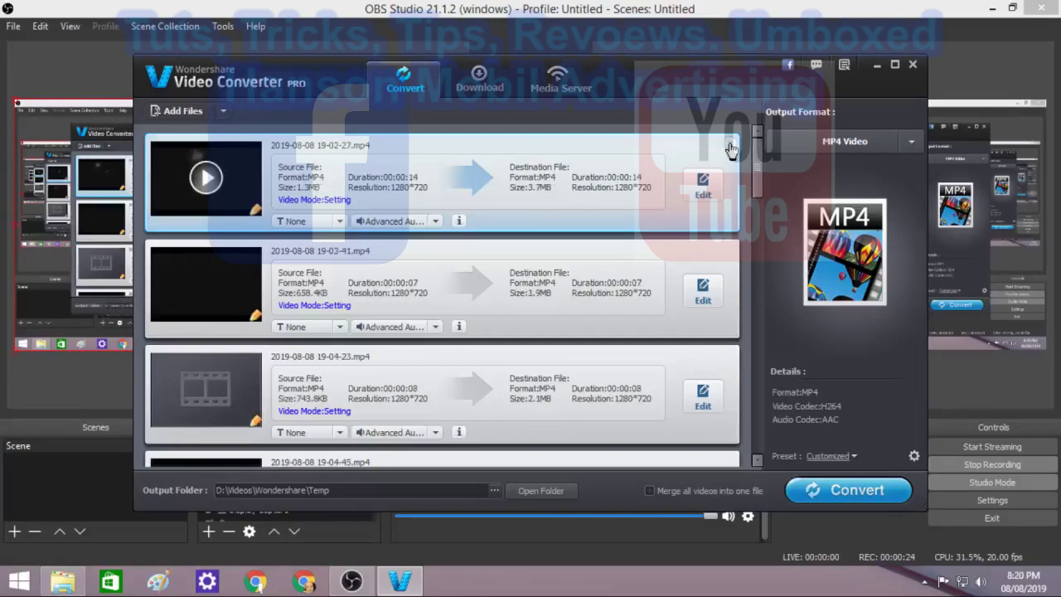
# - Remove every video from the conversion list until it is empty
pyautogui.scroll(-3, 729, 147)
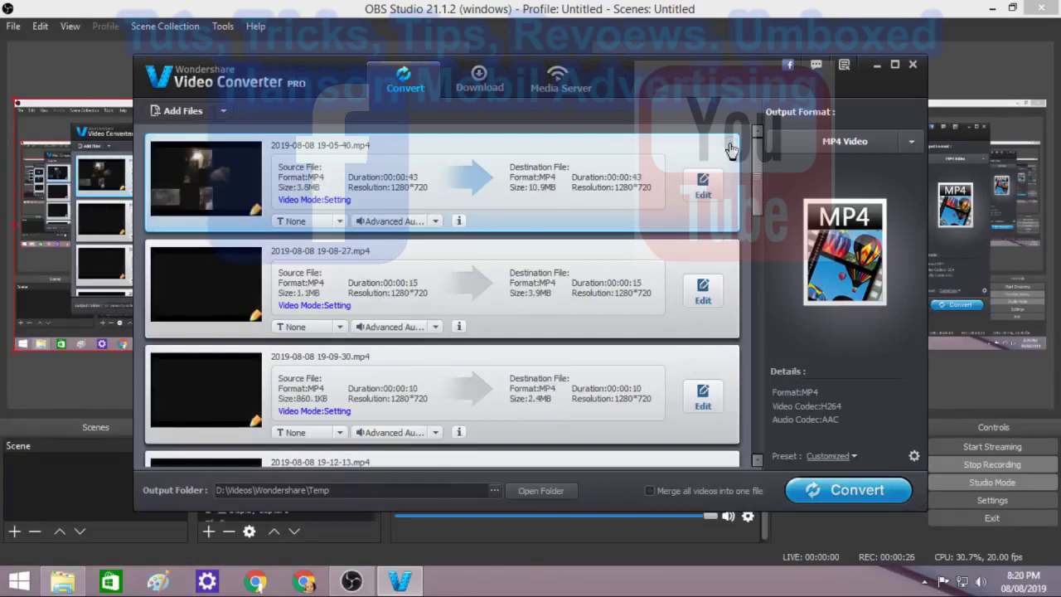
pyautogui.scroll(-4, 730, 147)
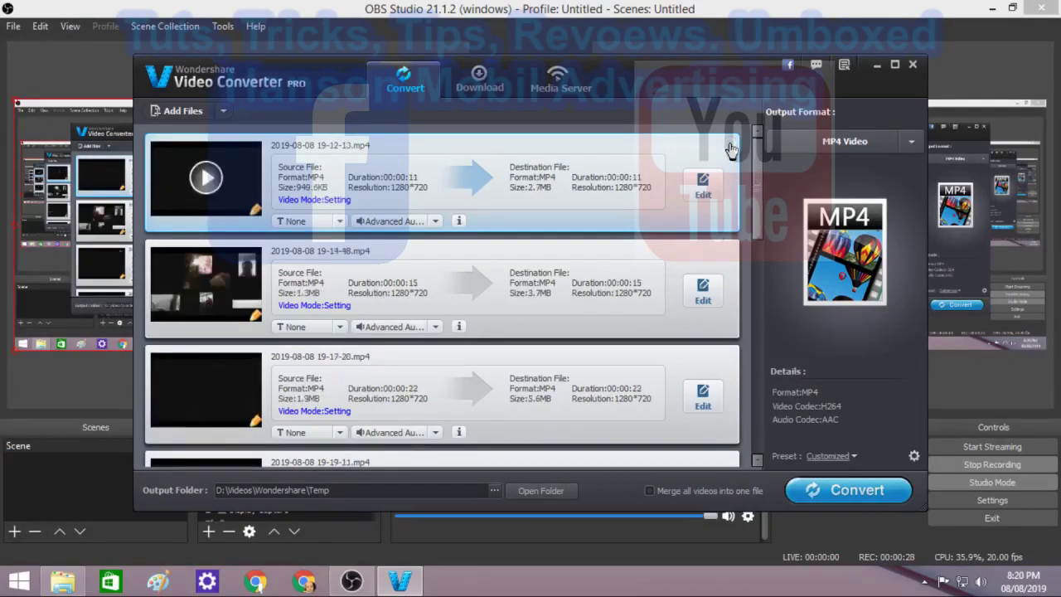
pyautogui.scroll(-3, 730, 148)
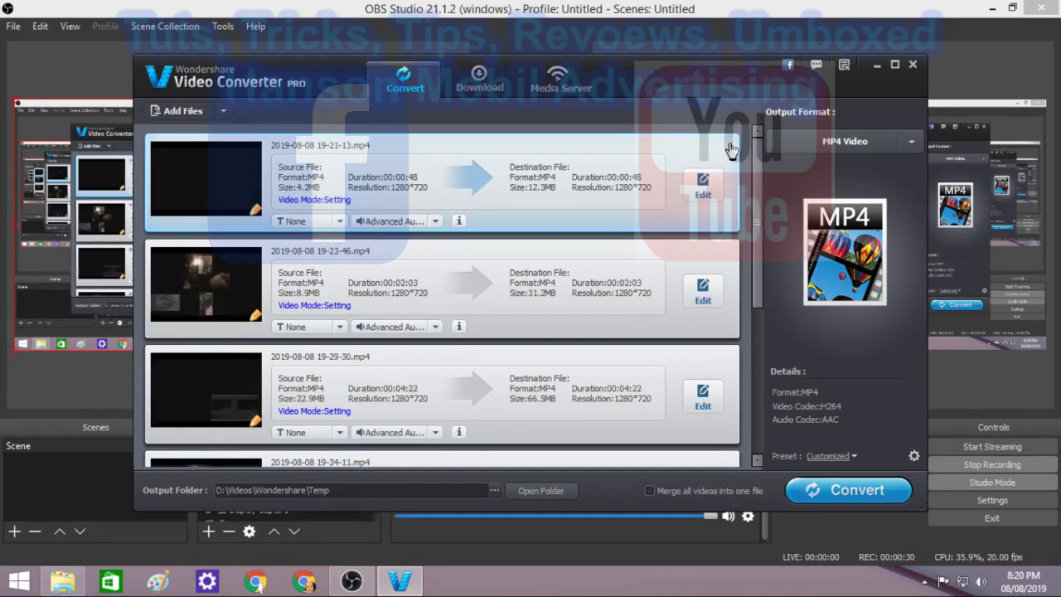
pyautogui.click(730, 146)
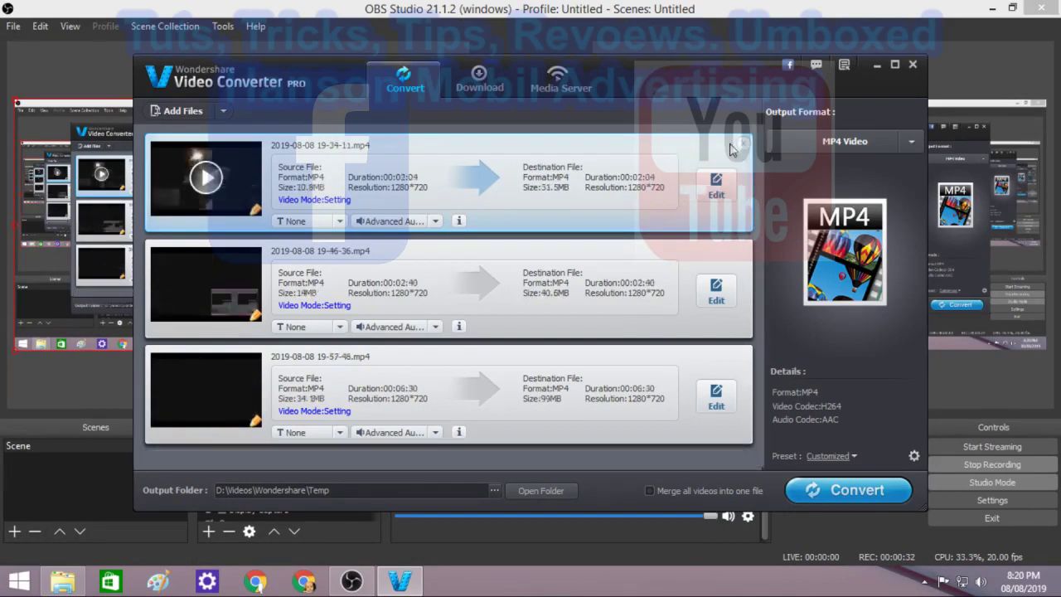
pyautogui.click(742, 144)
pyautogui.click(742, 144)
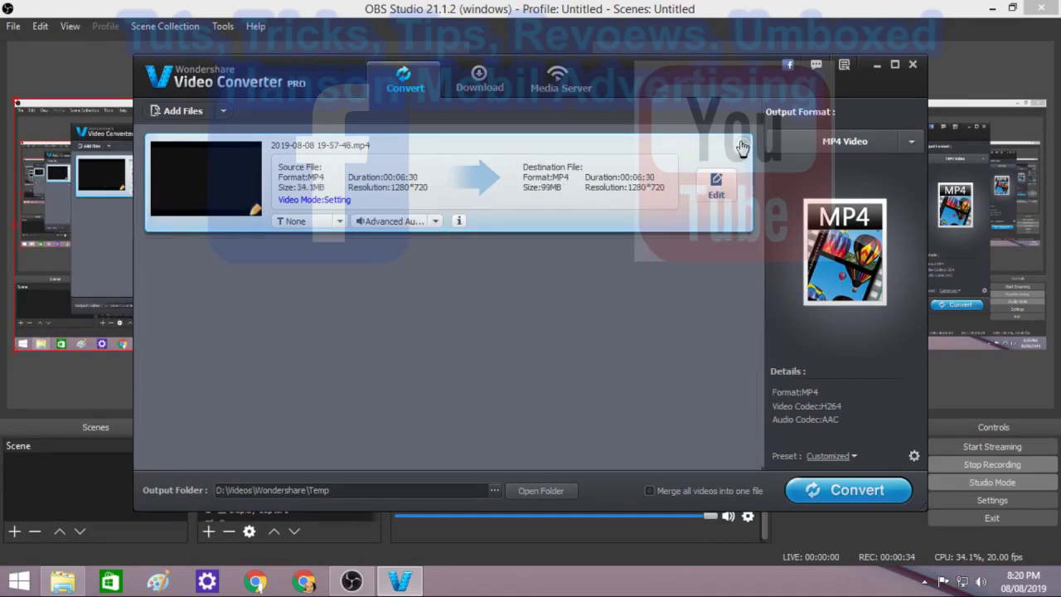
pyautogui.click(742, 145)
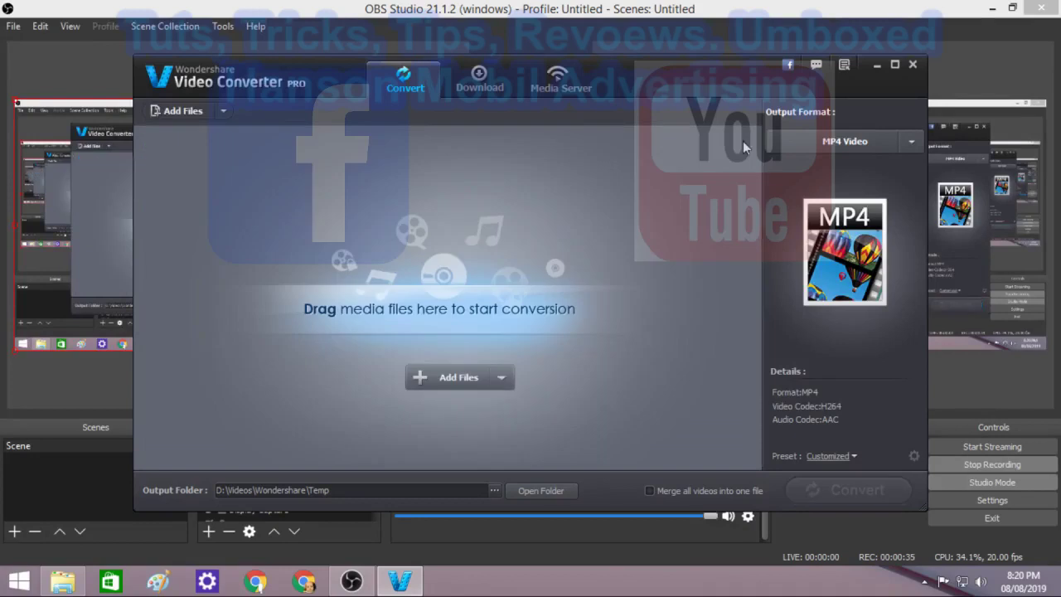
pyautogui.click(184, 111)
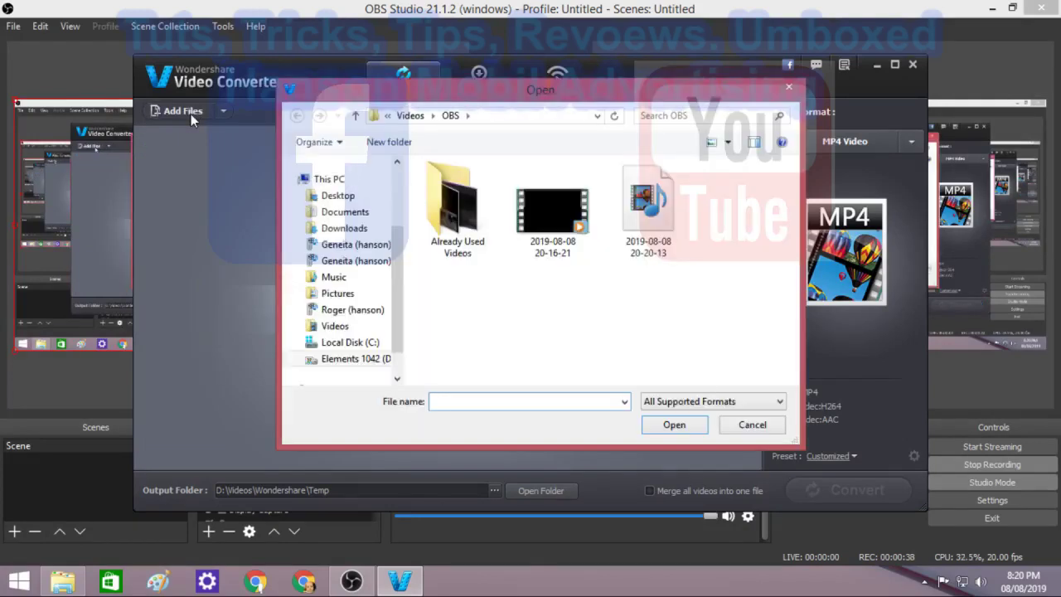
pyautogui.rightClick(548, 226)
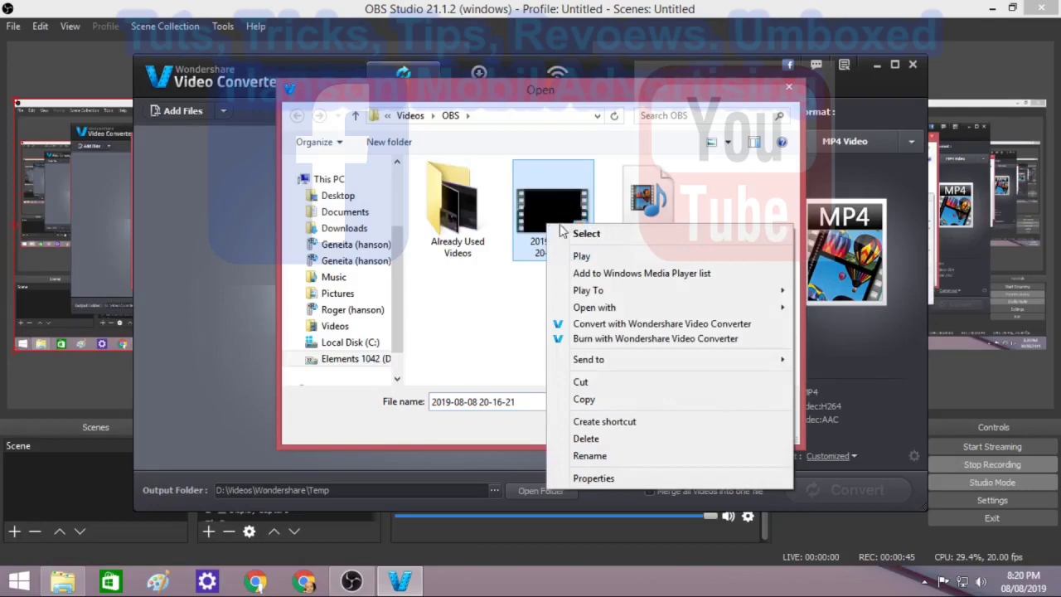
pyautogui.click(617, 442)
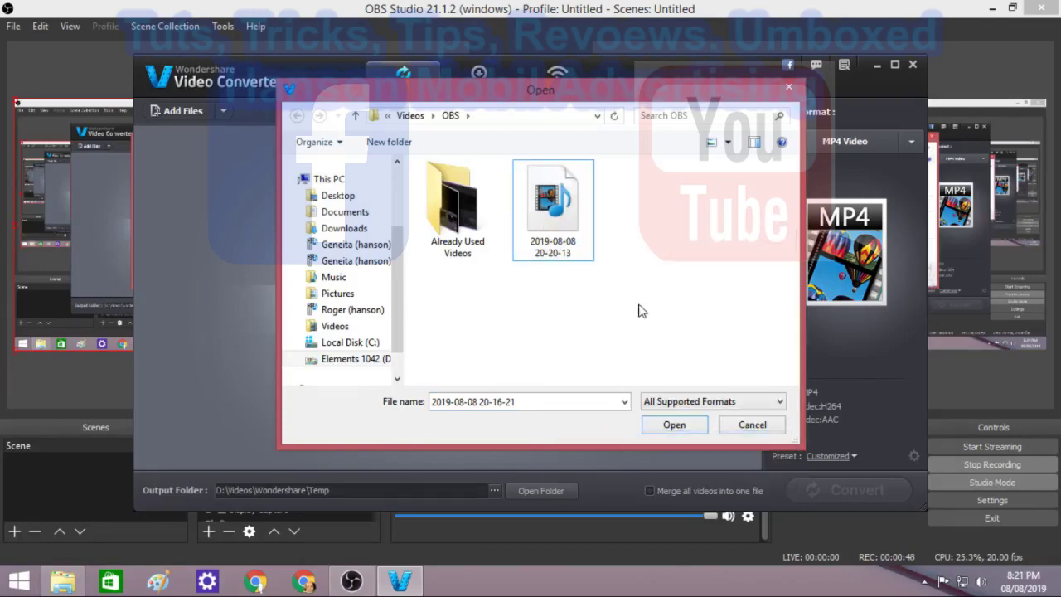
pyautogui.click(355, 117)
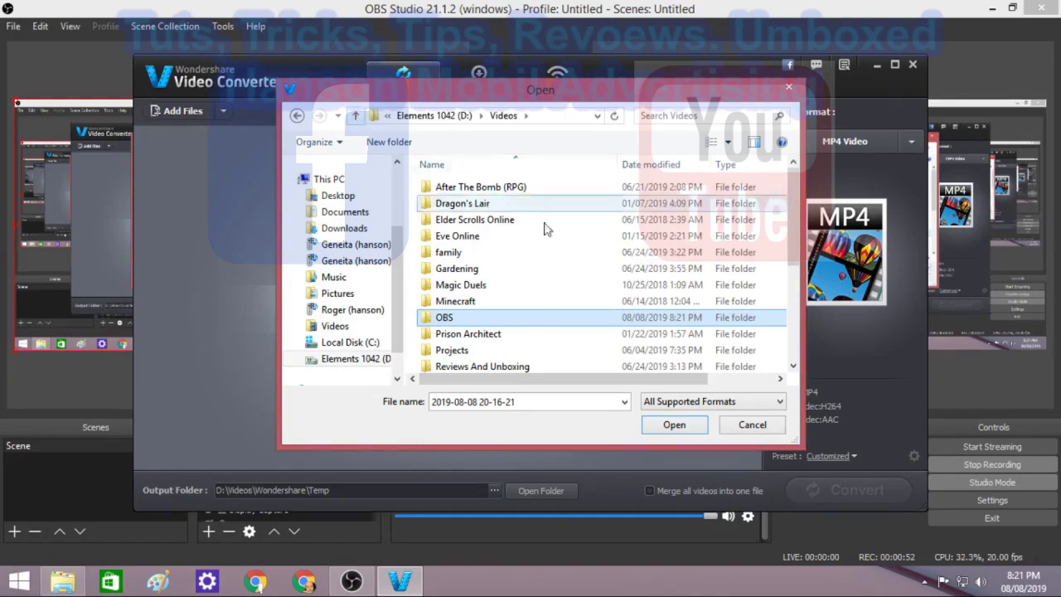
pyautogui.doubleClick(527, 325)
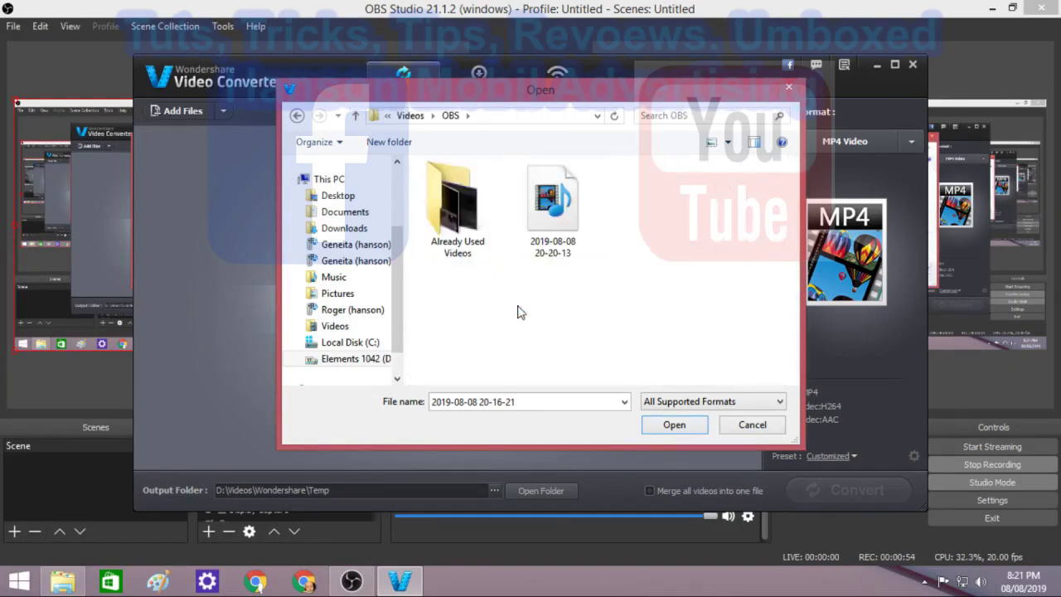
pyautogui.doubleClick(460, 199)
pyautogui.click(464, 207)
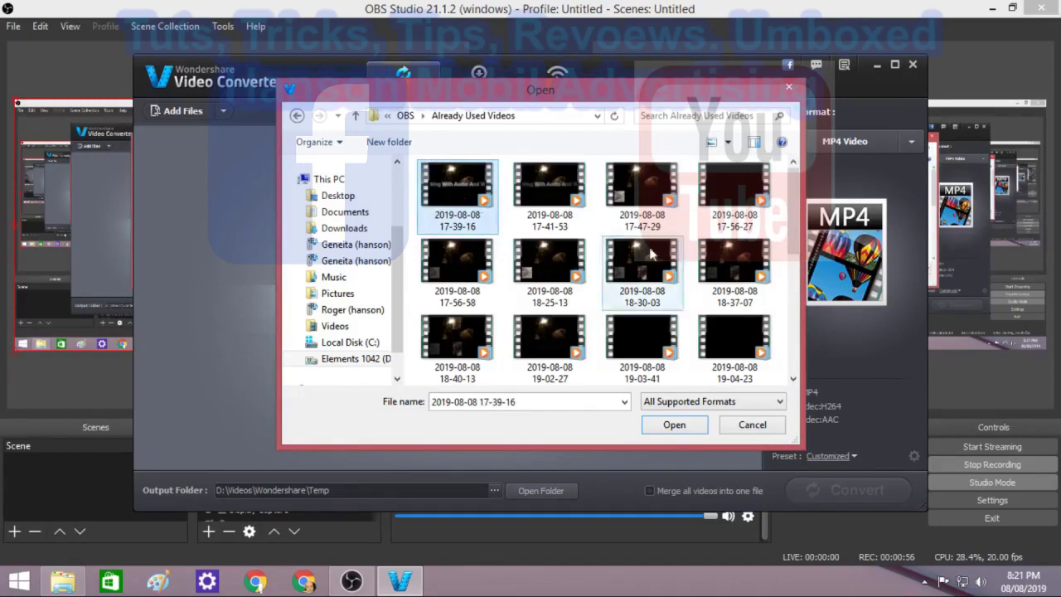
pyautogui.moveTo(793, 212); pyautogui.dragTo(810, 353)
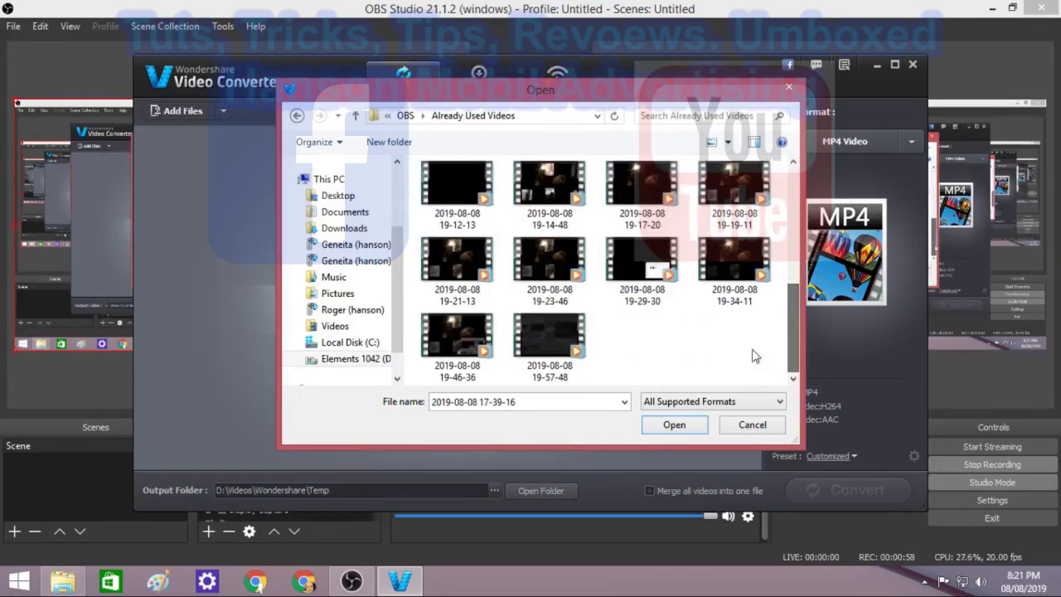
pyautogui.keyDown('shift'); pyautogui.click(547, 351); pyautogui.keyUp('shift')
pyautogui.click(672, 423)
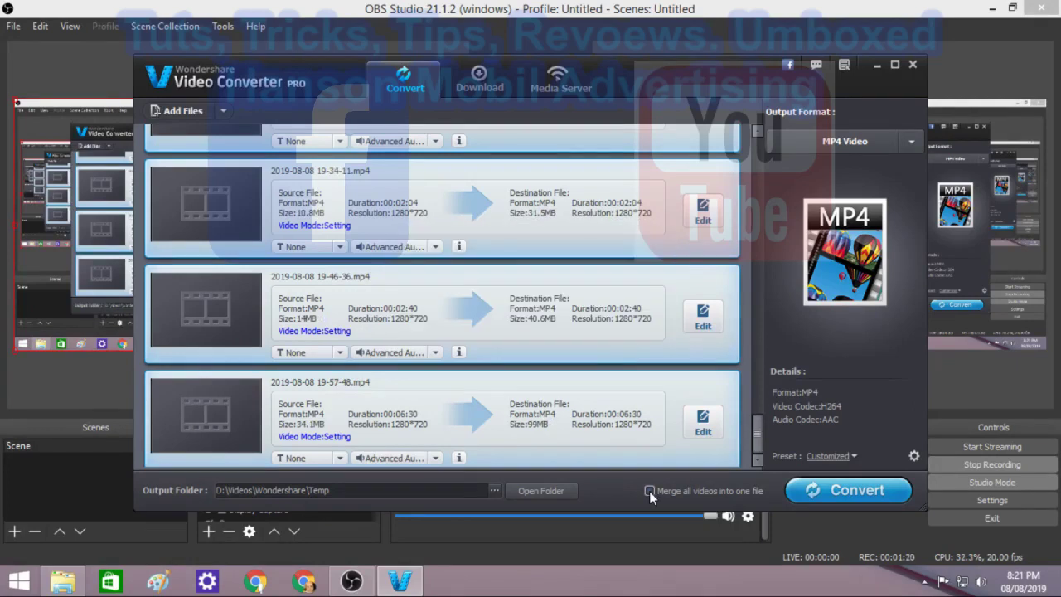
pyautogui.moveTo(635, 379)
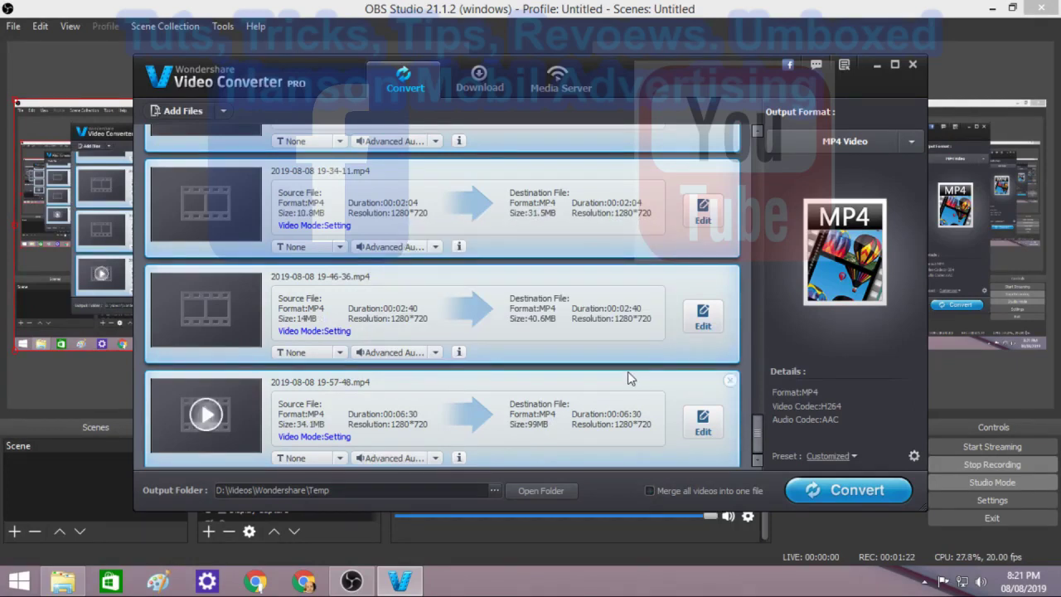
pyautogui.click(709, 214)
pyautogui.click(783, 127)
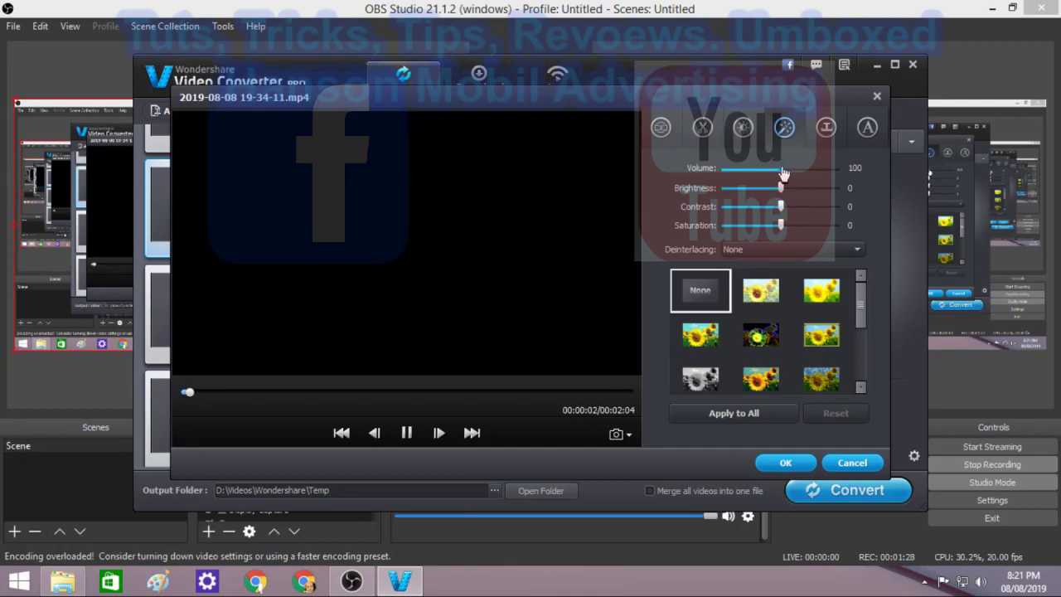
pyautogui.moveTo(783, 169); pyautogui.dragTo(852, 168)
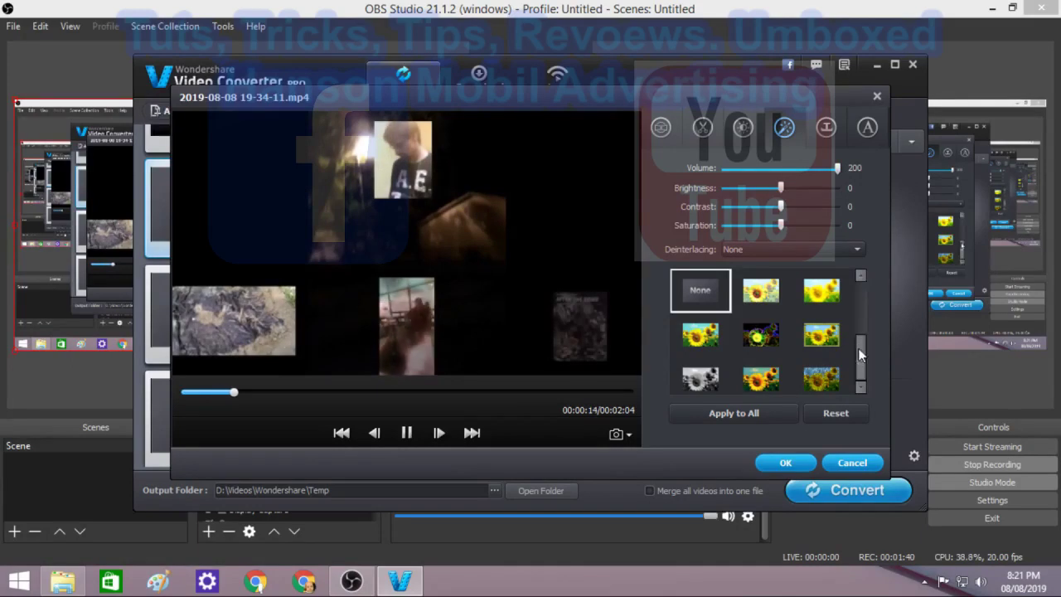
# - Choose the first video effect in the last row of the effects list and accept the edits
pyautogui.scroll(-2, 860, 357)
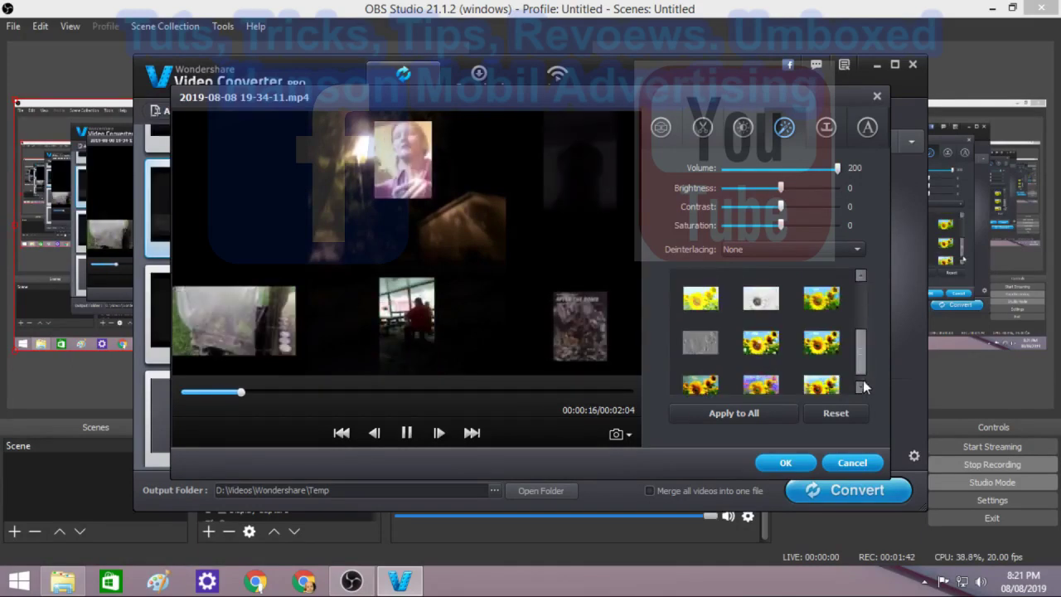
pyautogui.click(862, 386)
pyautogui.click(701, 377)
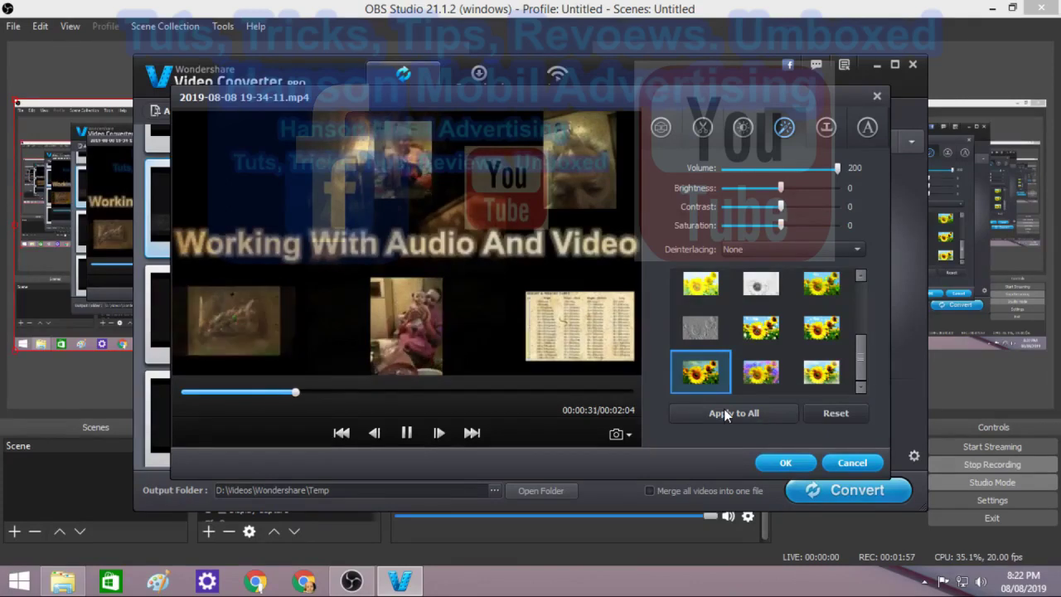
pyautogui.click(788, 463)
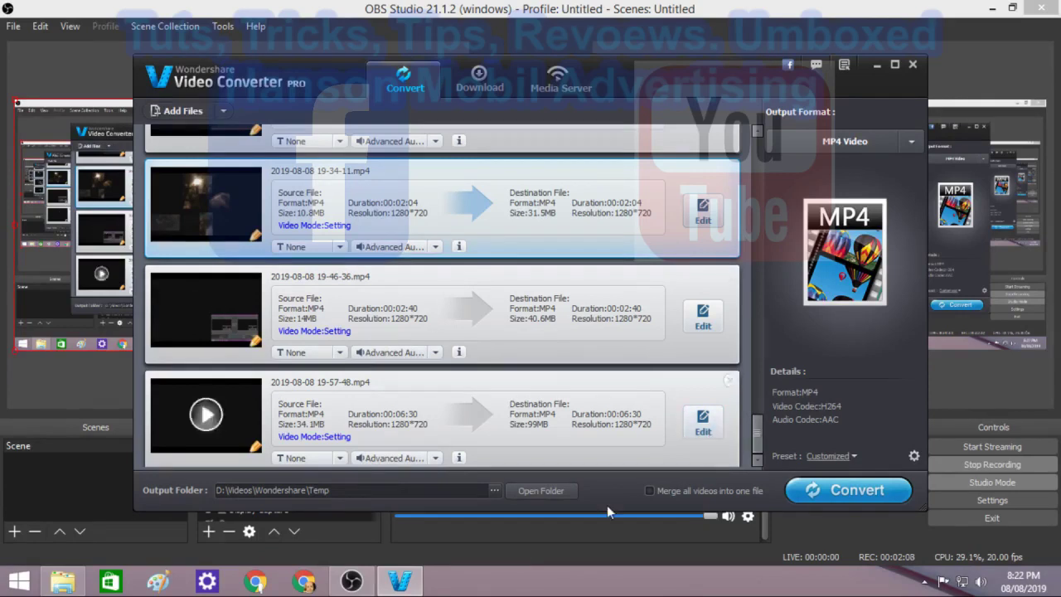
# - Minimize the open windows, view the OBS recordings folder in File Explorer, and return to Wondershare Video Converter
pyautogui.click(400, 581)
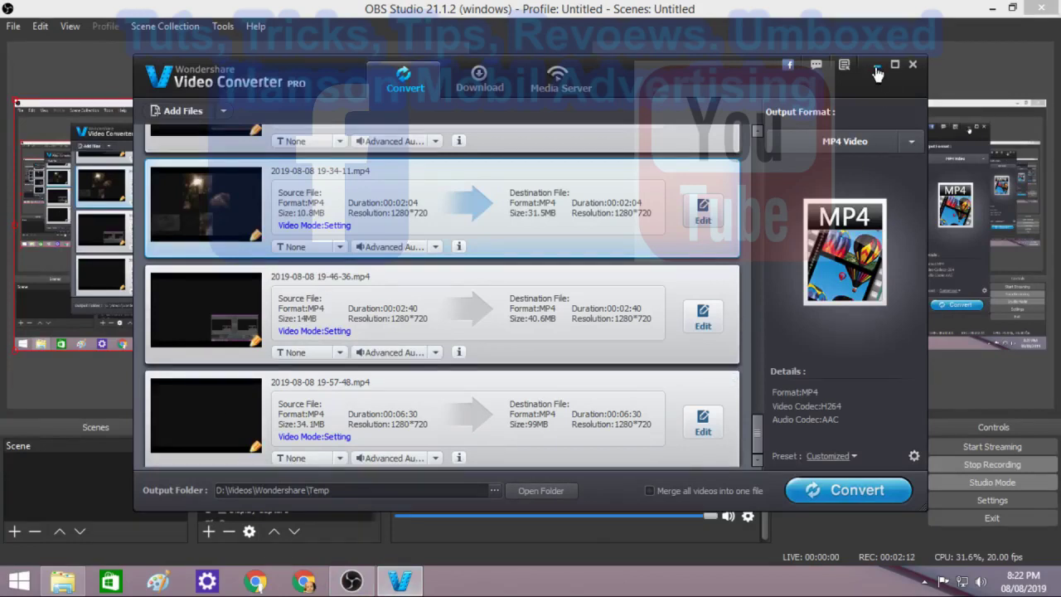
pyautogui.click(877, 67)
pyautogui.click(988, 10)
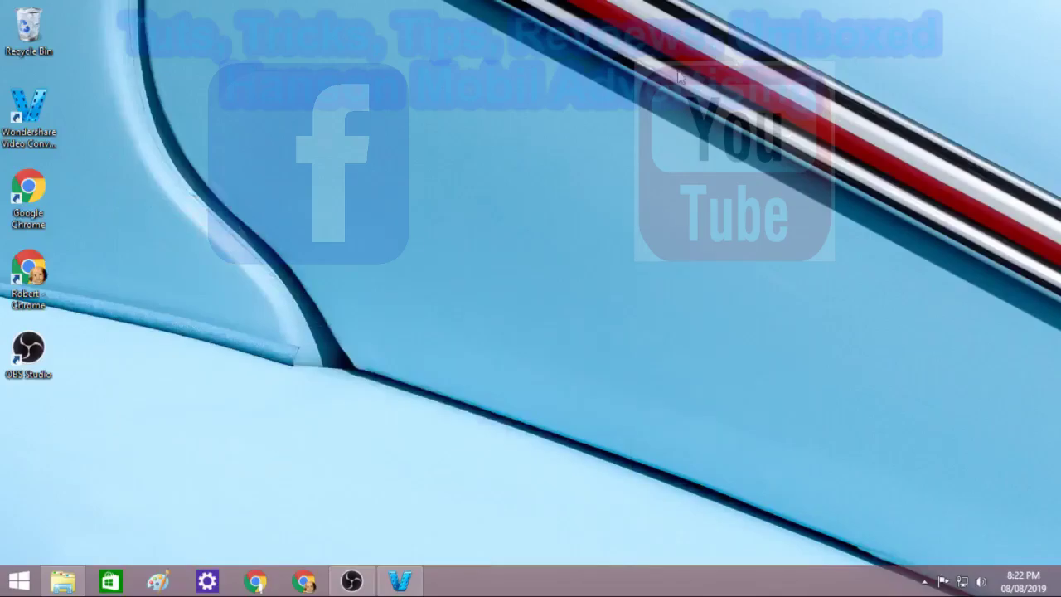
pyautogui.click(63, 582)
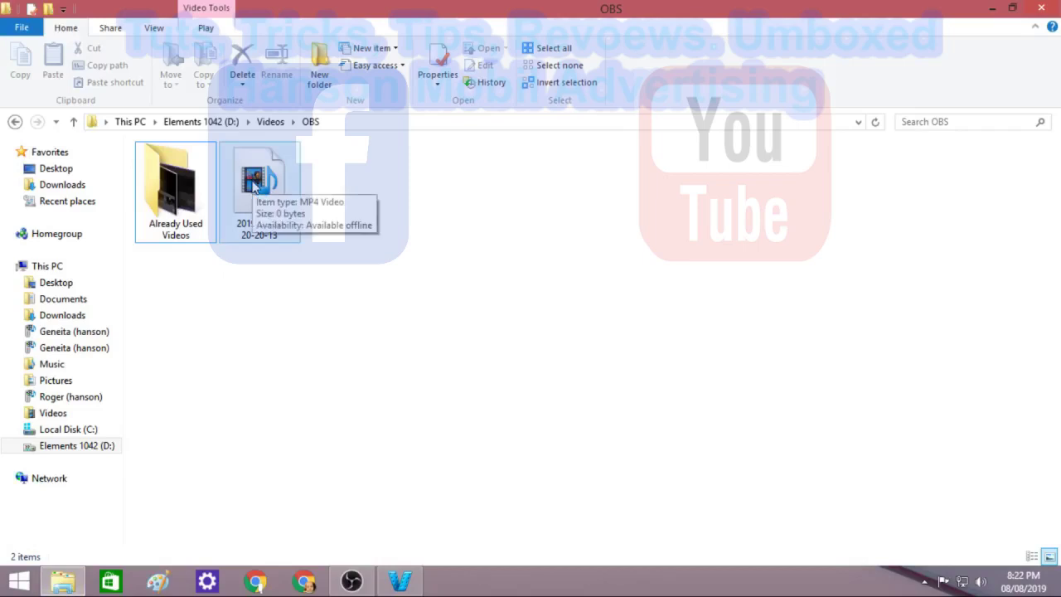
pyautogui.click(400, 582)
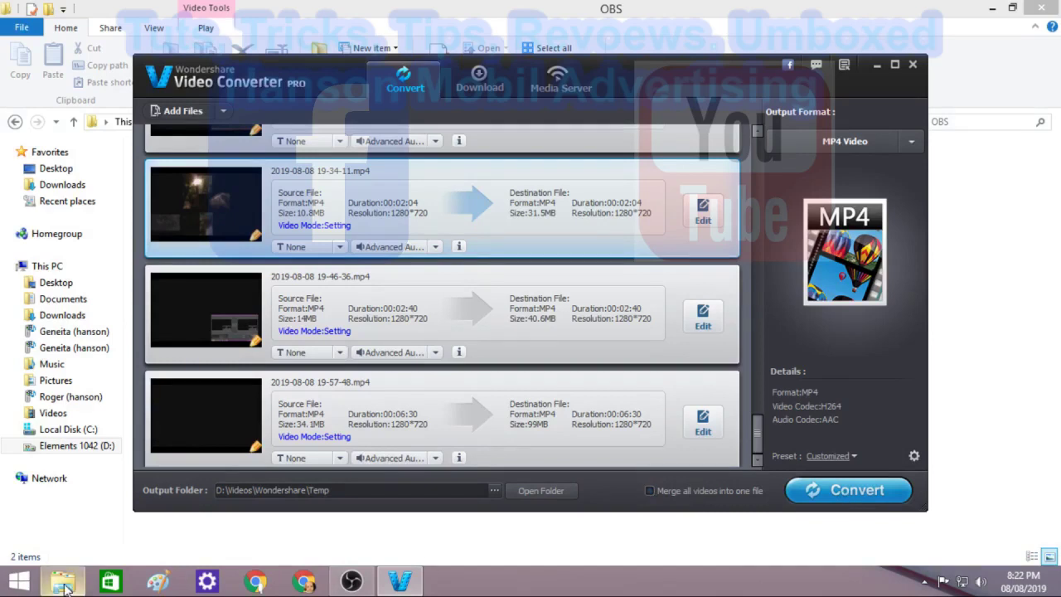
pyautogui.moveTo(65, 585)
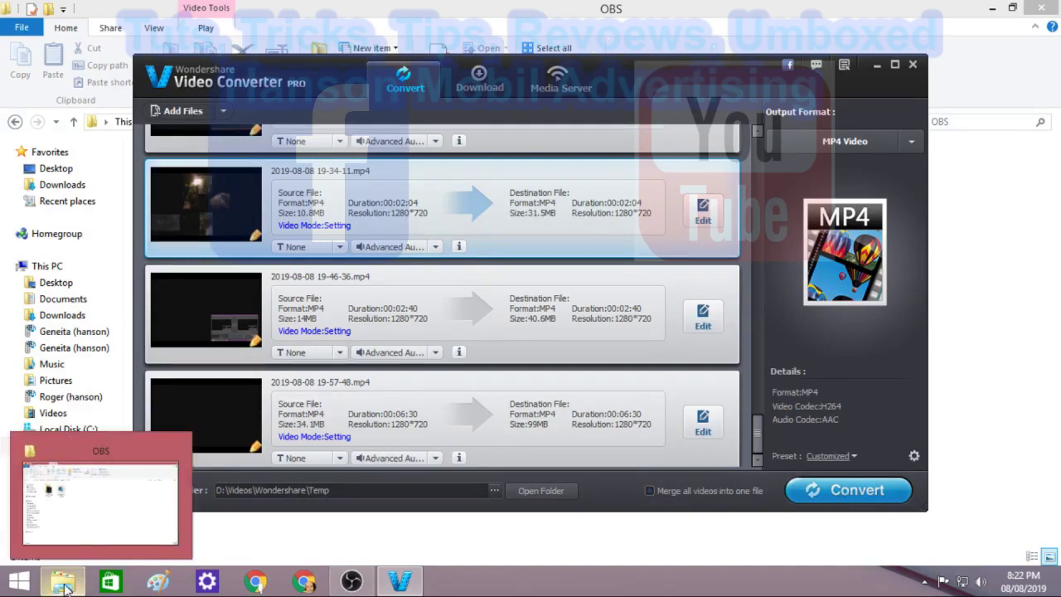
# - Start converting the queued videos to MP4 with merging into one file enabled, and check the first video's progress
pyautogui.click(351, 583)
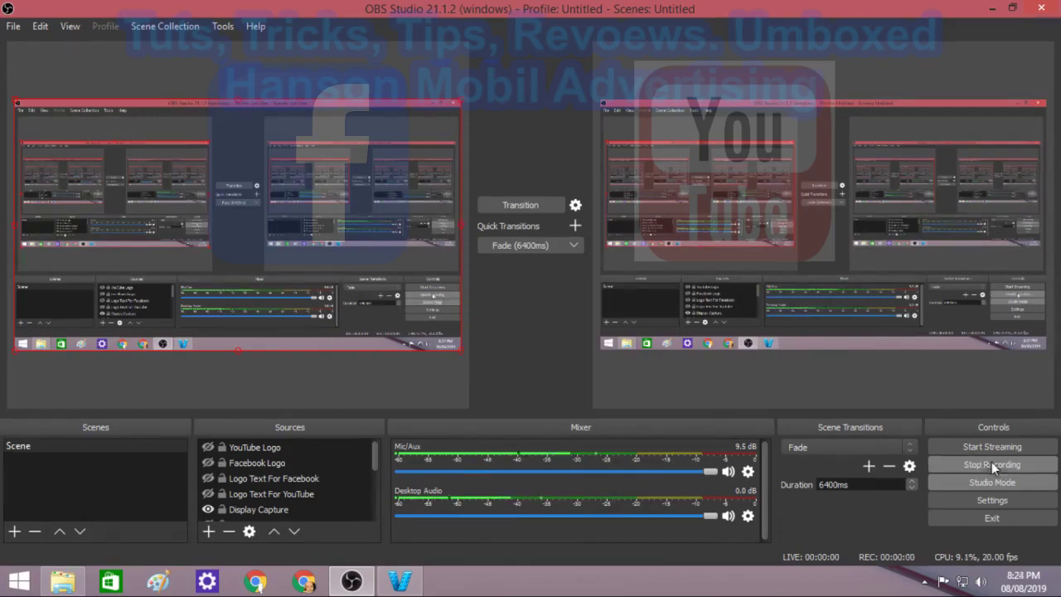
pyautogui.click(400, 581)
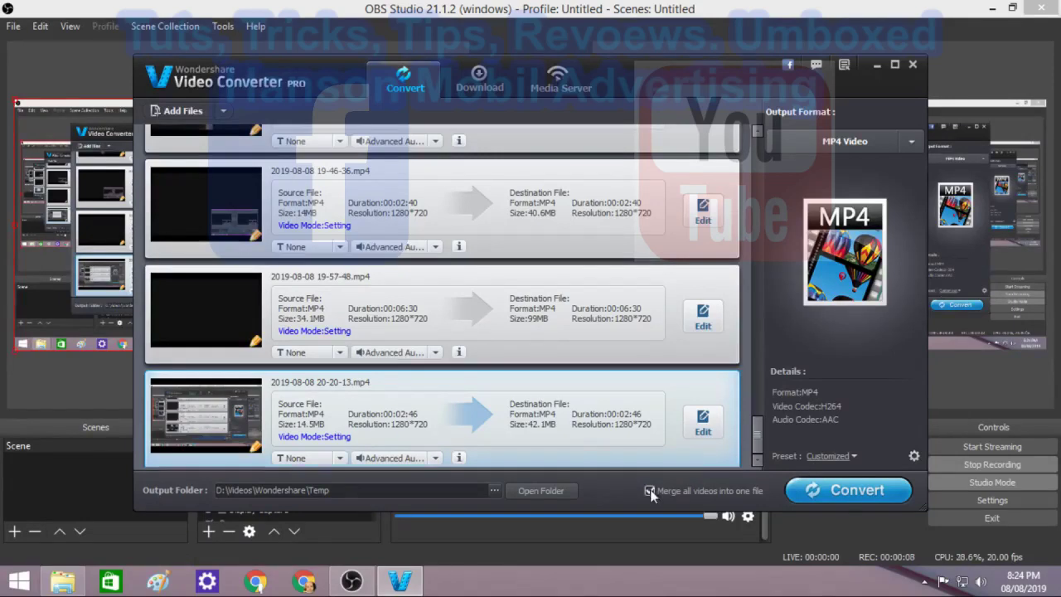
pyautogui.click(833, 494)
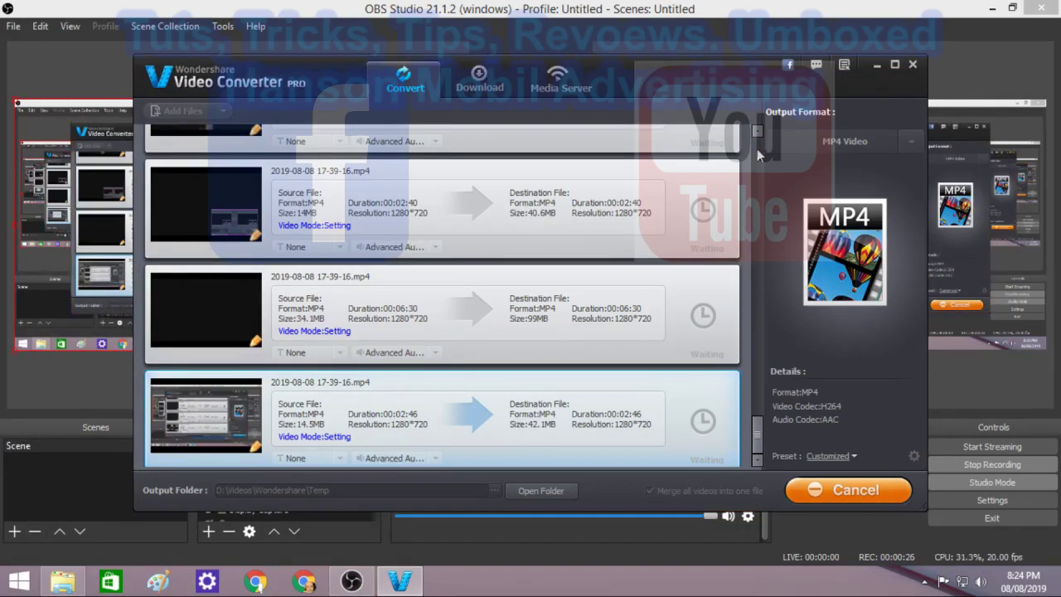
pyautogui.scroll(5, 757, 149)
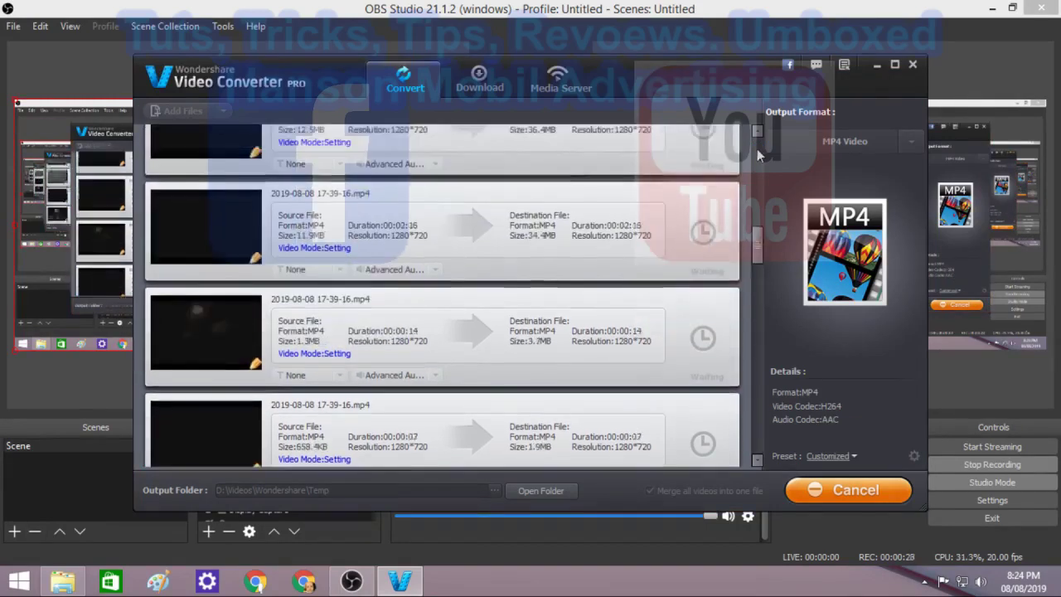
pyautogui.scroll(3, 757, 149)
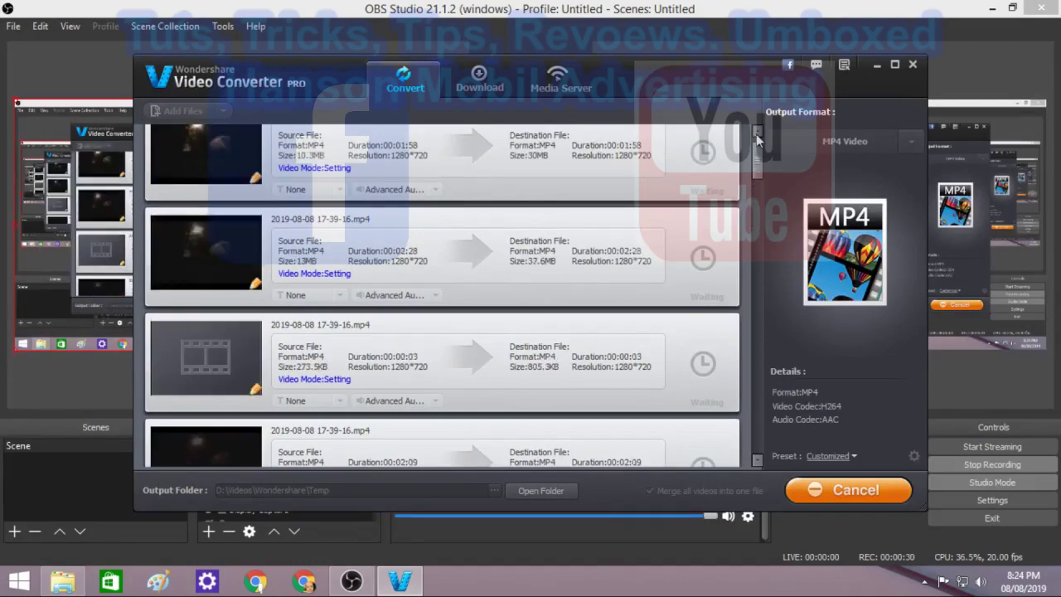
pyautogui.scroll(1, 756, 133)
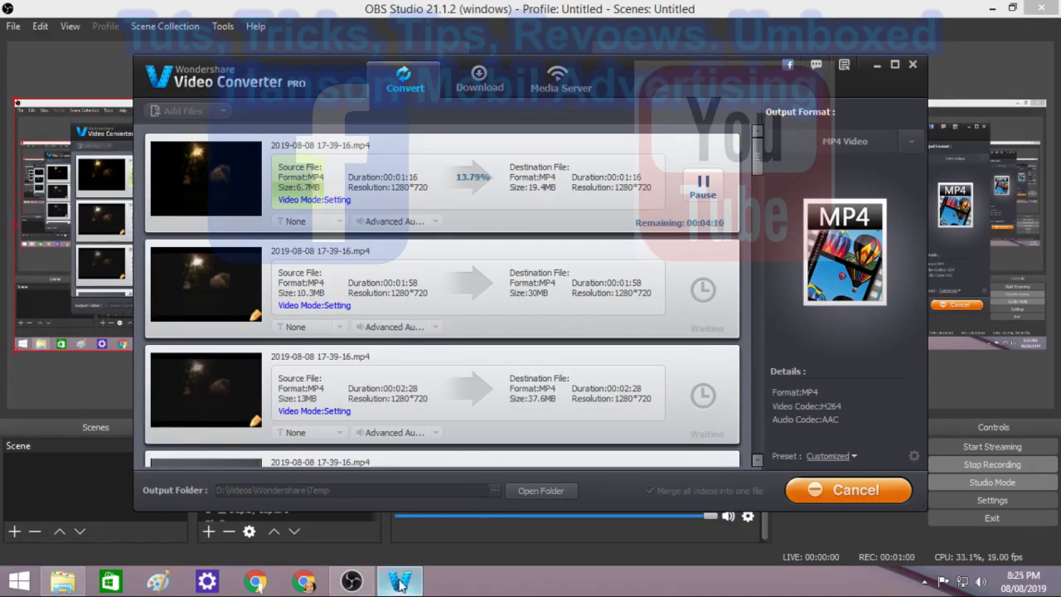
# - Stop the screen recording in OBS Studio and switch back to Wondershare Video Converter
pyautogui.moveTo(400, 583)
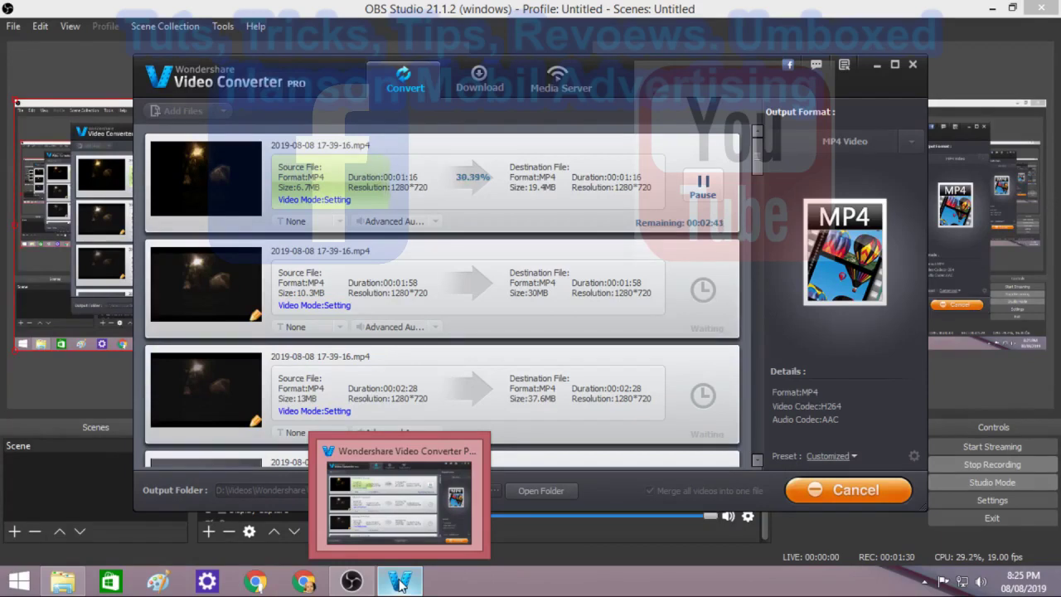
pyautogui.click(399, 583)
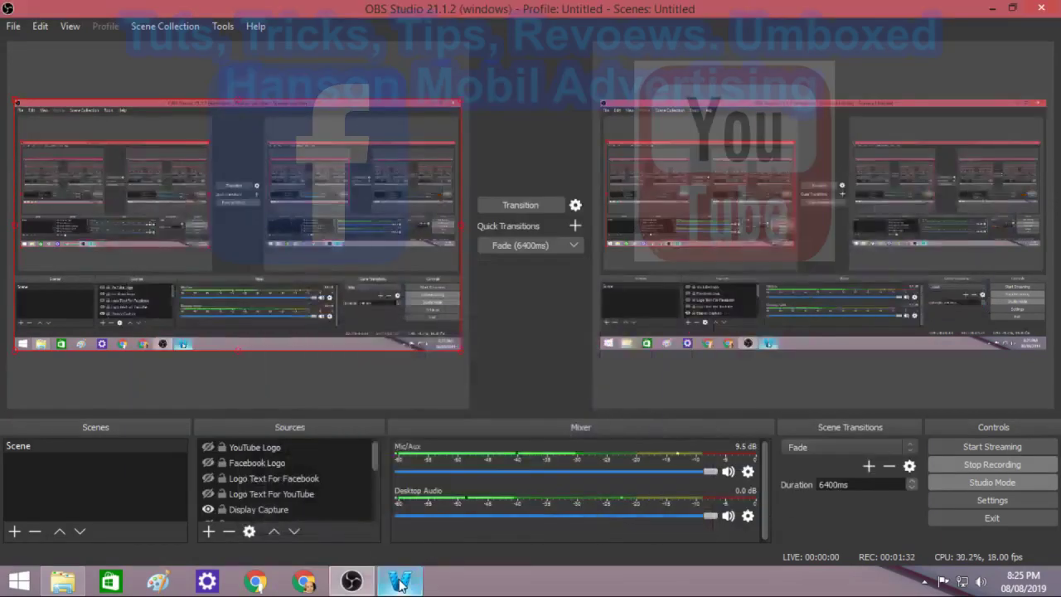
pyautogui.click(983, 465)
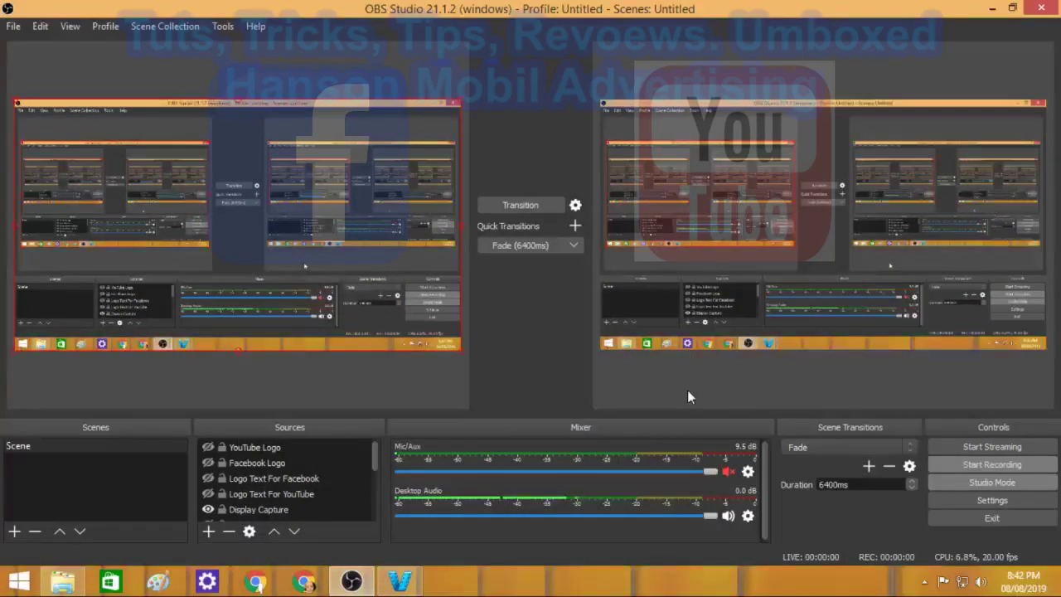
pyautogui.click(400, 582)
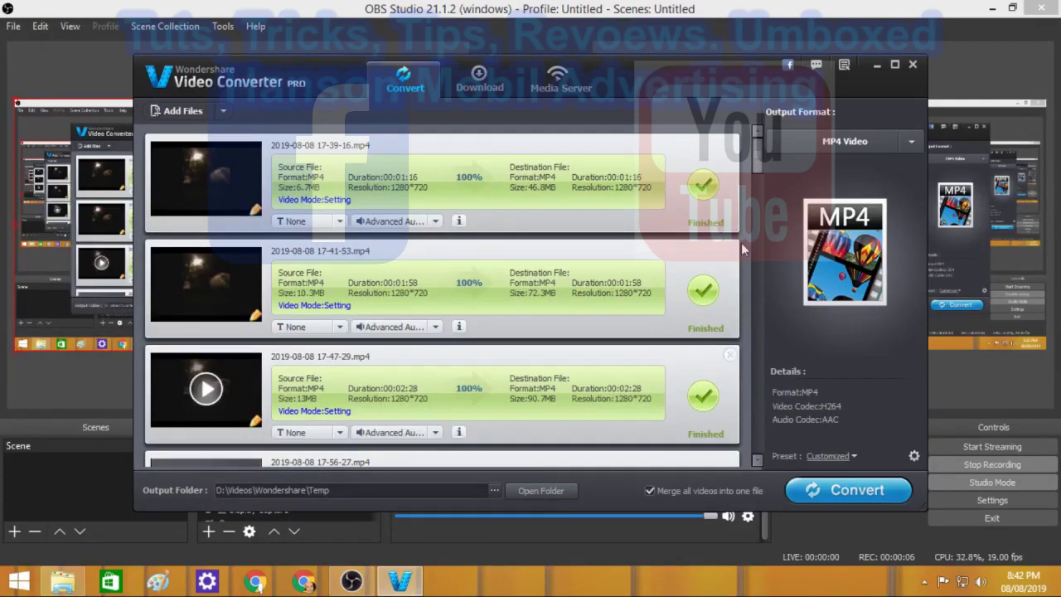
# - Check the conversion list down to its last video and open the output folder
pyautogui.moveTo(761, 151); pyautogui.dragTo(769, 330)
pyautogui.moveTo(770, 431); pyautogui.dragTo(755, 443)
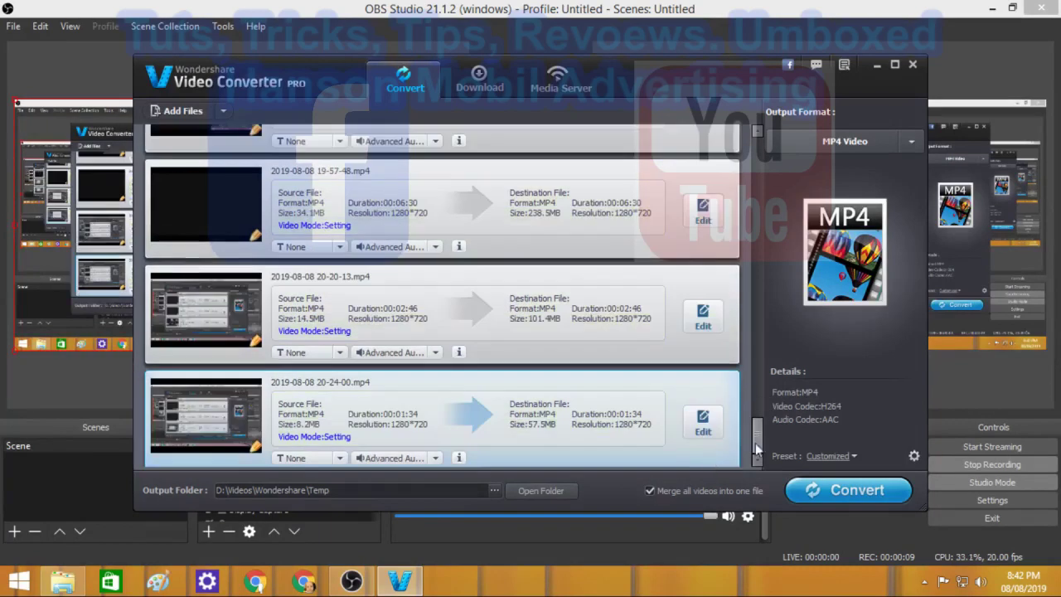
pyautogui.click(549, 491)
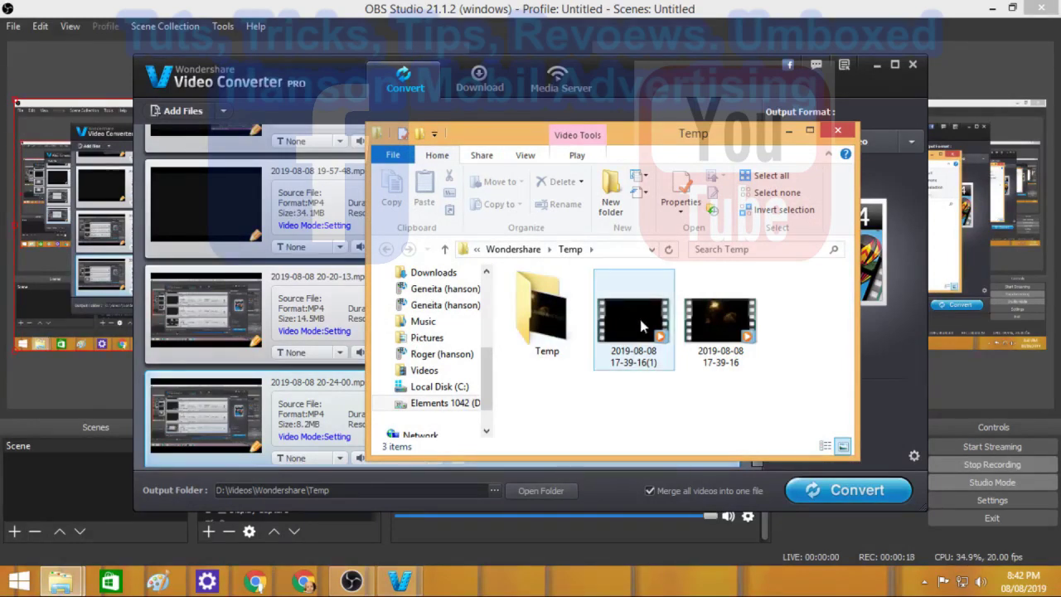
pyautogui.click(640, 324)
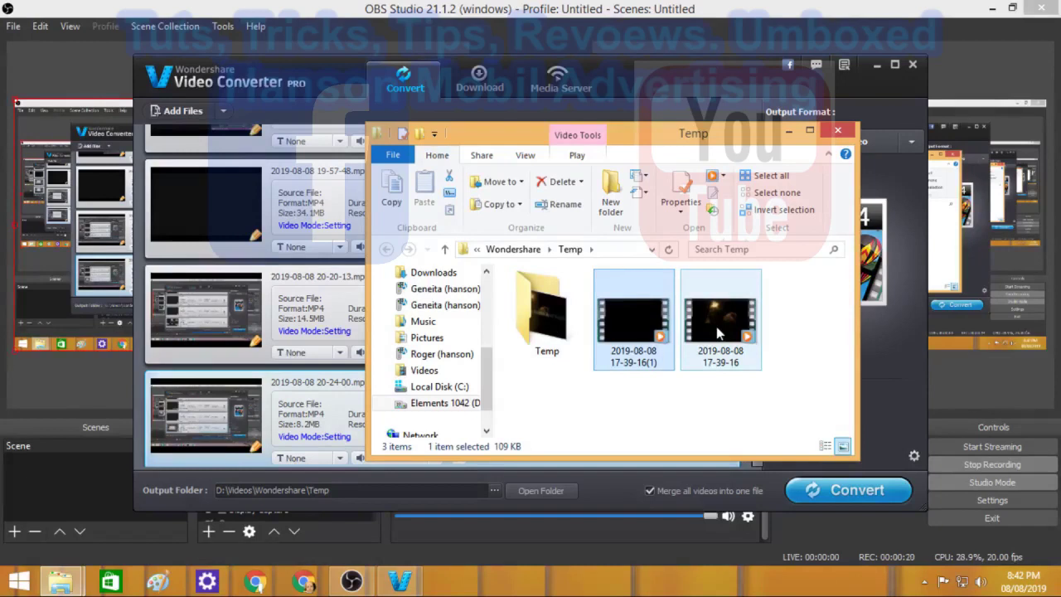
pyautogui.moveTo(717, 333)
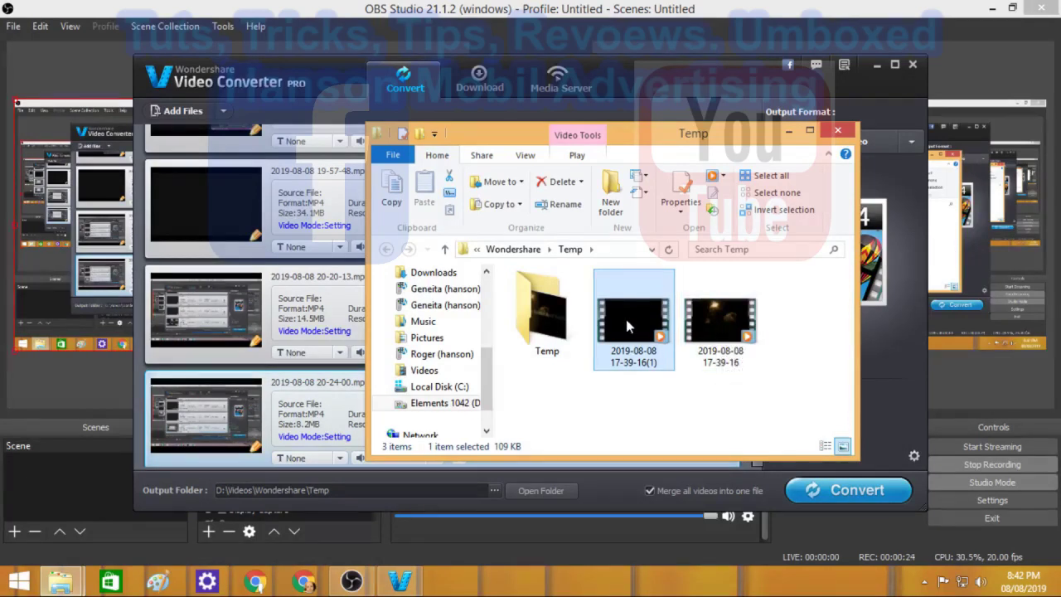
pyautogui.moveTo(627, 325)
pyautogui.keyDown('ctrl'); pyautogui.click(723, 335); pyautogui.keyUp('ctrl')
pyautogui.rightClick(723, 334)
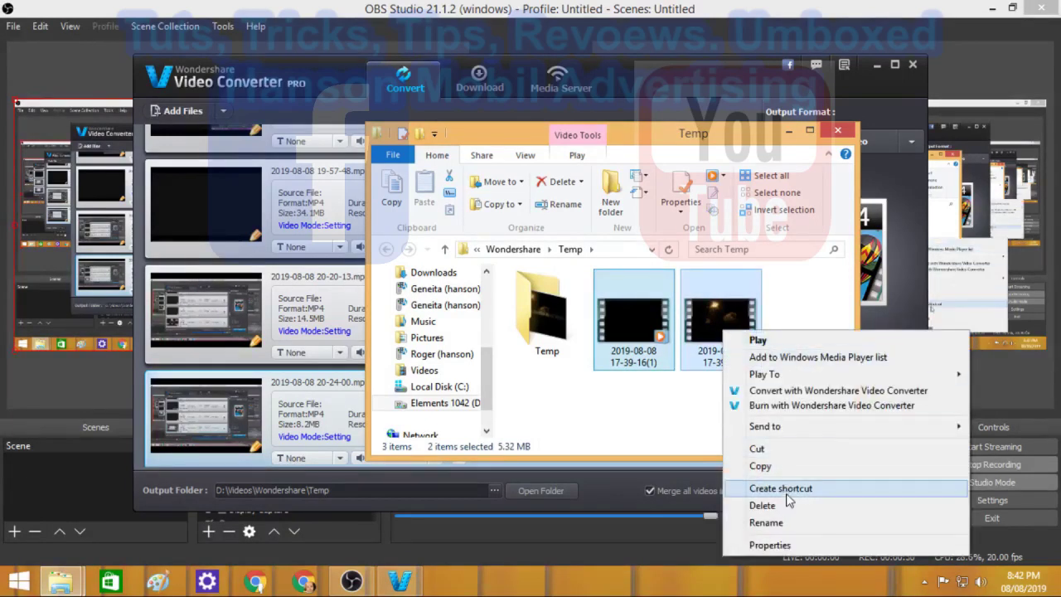
pyautogui.click(786, 506)
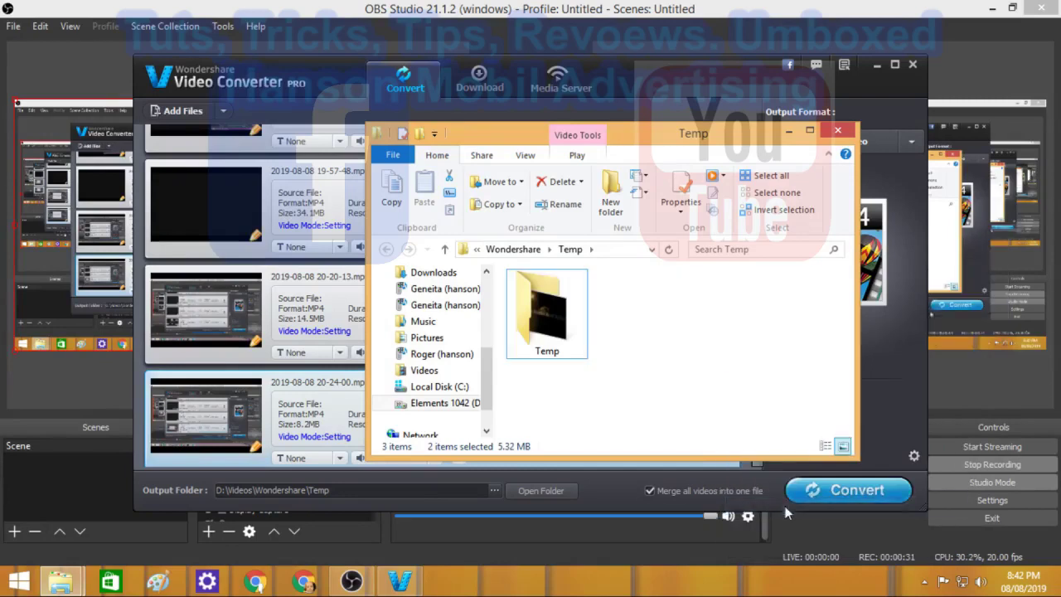
pyautogui.doubleClick(546, 315)
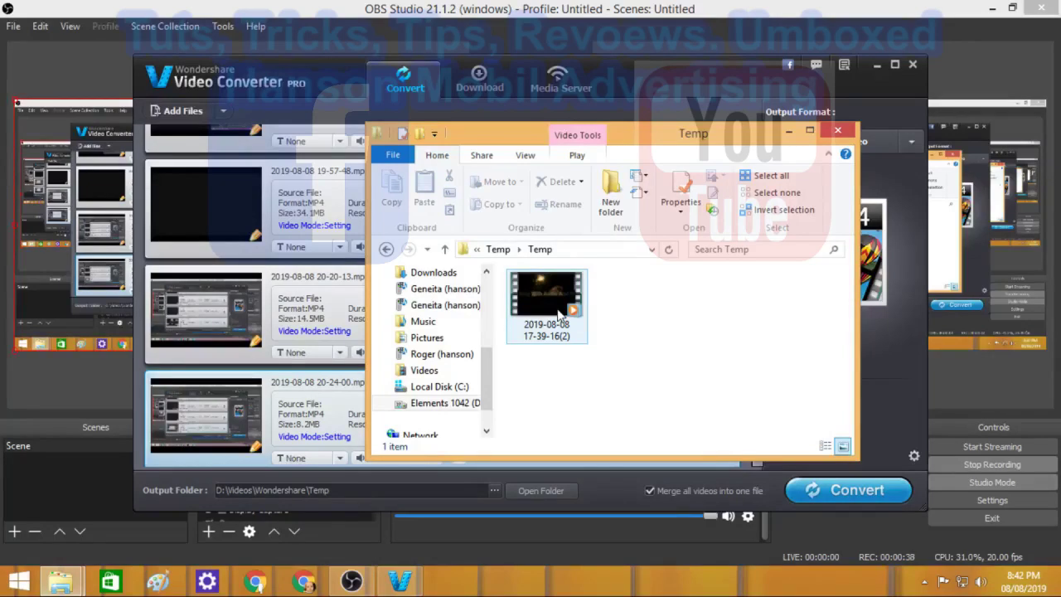
pyautogui.rightClick(557, 311)
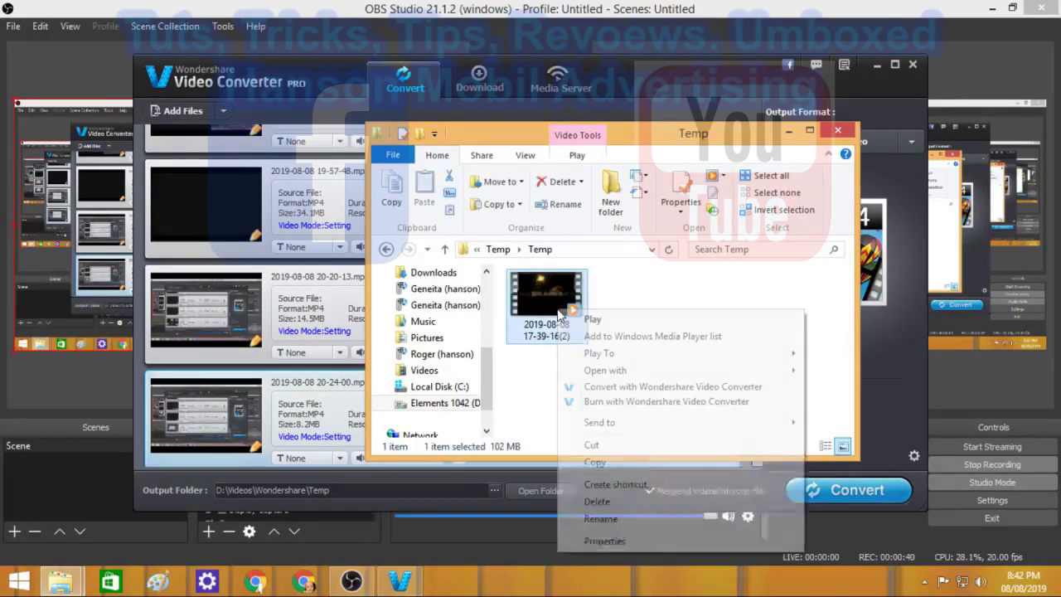
pyautogui.click(639, 444)
pyautogui.click(811, 135)
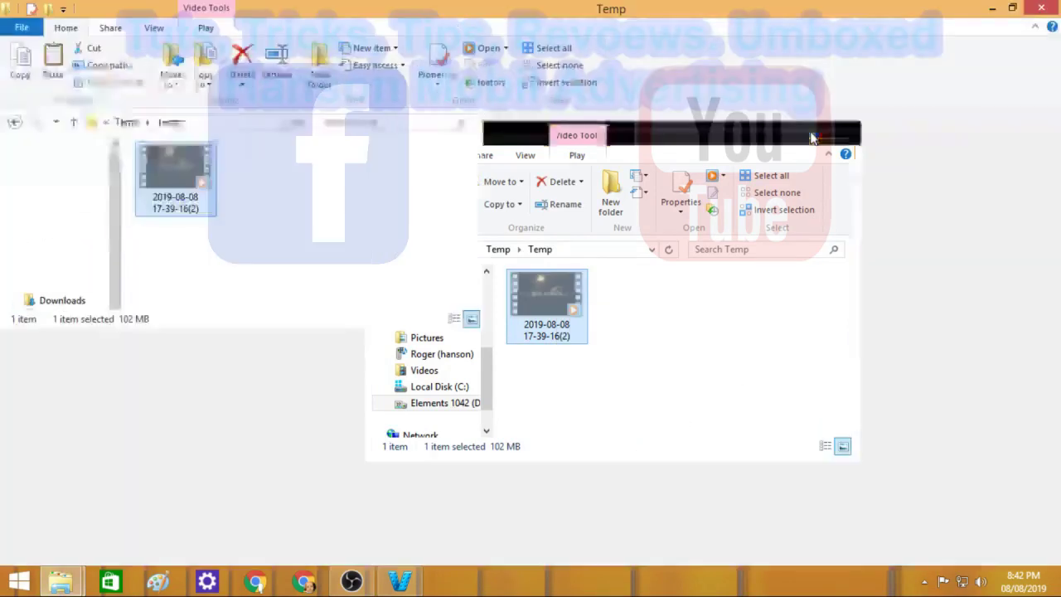
# - View the Already Used Videos folder window, and return to the Temp folder window
pyautogui.moveTo(64, 584)
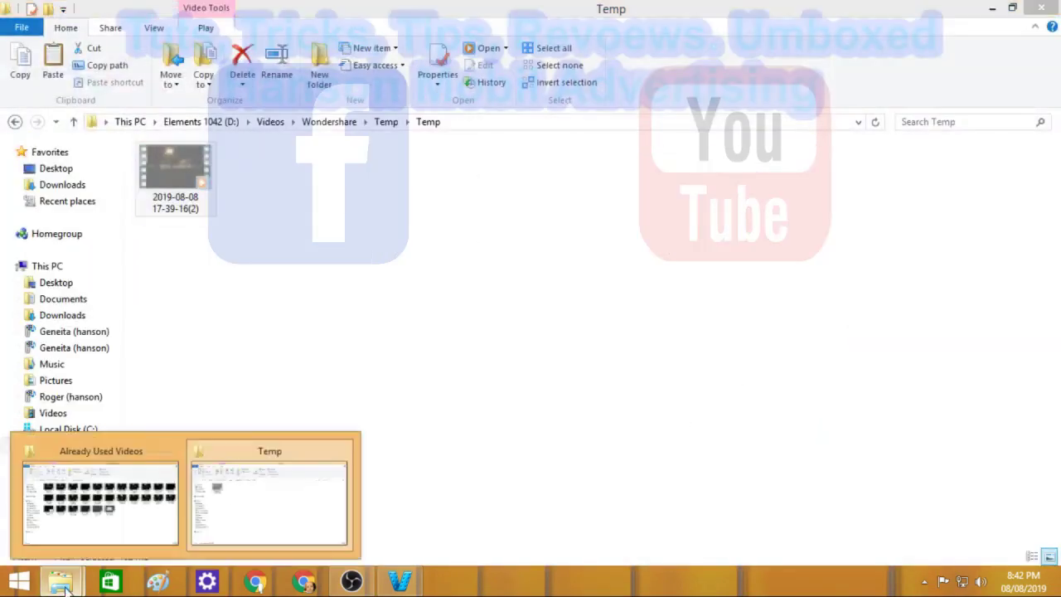
pyautogui.click(127, 532)
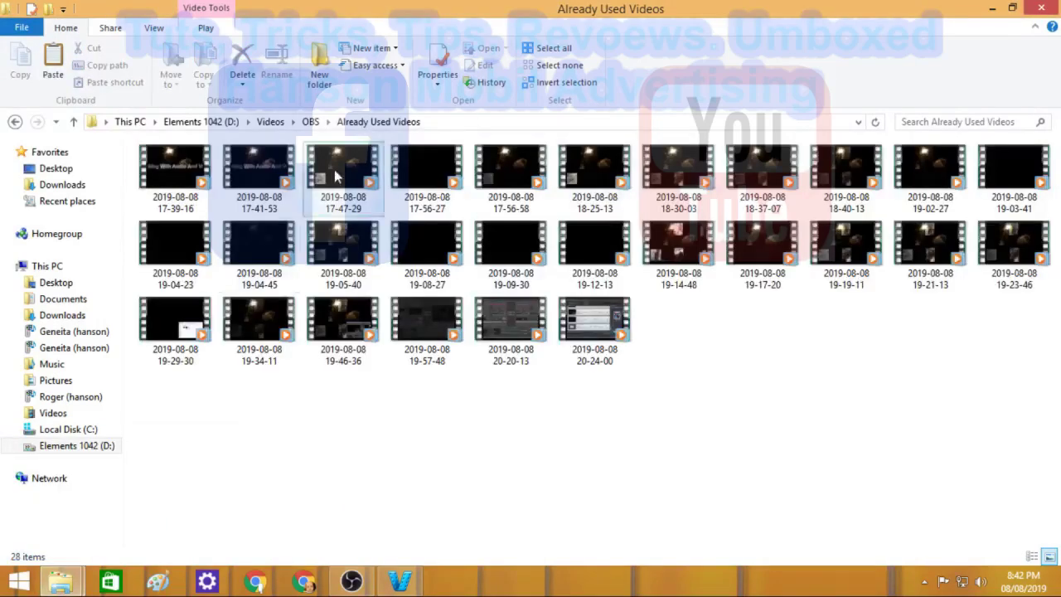
pyautogui.moveTo(56, 586)
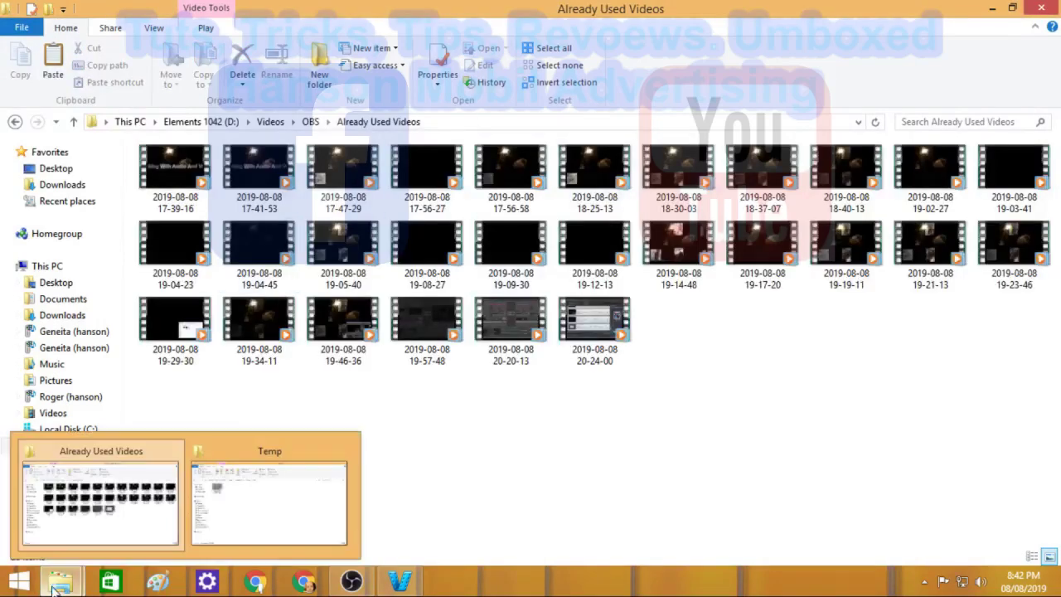
pyautogui.click(301, 504)
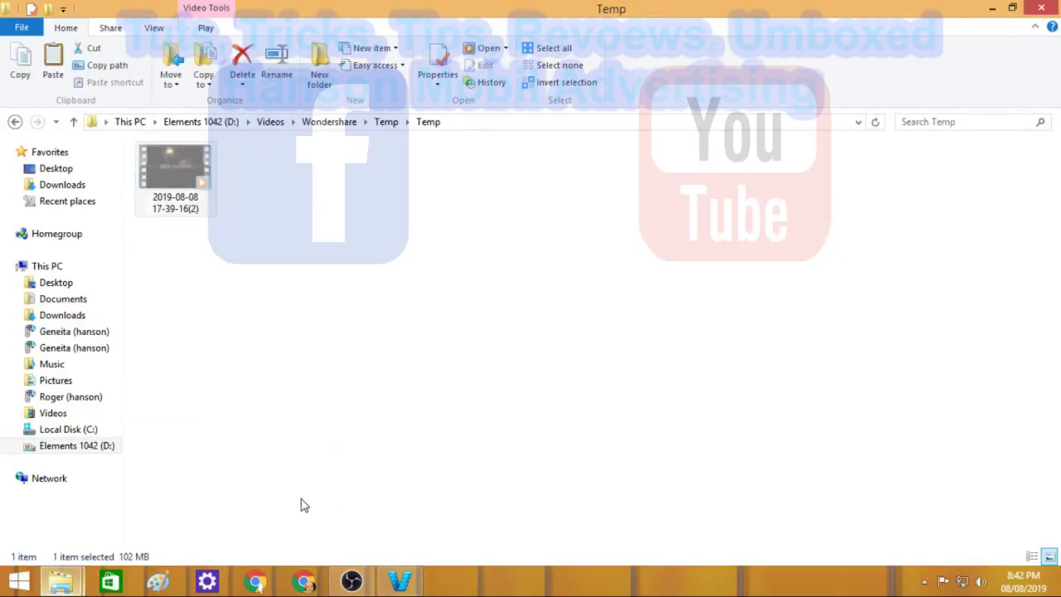
# - Paste the cut video into the Long Unfinished Videos folder under Videos, Working With Audio And Video
pyautogui.click(267, 124)
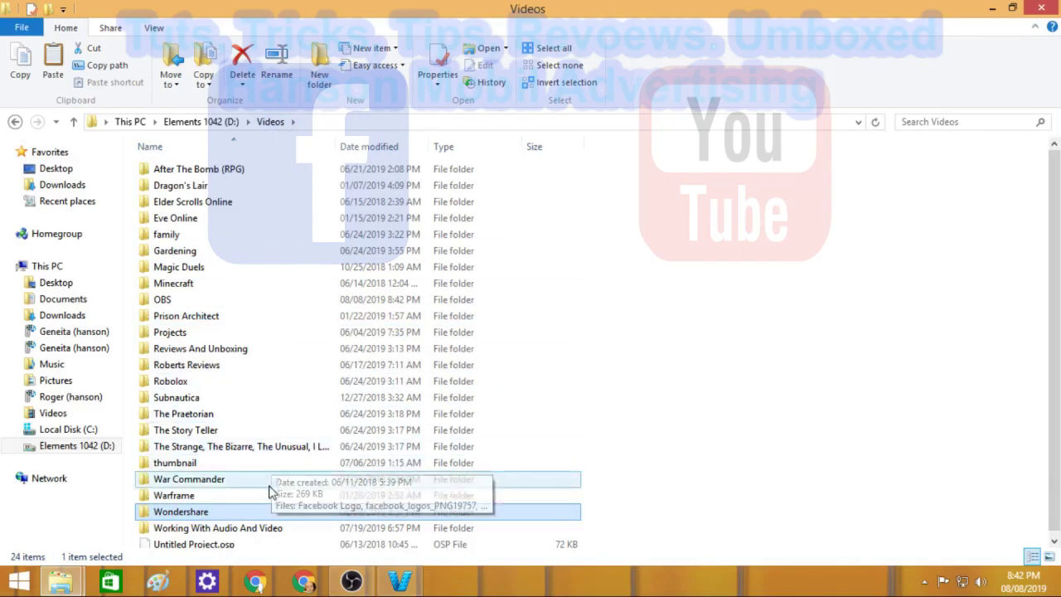
pyautogui.doubleClick(268, 528)
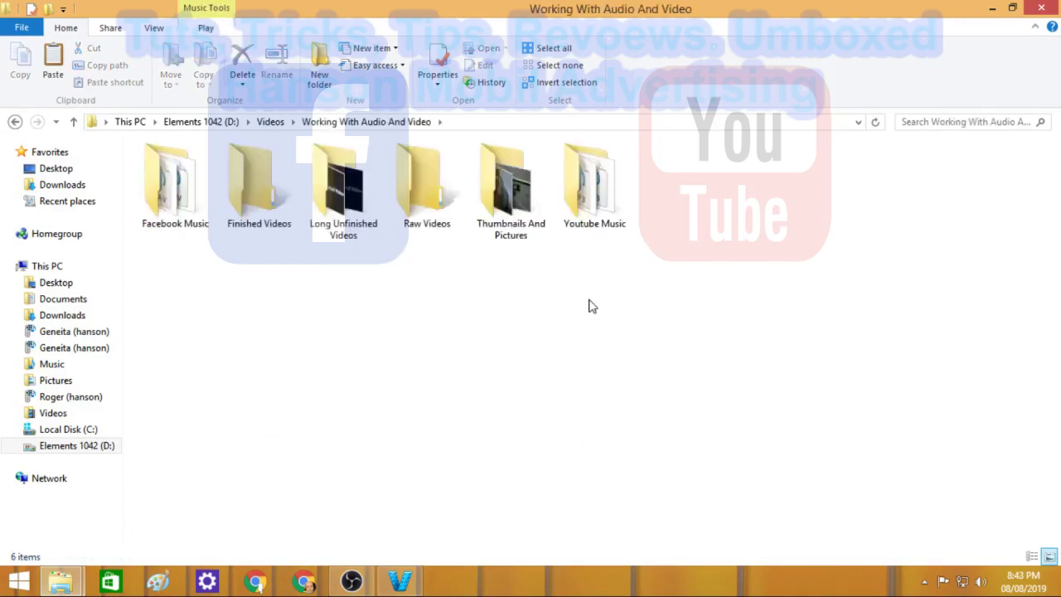
pyautogui.doubleClick(418, 207)
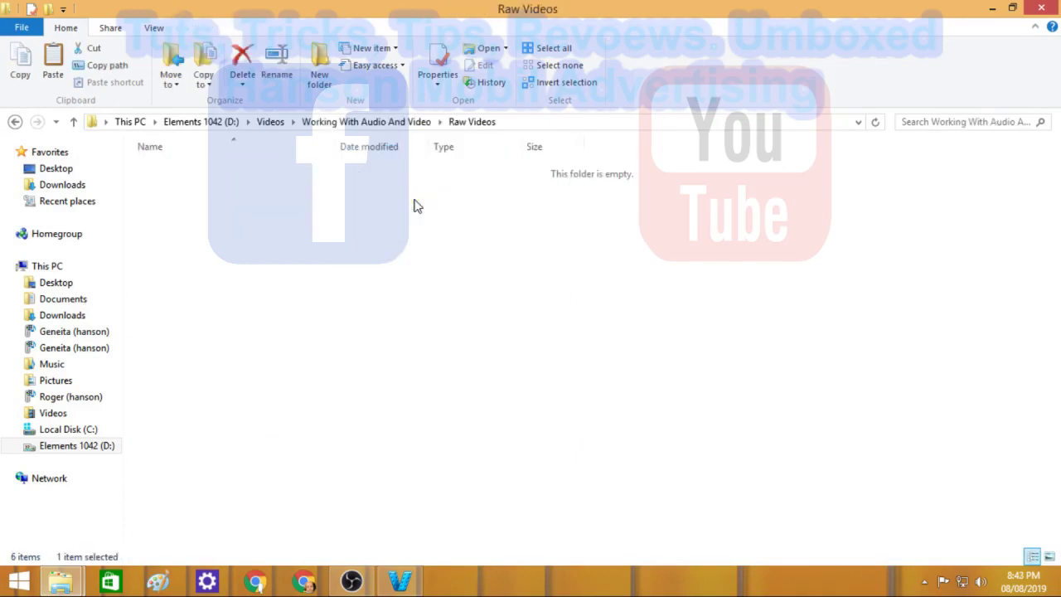
pyautogui.click(75, 122)
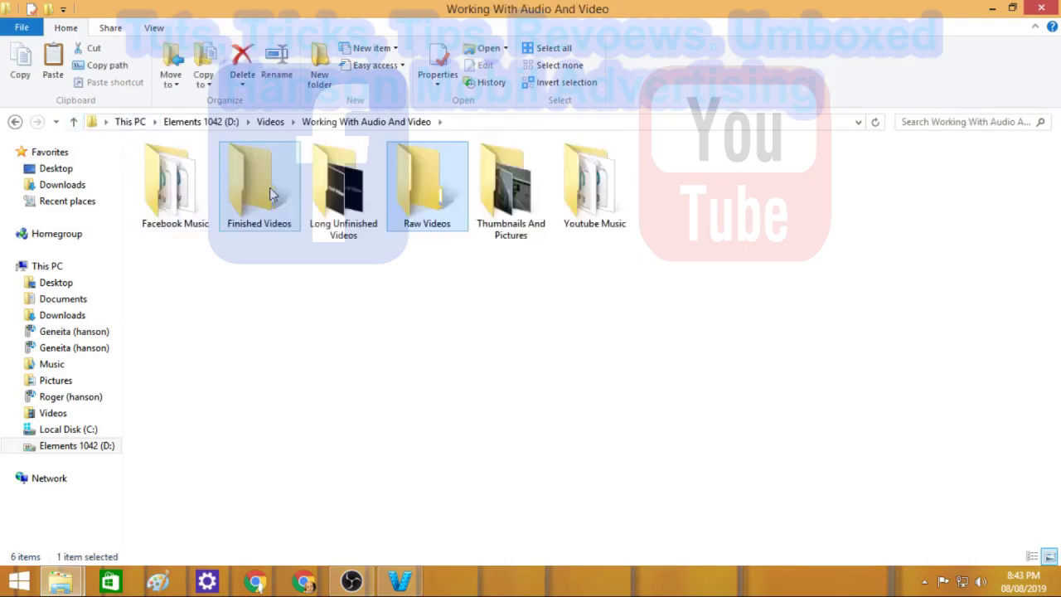
pyautogui.doubleClick(349, 189)
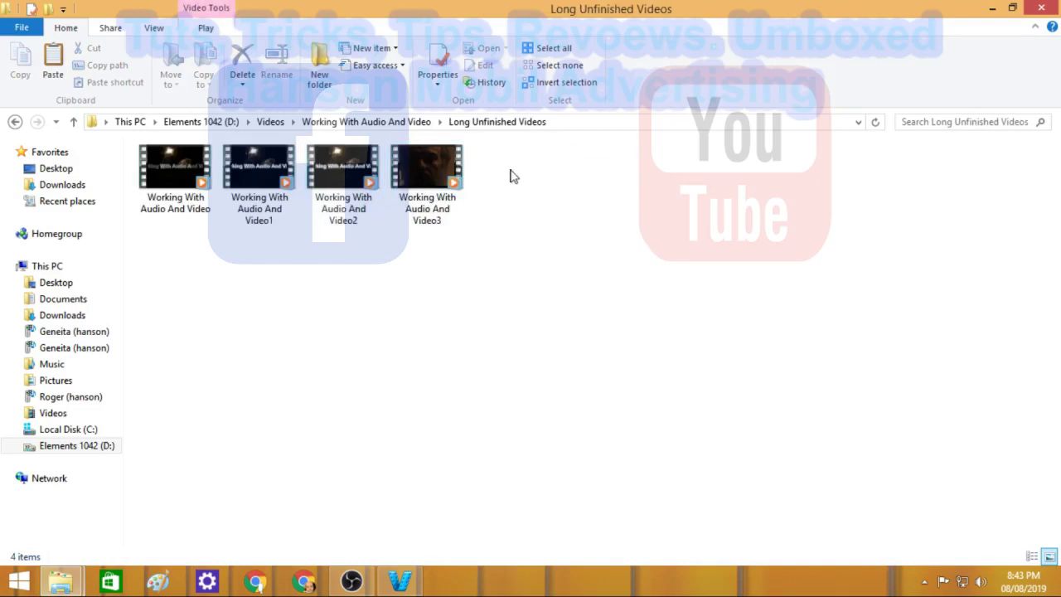
pyautogui.rightClick(525, 173)
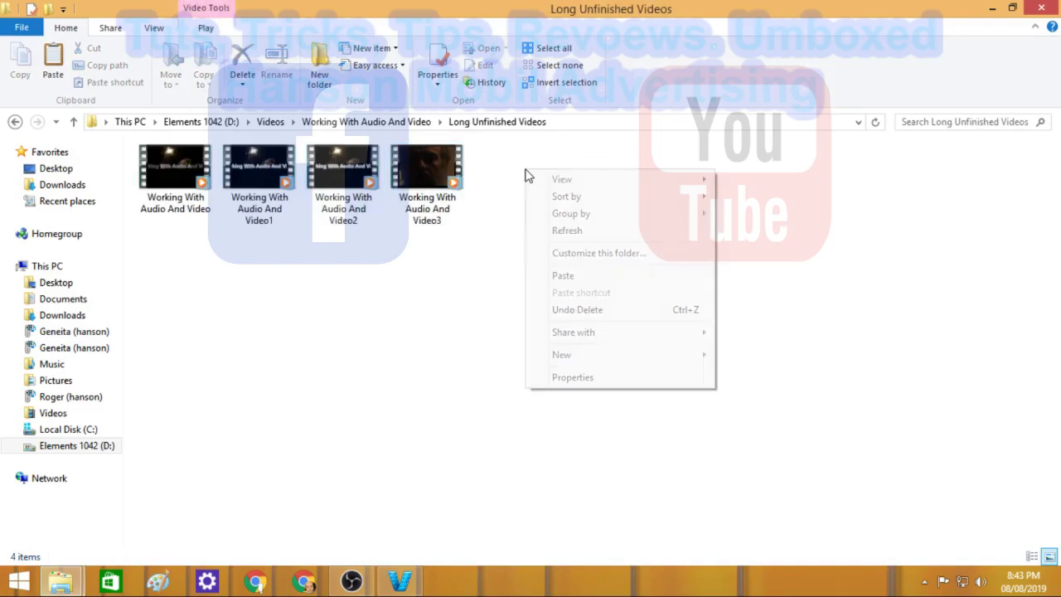
pyautogui.click(581, 275)
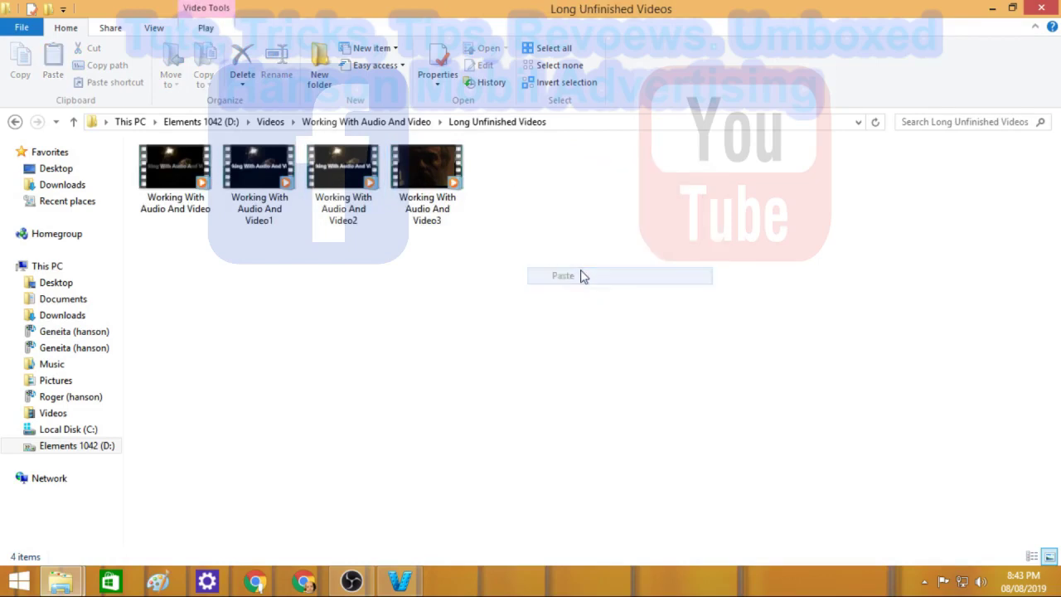
pyautogui.click(419, 327)
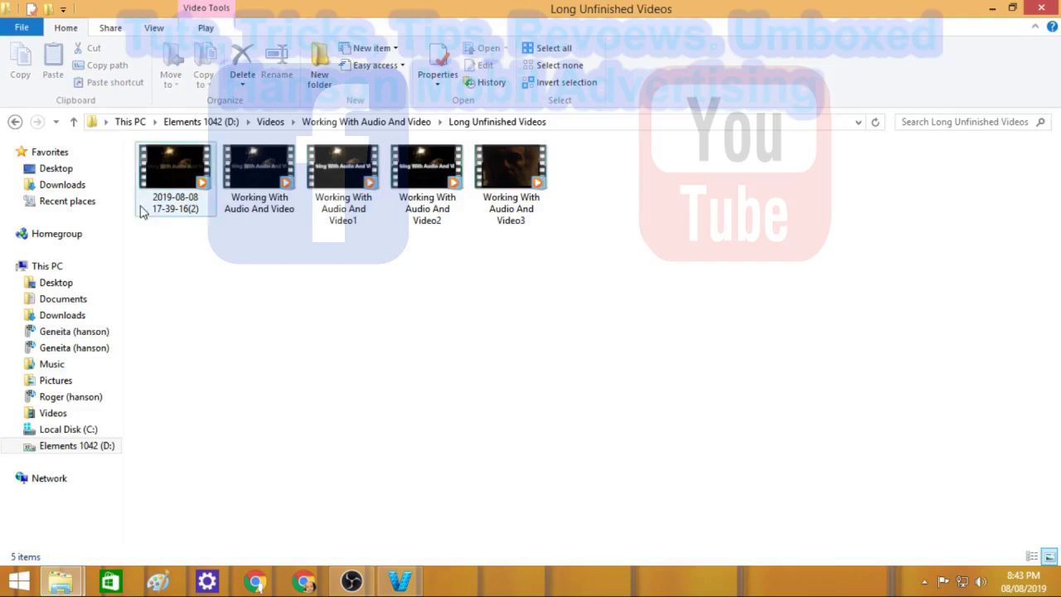
pyautogui.click(401, 584)
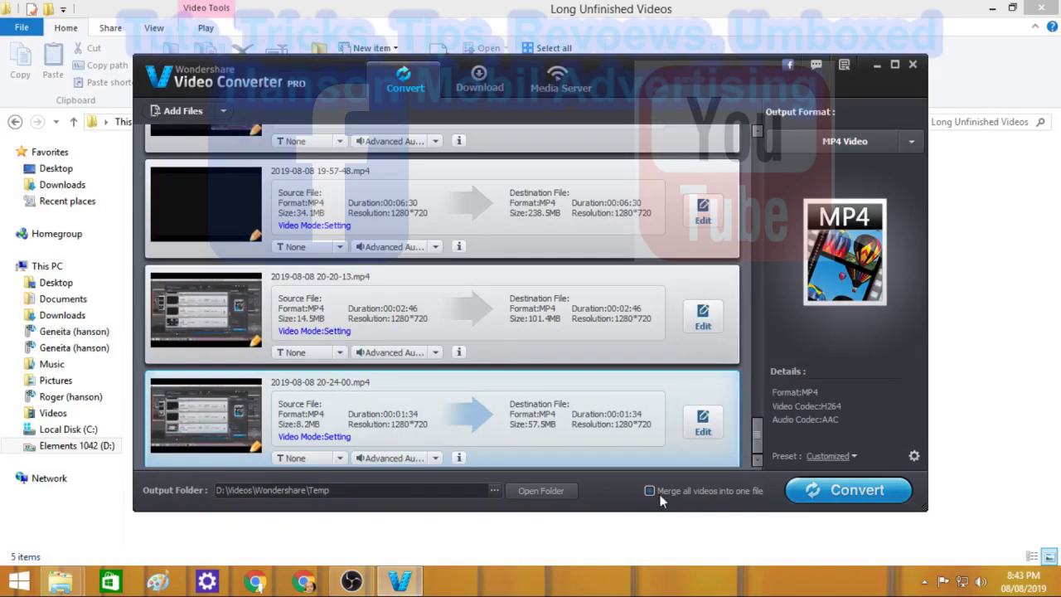
pyautogui.moveTo(717, 451)
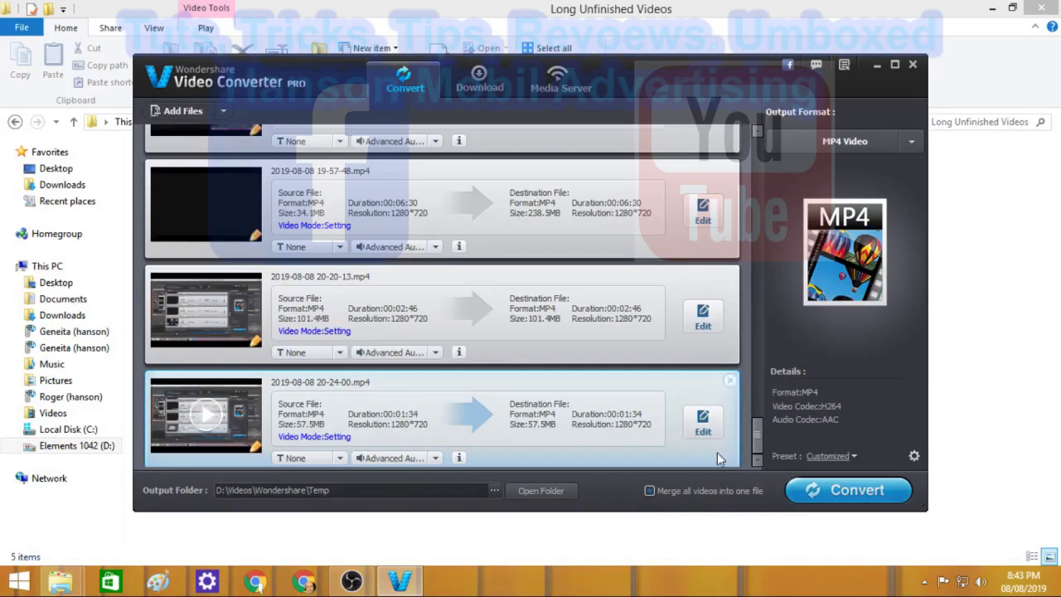
pyautogui.click(730, 383)
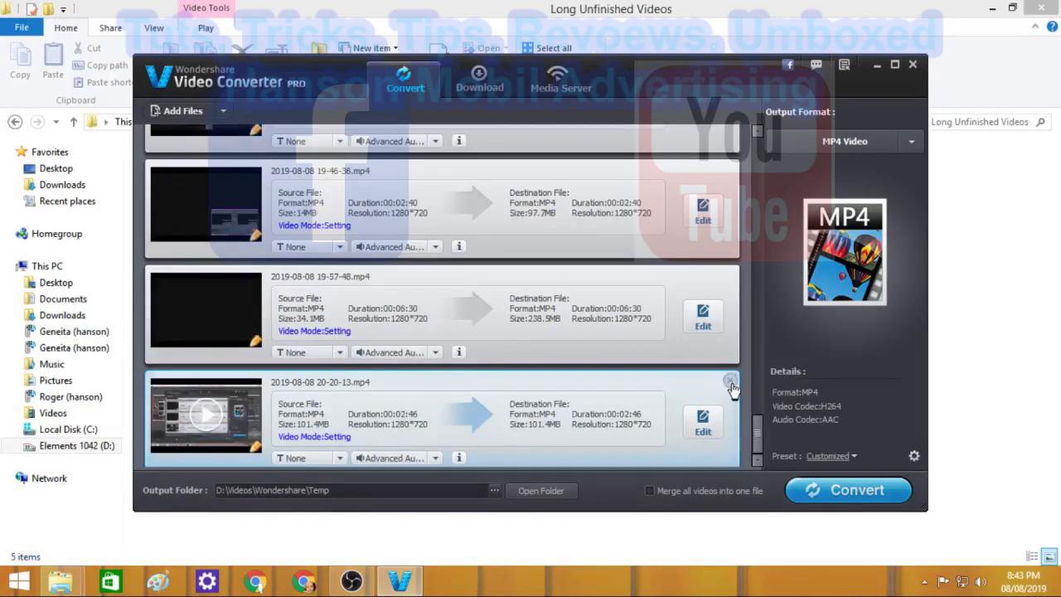
pyautogui.click(731, 383)
pyautogui.click(731, 384)
pyautogui.click(731, 383)
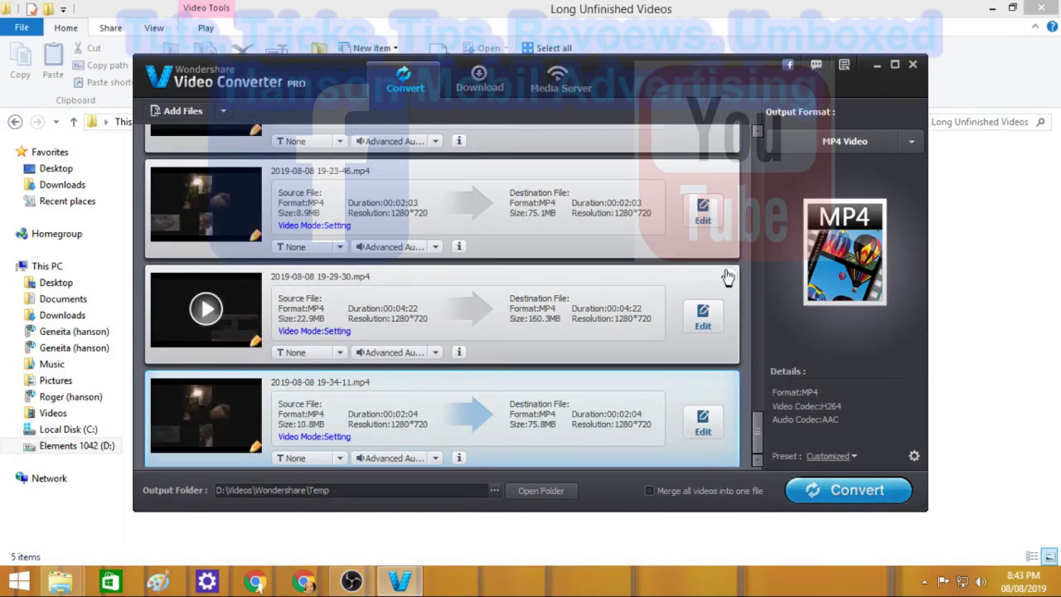
pyautogui.click(730, 383)
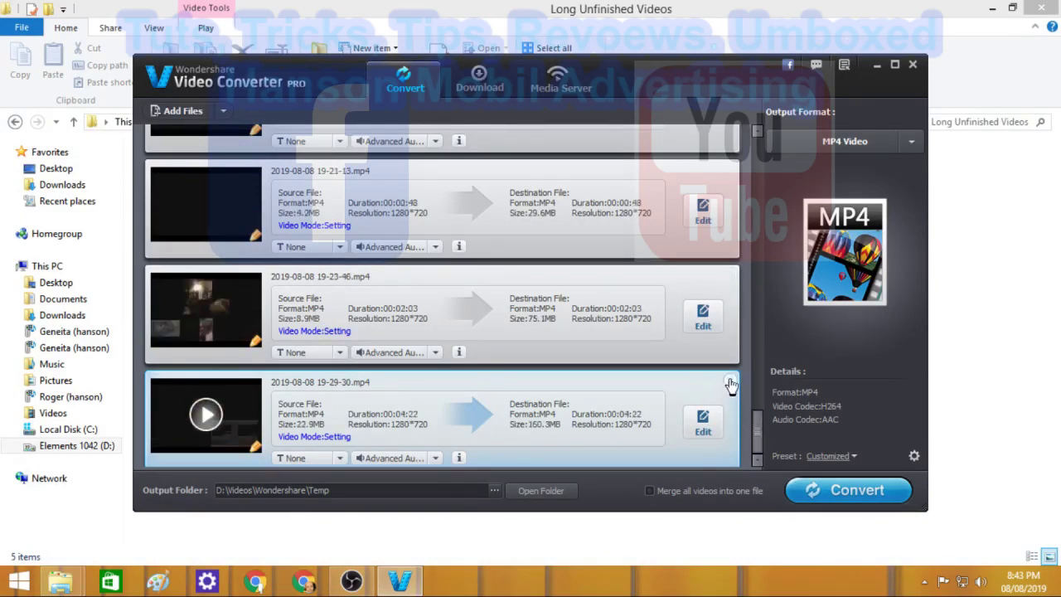
pyautogui.click(730, 383)
pyautogui.click(730, 382)
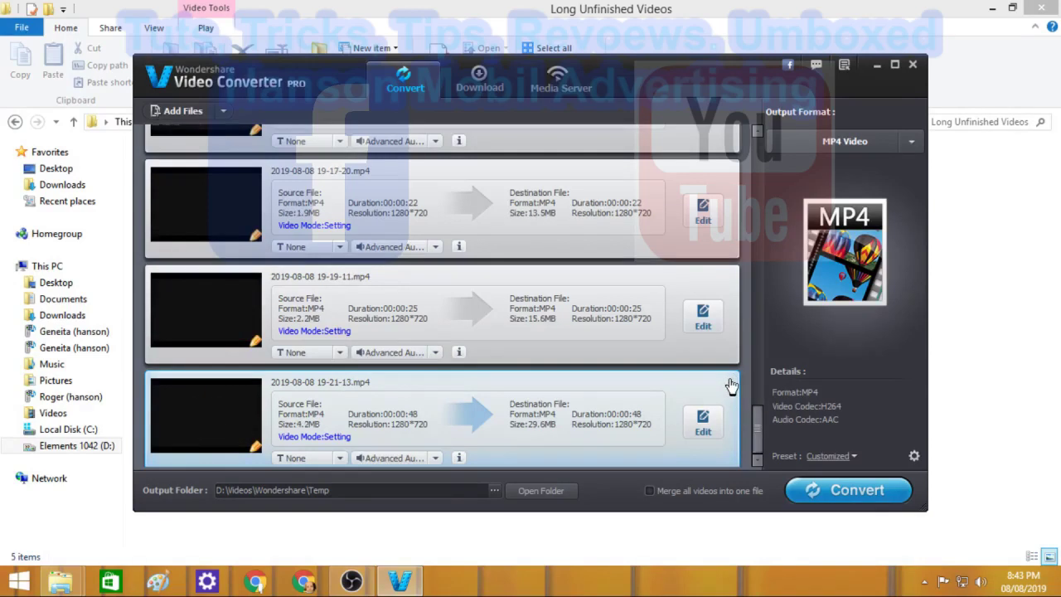
pyautogui.click(730, 383)
pyautogui.click(730, 383)
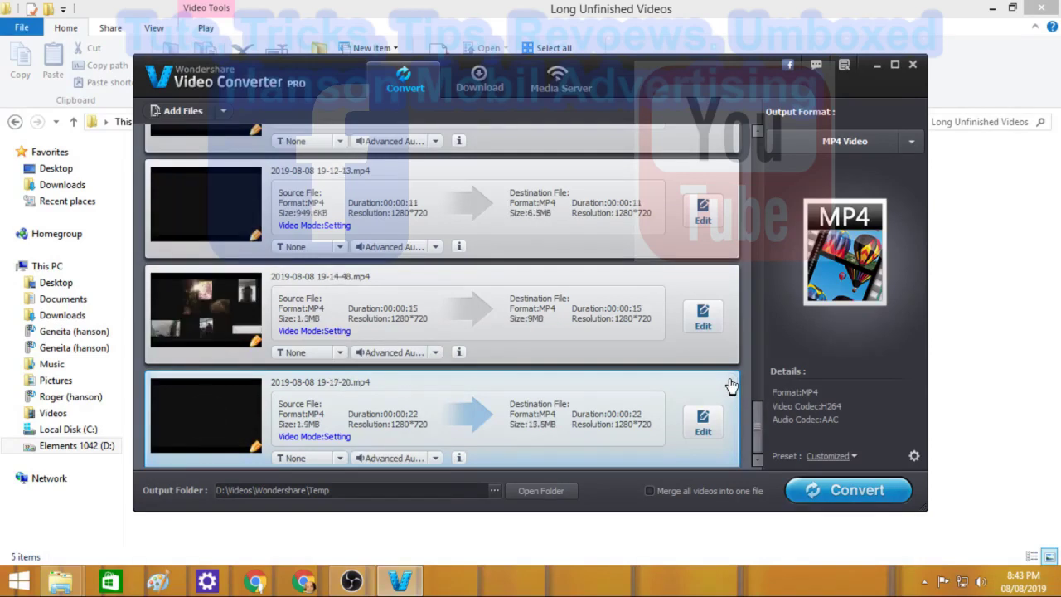
pyautogui.click(730, 383)
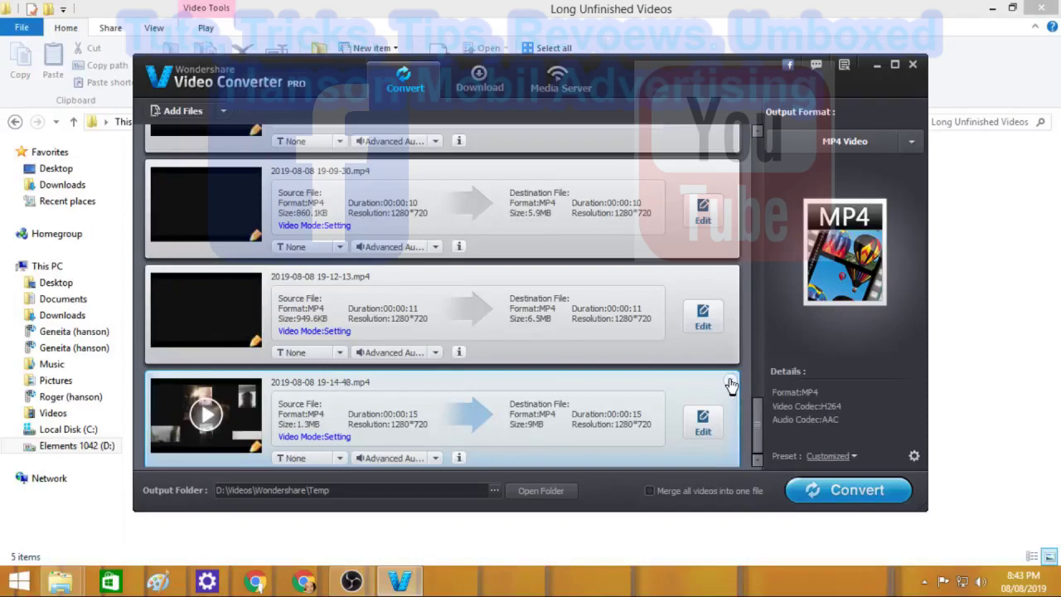
pyautogui.click(731, 383)
pyautogui.click(730, 383)
pyautogui.click(730, 383)
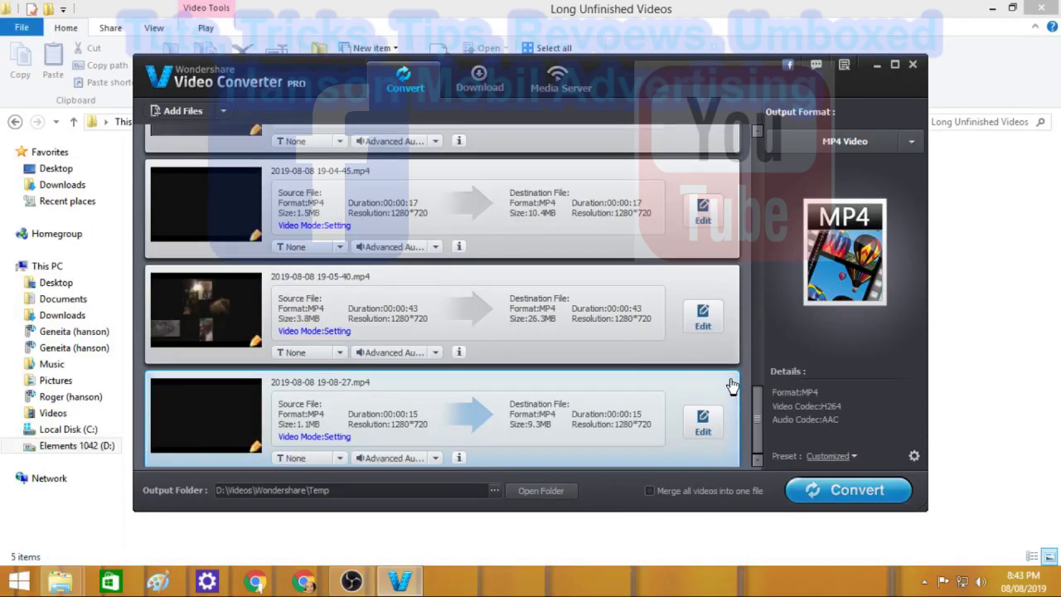
pyautogui.click(730, 383)
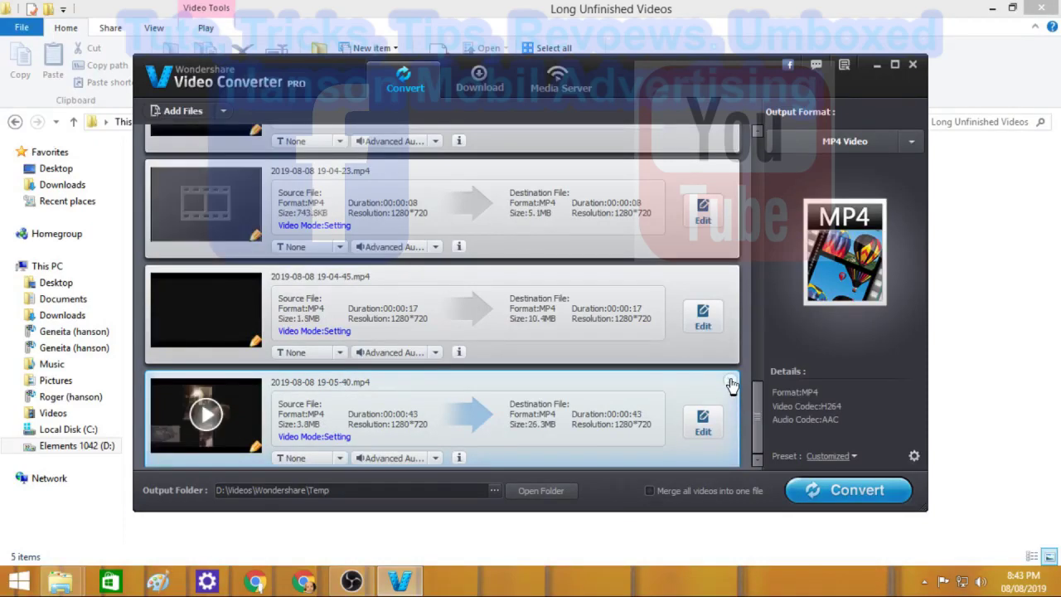
pyautogui.click(730, 383)
pyautogui.click(730, 382)
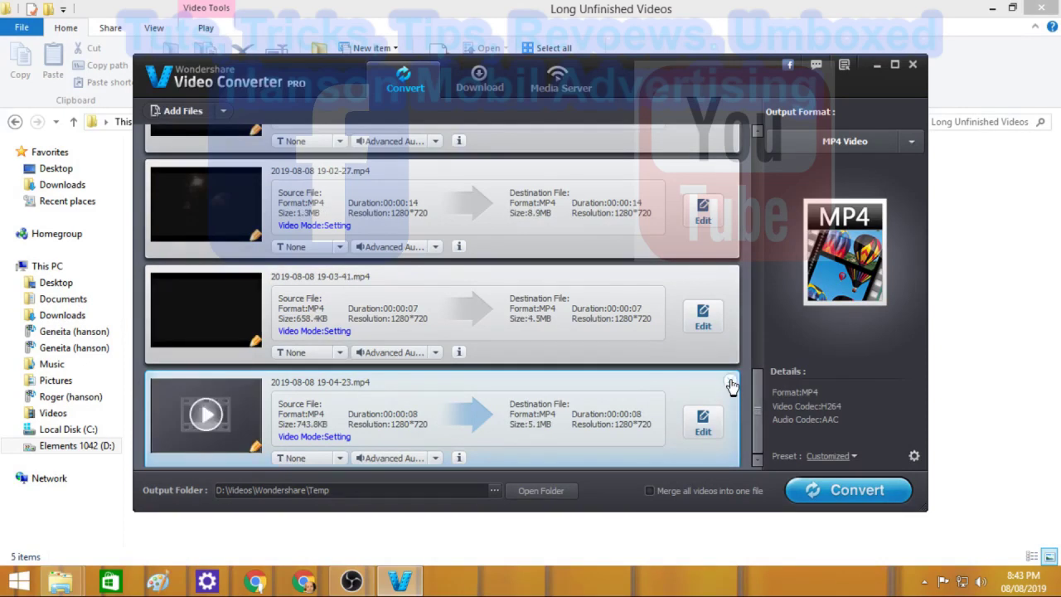
pyautogui.click(731, 383)
pyautogui.click(730, 383)
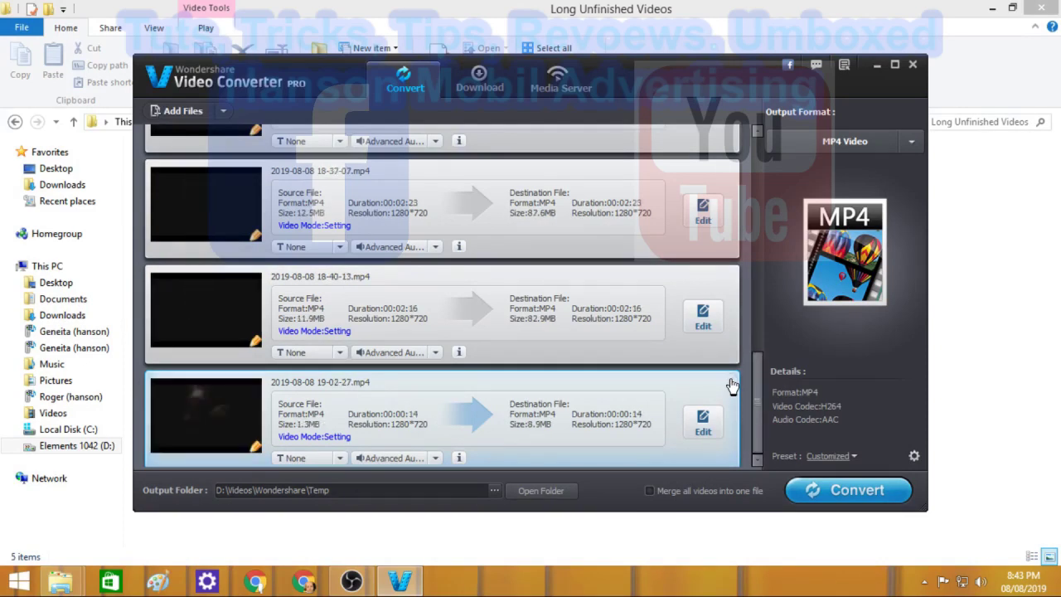
pyautogui.click(730, 383)
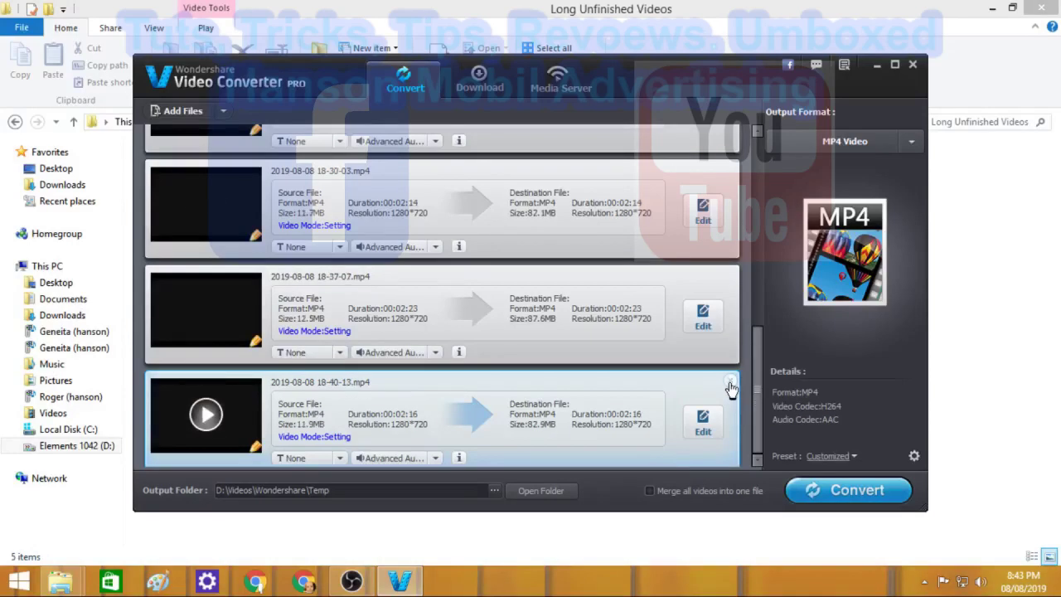
pyautogui.click(730, 383)
pyautogui.click(731, 382)
pyautogui.click(730, 383)
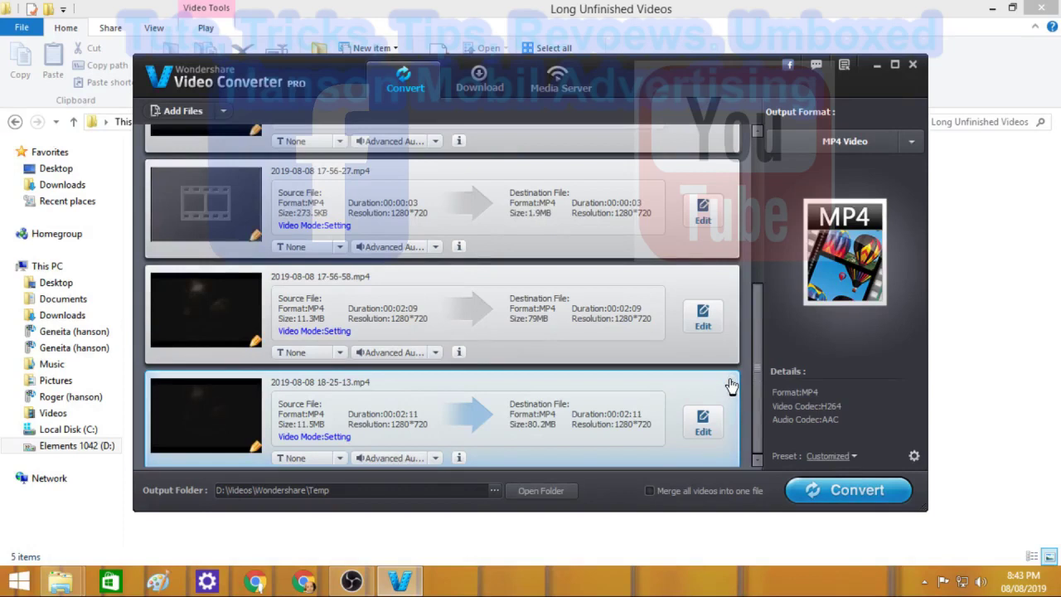
pyautogui.click(731, 383)
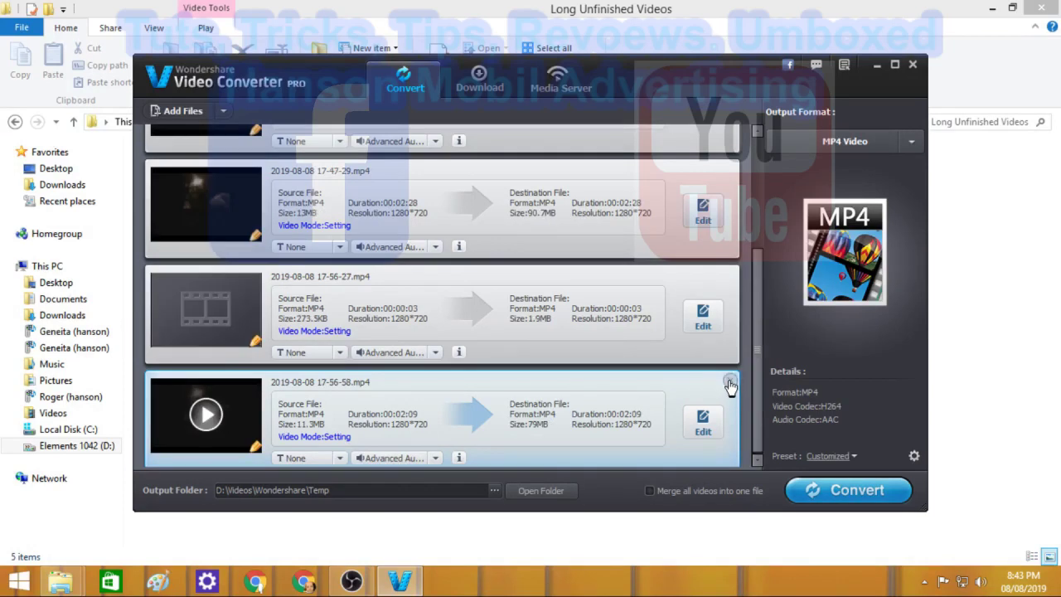
pyautogui.click(731, 383)
pyautogui.click(730, 383)
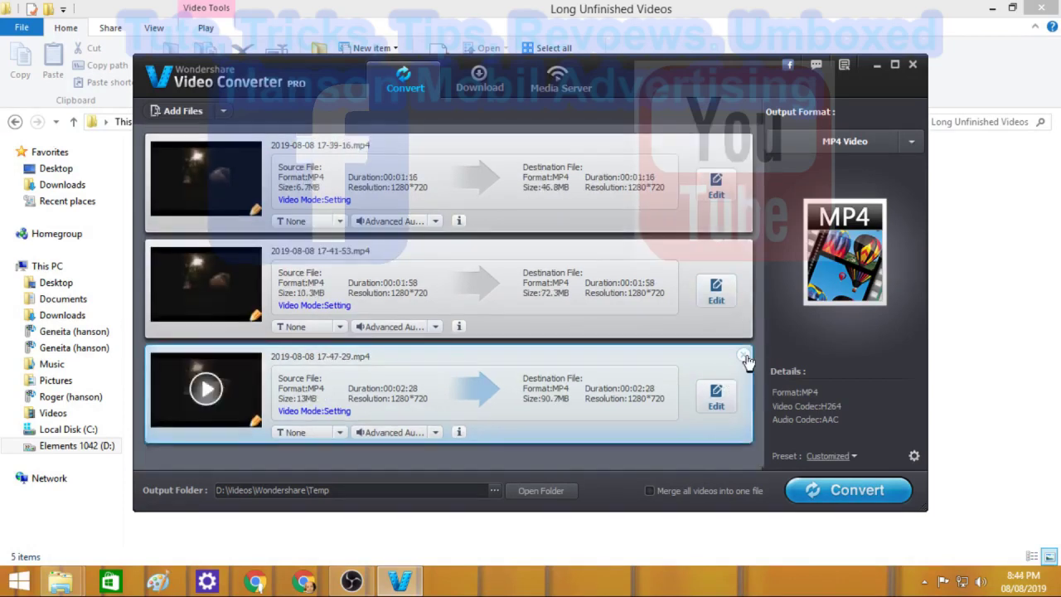
pyautogui.click(745, 356)
pyautogui.click(742, 249)
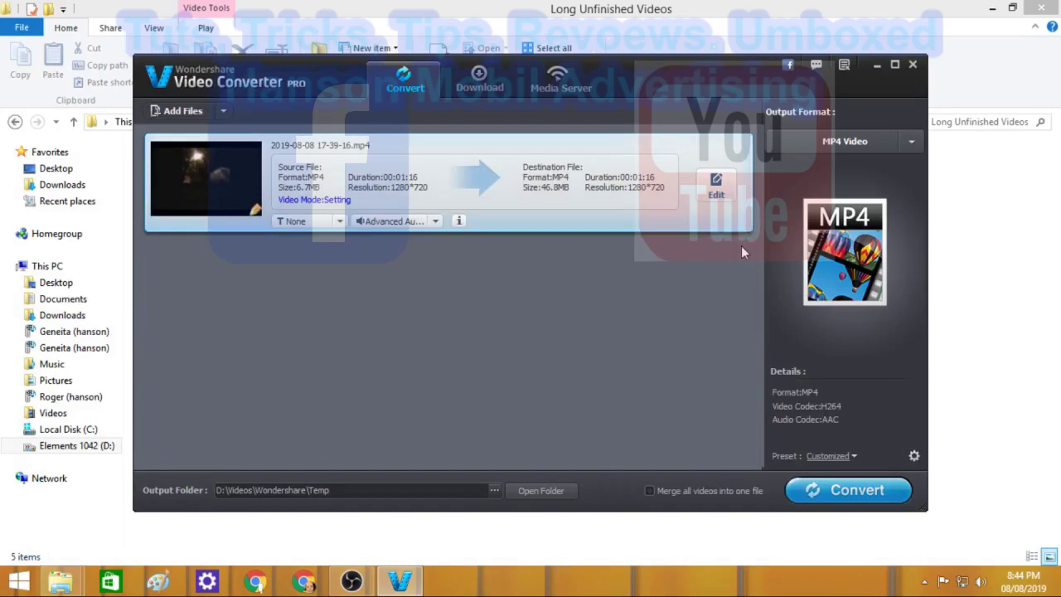
pyautogui.click(743, 141)
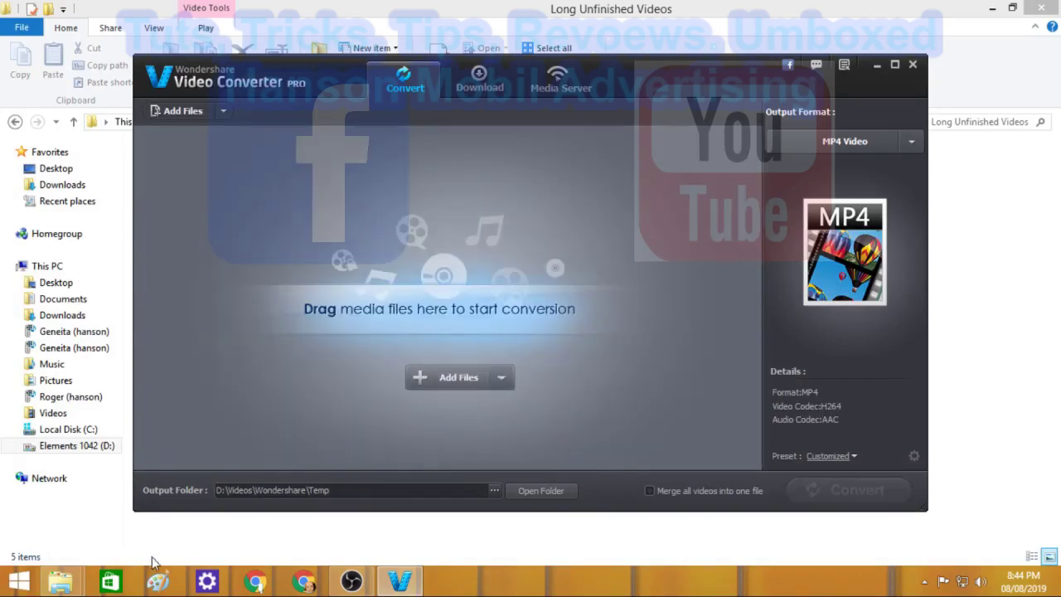
pyautogui.moveTo(304, 585)
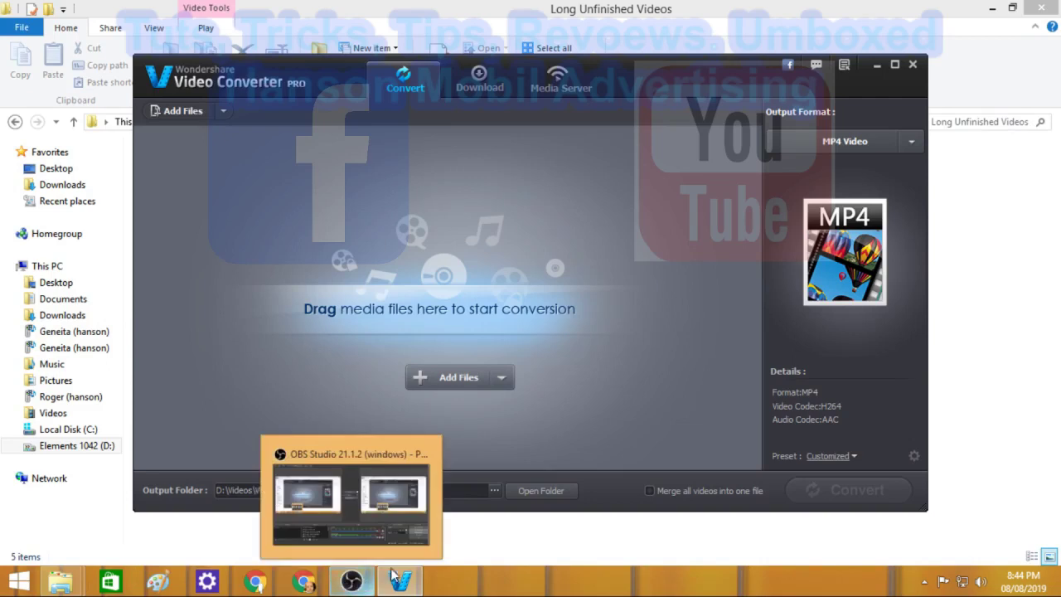
pyautogui.moveTo(60, 582)
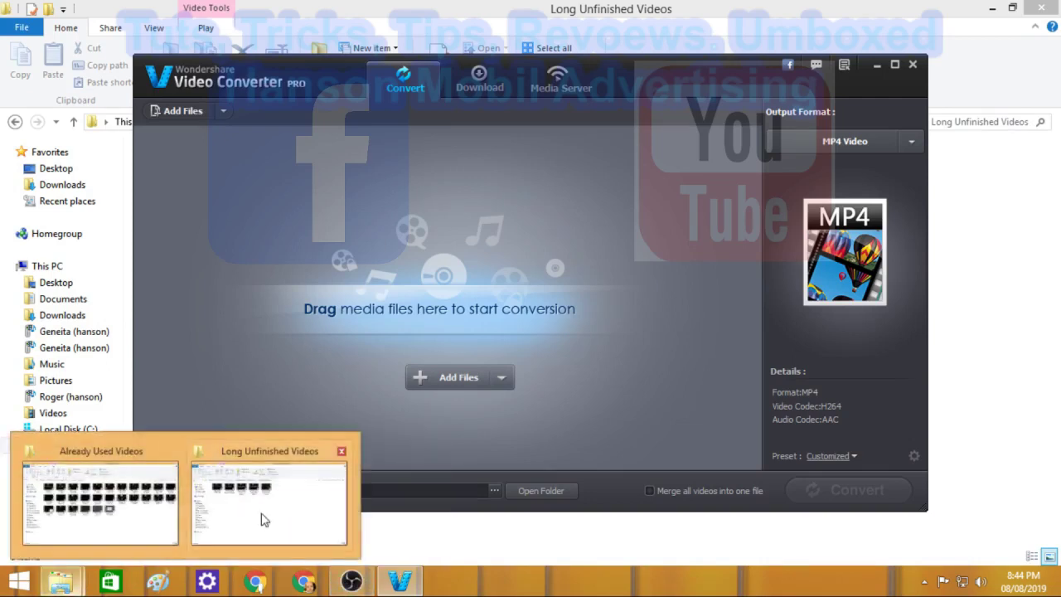
pyautogui.click(282, 516)
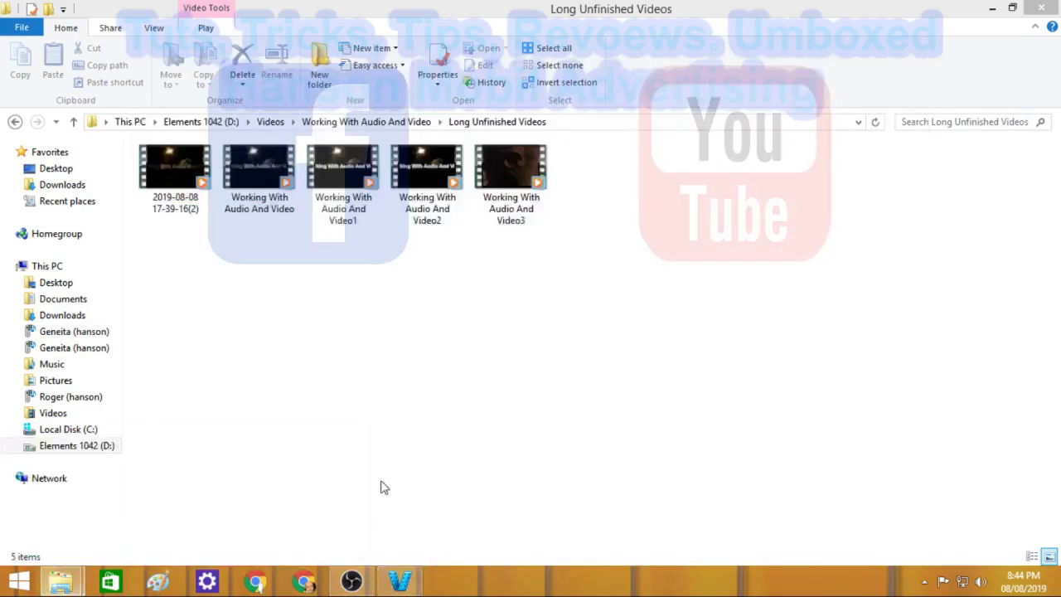
pyautogui.click(159, 154)
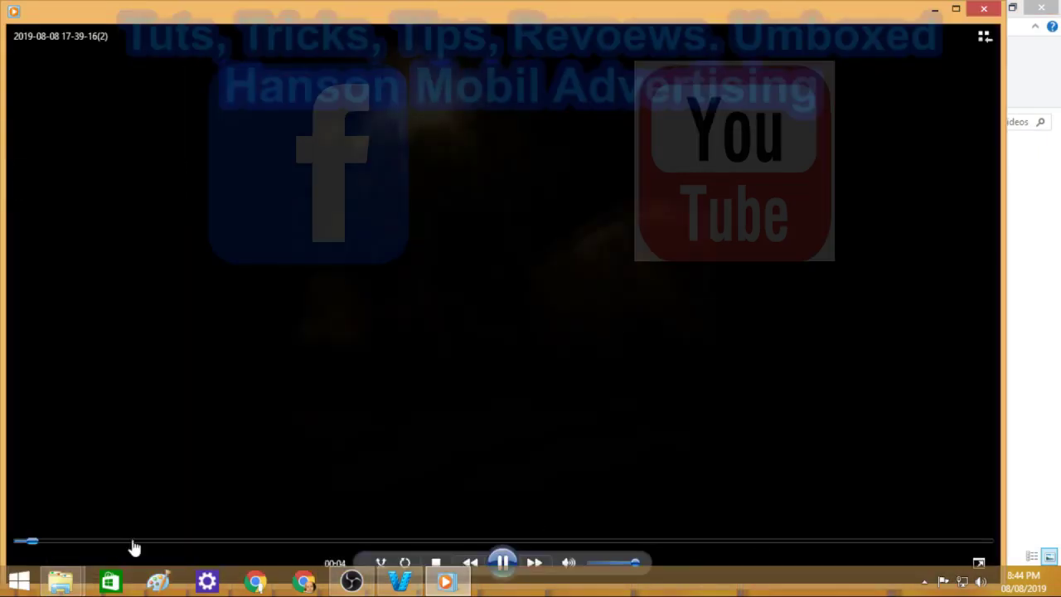
pyautogui.click(686, 541)
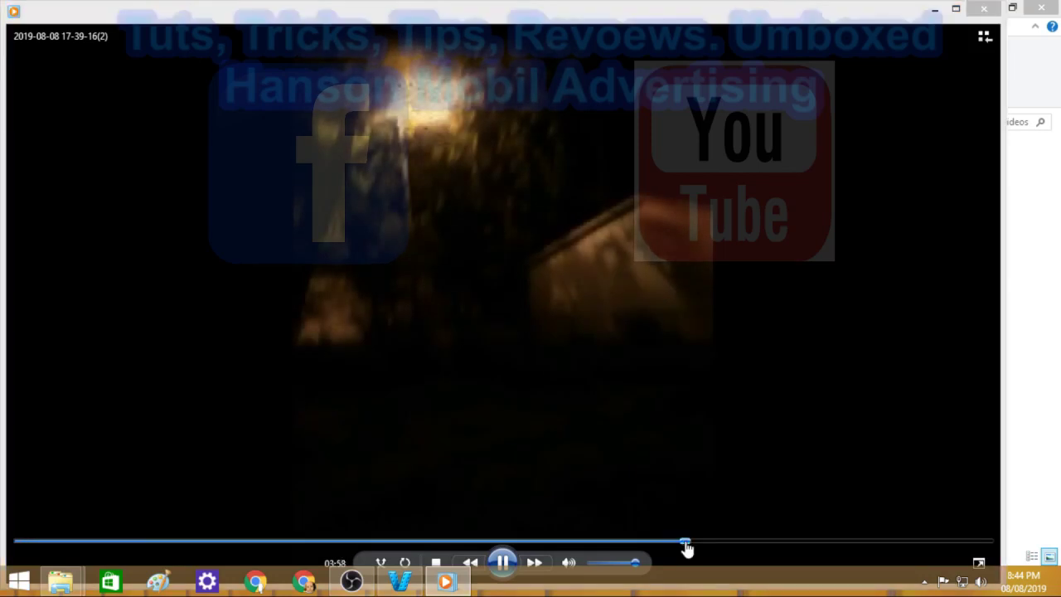
pyautogui.click(985, 10)
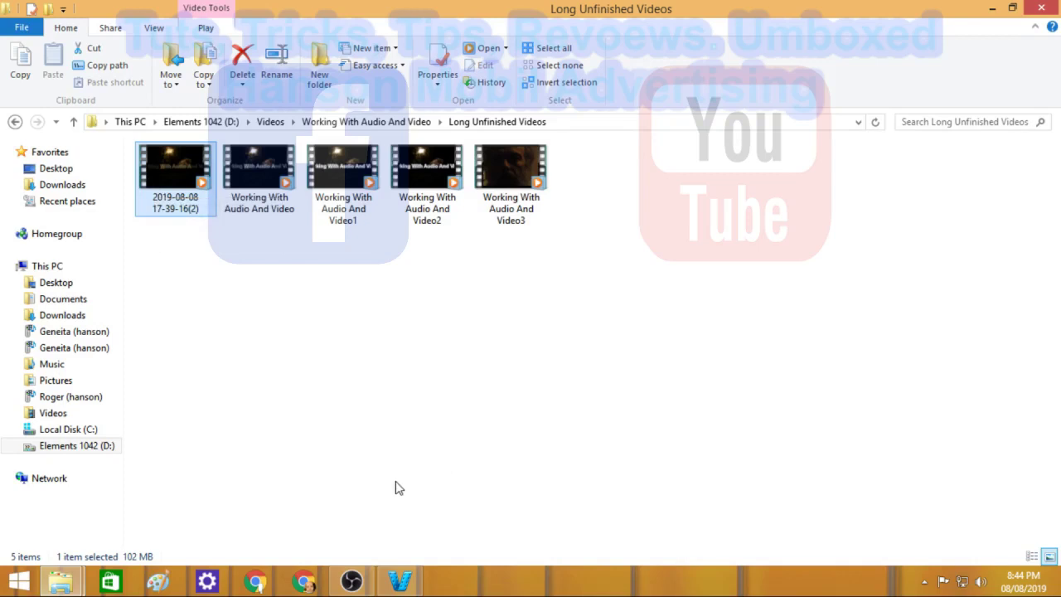
pyautogui.doubleClick(166, 168)
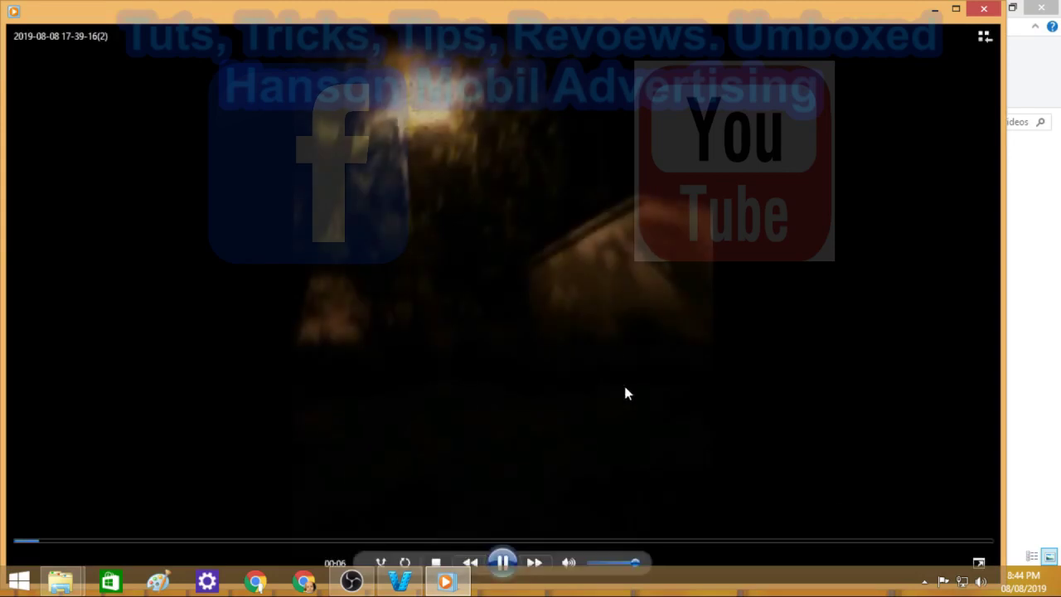
pyautogui.click(882, 543)
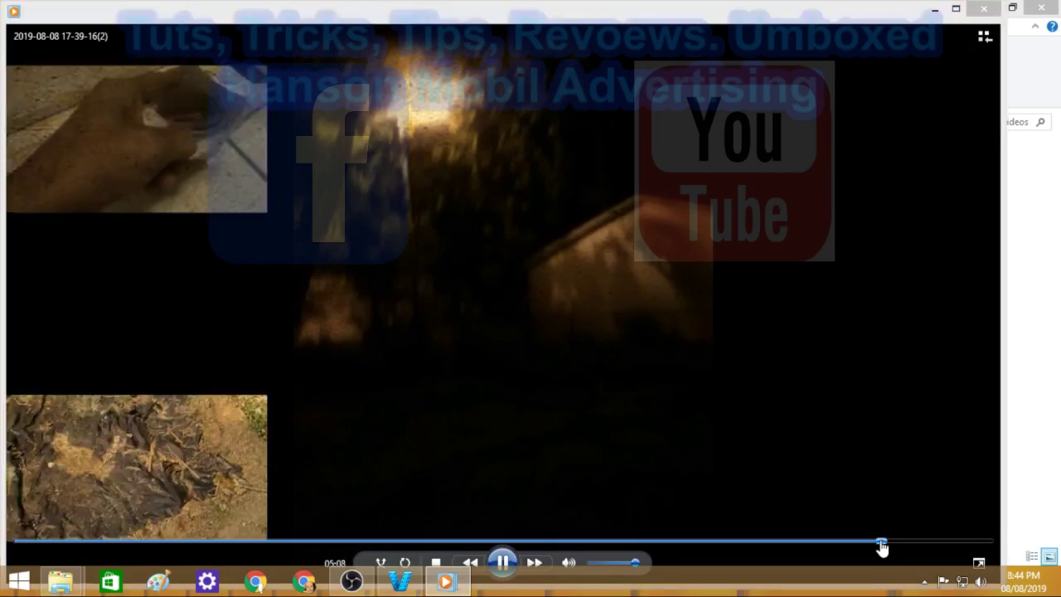
pyautogui.moveTo(882, 547); pyautogui.dragTo(935, 547)
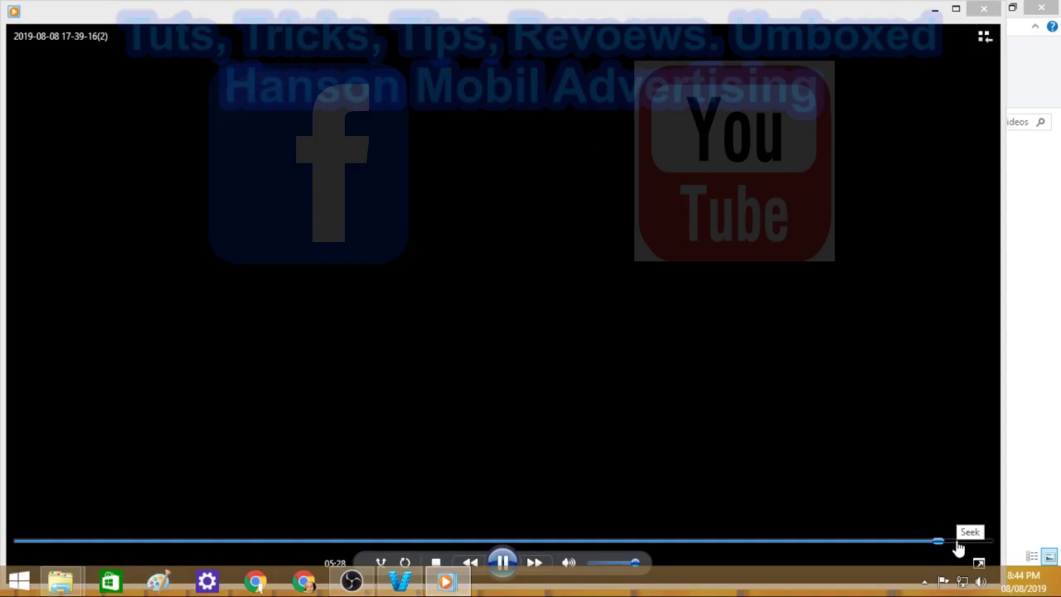
pyautogui.click(958, 544)
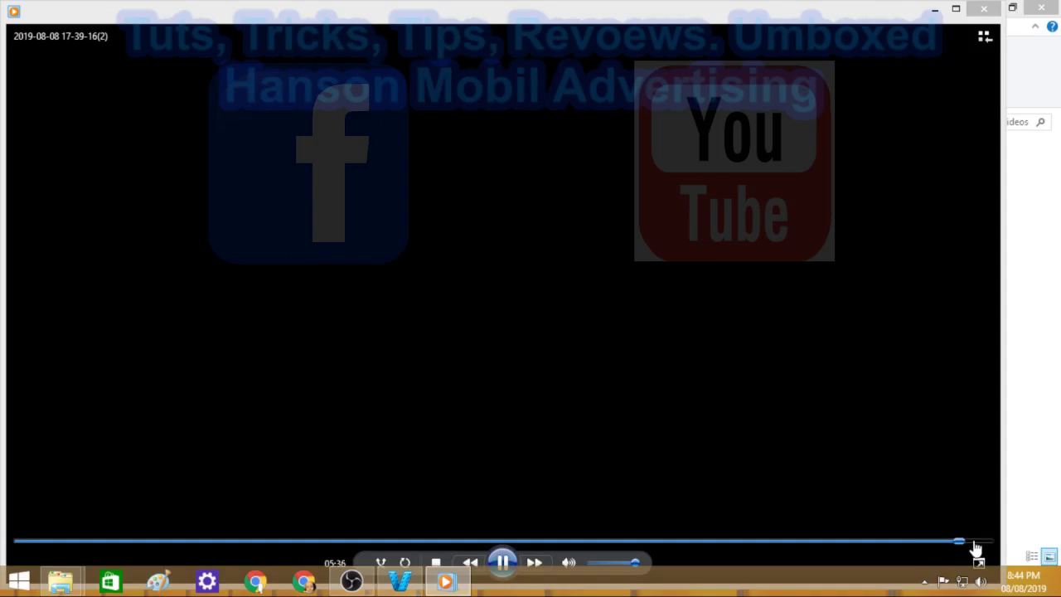
pyautogui.click(915, 544)
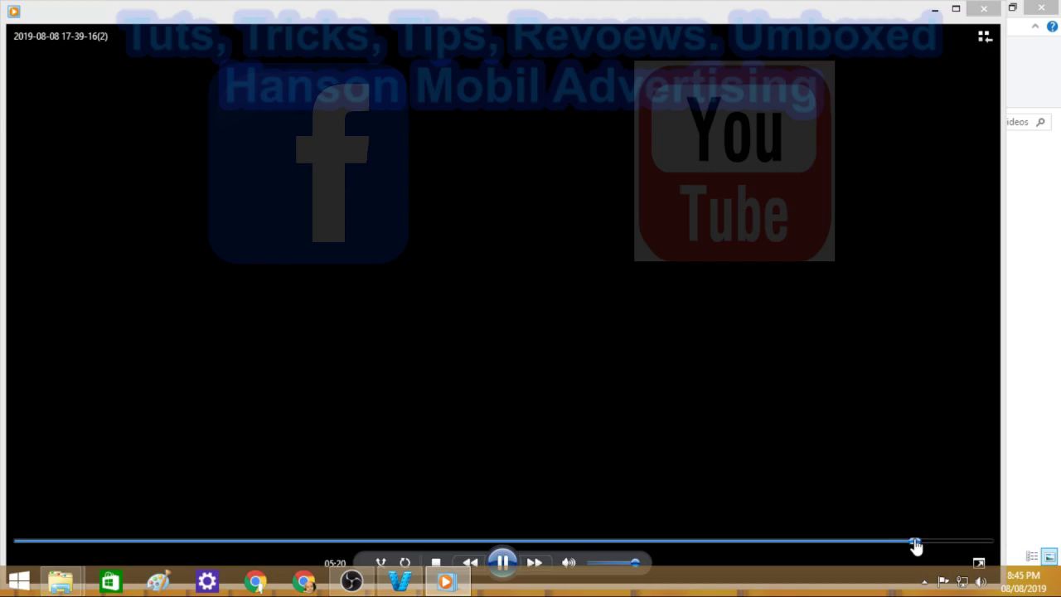
pyautogui.click(866, 543)
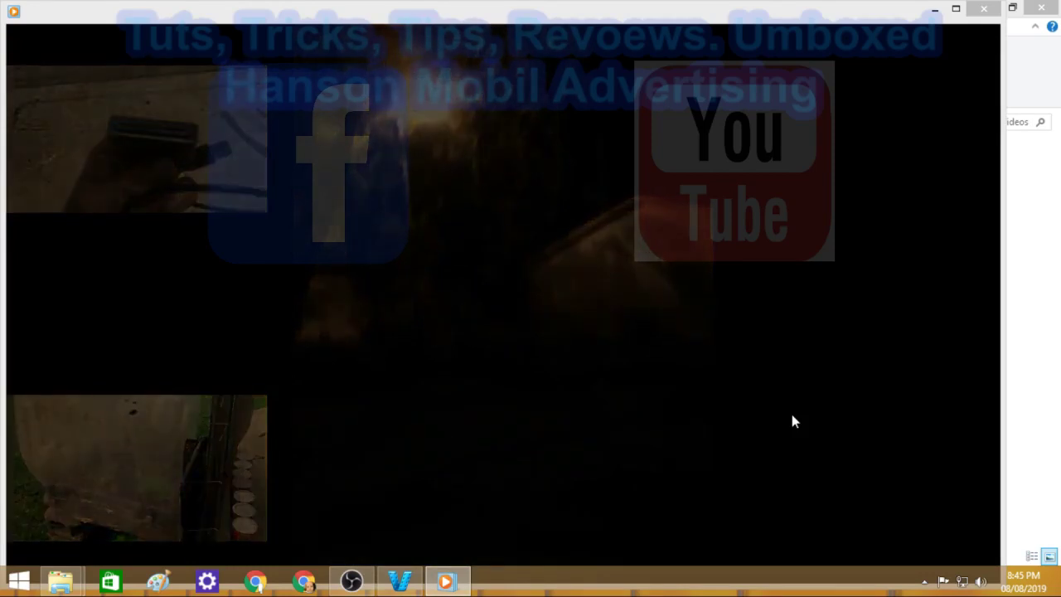
pyautogui.moveTo(841, 394)
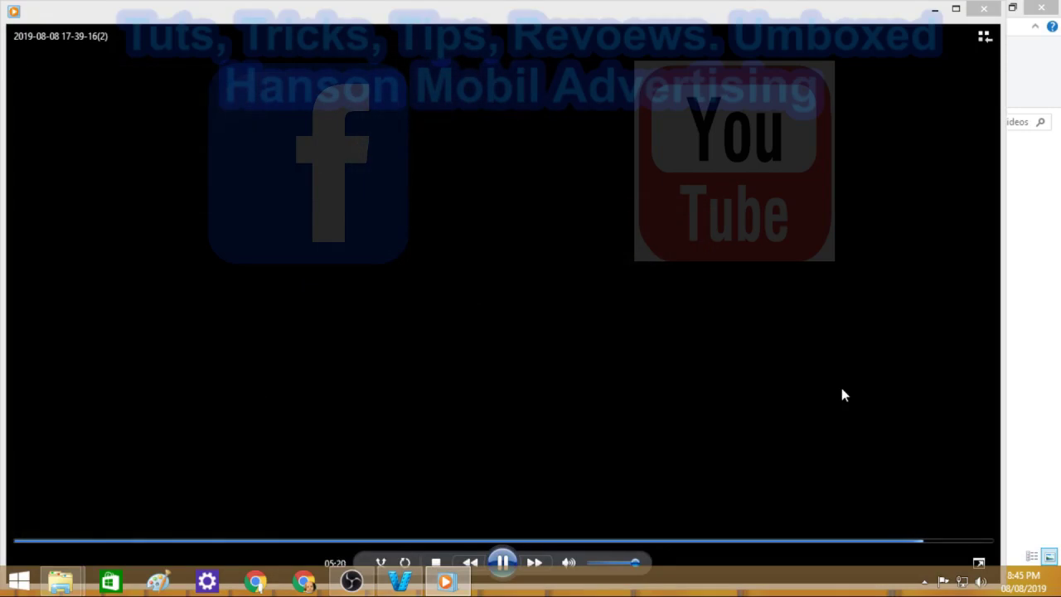
pyautogui.click(970, 542)
pyautogui.click(984, 8)
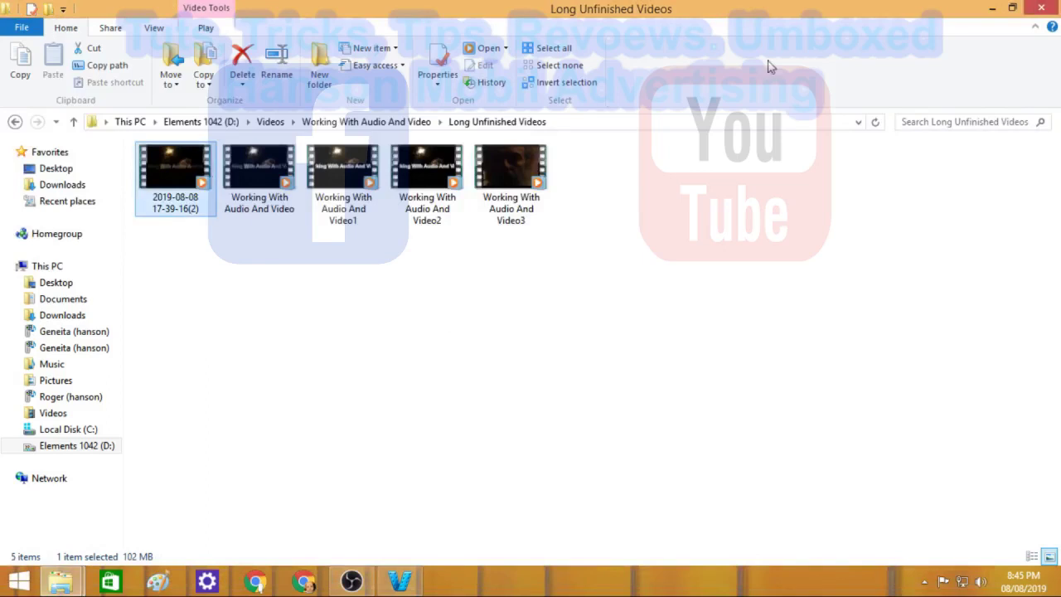
# - Minimize both File Explorer windows, the video converter and OBS Studio to show the desktop
pyautogui.click(992, 8)
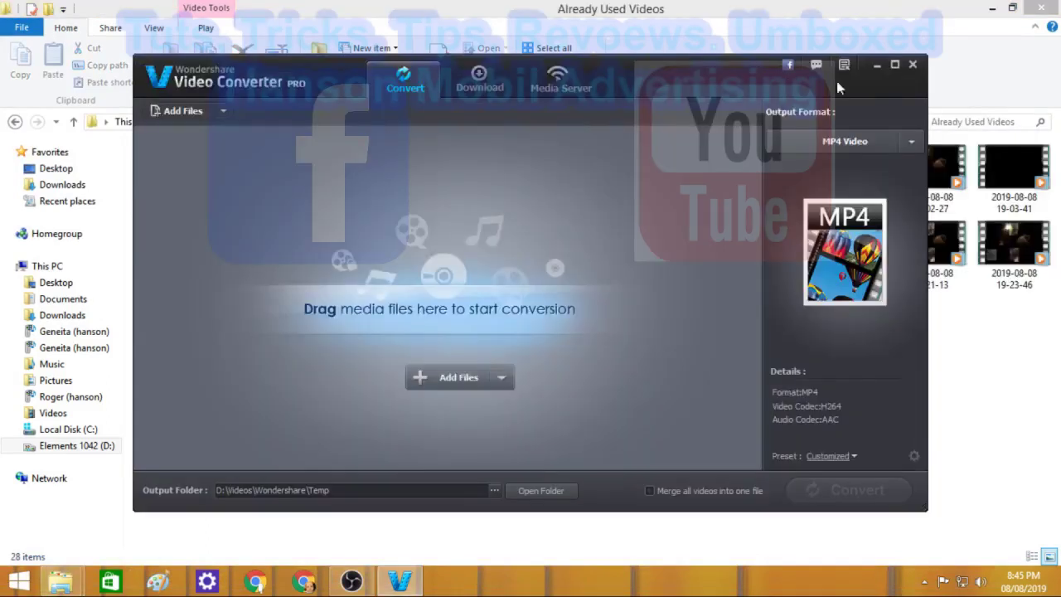
pyautogui.click(877, 66)
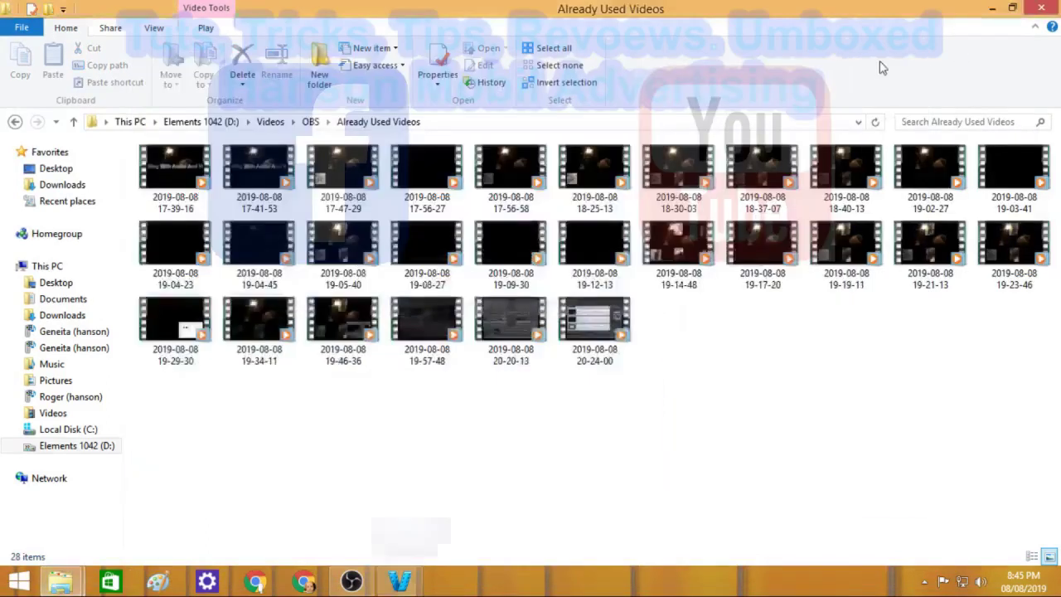
pyautogui.click(992, 8)
pyautogui.click(994, 8)
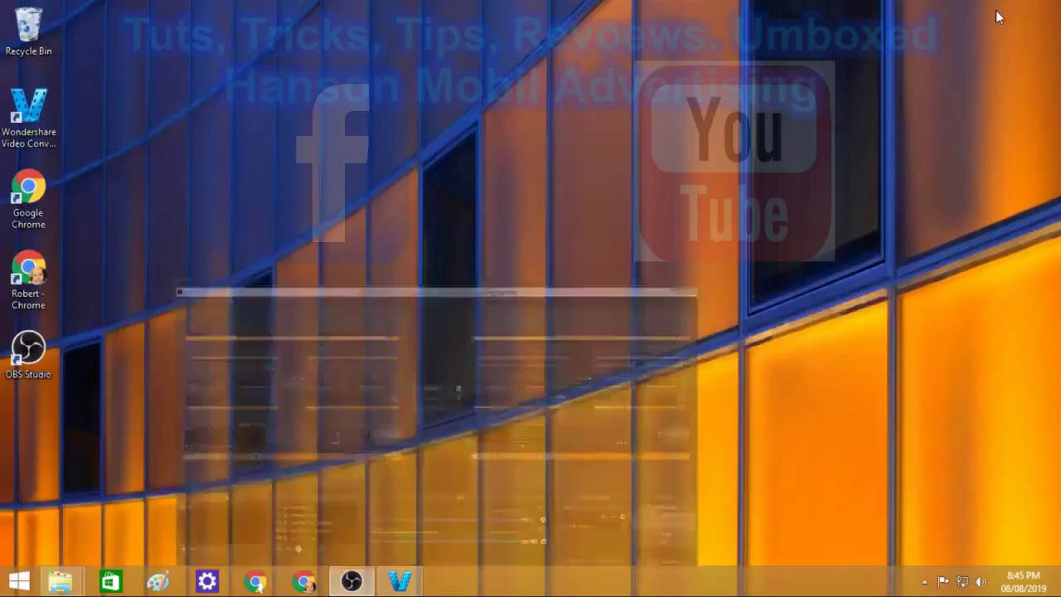
# - Browse in File Explorer from Long Unfinished Videos to drive D's Videos > Wondershare > Temp > Temp folder to check its contents
pyautogui.click(400, 580)
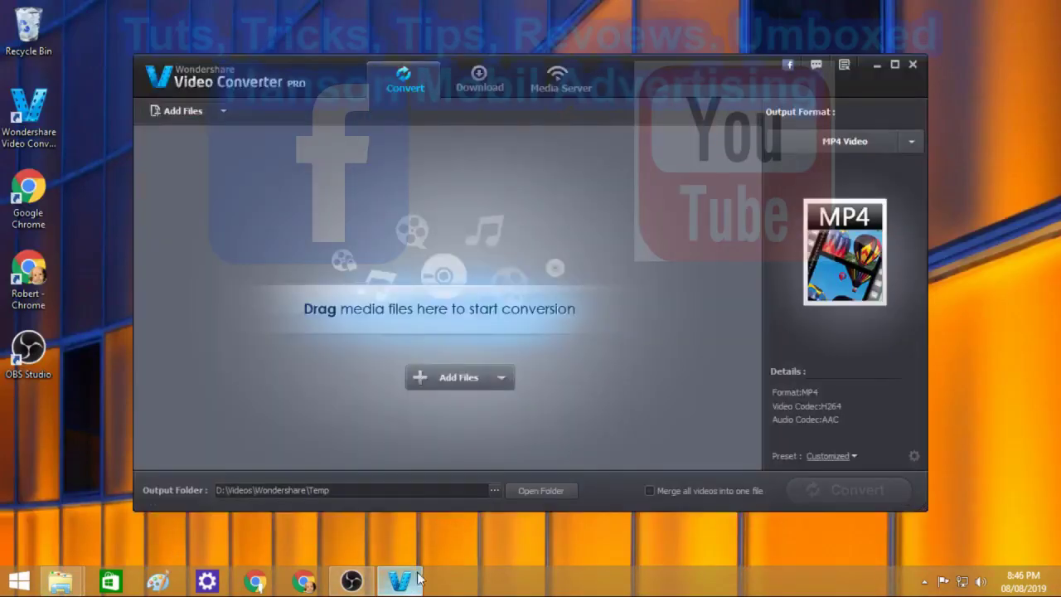
pyautogui.moveTo(62, 580)
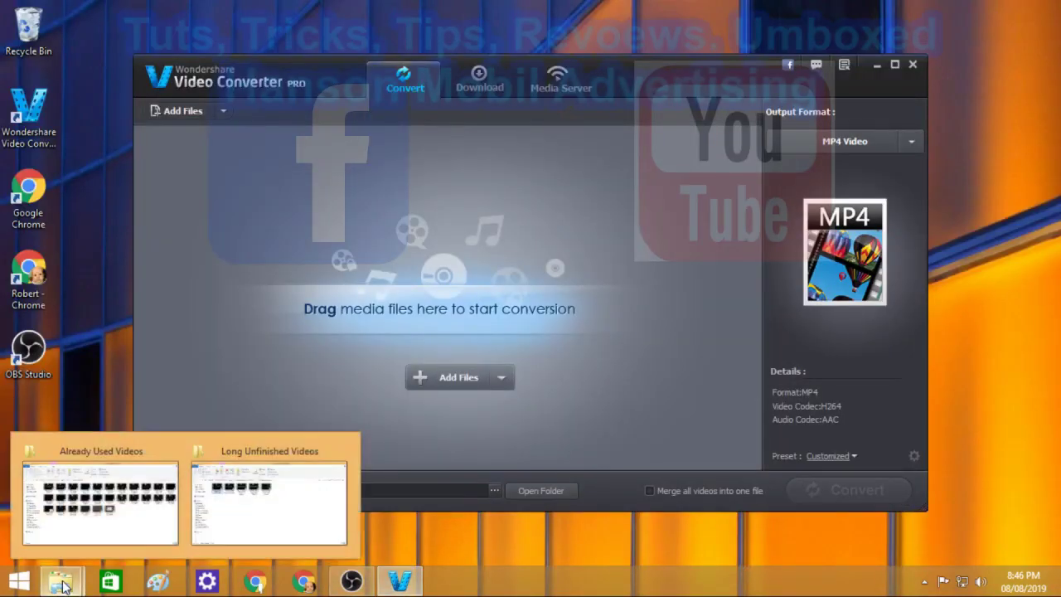
pyautogui.click(267, 517)
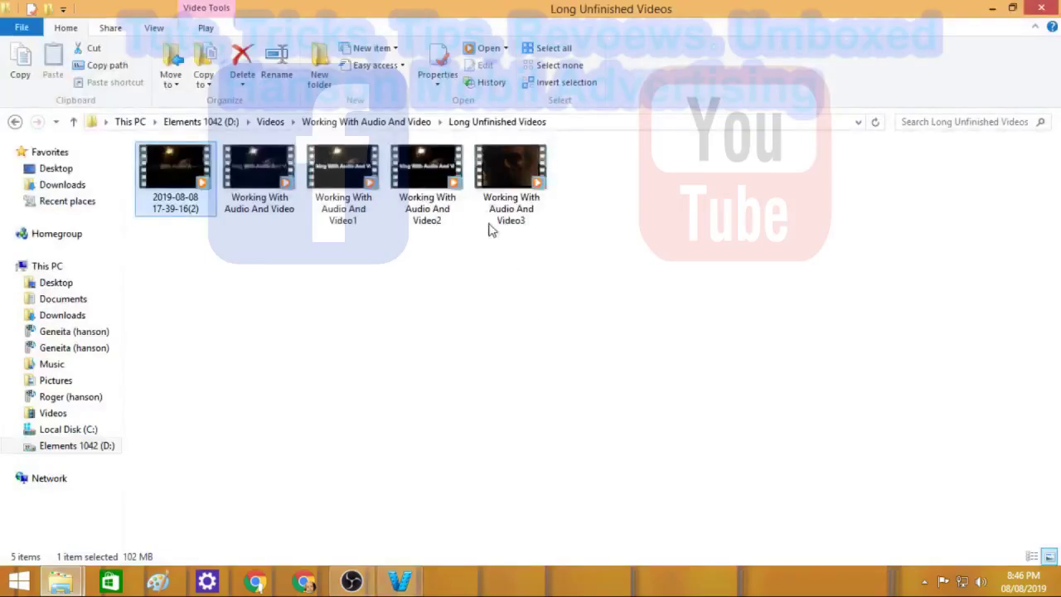
pyautogui.click(190, 122)
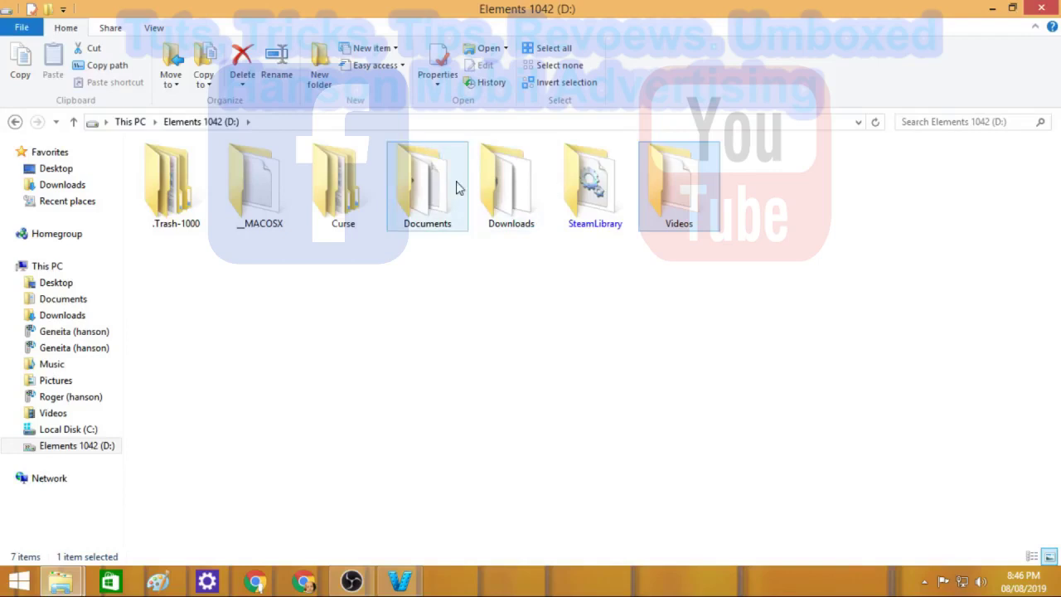
pyautogui.doubleClick(685, 199)
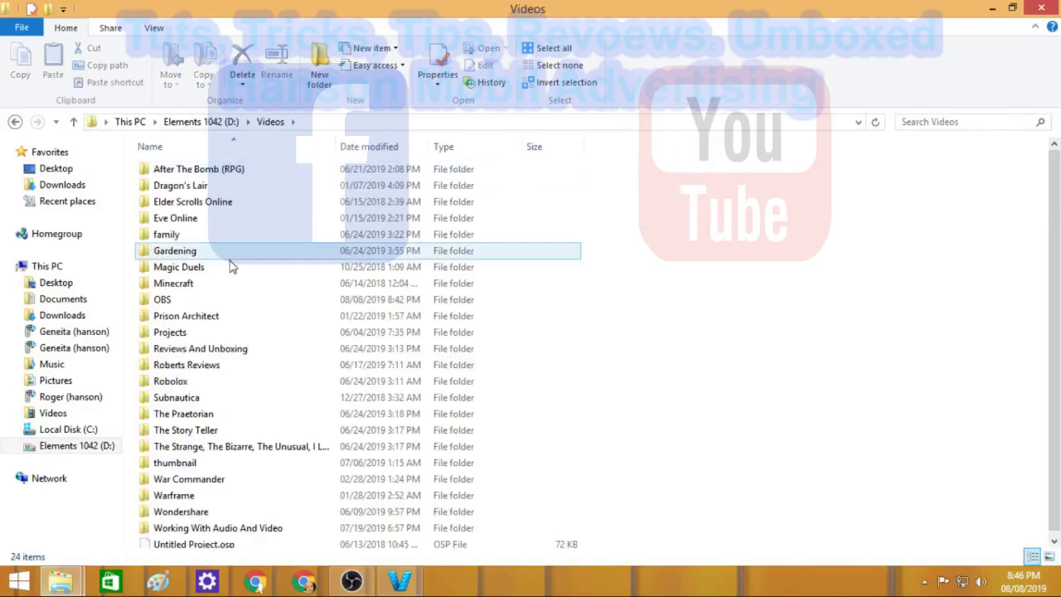
pyautogui.doubleClick(301, 517)
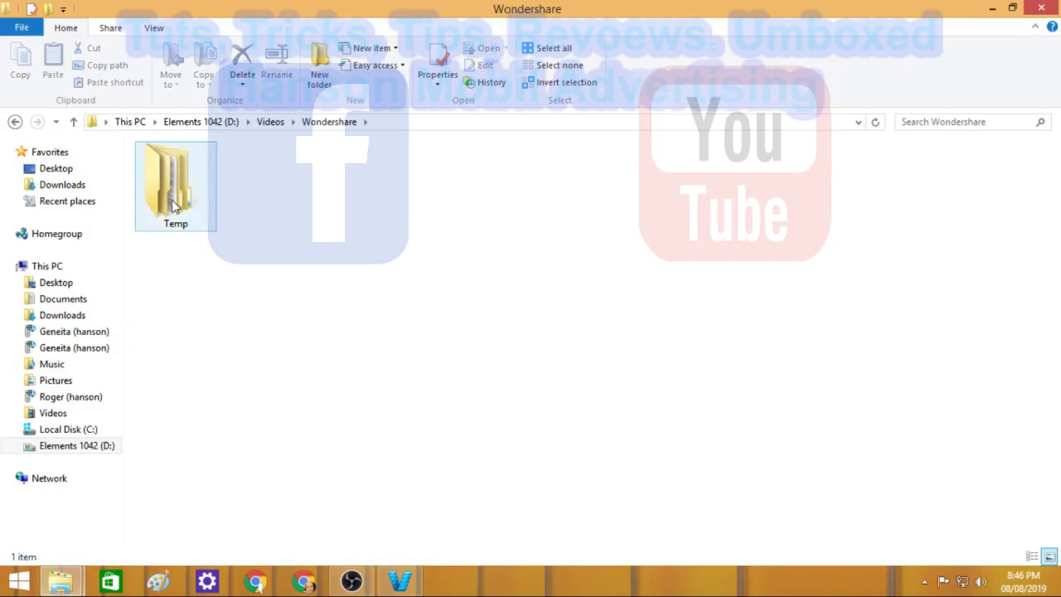
pyautogui.doubleClick(171, 199)
pyautogui.doubleClick(199, 202)
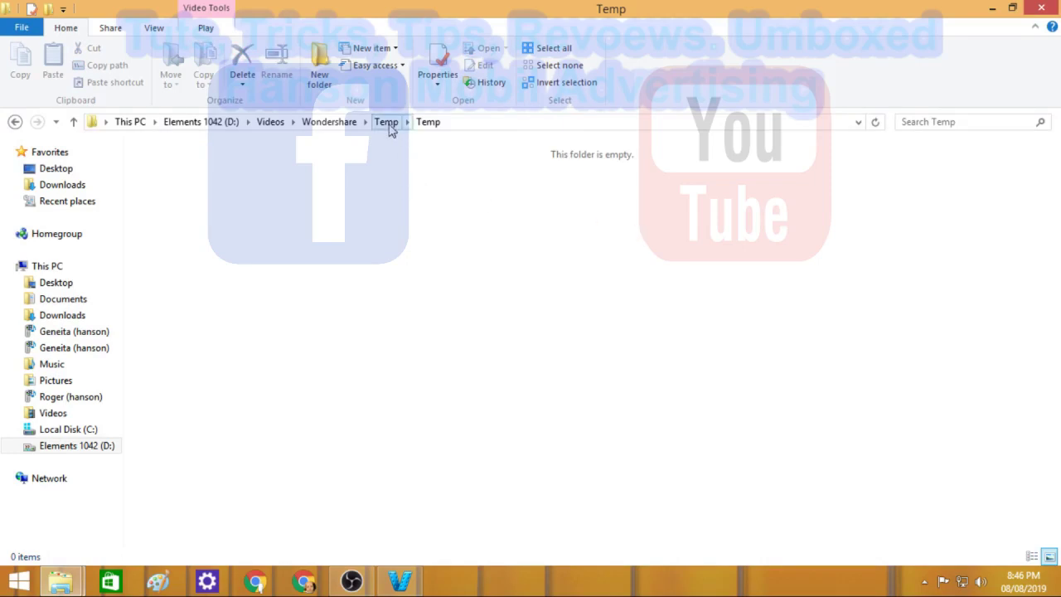
pyautogui.click(270, 122)
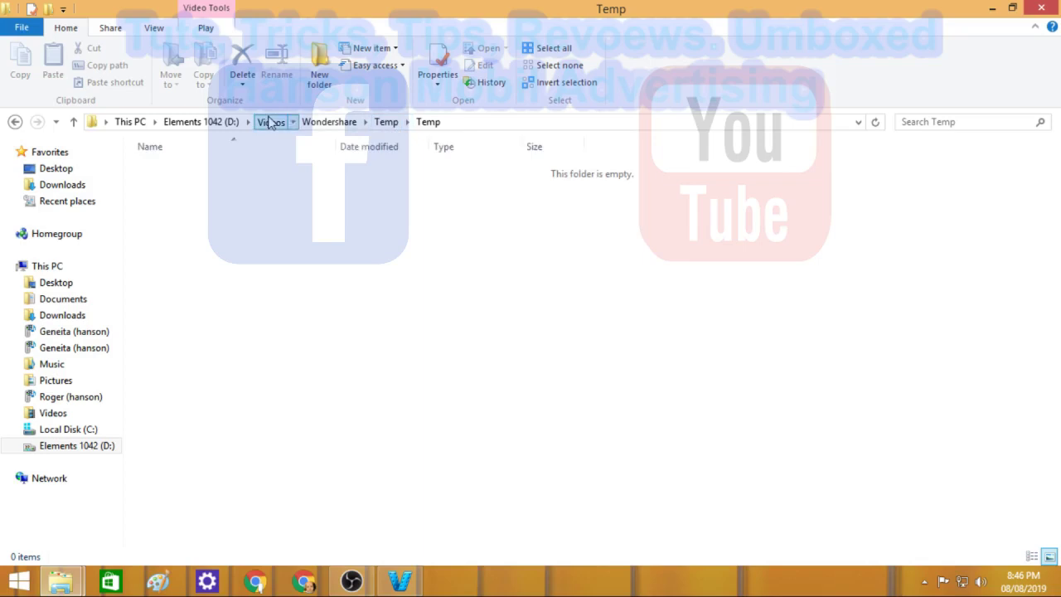
pyautogui.doubleClick(268, 528)
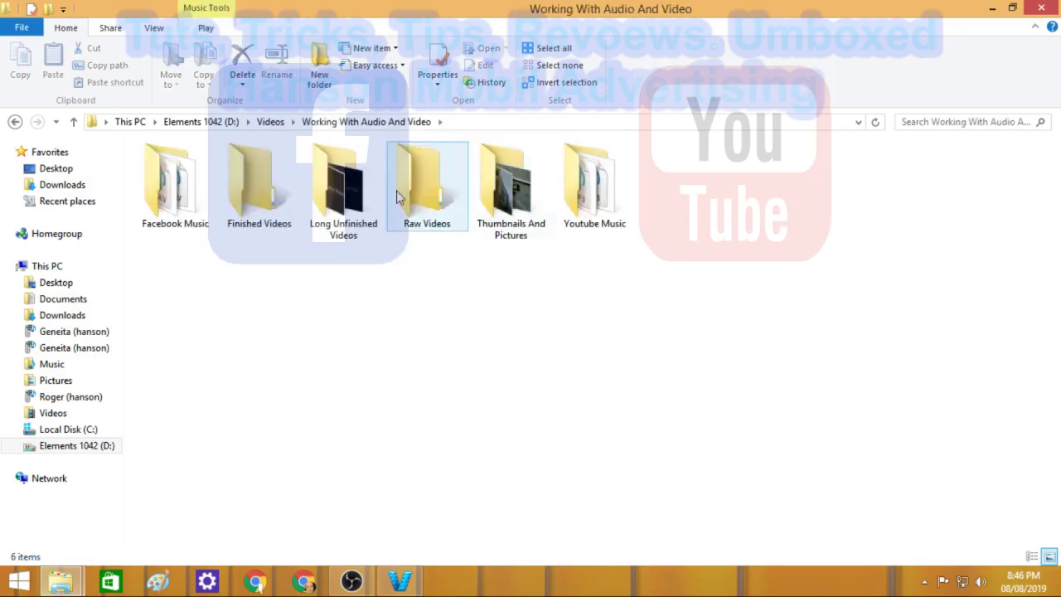
pyautogui.doubleClick(354, 191)
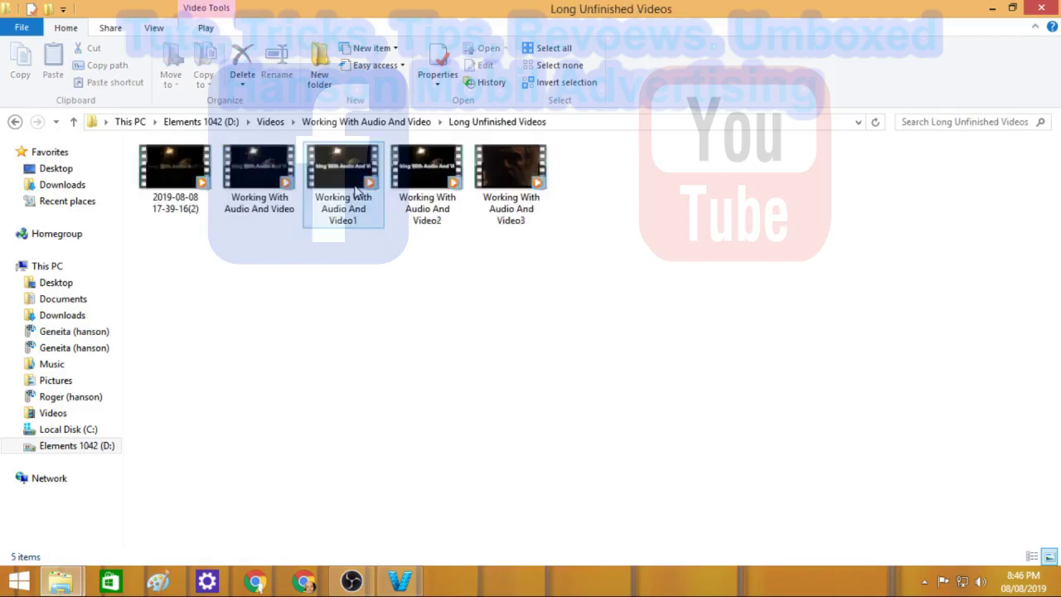
pyautogui.click(187, 173)
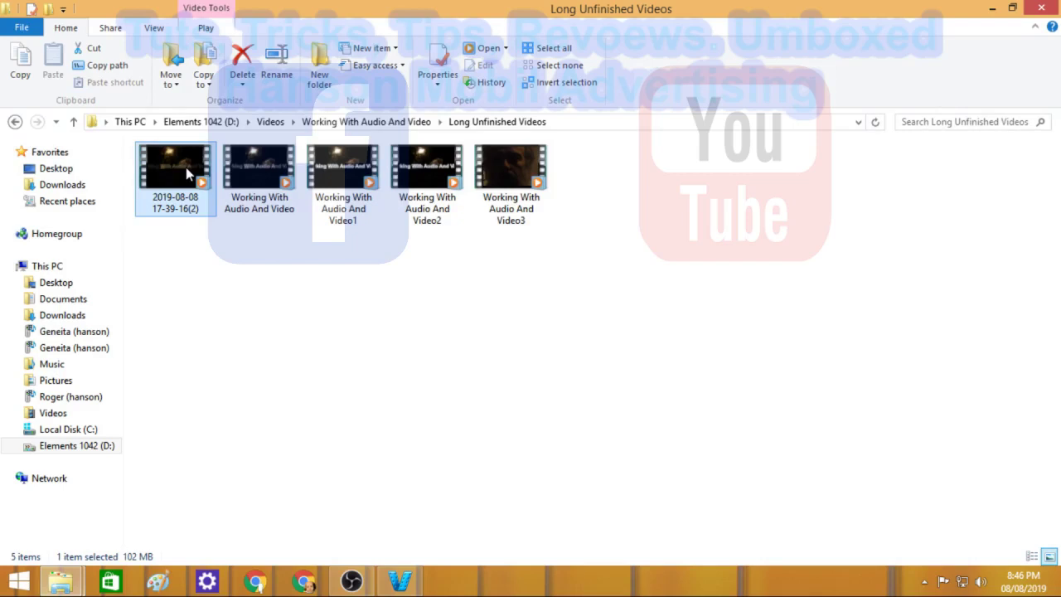
pyautogui.click(398, 584)
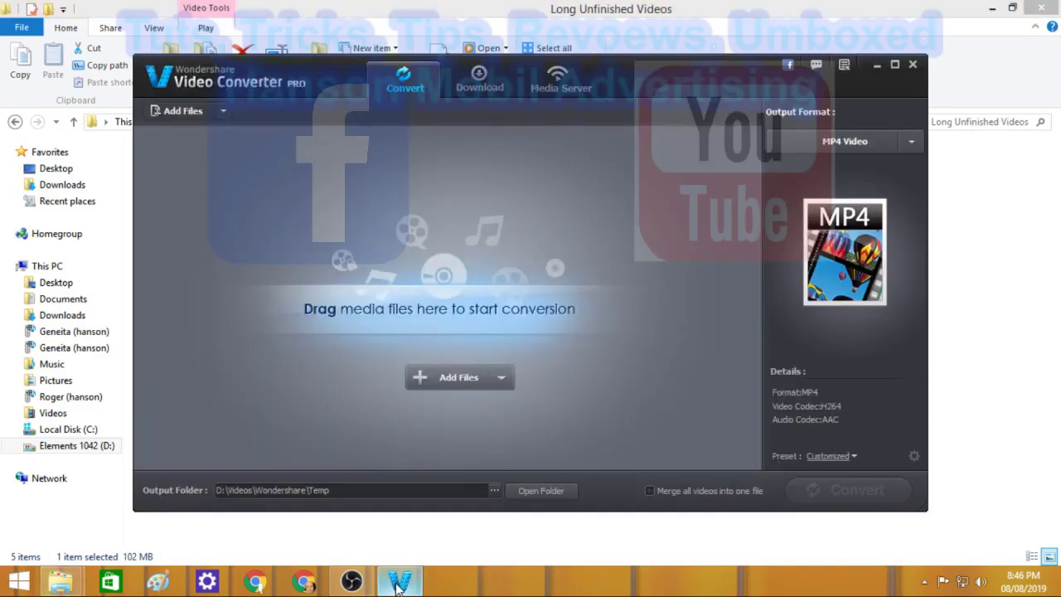
pyautogui.click(398, 584)
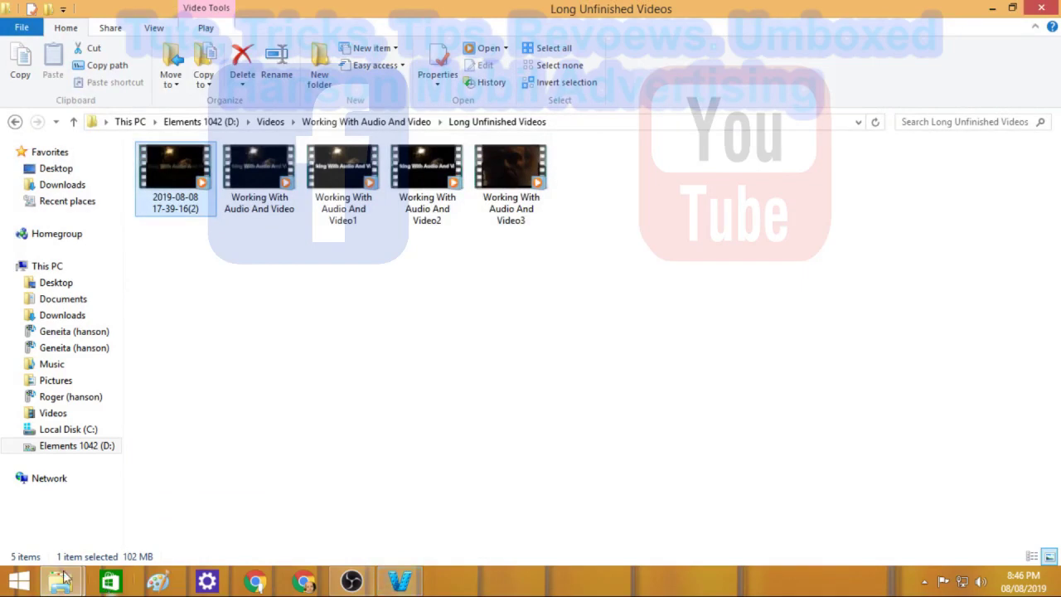
pyautogui.click(398, 584)
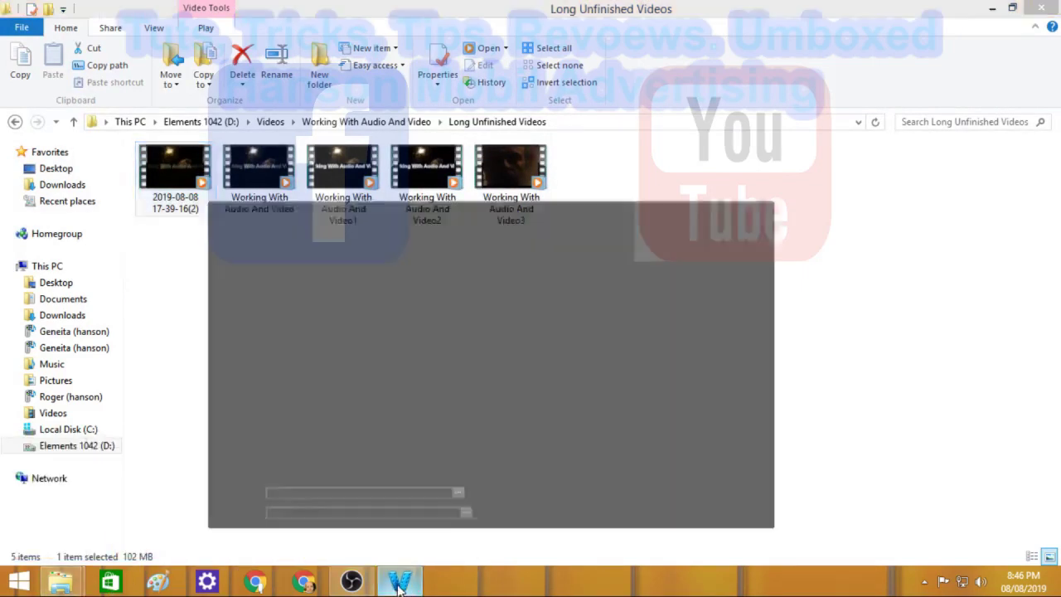
pyautogui.click(456, 378)
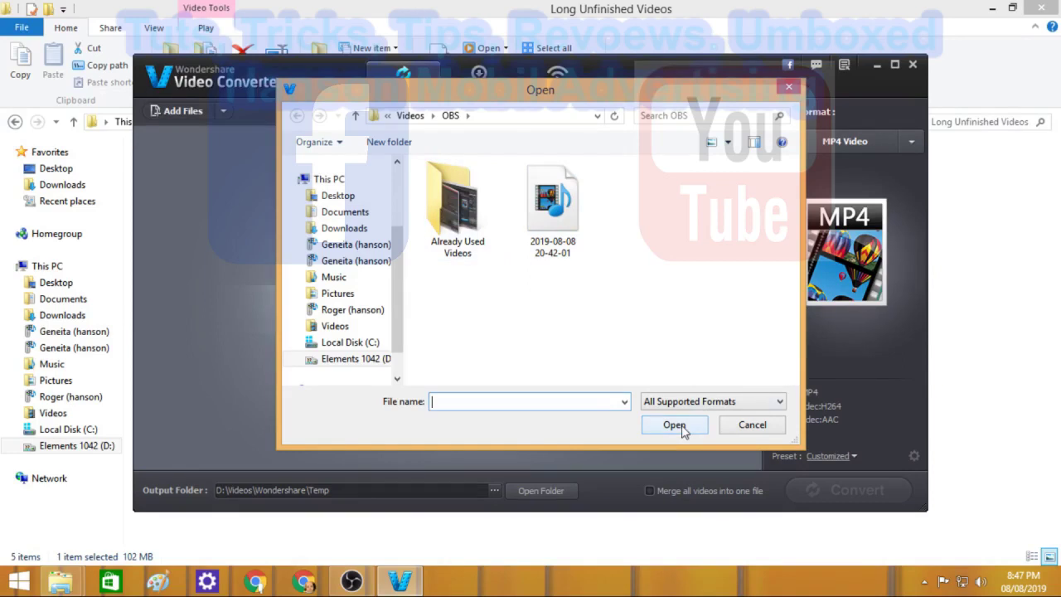
pyautogui.click(754, 427)
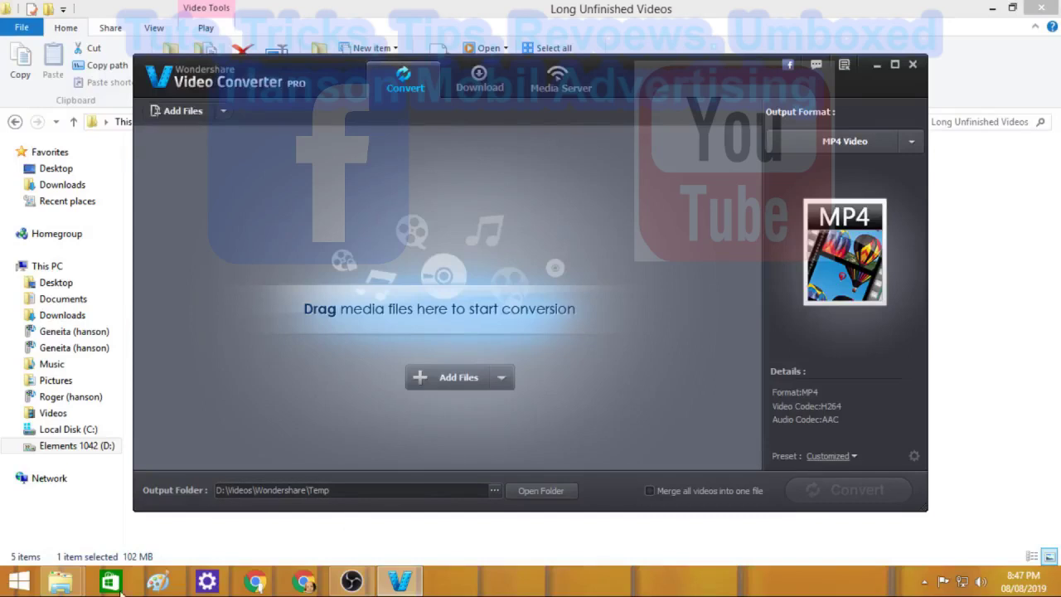
pyautogui.click(349, 583)
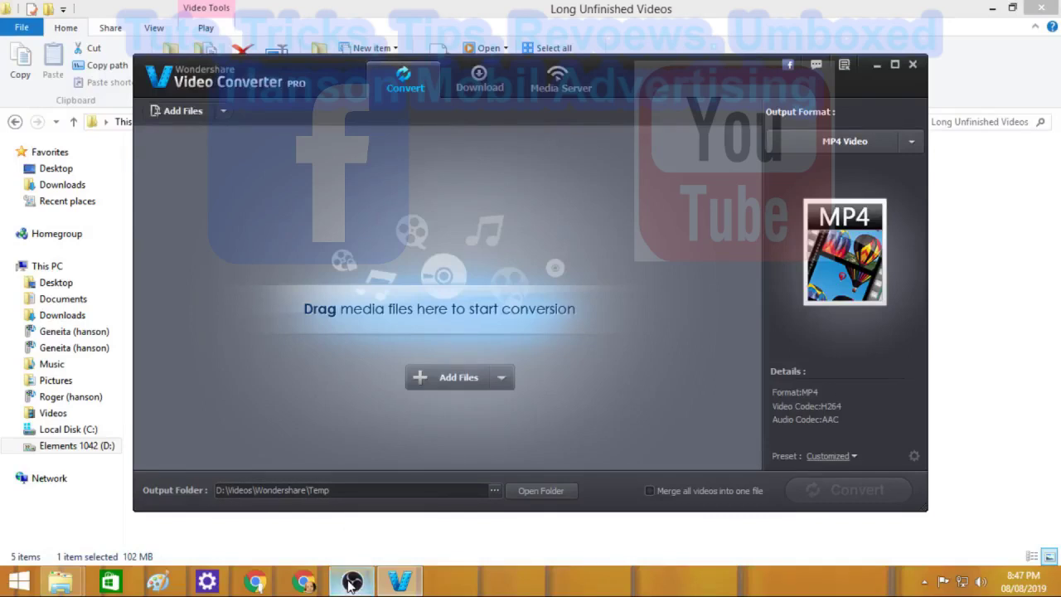
pyautogui.hotkey('ctrl', 'shift', 'r')
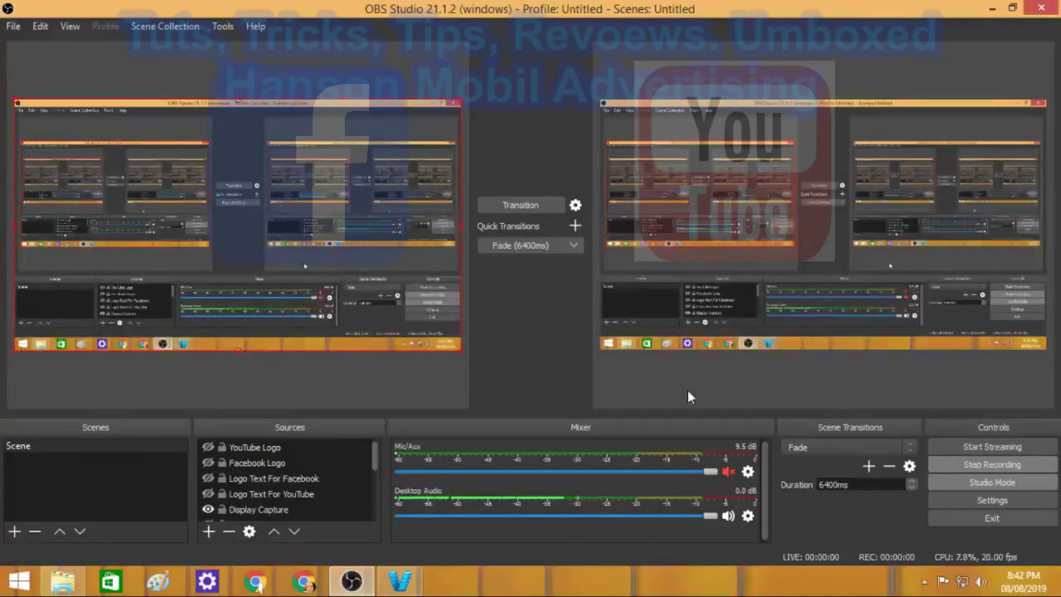
pyautogui.click(397, 582)
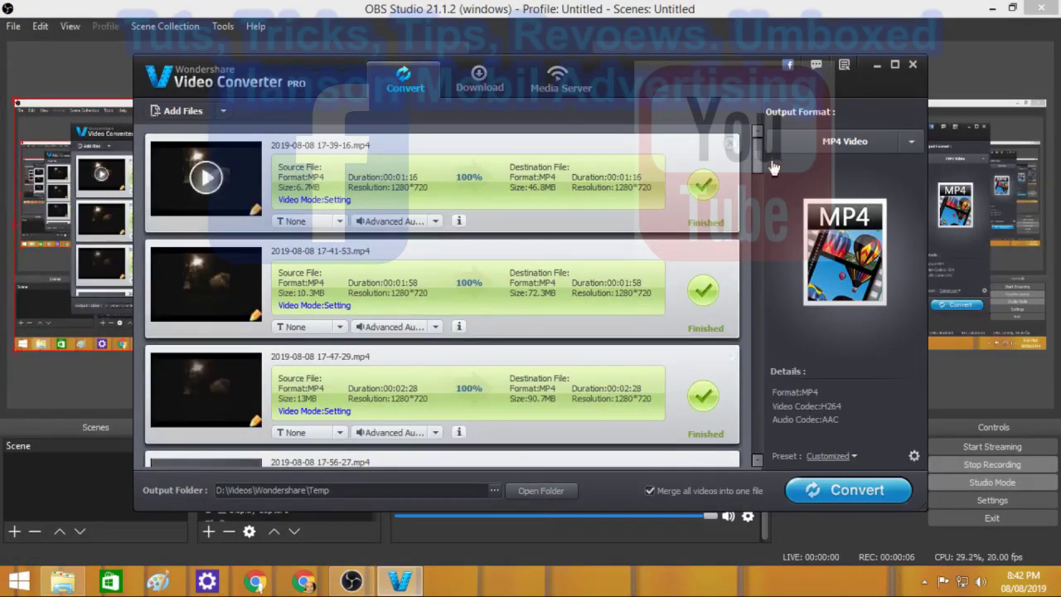
pyautogui.moveTo(761, 151); pyautogui.dragTo(769, 442)
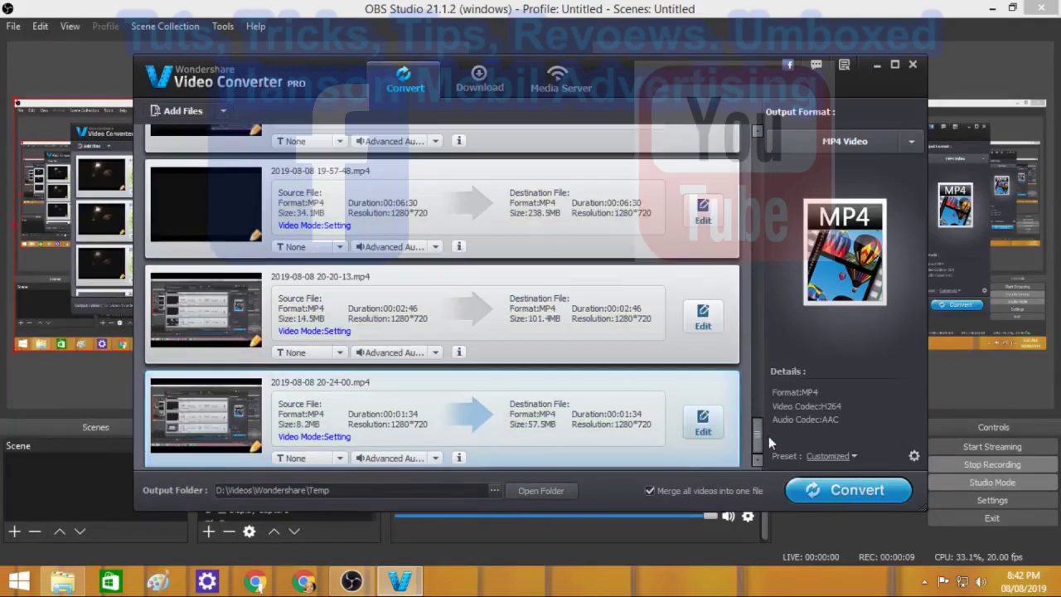
pyautogui.click(541, 491)
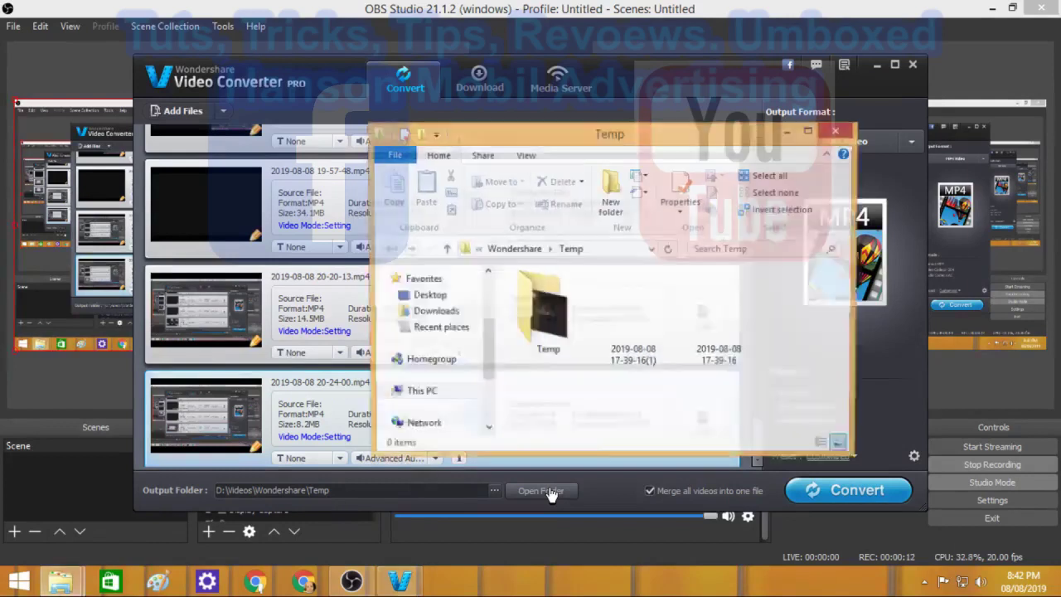
pyautogui.click(641, 324)
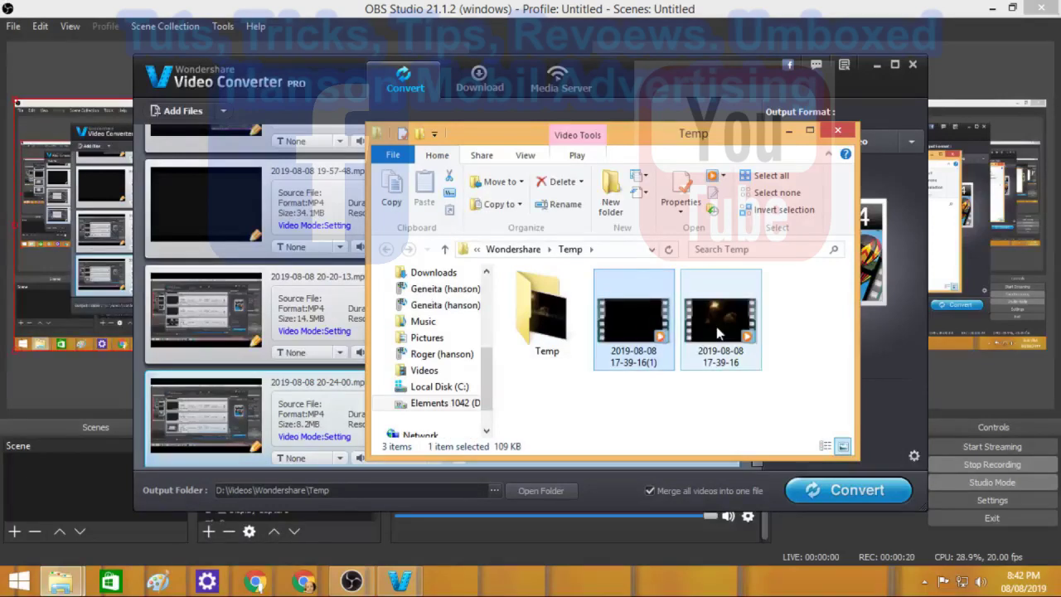
pyautogui.moveTo(718, 333)
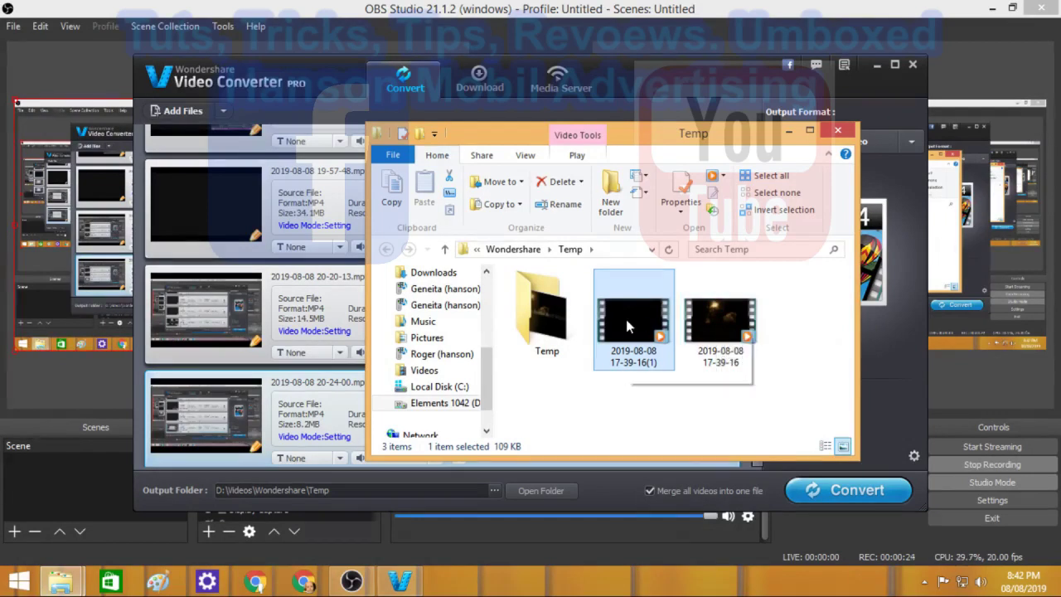
pyautogui.moveTo(627, 326)
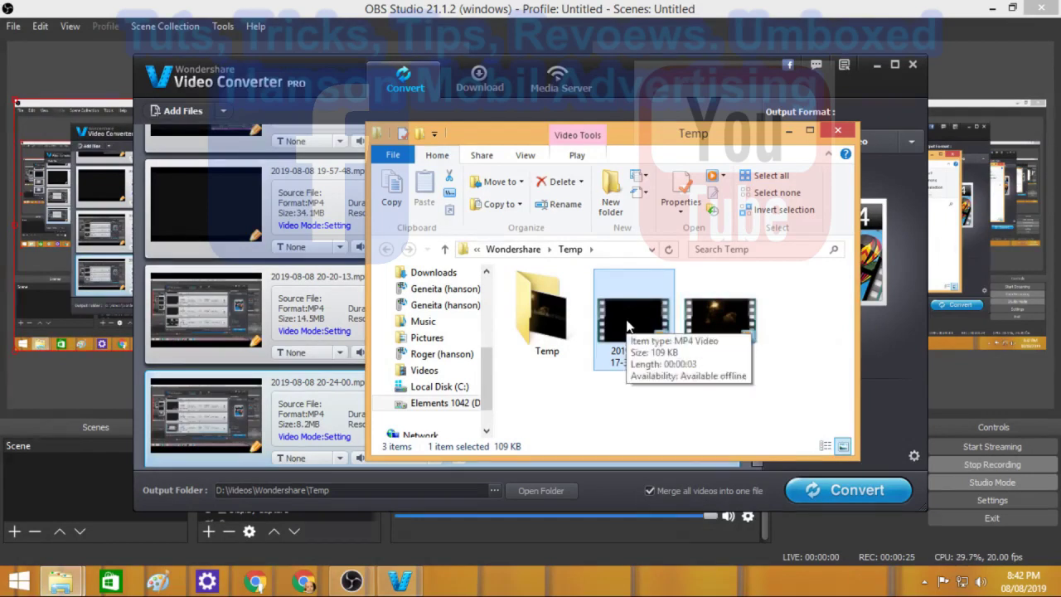
pyautogui.keyDown('ctrl'); pyautogui.click(723, 334); pyautogui.keyUp('ctrl')
pyautogui.rightClick(723, 335)
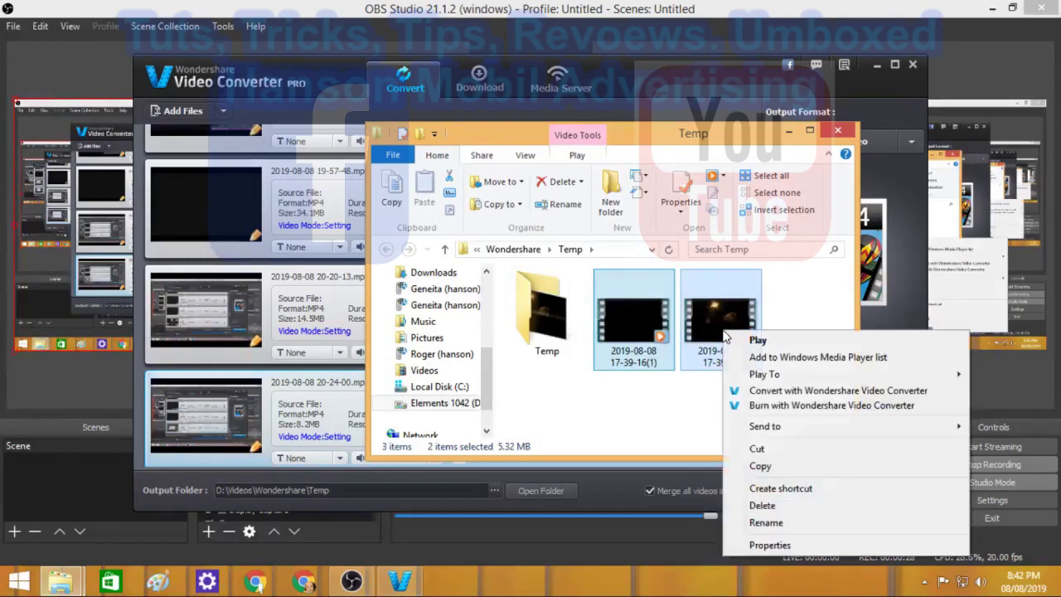
pyautogui.click(788, 512)
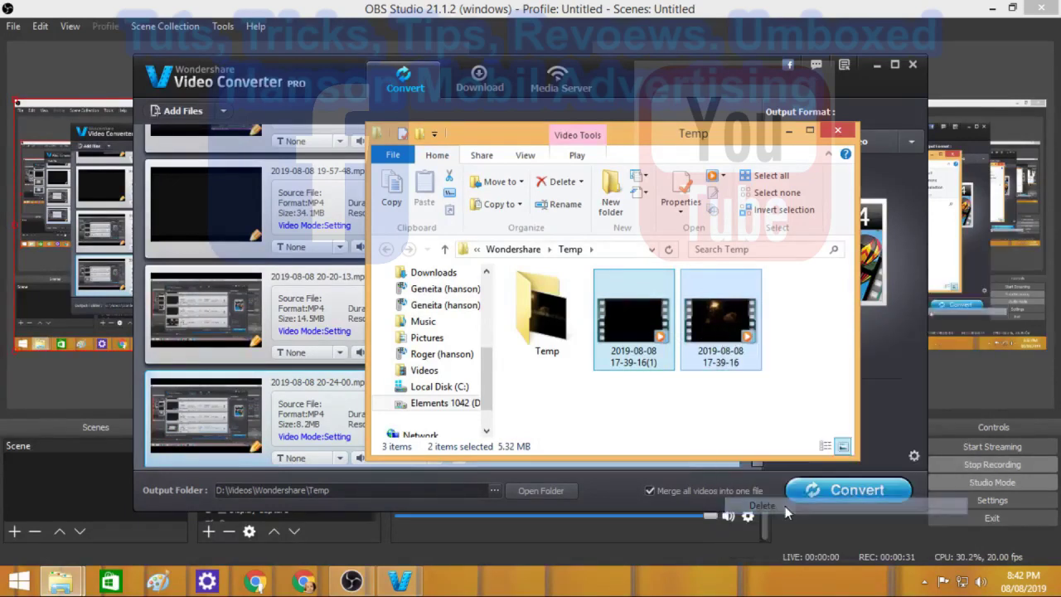
pyautogui.doubleClick(547, 315)
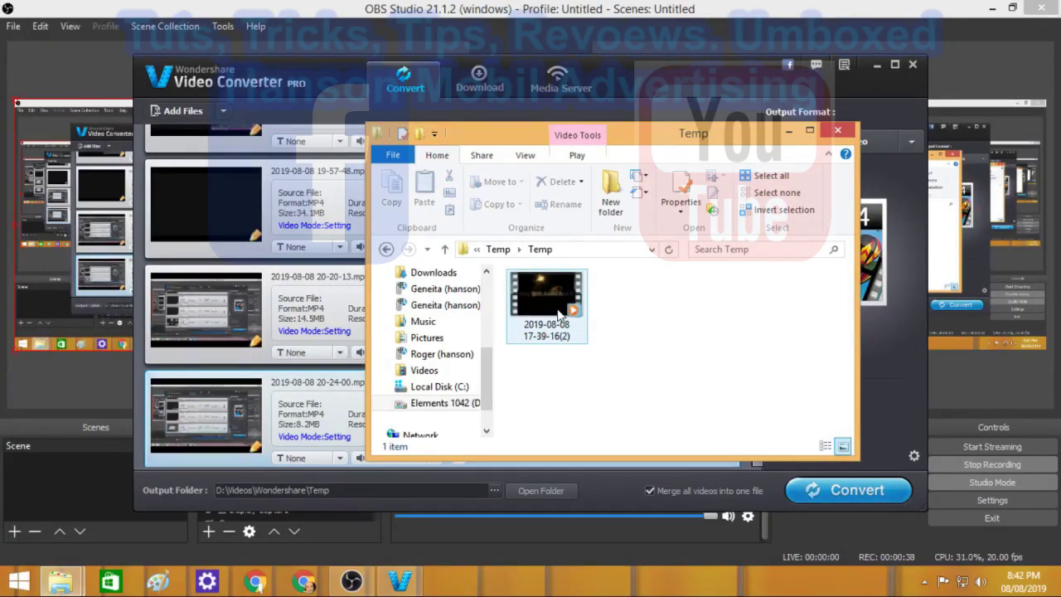
pyautogui.rightClick(560, 314)
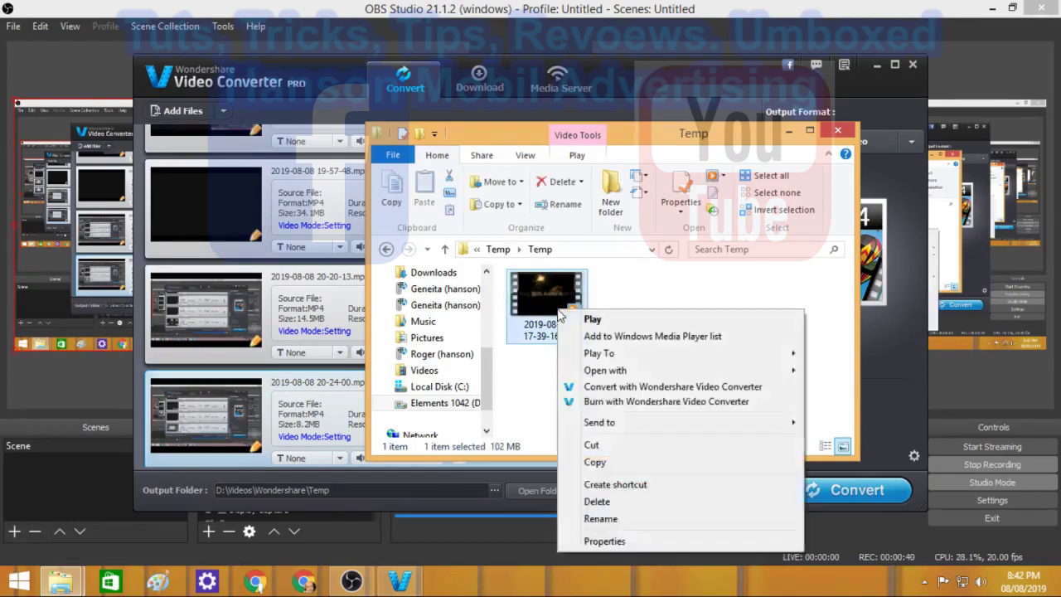
pyautogui.click(642, 445)
pyautogui.click(809, 130)
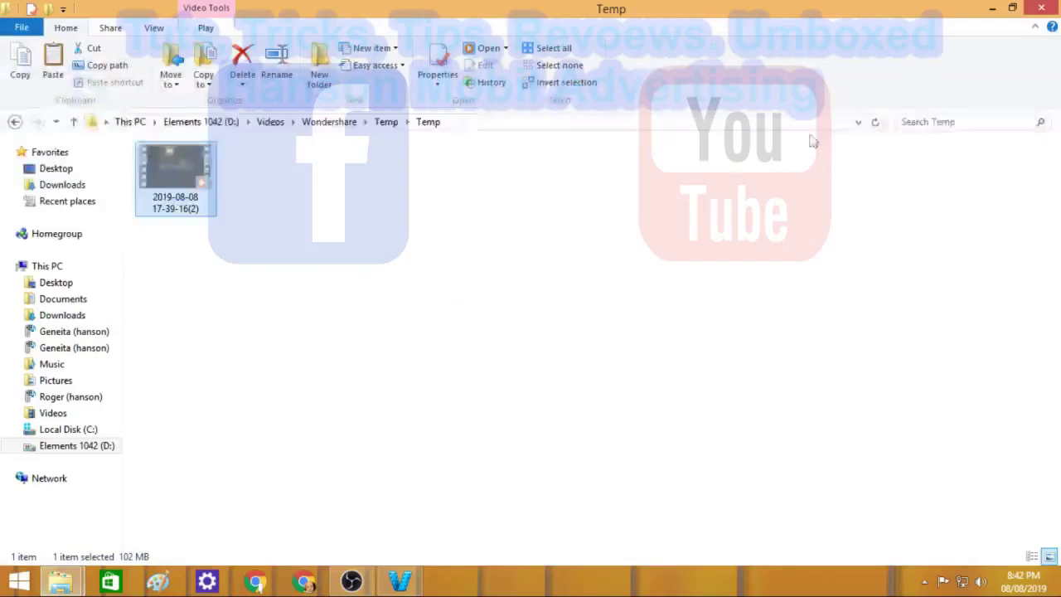
pyautogui.click(61, 580)
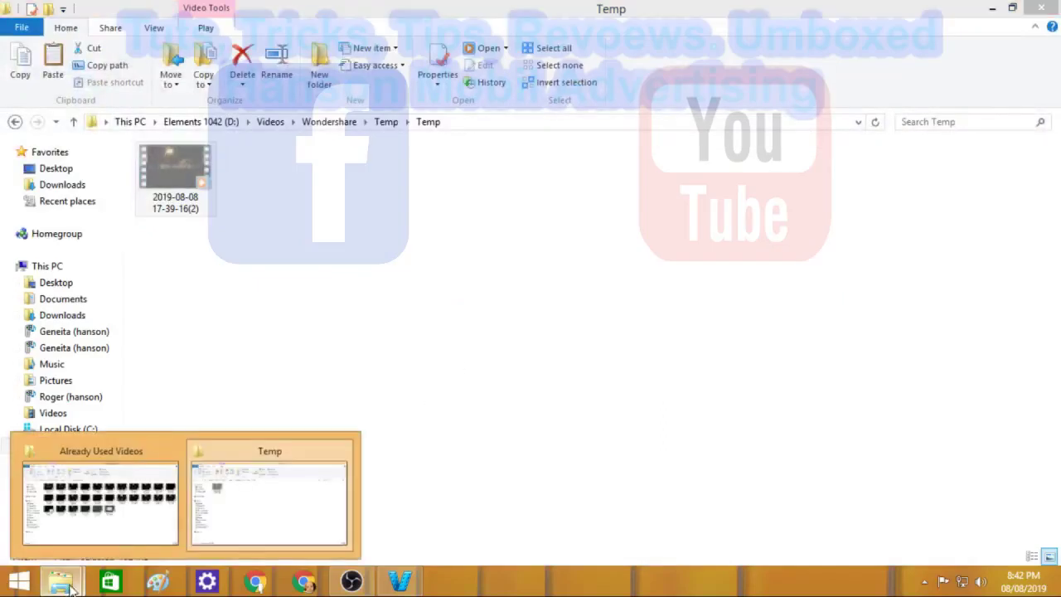
pyautogui.click(128, 537)
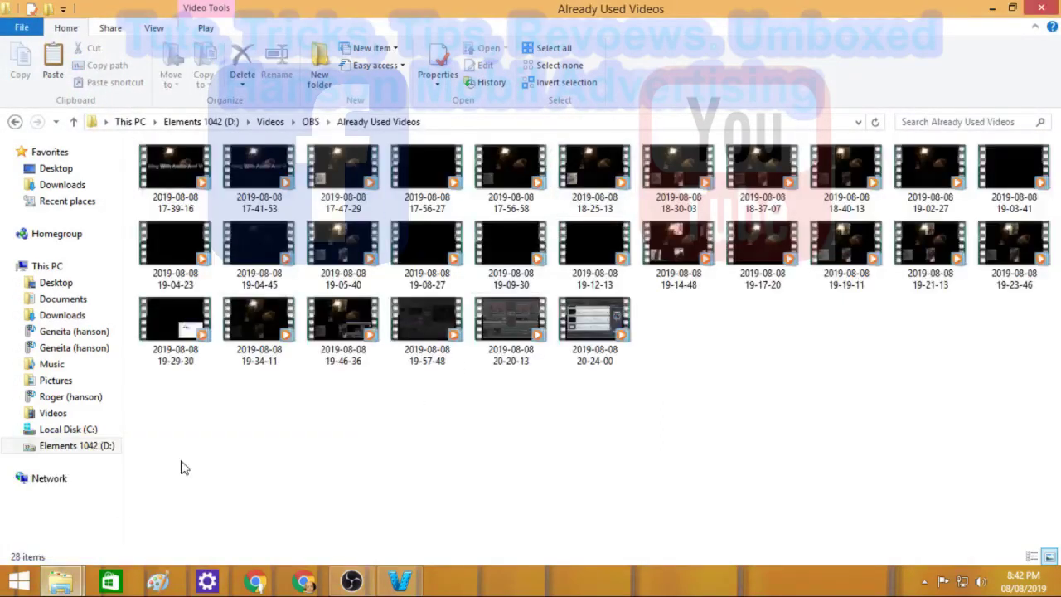
pyautogui.click(54, 586)
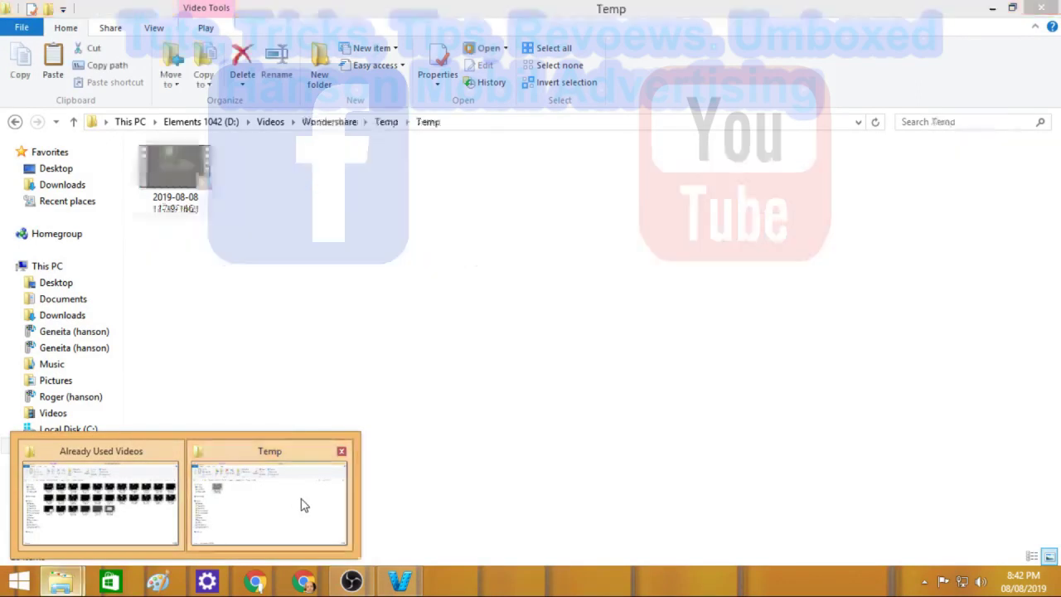
pyautogui.click(301, 503)
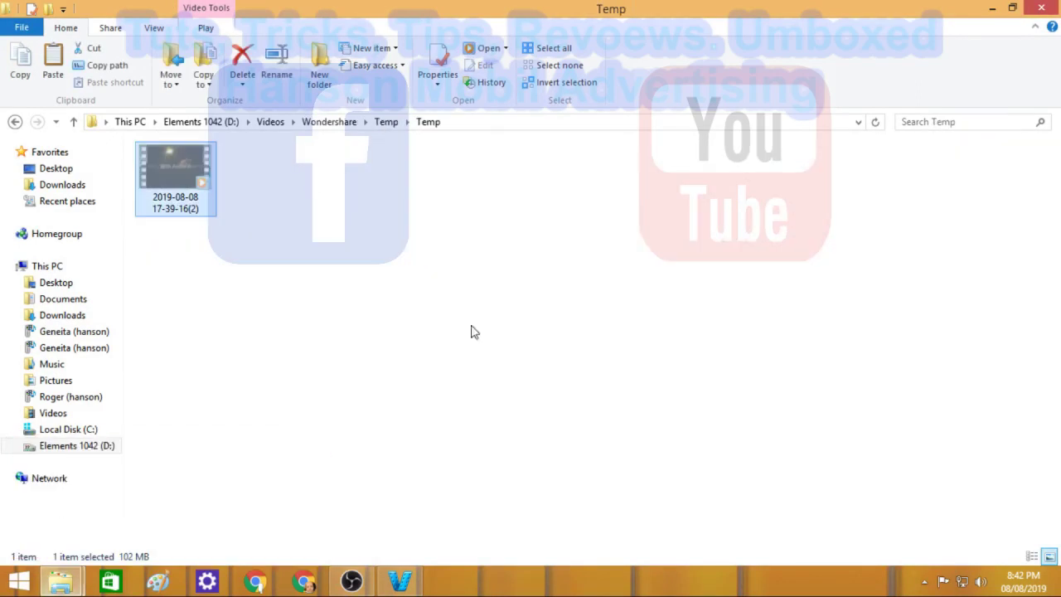
pyautogui.click(269, 122)
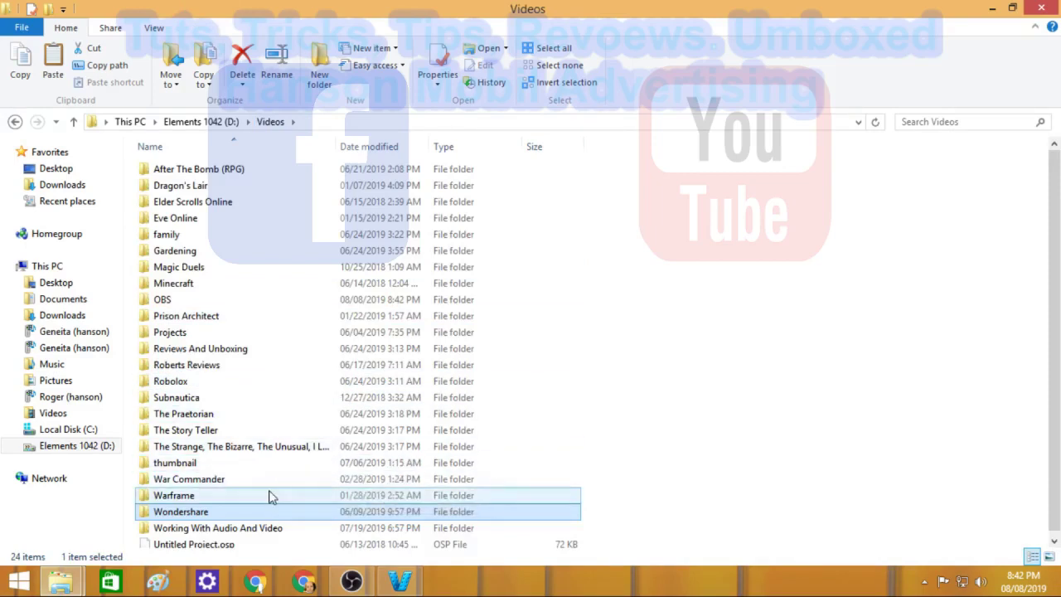
pyautogui.doubleClick(268, 528)
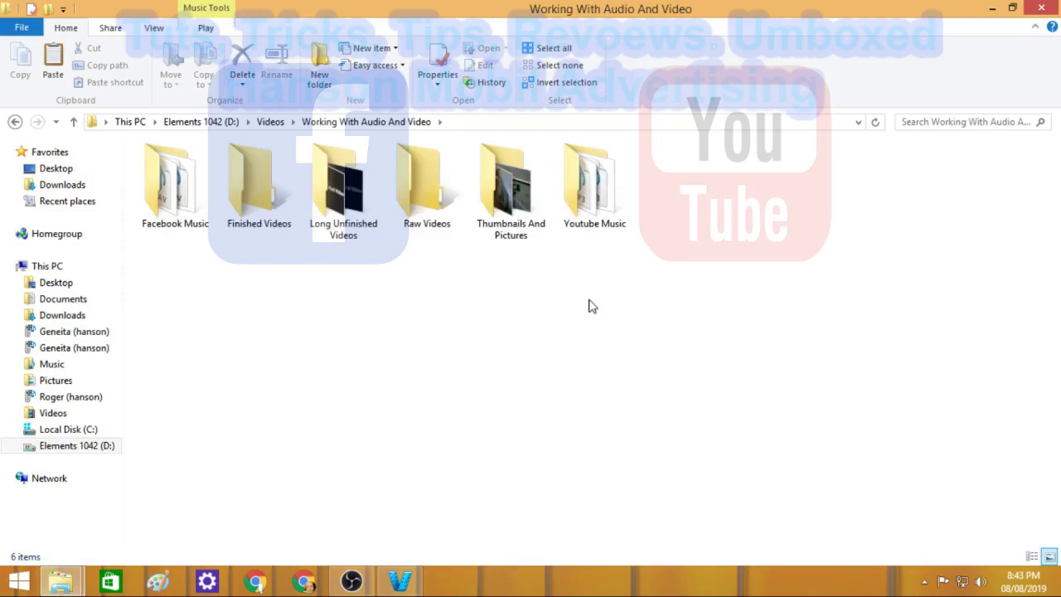
pyautogui.doubleClick(418, 208)
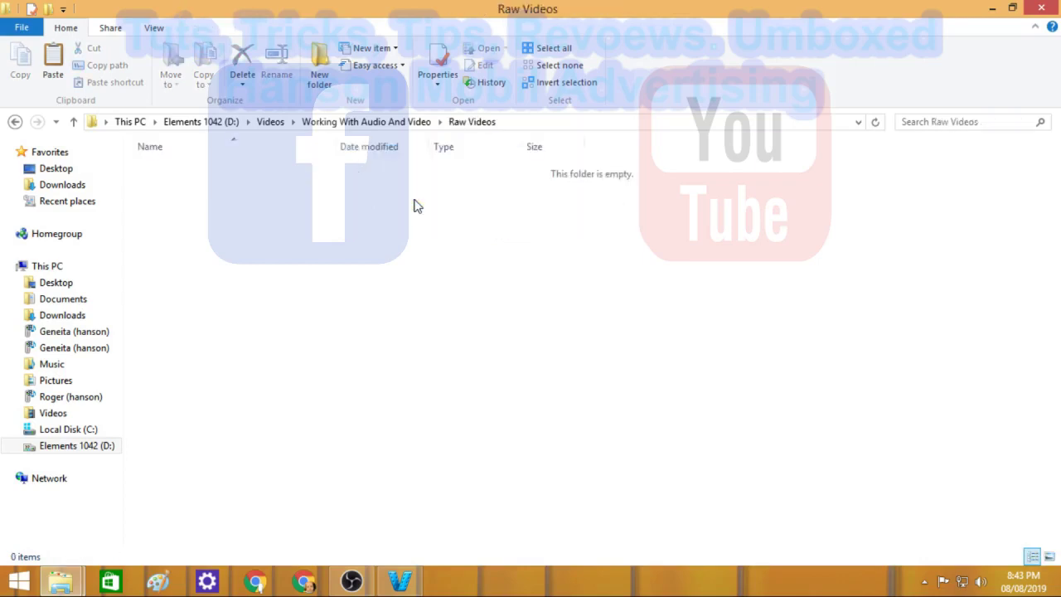
pyautogui.click(73, 121)
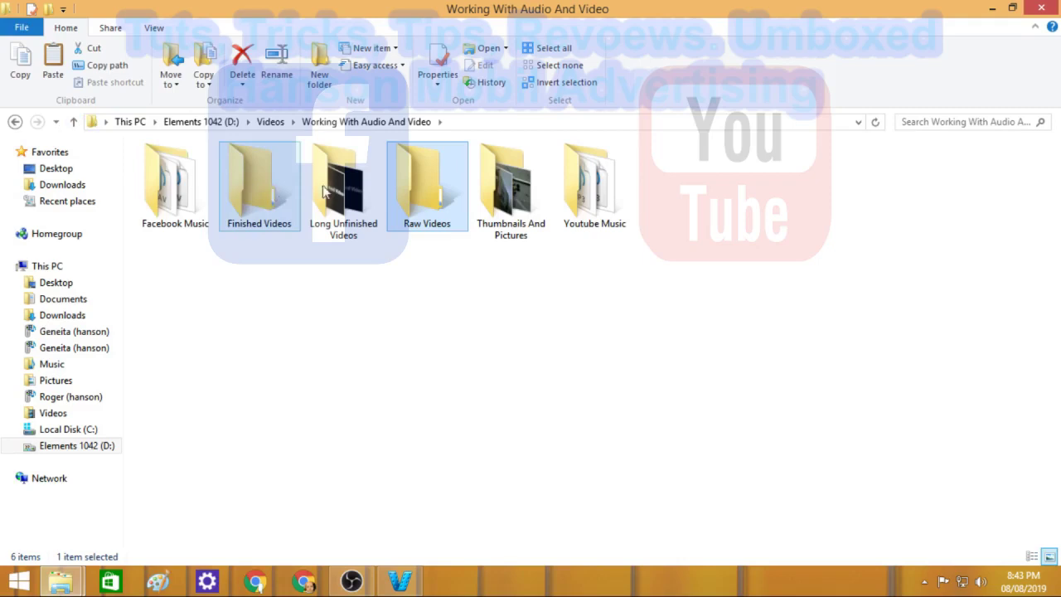
pyautogui.doubleClick(325, 193)
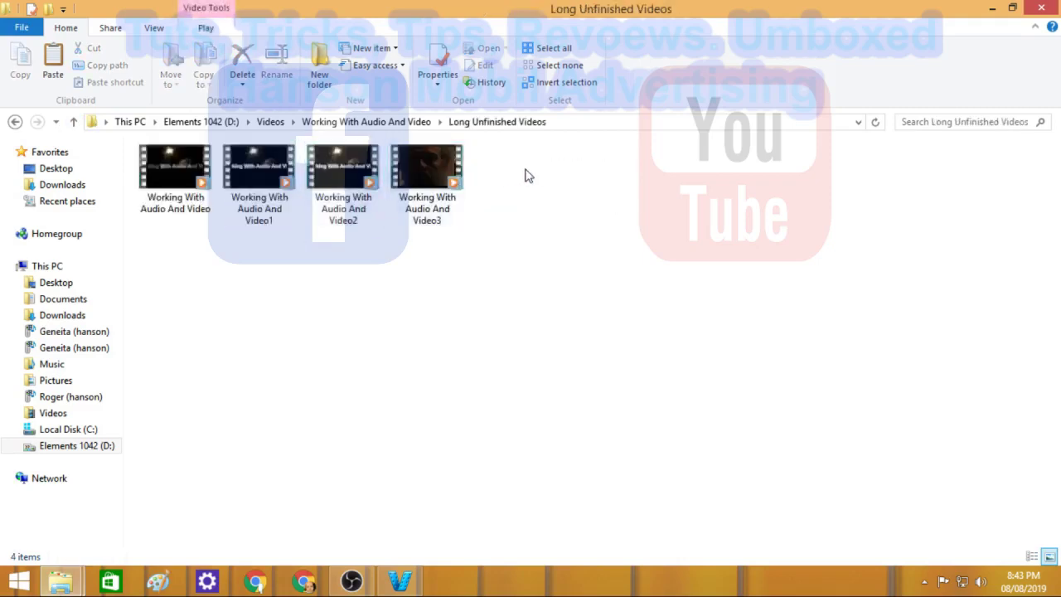
pyautogui.rightClick(525, 176)
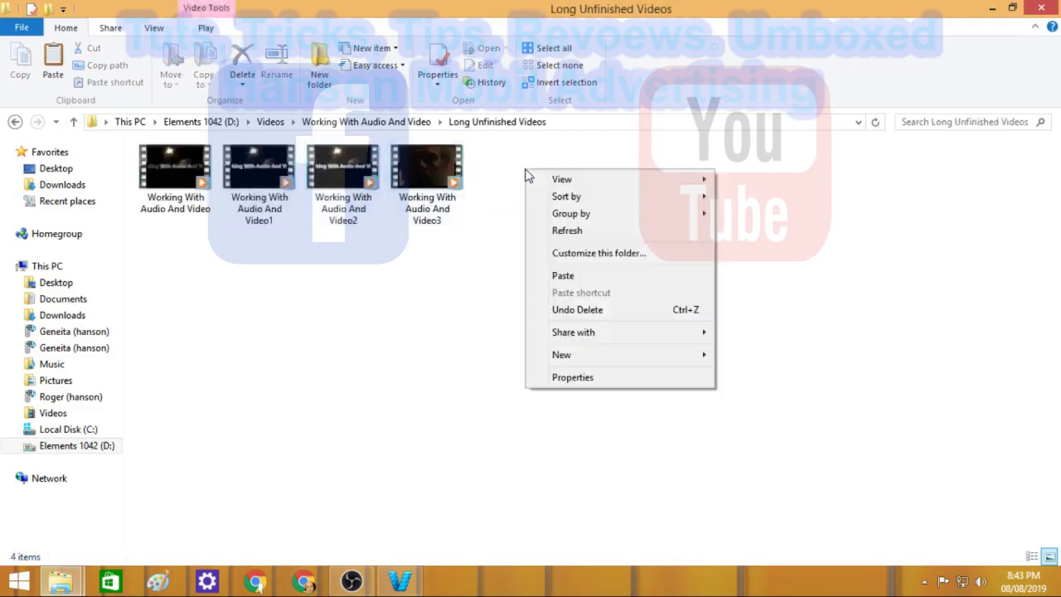
pyautogui.click(582, 276)
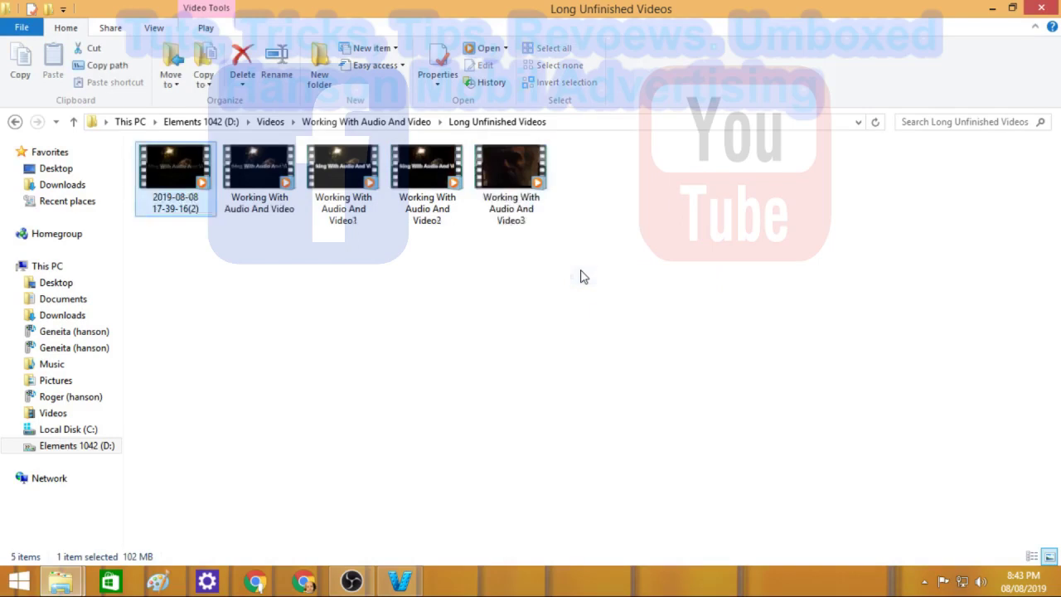
pyautogui.click(418, 326)
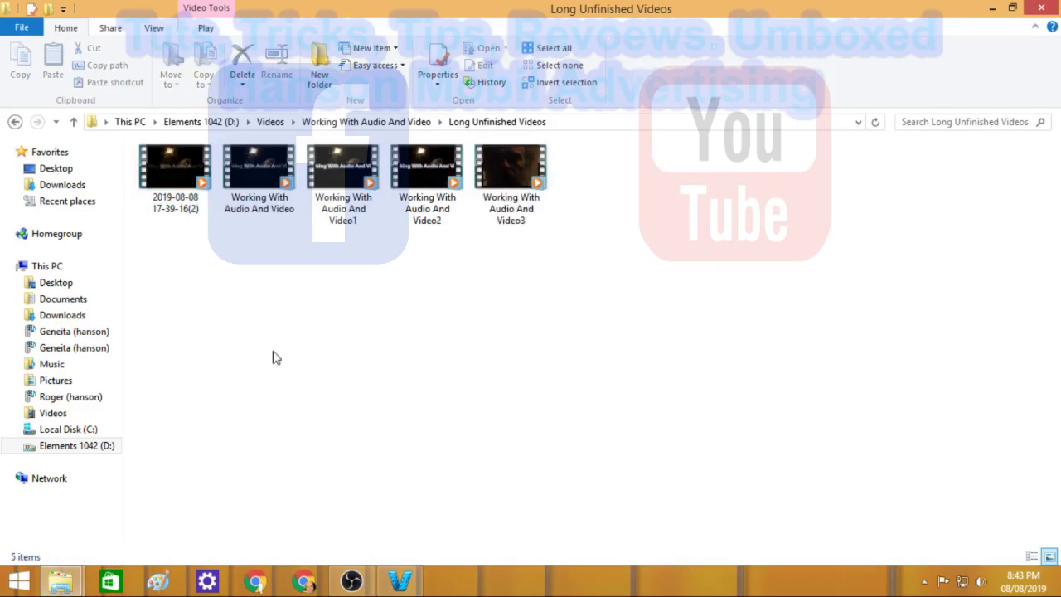
pyautogui.click(400, 582)
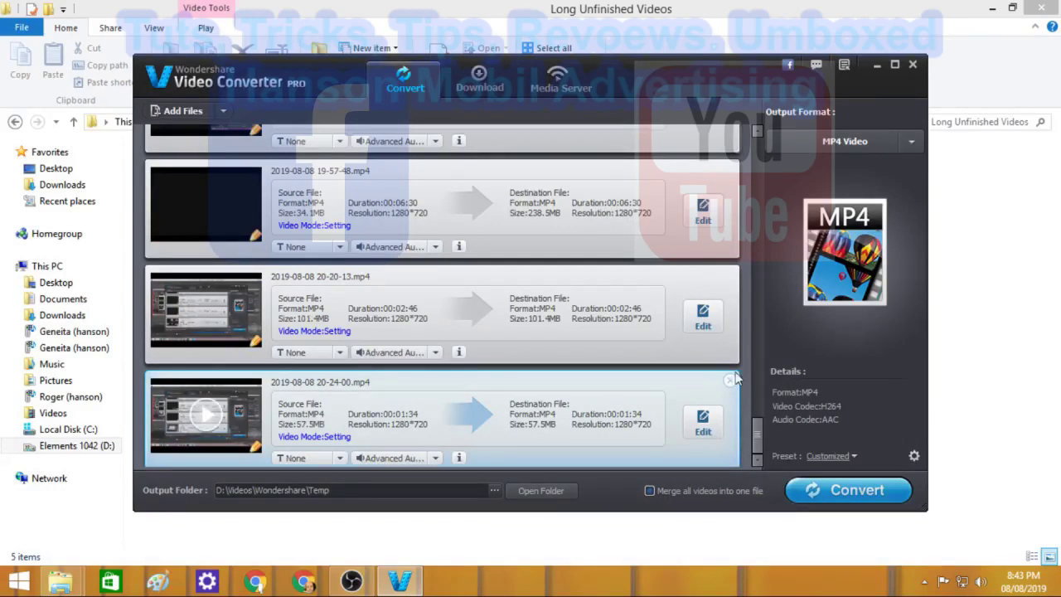
pyautogui.click(730, 382)
pyautogui.click(731, 382)
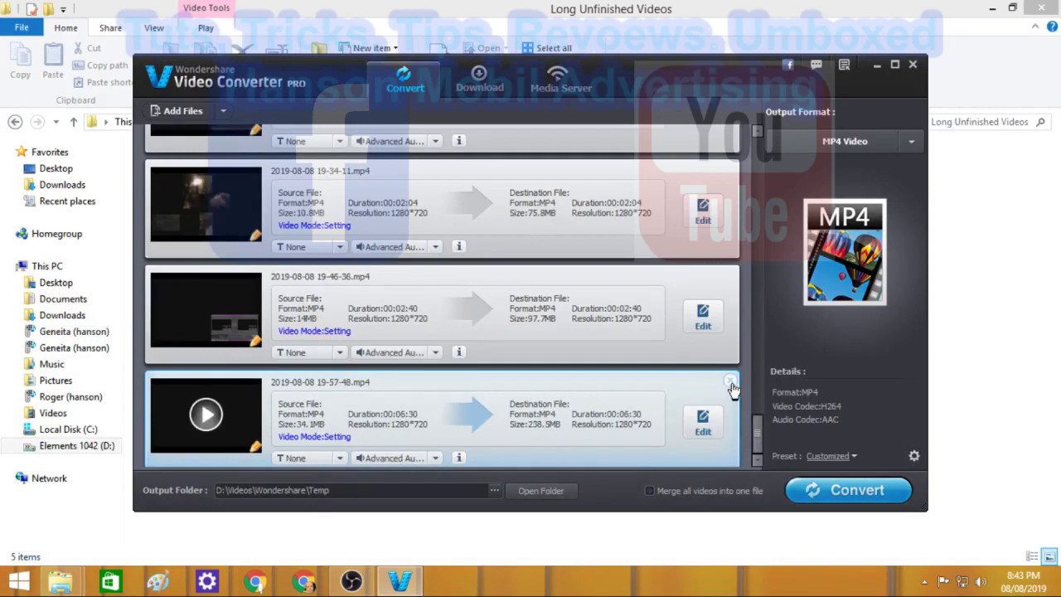
pyautogui.click(731, 383)
pyautogui.click(730, 382)
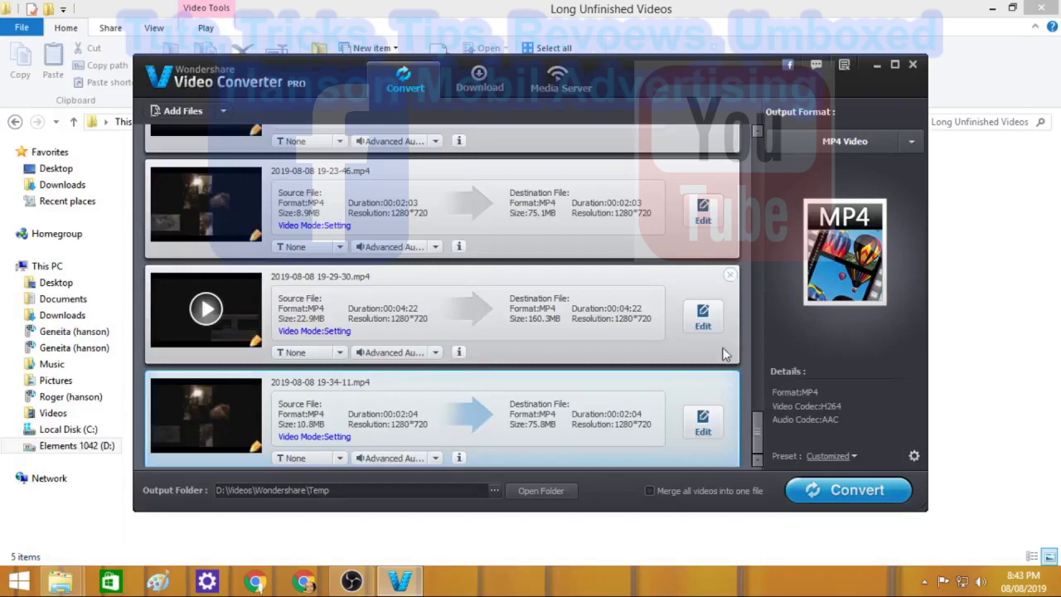
pyautogui.click(730, 383)
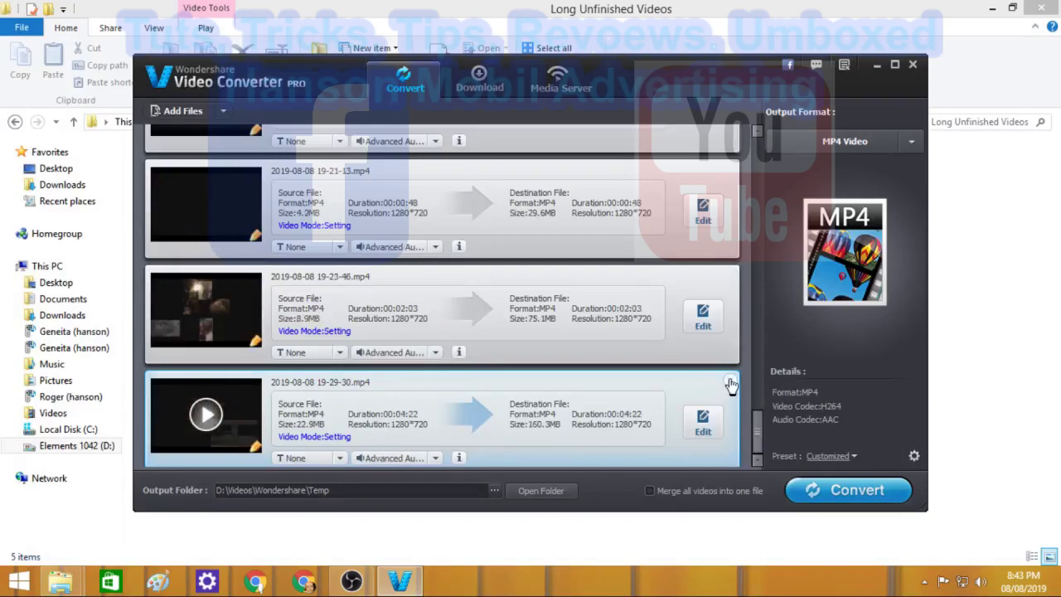
pyautogui.click(731, 382)
pyautogui.click(730, 382)
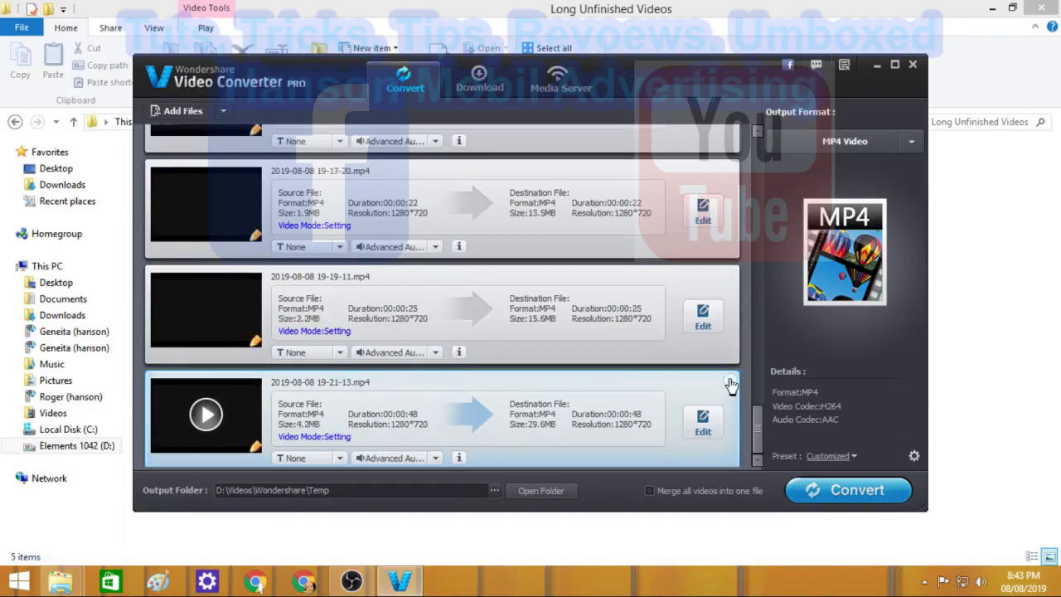
pyautogui.click(730, 383)
pyautogui.click(730, 383)
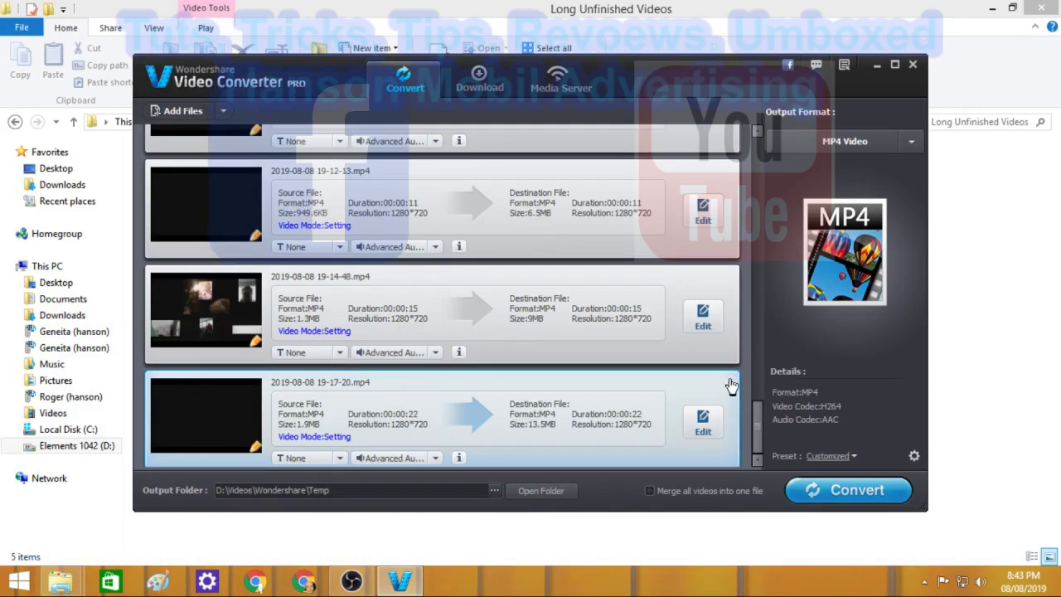
pyautogui.click(731, 383)
pyautogui.click(731, 383)
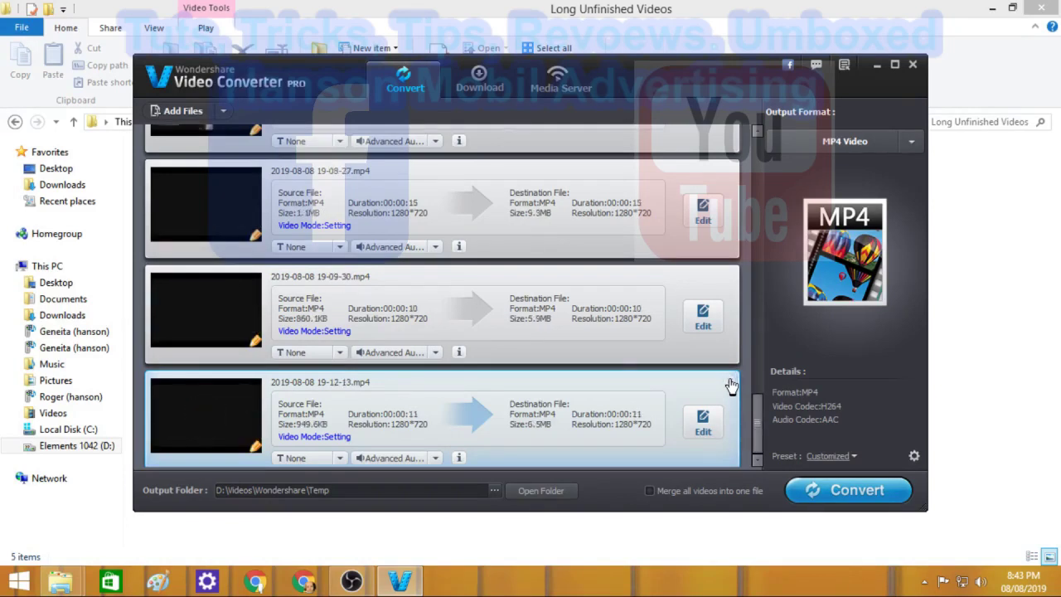
pyautogui.click(731, 383)
pyautogui.click(730, 383)
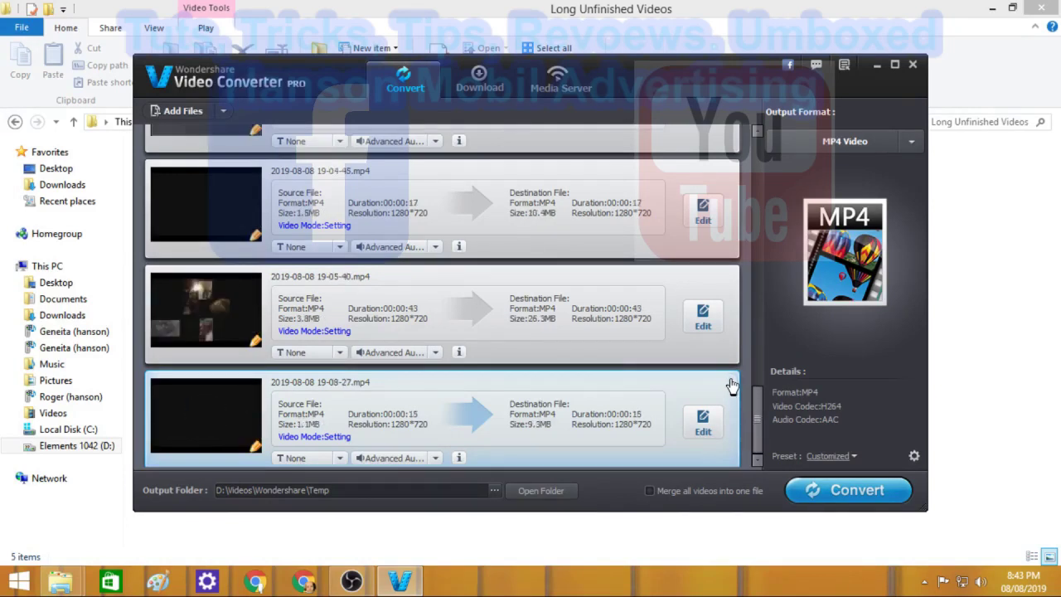
pyautogui.click(730, 383)
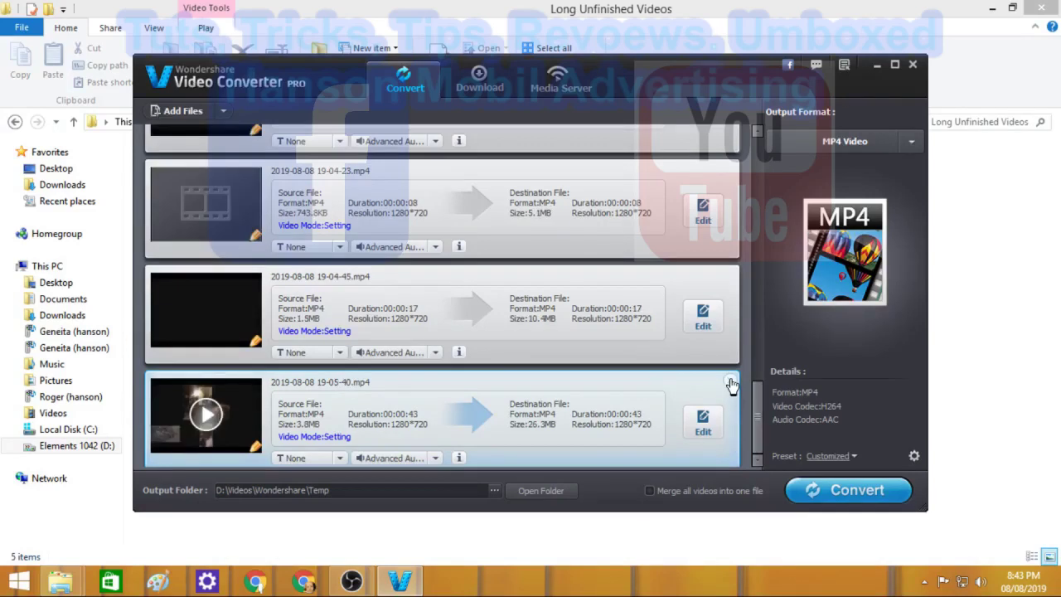
pyautogui.click(730, 383)
pyautogui.click(730, 383)
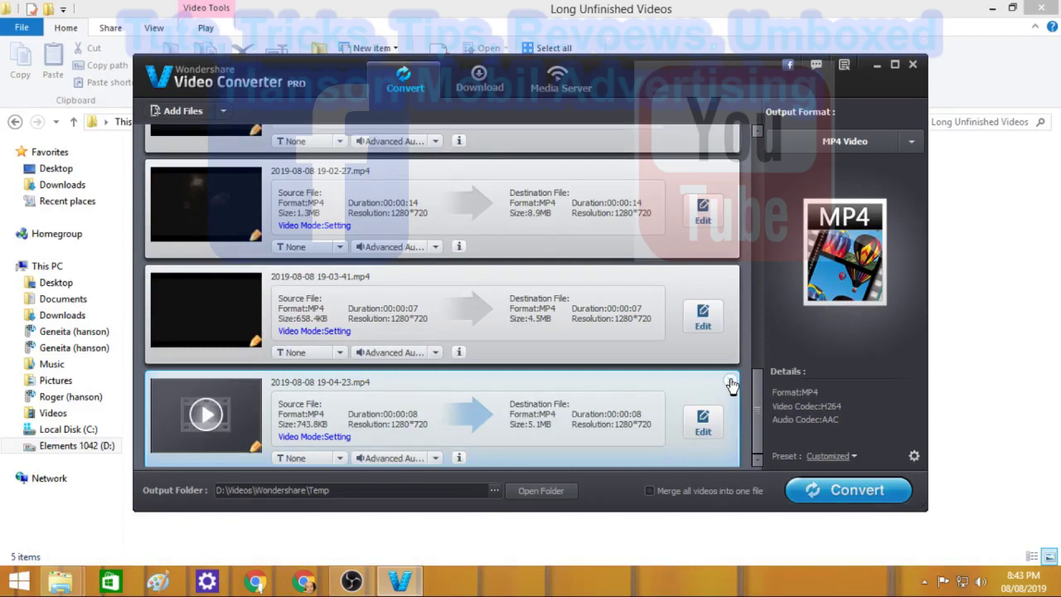
pyautogui.click(730, 382)
pyautogui.click(730, 383)
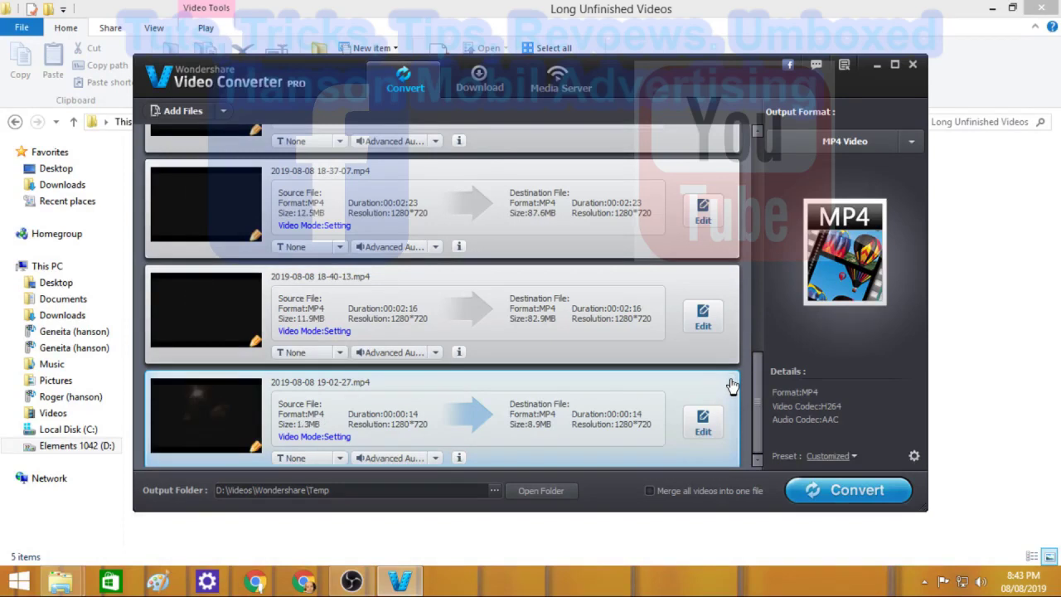
pyautogui.click(731, 383)
pyautogui.click(731, 385)
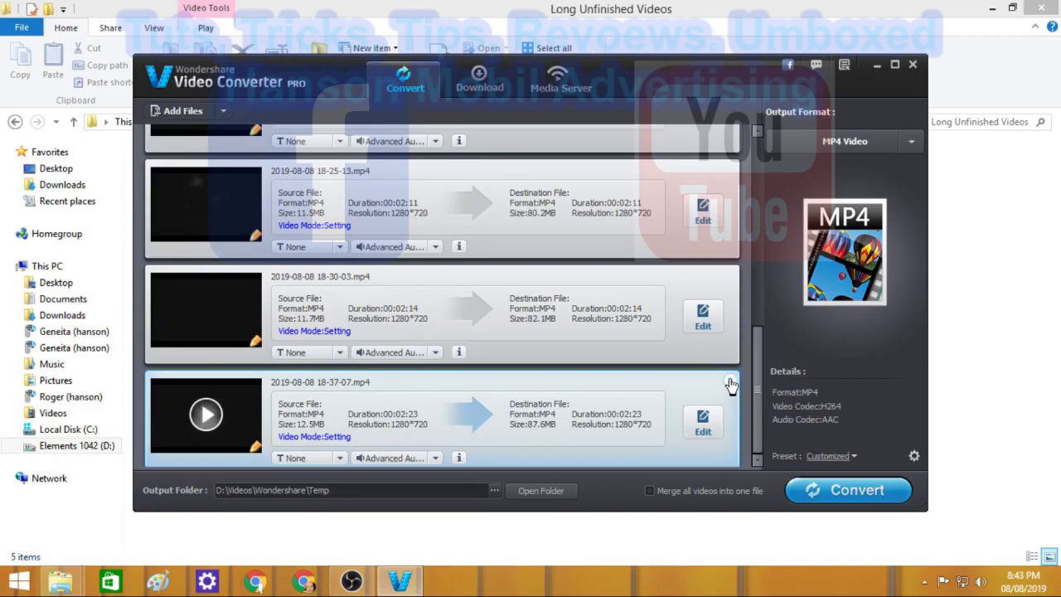
pyautogui.click(730, 383)
pyautogui.click(730, 383)
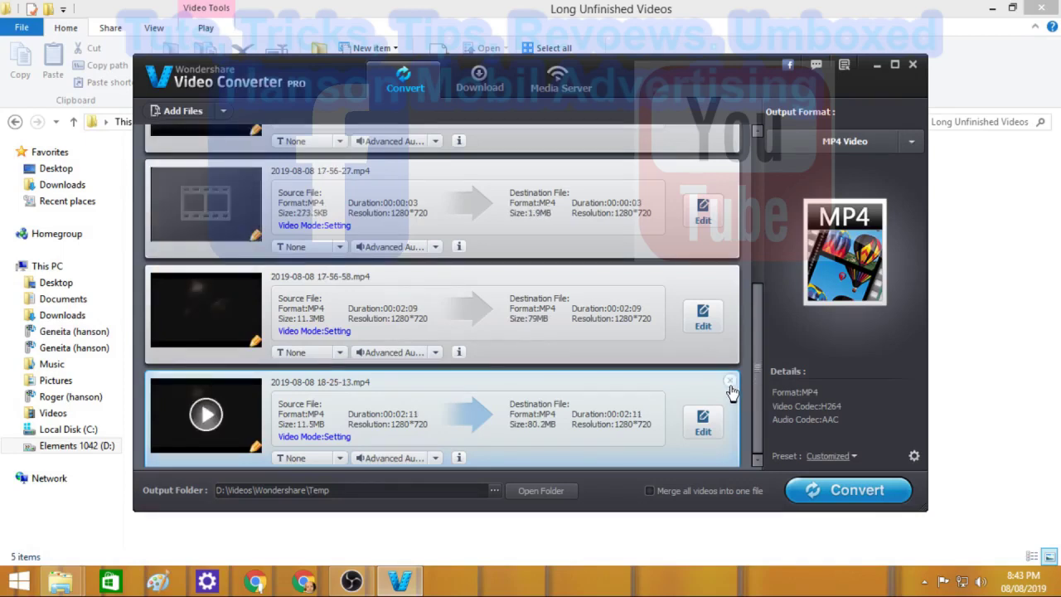
pyautogui.click(730, 383)
pyautogui.click(730, 383)
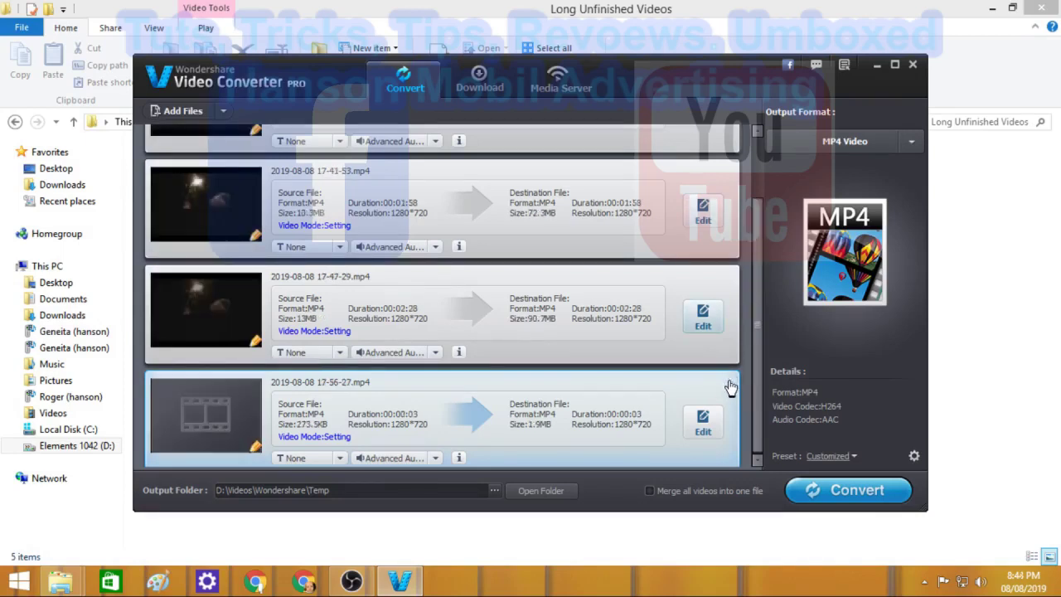
pyautogui.click(731, 383)
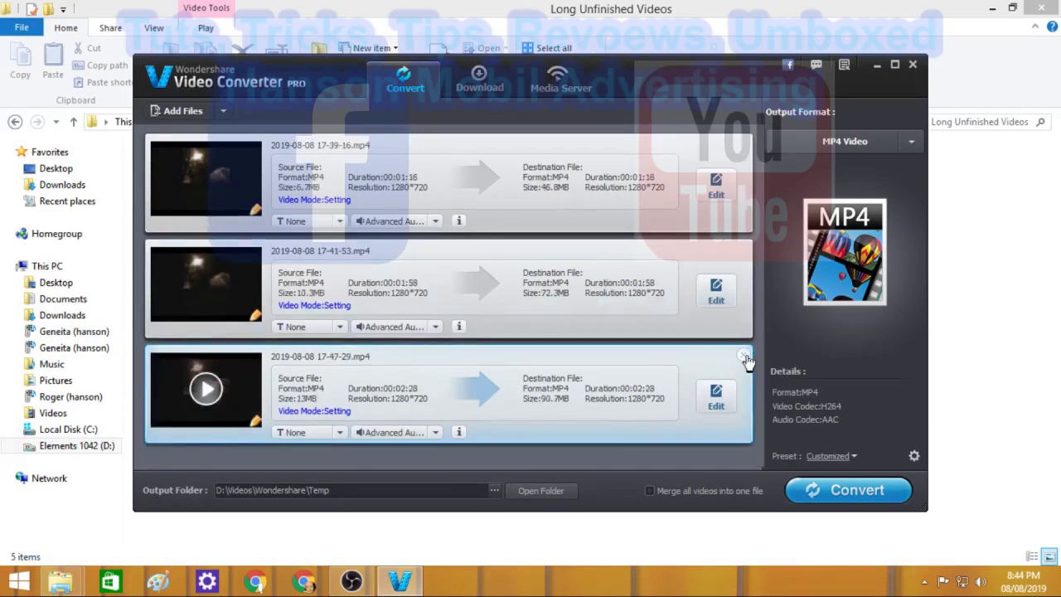
pyautogui.click(745, 359)
pyautogui.click(741, 248)
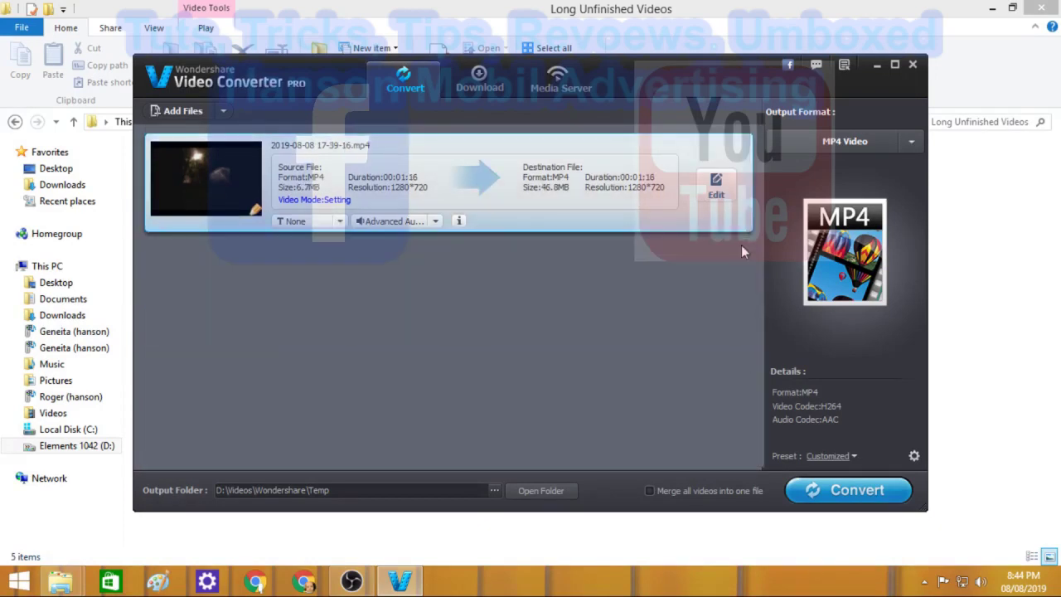
pyautogui.click(743, 142)
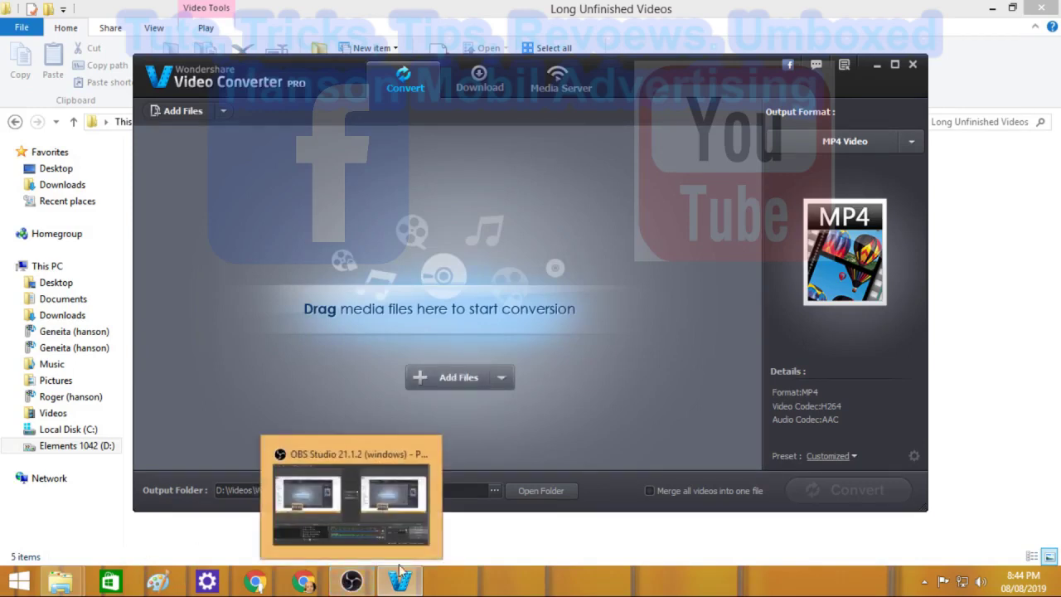
pyautogui.moveTo(60, 581)
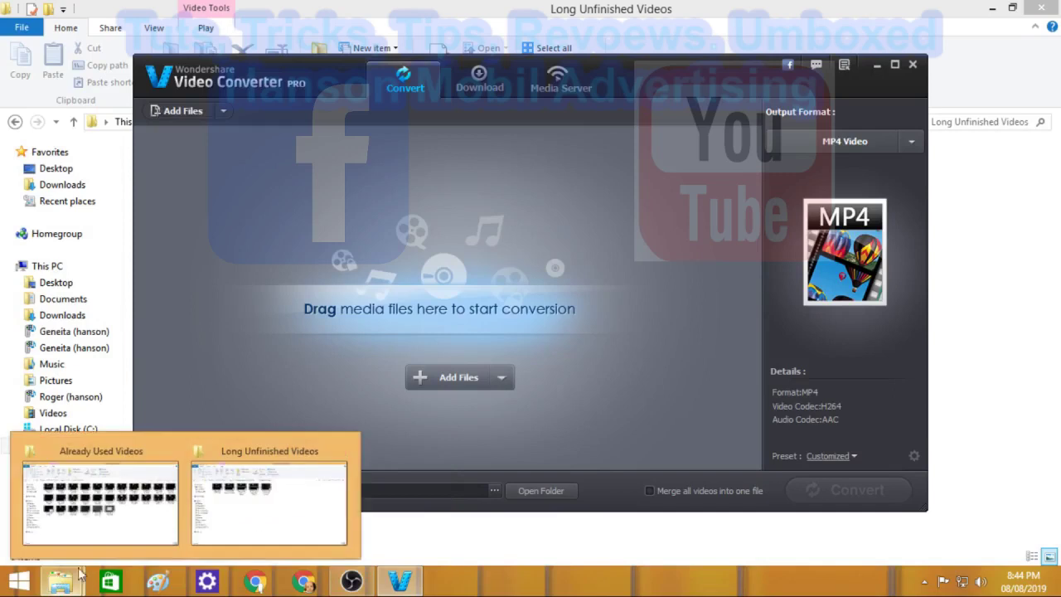
pyautogui.click(282, 516)
pyautogui.doubleClick(163, 160)
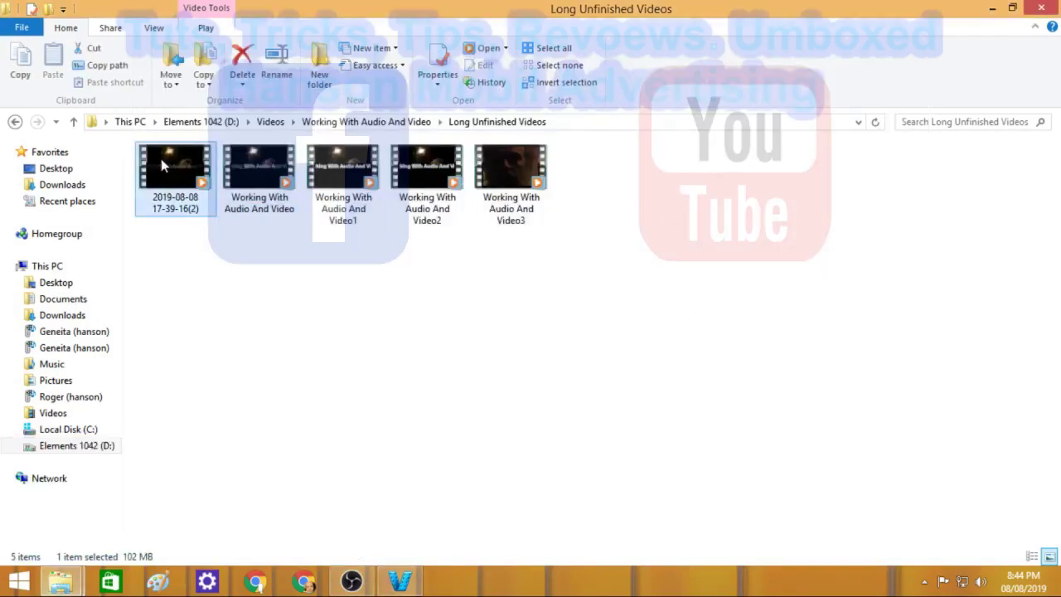
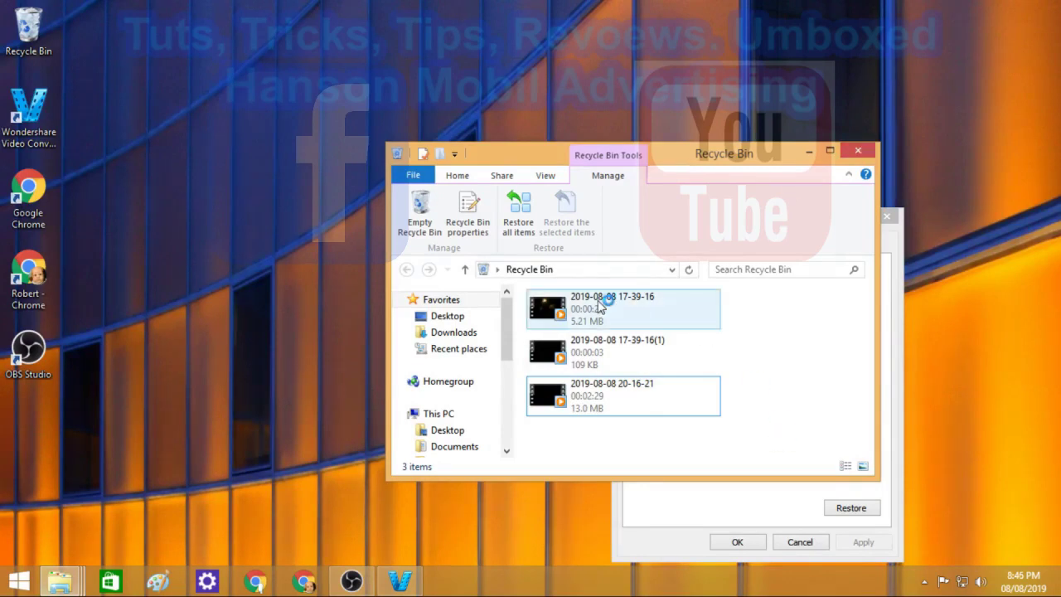
pyautogui.click(858, 150)
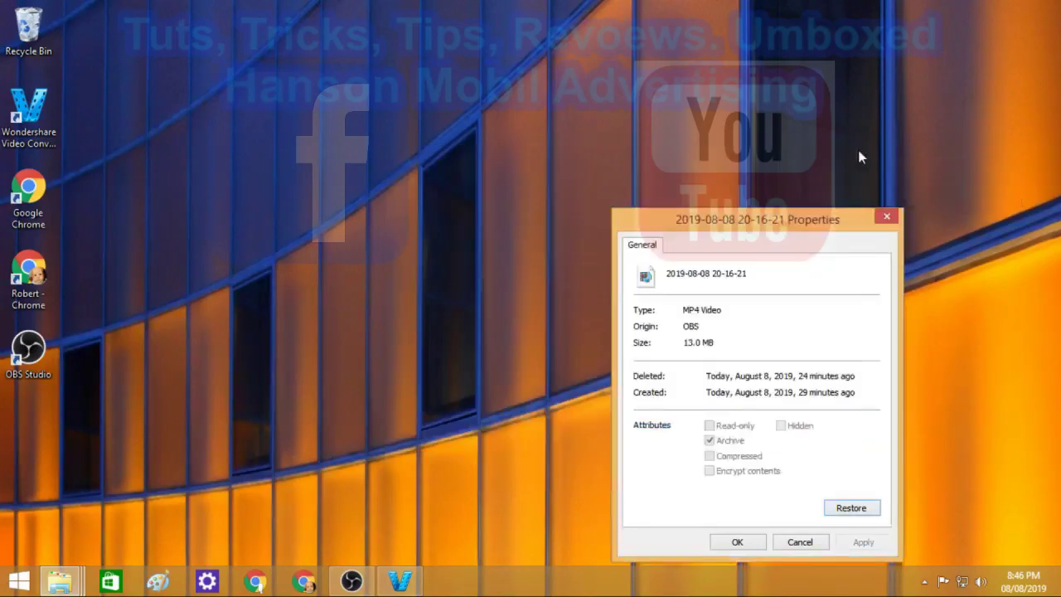
pyautogui.click(889, 218)
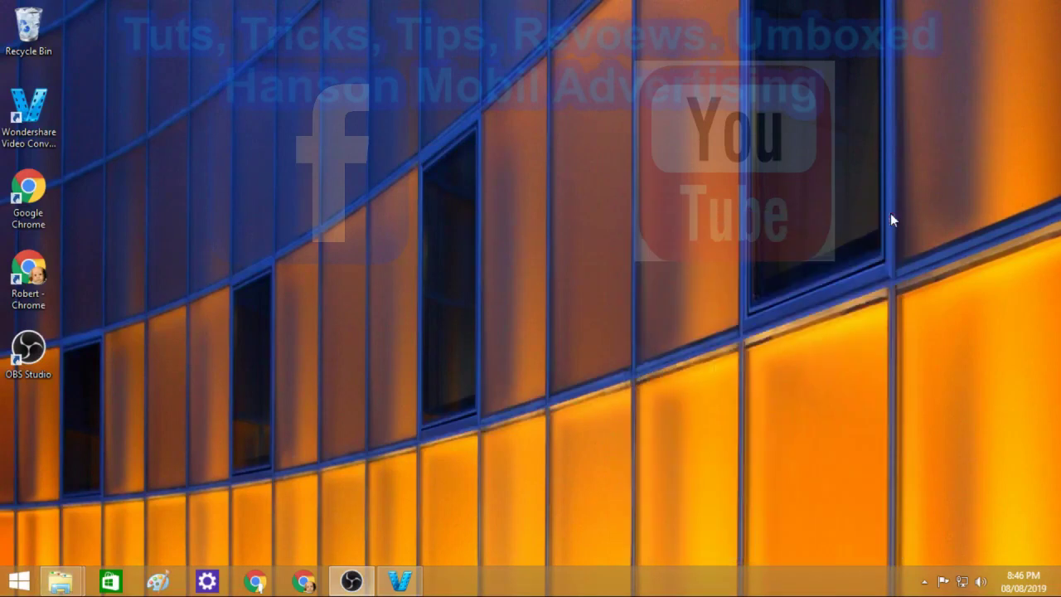
pyautogui.click(417, 580)
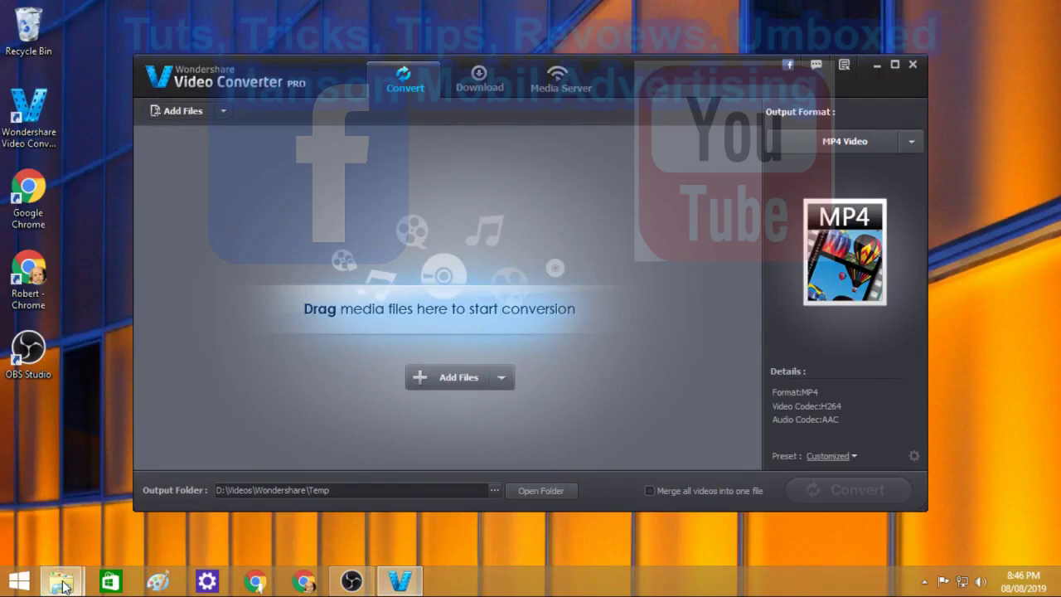
# - Switch to File Explorer and browse drive D: through Videos, Wondershare and Temp to check the inner Temp folder
pyautogui.moveTo(64, 585)
pyautogui.click(271, 514)
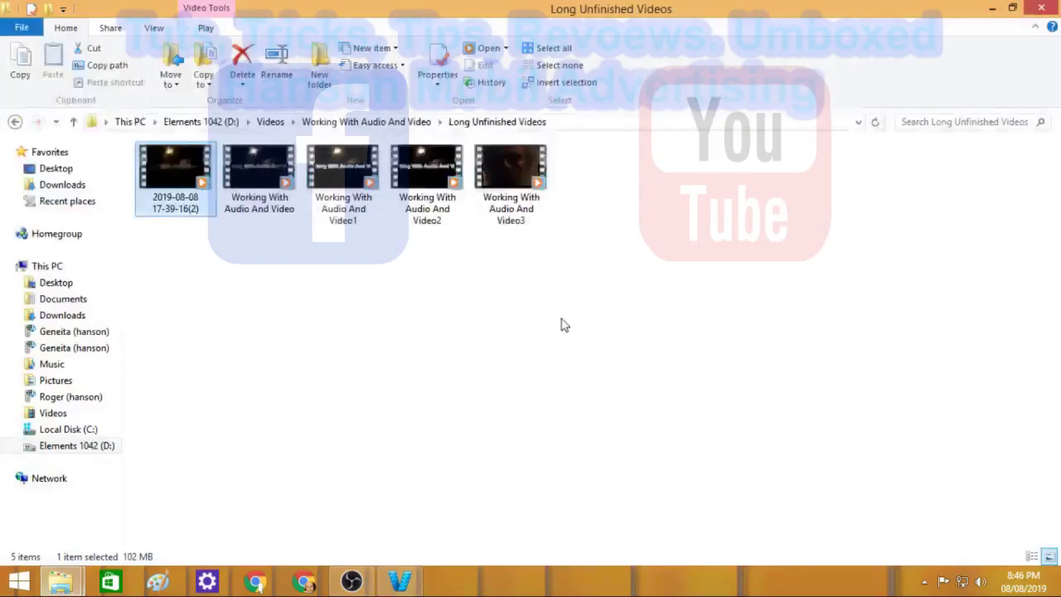
pyautogui.click(183, 122)
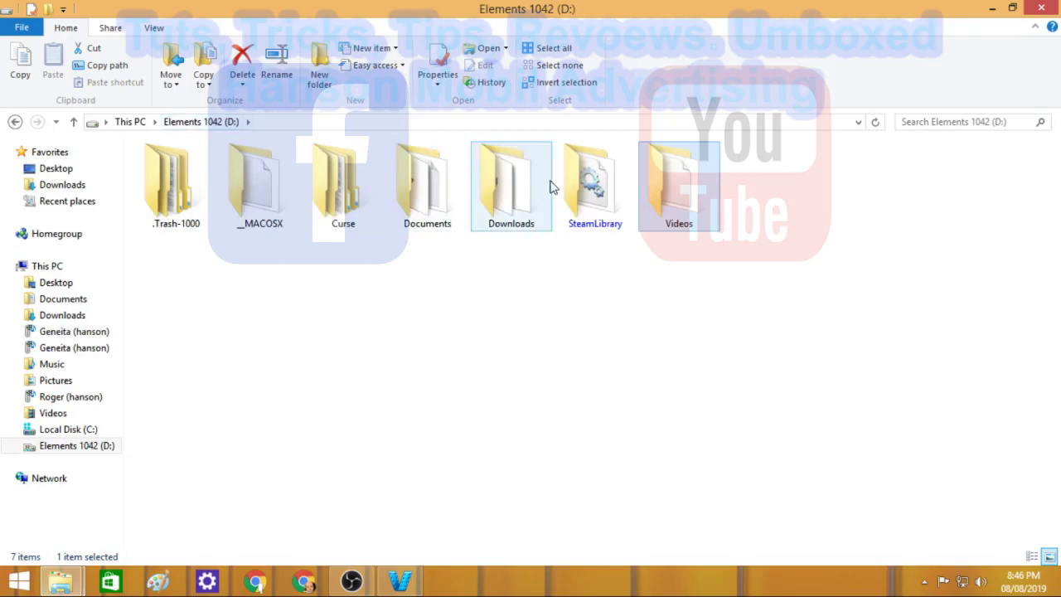
pyautogui.doubleClick(687, 200)
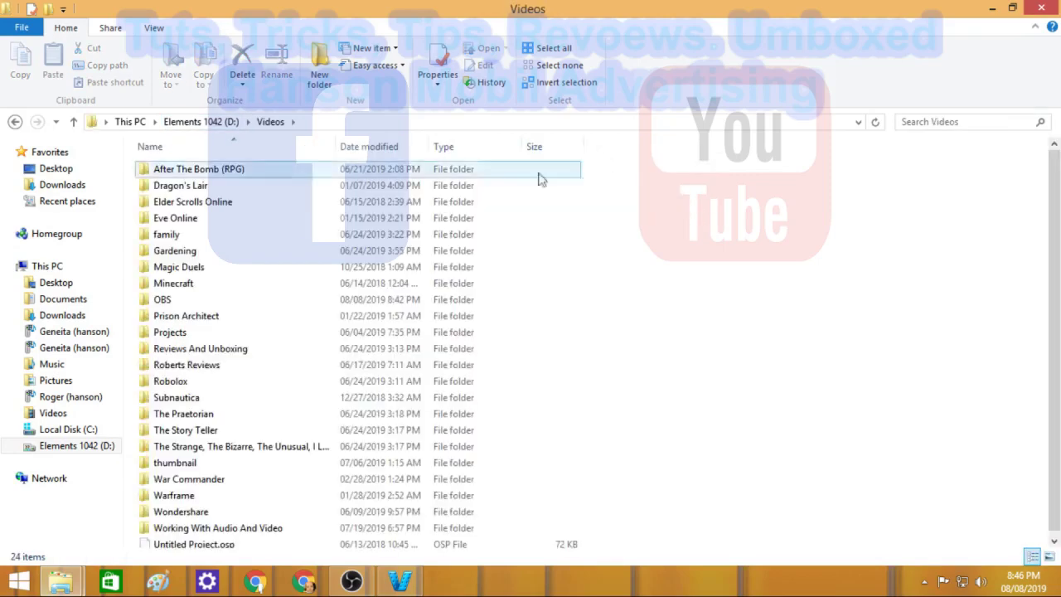
pyautogui.doubleClick(300, 514)
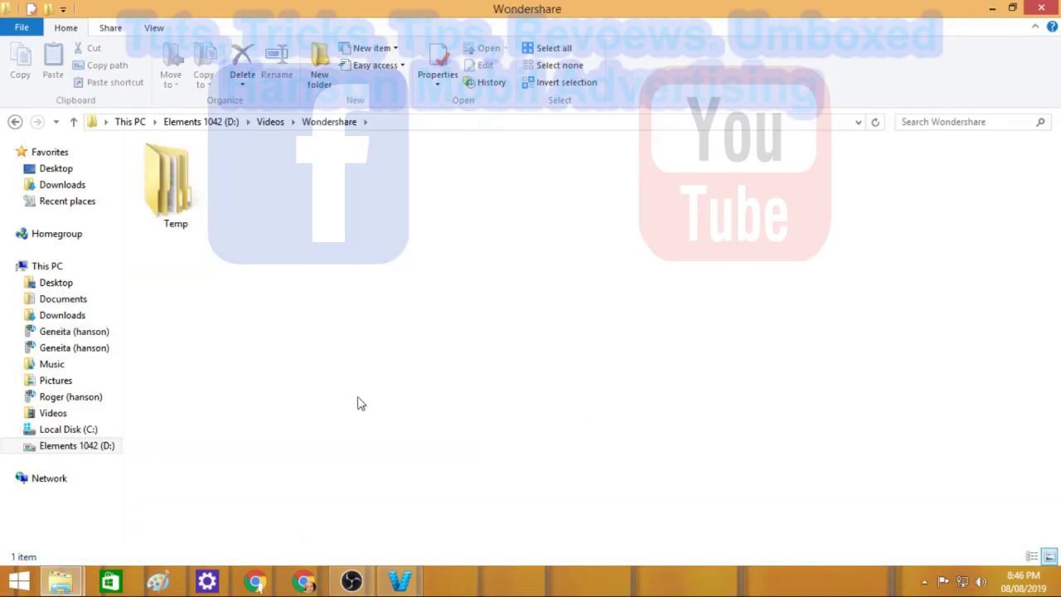
pyautogui.doubleClick(170, 195)
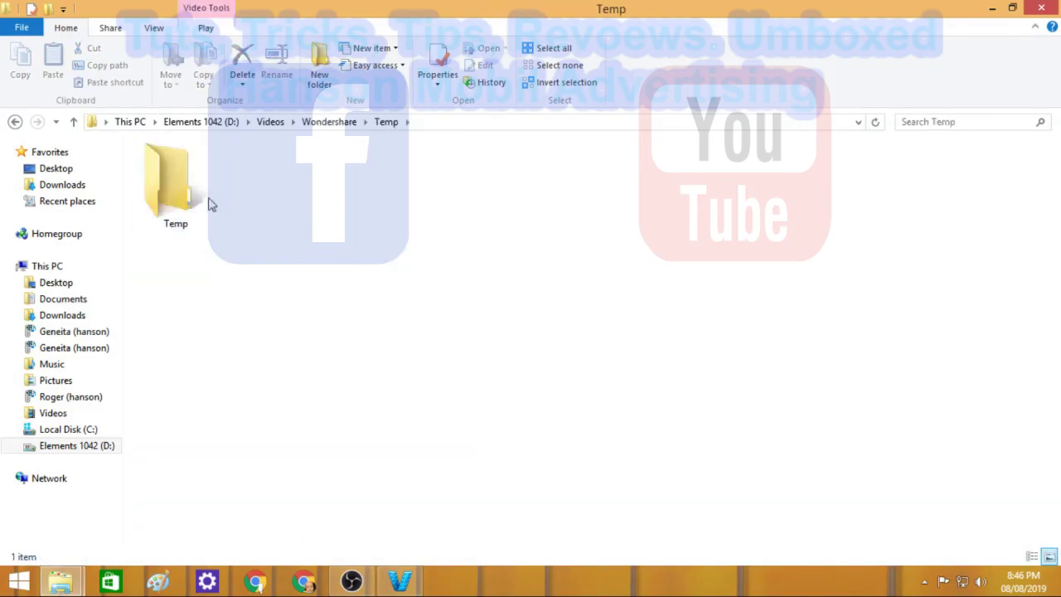
pyautogui.click(190, 197)
pyautogui.doubleClick(190, 198)
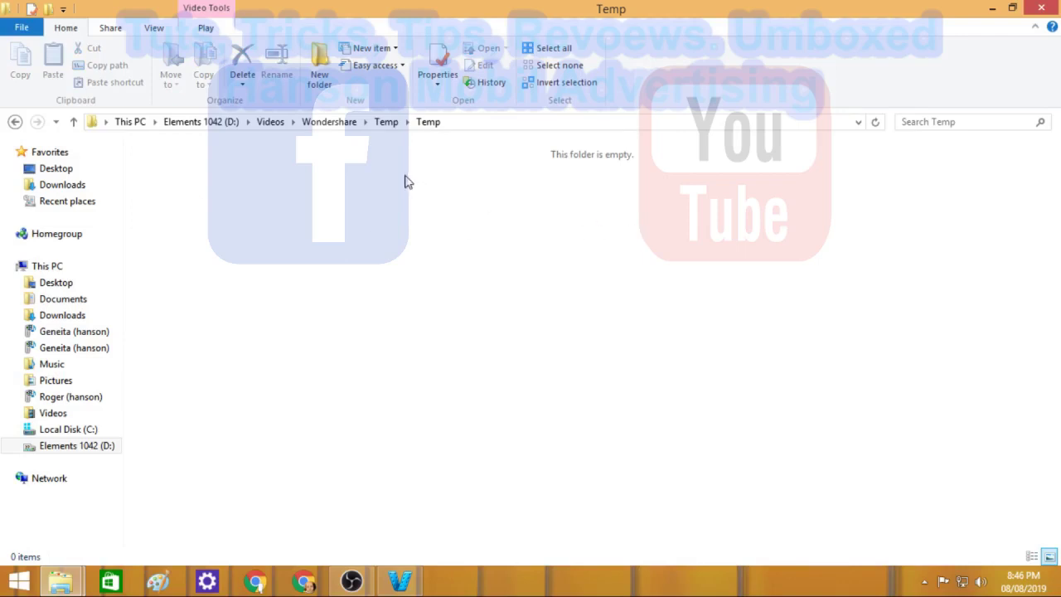
pyautogui.click(271, 122)
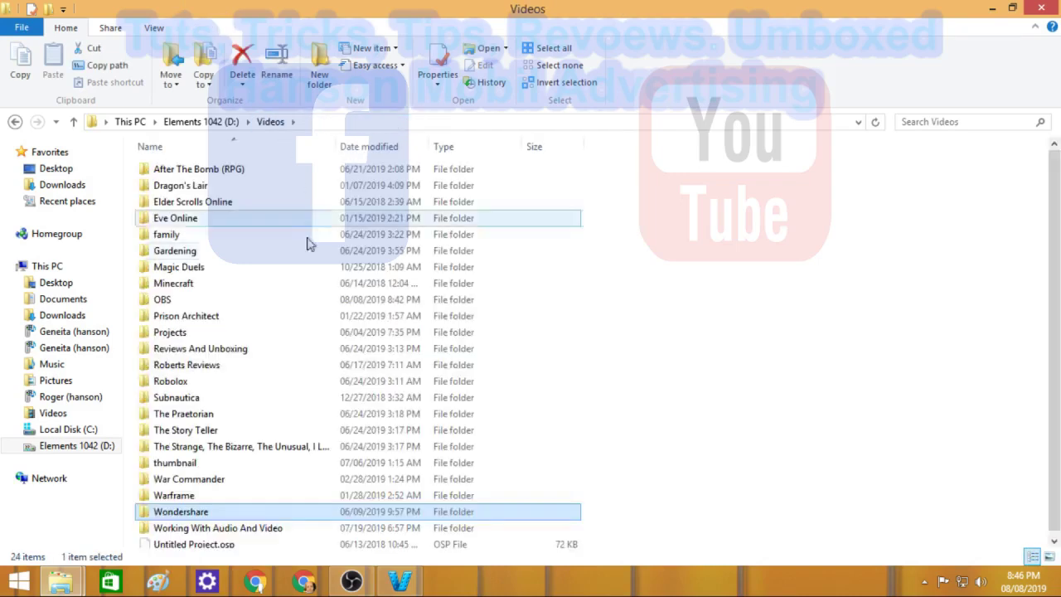
pyautogui.doubleClick(268, 527)
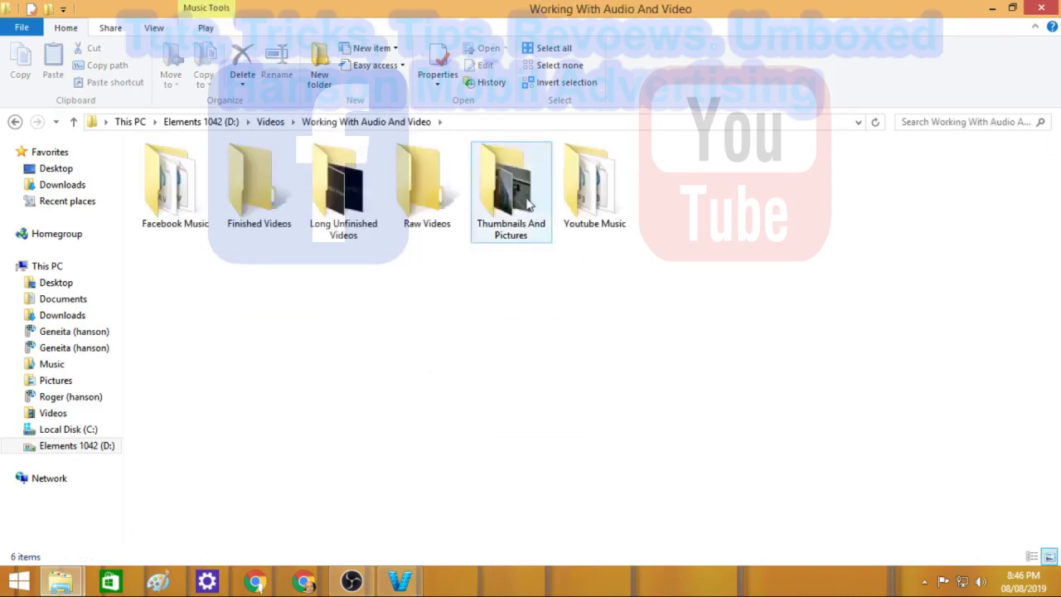
pyautogui.doubleClick(353, 189)
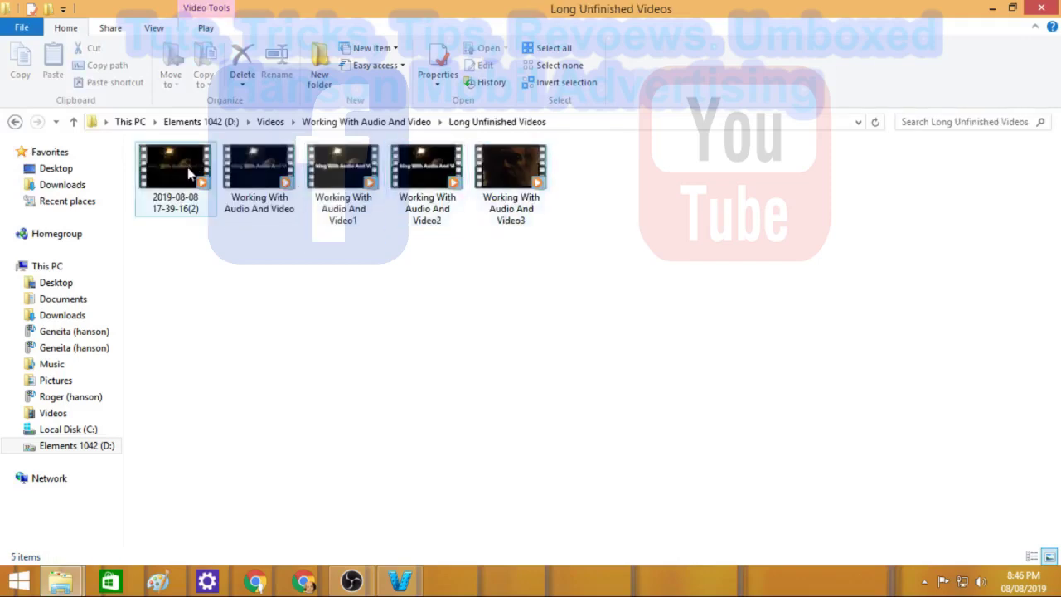
pyautogui.click(188, 172)
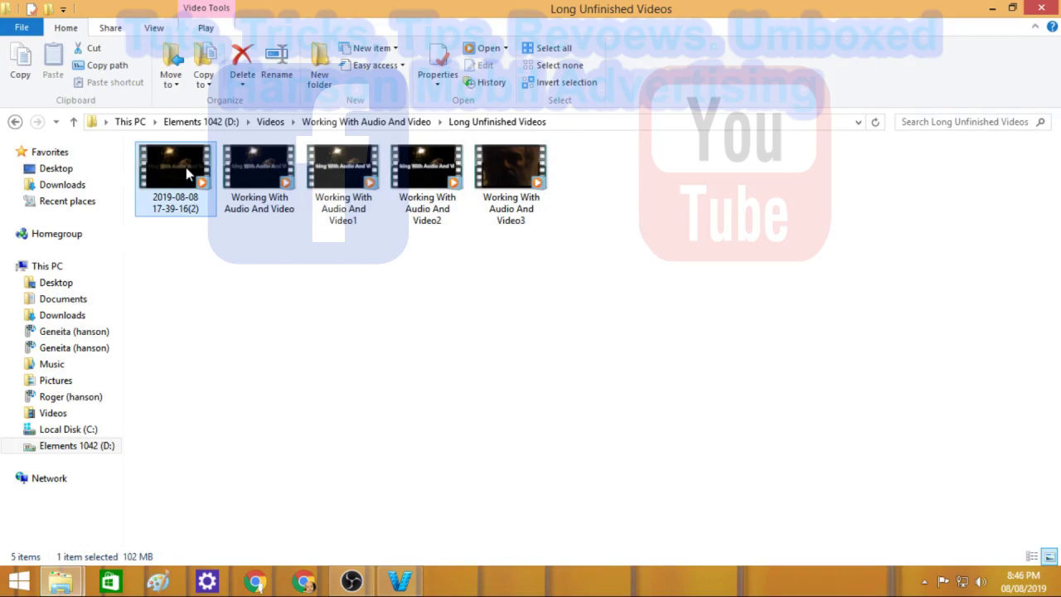
pyautogui.click(399, 583)
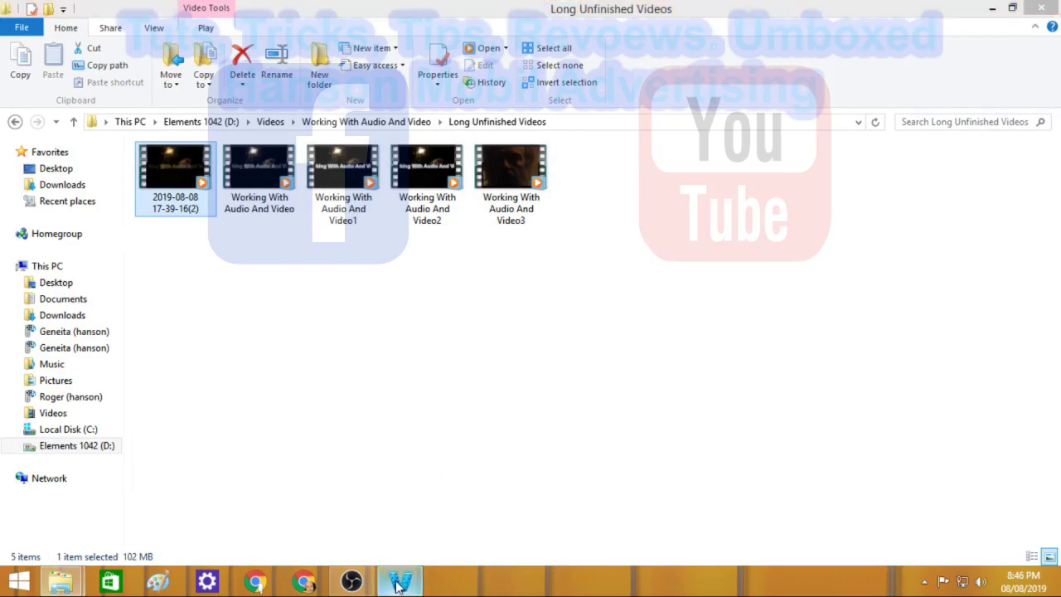
pyautogui.click(399, 583)
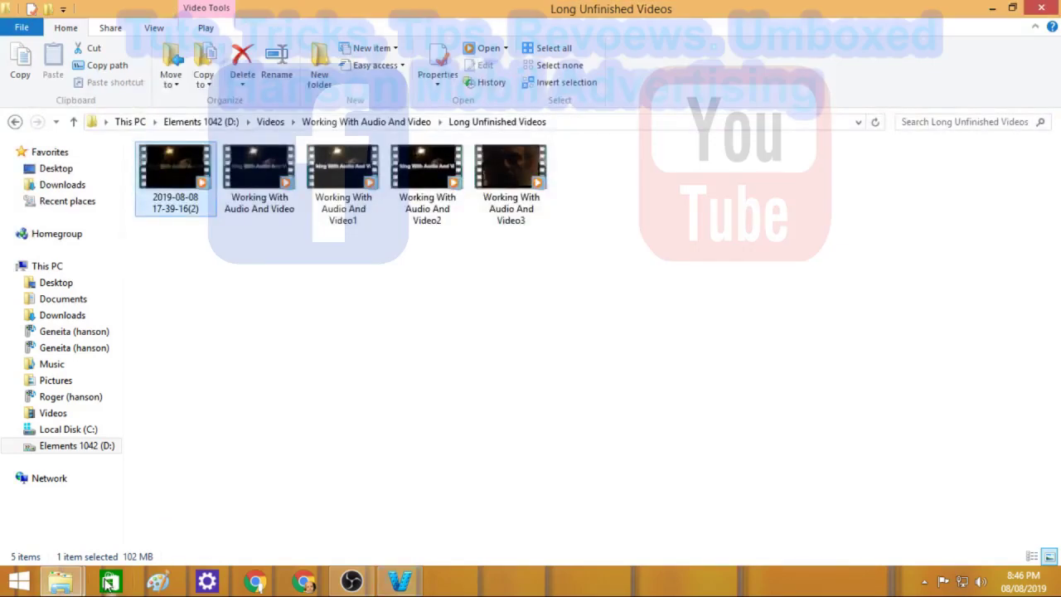
pyautogui.click(398, 583)
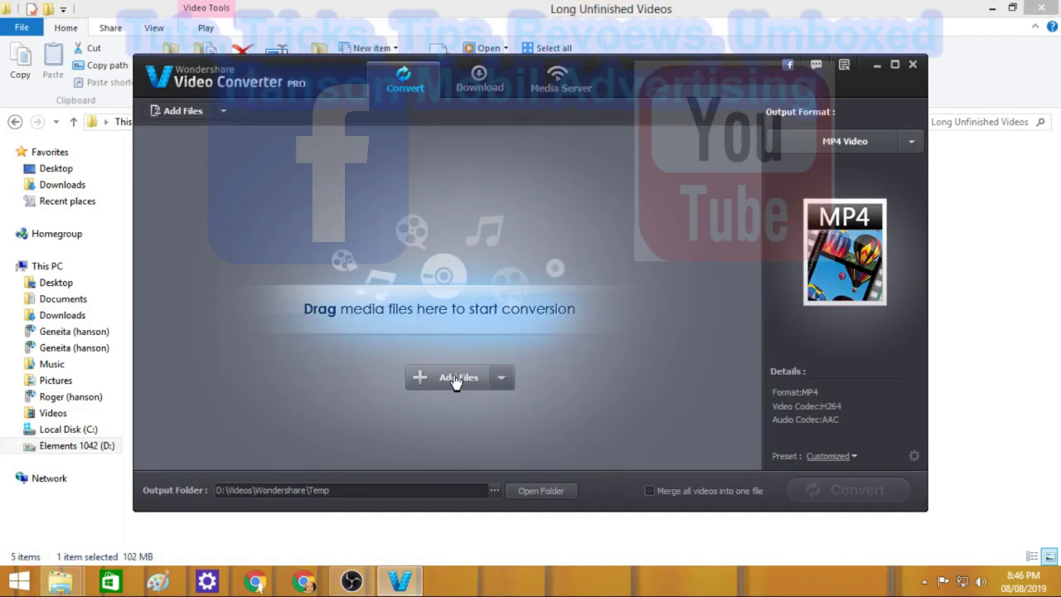
pyautogui.click(448, 377)
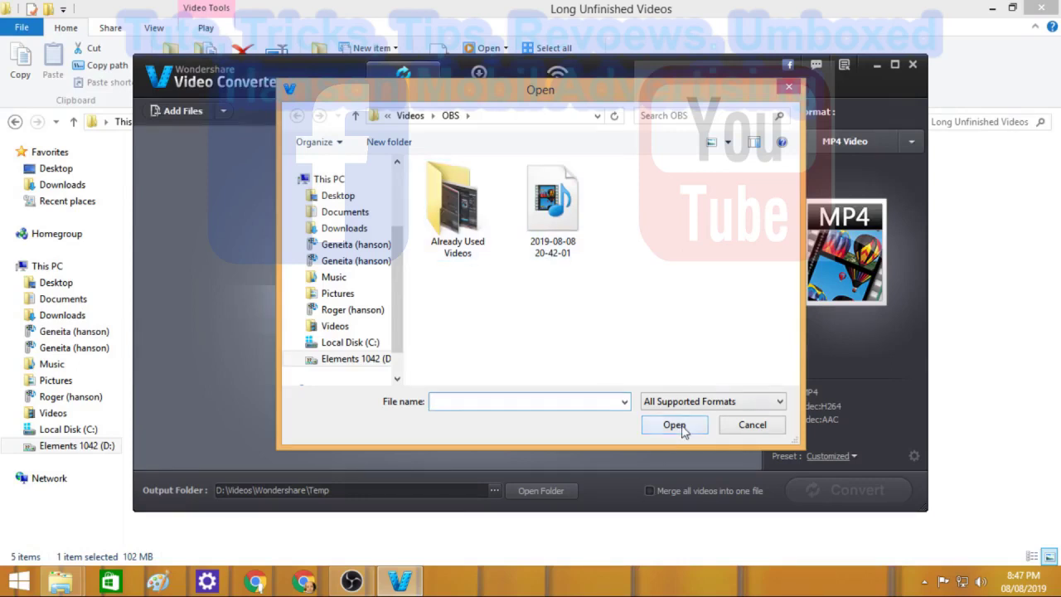
pyautogui.click(754, 431)
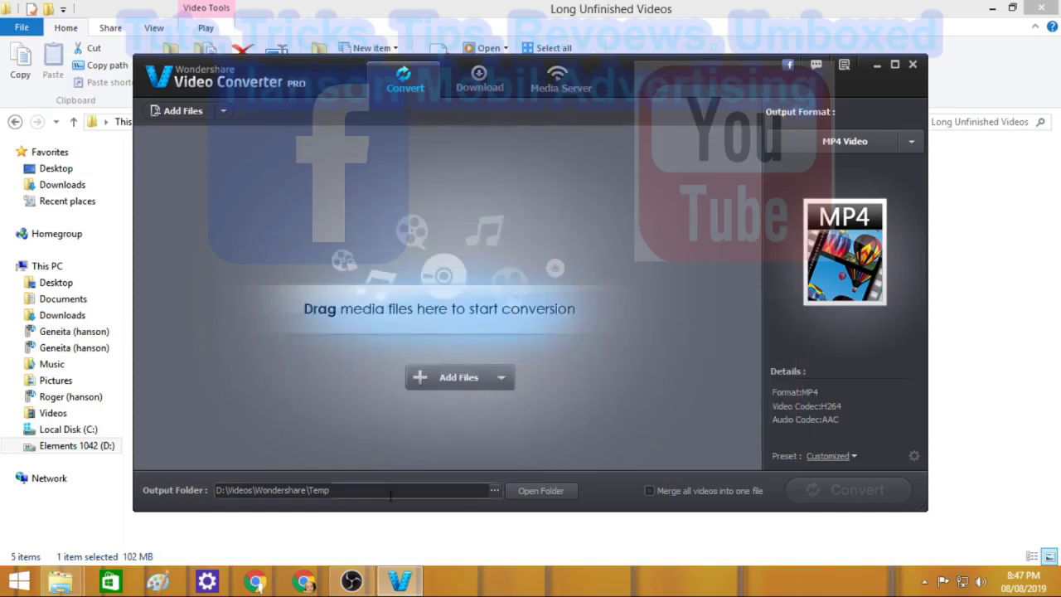
pyautogui.click(351, 583)
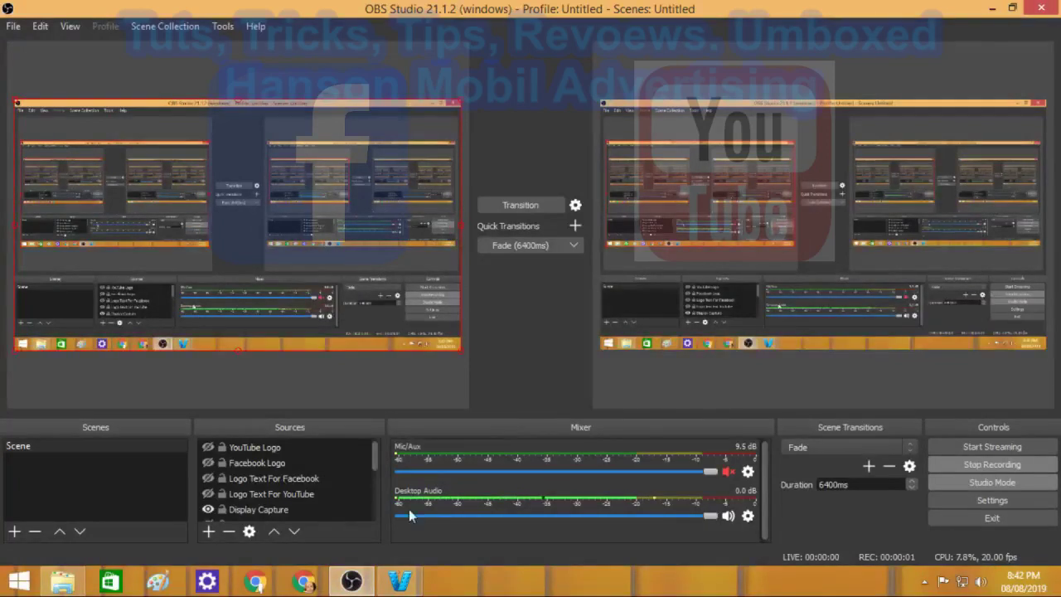
pyautogui.click(400, 583)
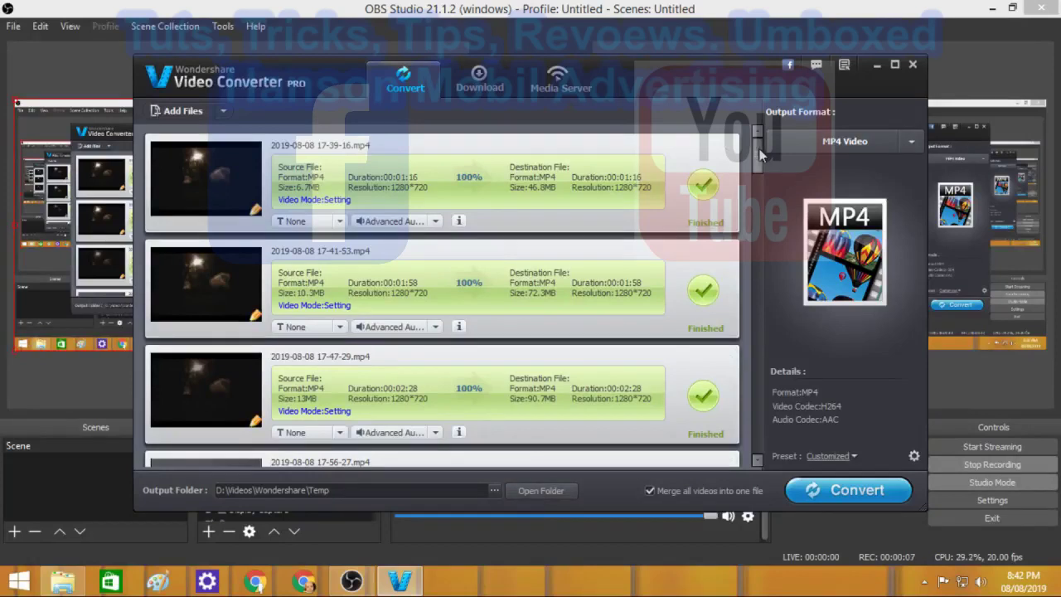
pyautogui.moveTo(762, 148); pyautogui.dragTo(769, 371)
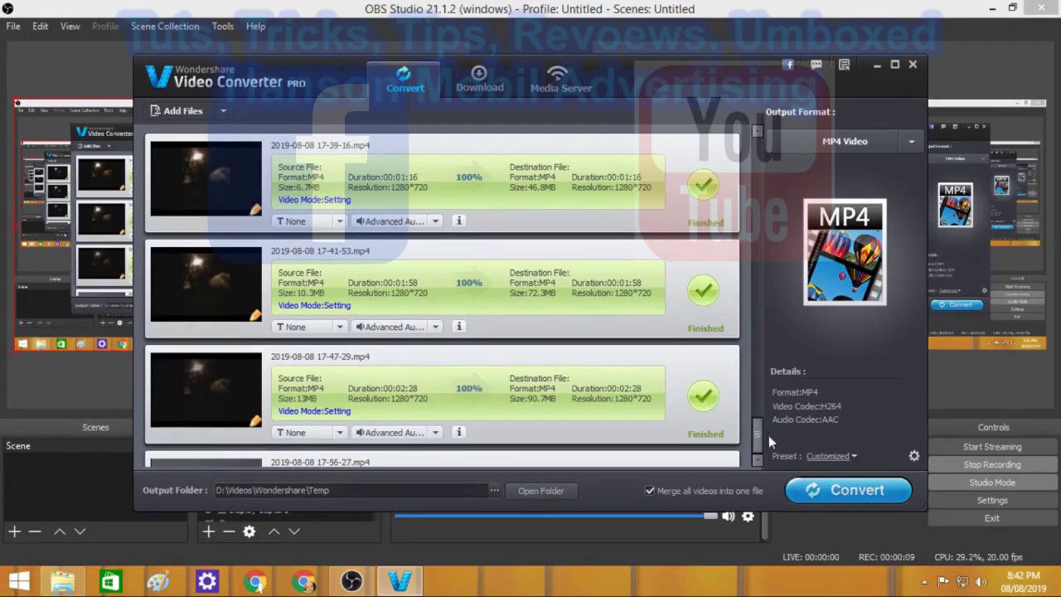
pyautogui.moveTo(768, 441); pyautogui.dragTo(769, 439)
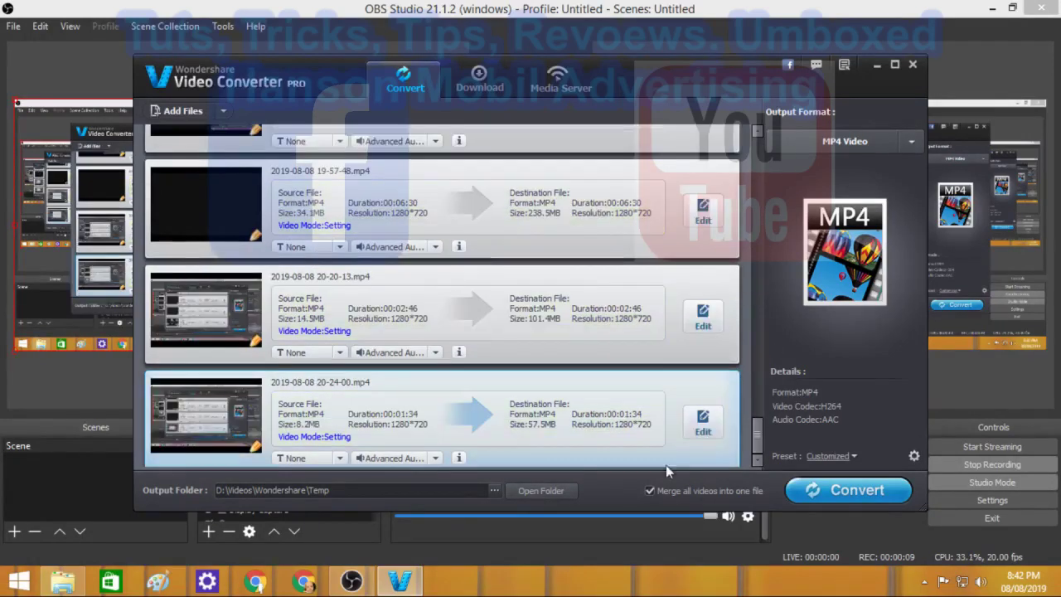
pyautogui.click(543, 490)
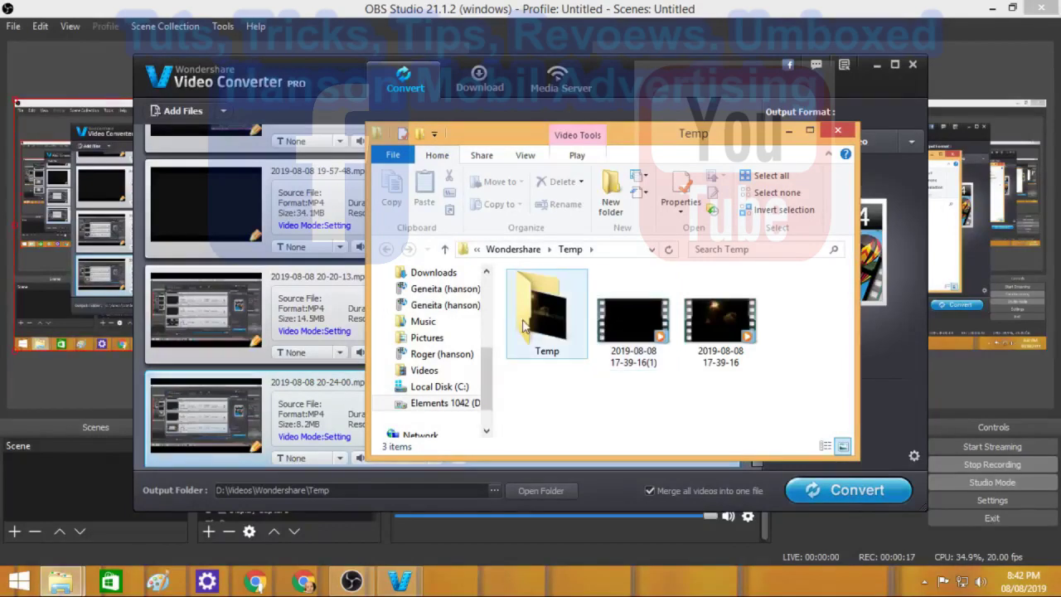
pyautogui.click(640, 324)
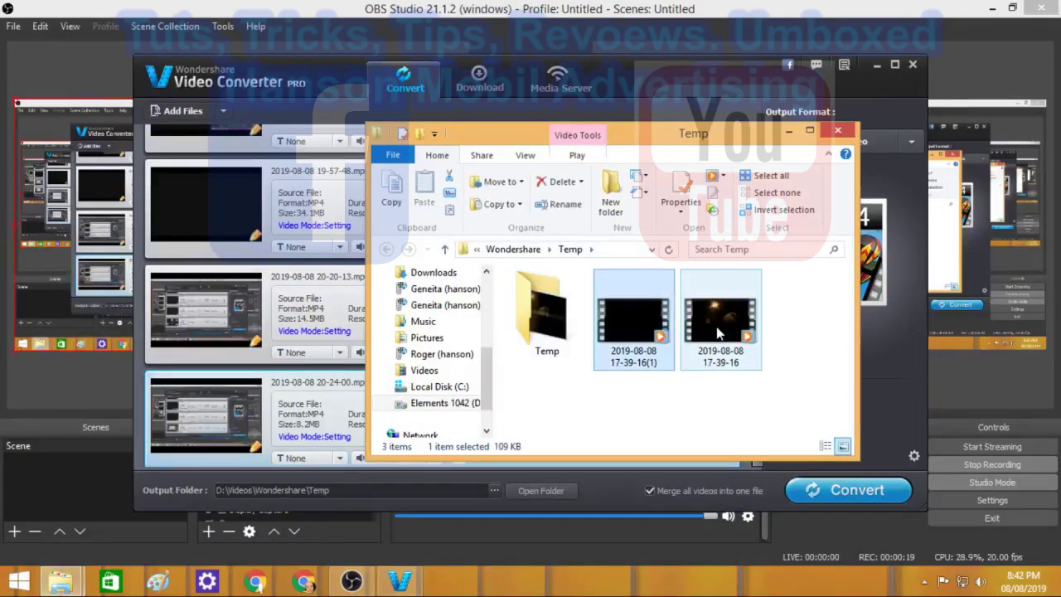
pyautogui.moveTo(719, 332)
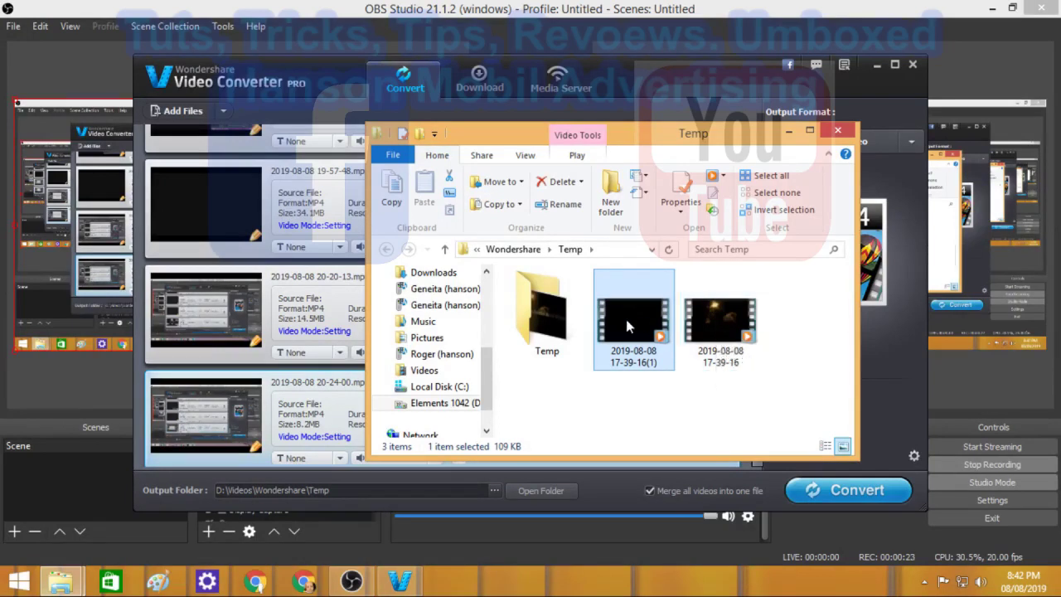
pyautogui.moveTo(628, 326)
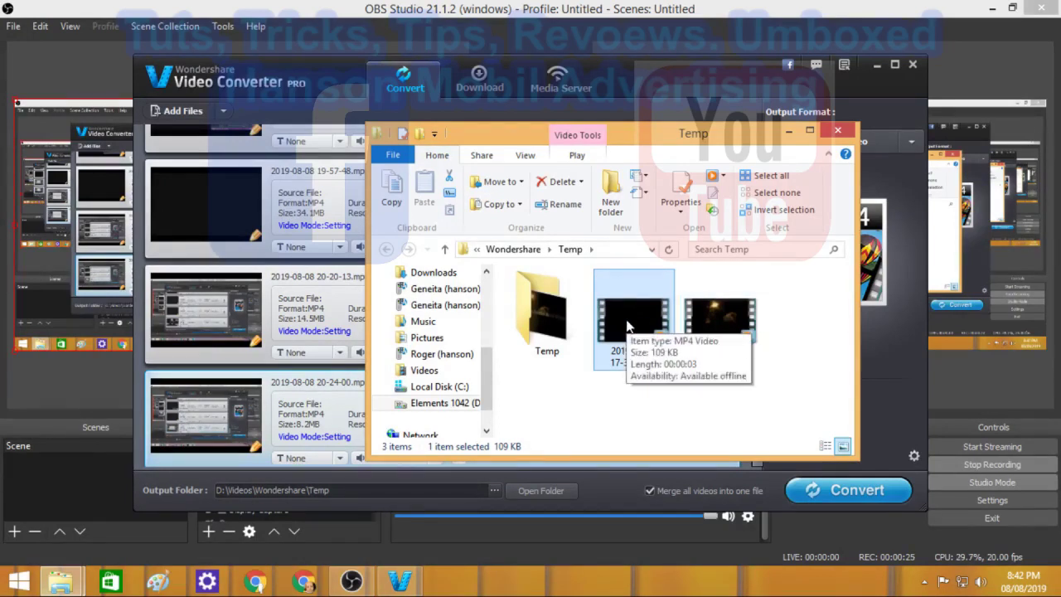
pyautogui.keyDown('ctrl'); pyautogui.click(723, 335); pyautogui.keyUp('ctrl')
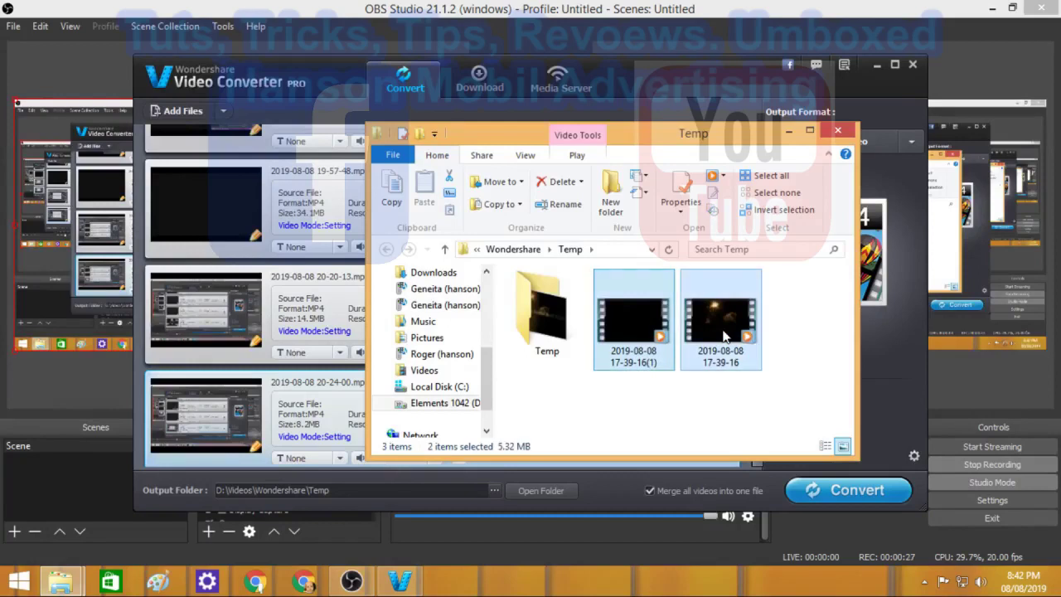
pyautogui.rightClick(722, 335)
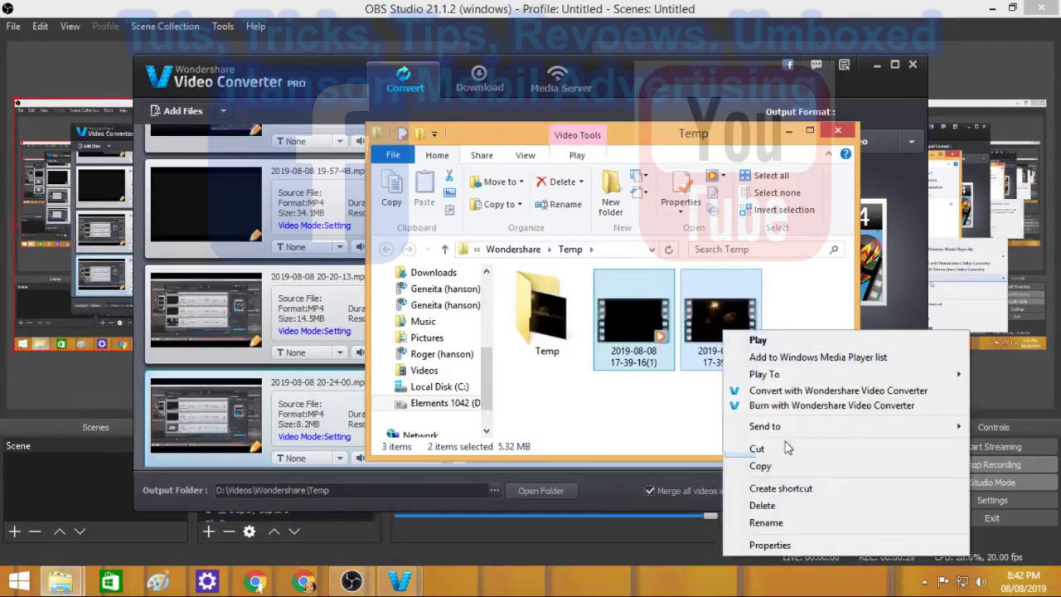
pyautogui.click(788, 505)
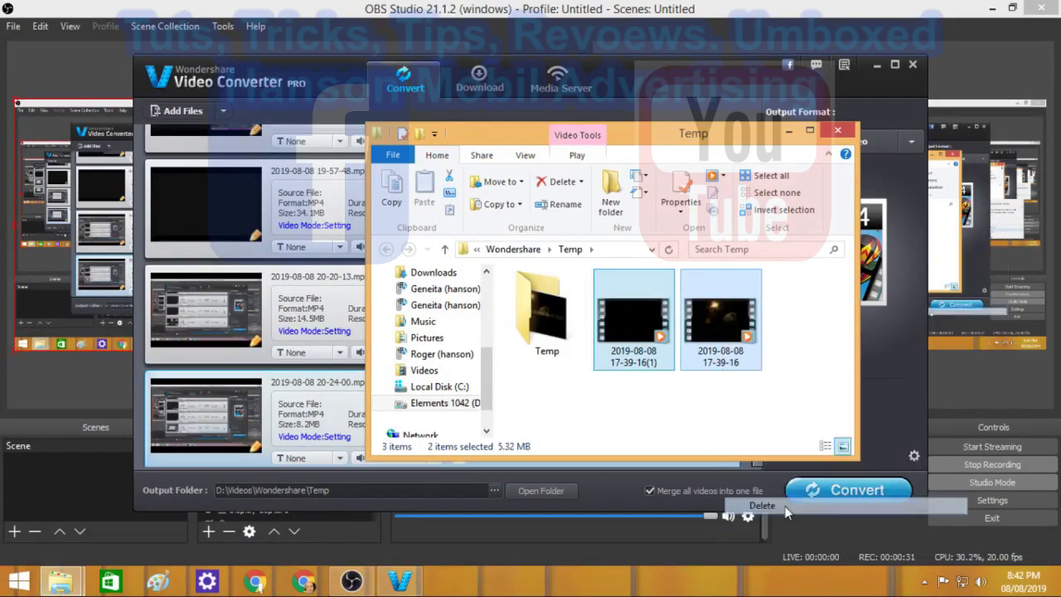
pyautogui.doubleClick(547, 311)
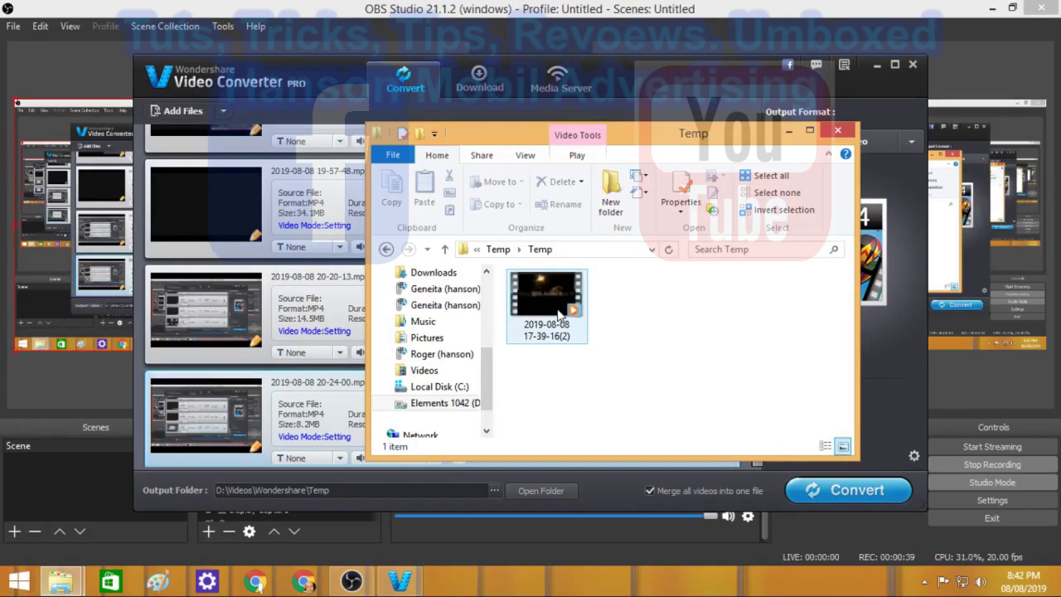
pyautogui.rightClick(561, 314)
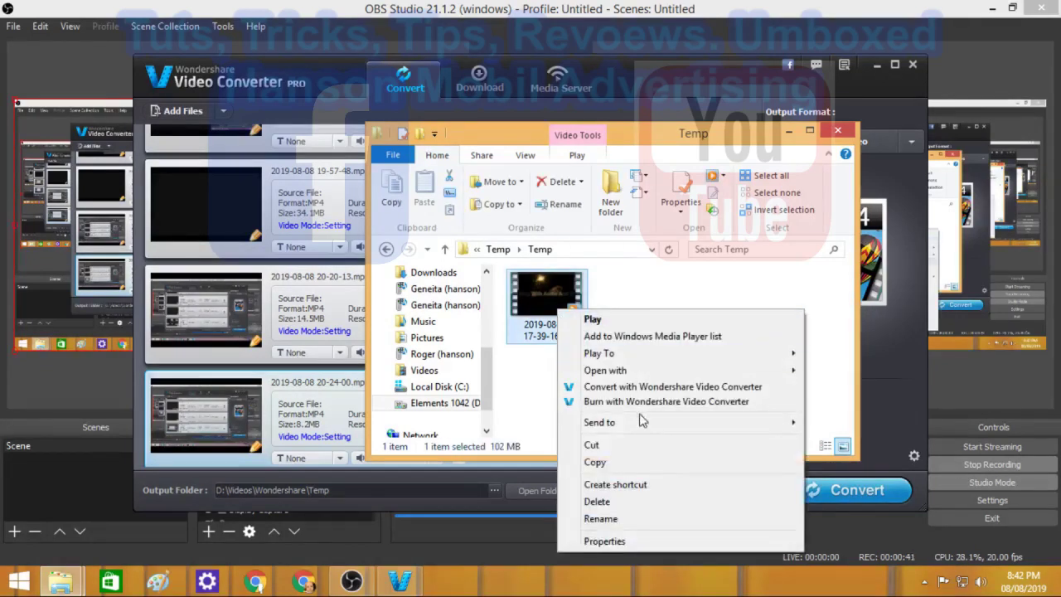
pyautogui.click(638, 446)
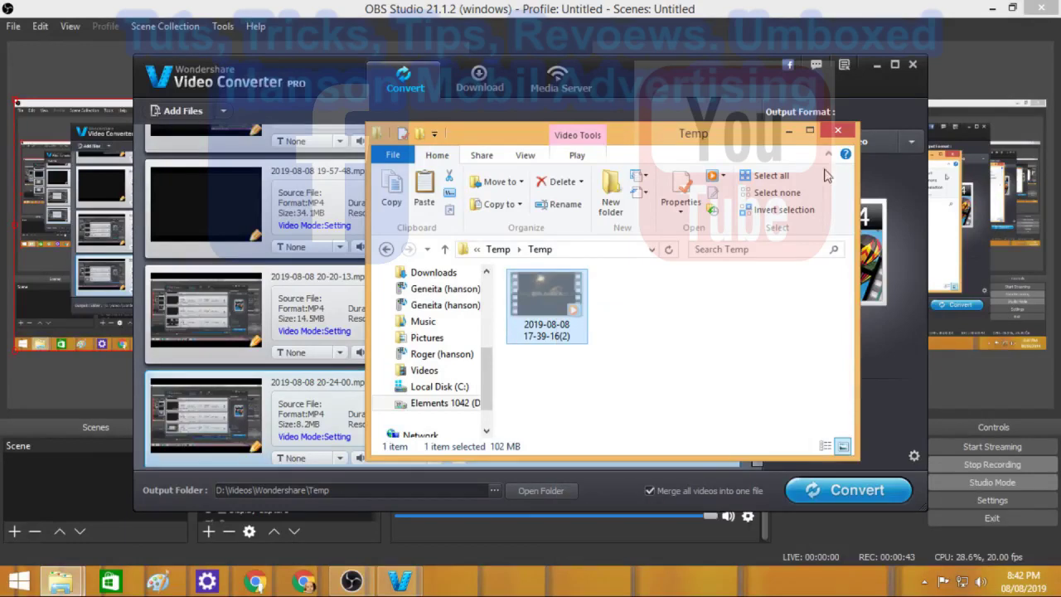
pyautogui.click(809, 131)
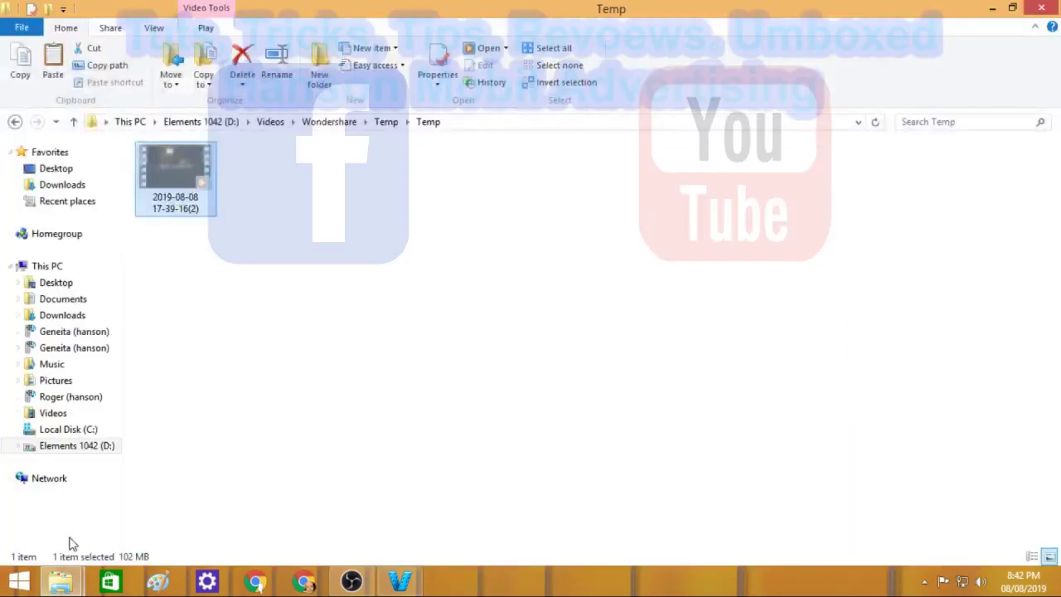
pyautogui.moveTo(60, 581)
pyautogui.click(133, 534)
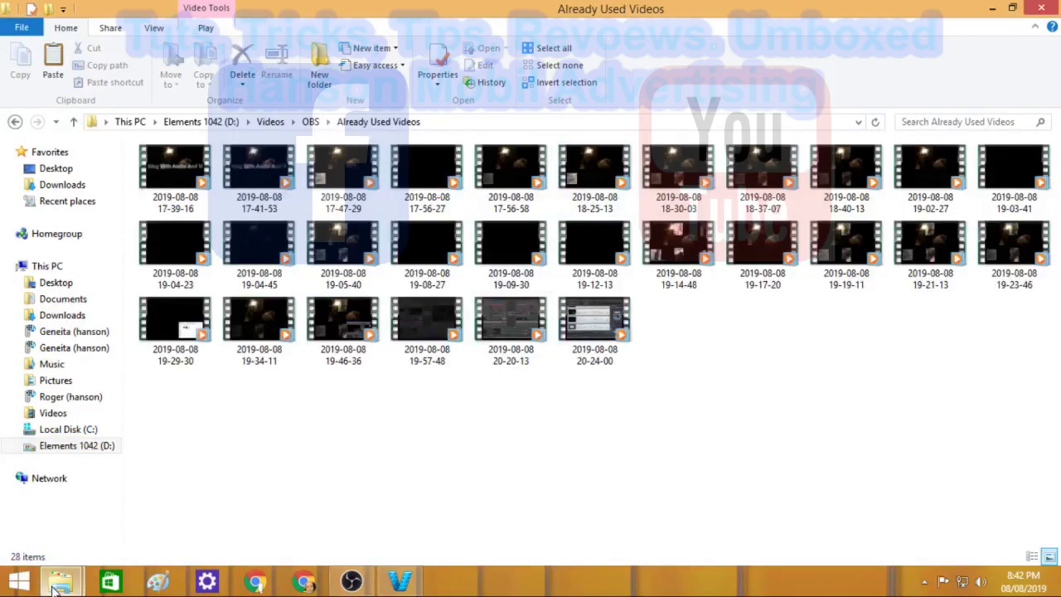
pyautogui.moveTo(53, 584)
pyautogui.click(301, 503)
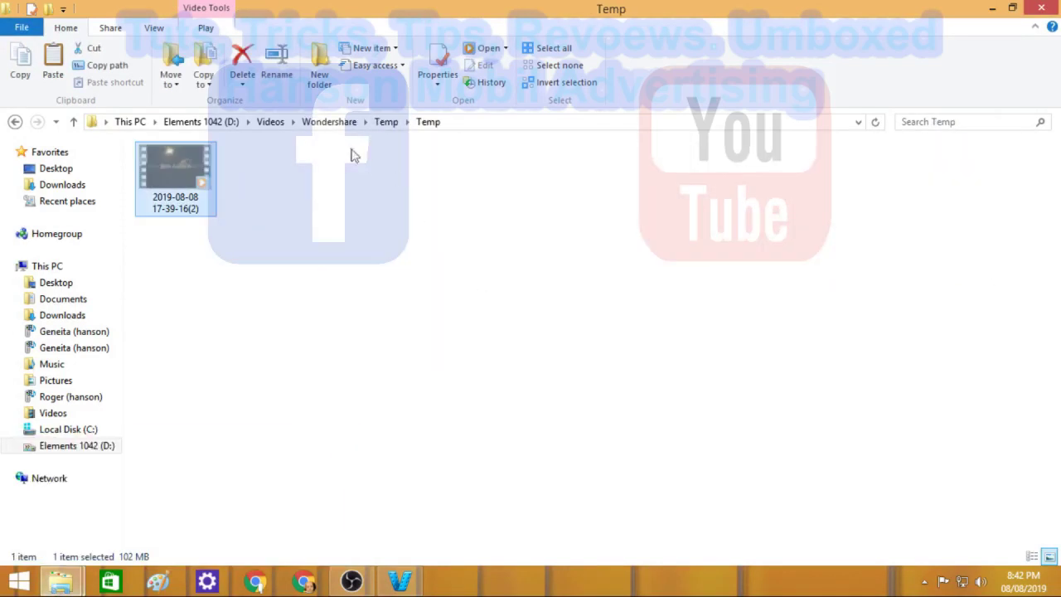
pyautogui.click(267, 123)
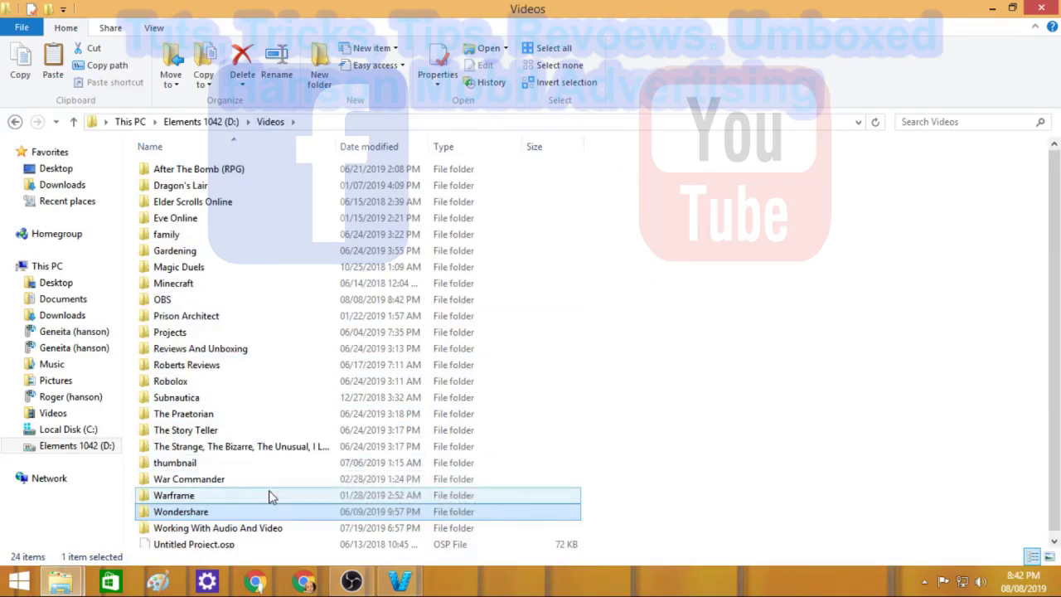
pyautogui.doubleClick(268, 528)
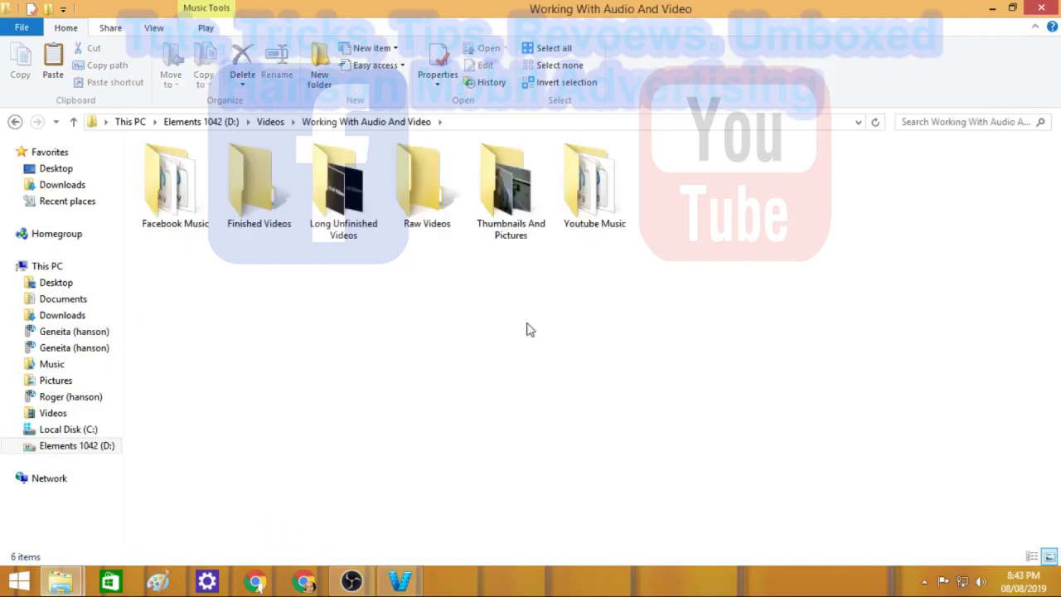
pyautogui.doubleClick(417, 207)
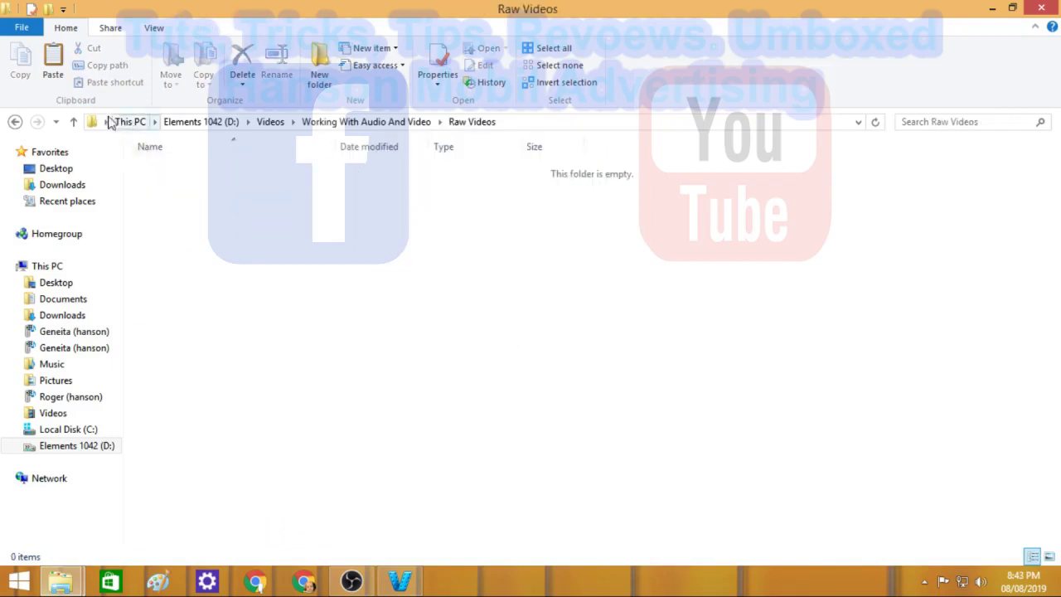
pyautogui.click(73, 122)
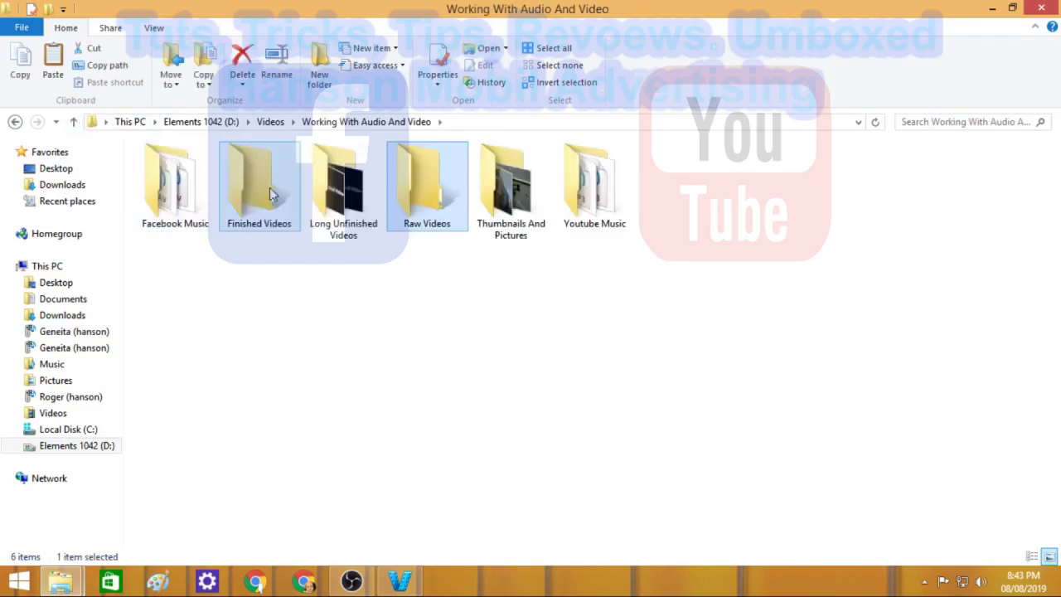
pyautogui.doubleClick(348, 186)
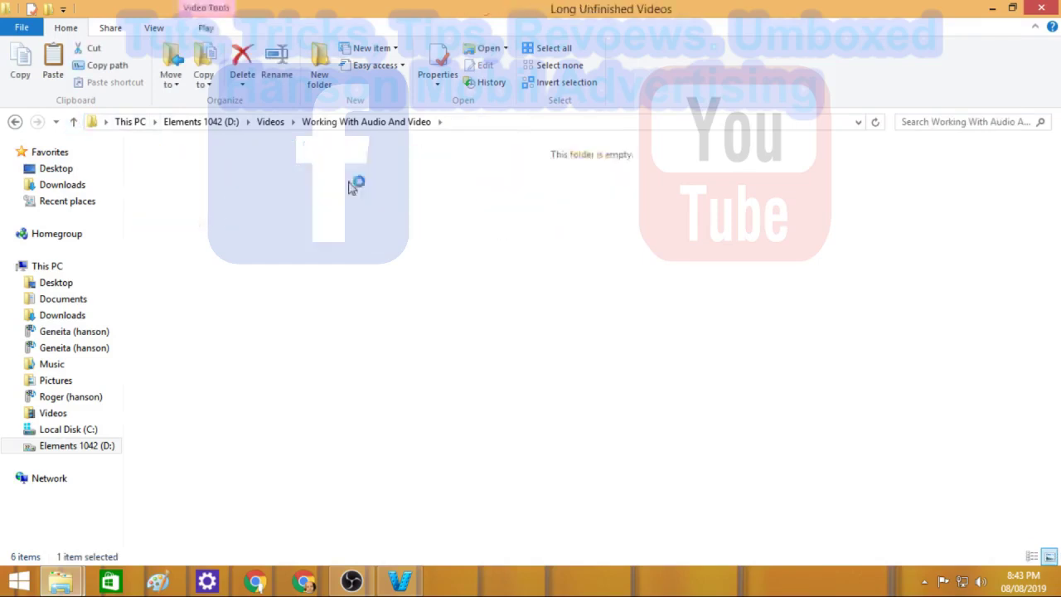
pyautogui.rightClick(525, 172)
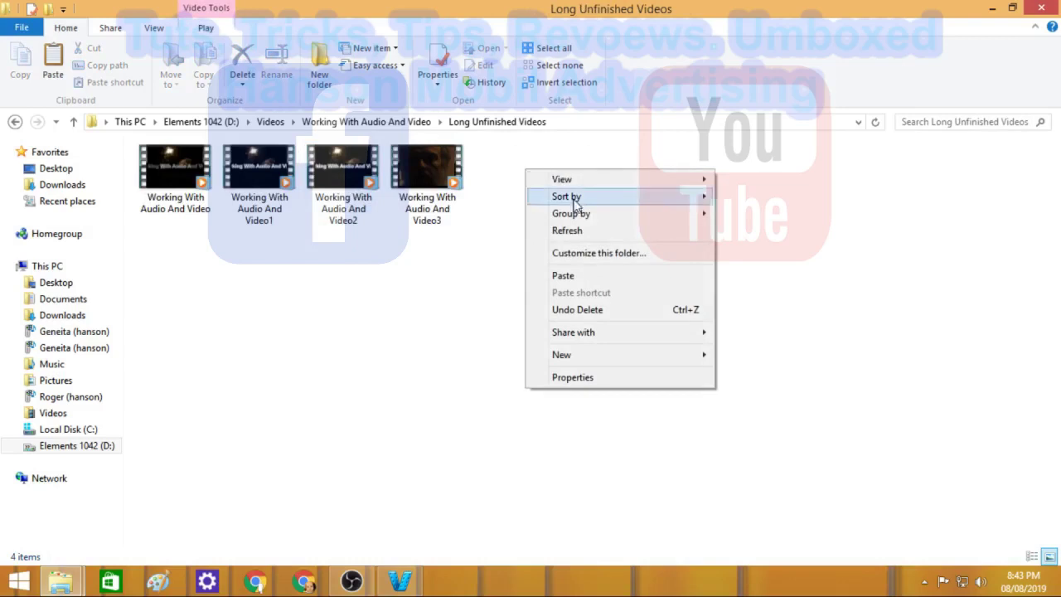
pyautogui.click(581, 276)
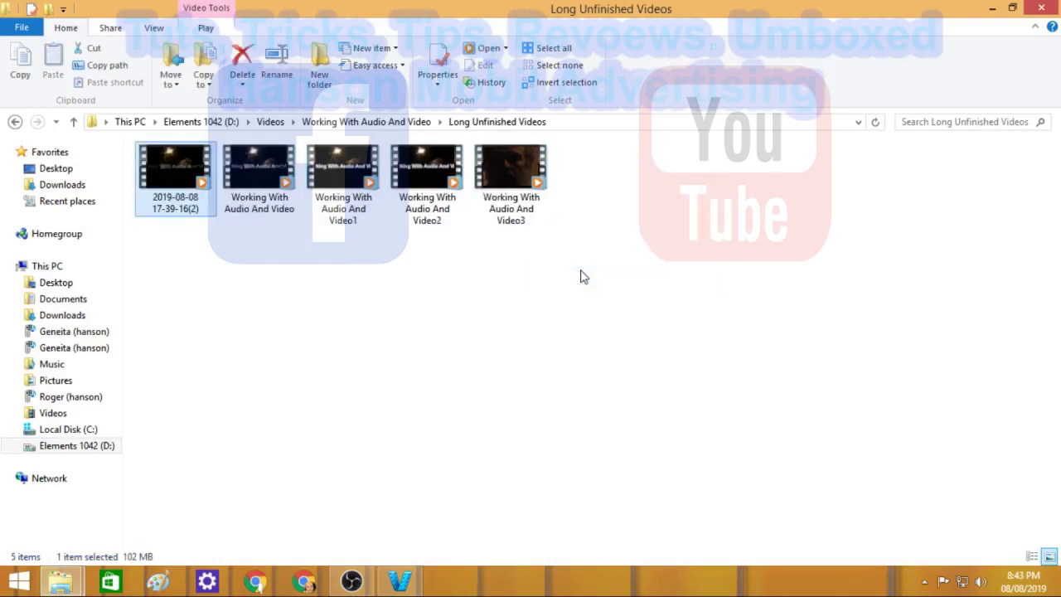
pyautogui.click(420, 326)
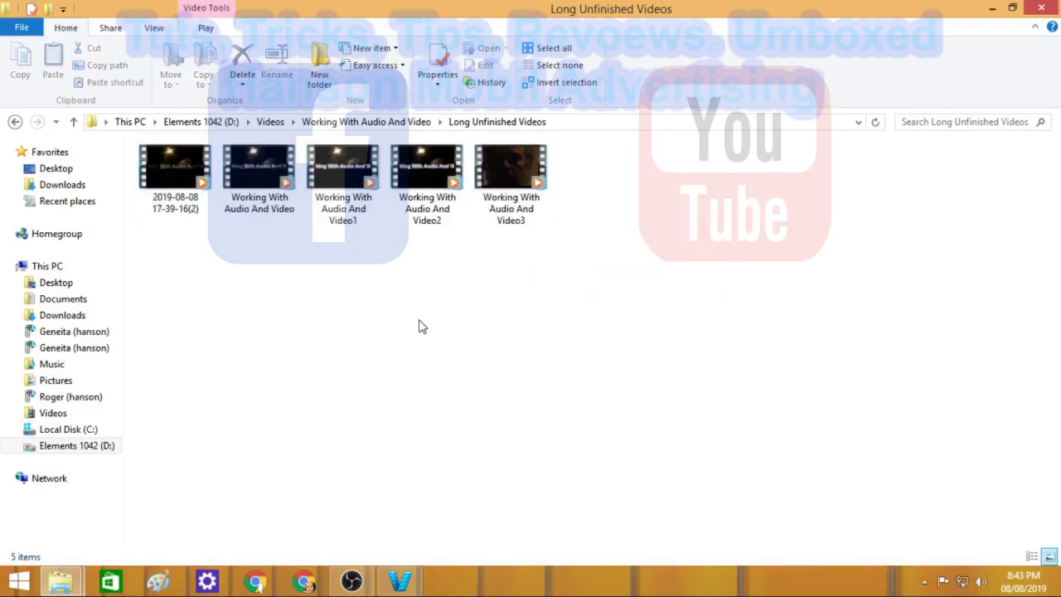
# - Switch to Wondershare Video Converter, turn off merging all videos into one file, and remove every video from the conversion list, from last to first
pyautogui.click(399, 581)
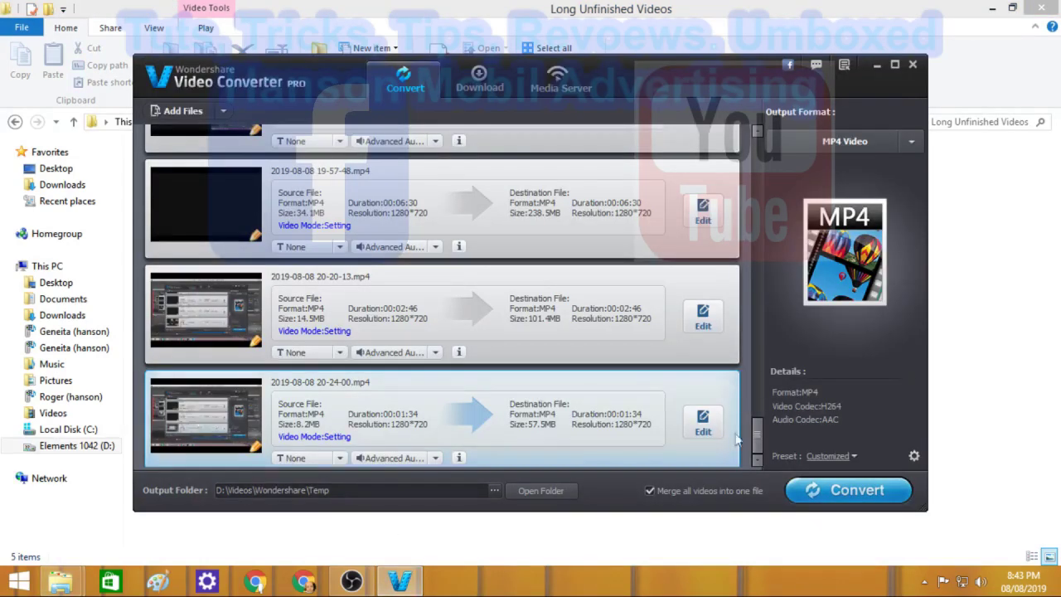
pyautogui.click(652, 489)
pyautogui.click(731, 383)
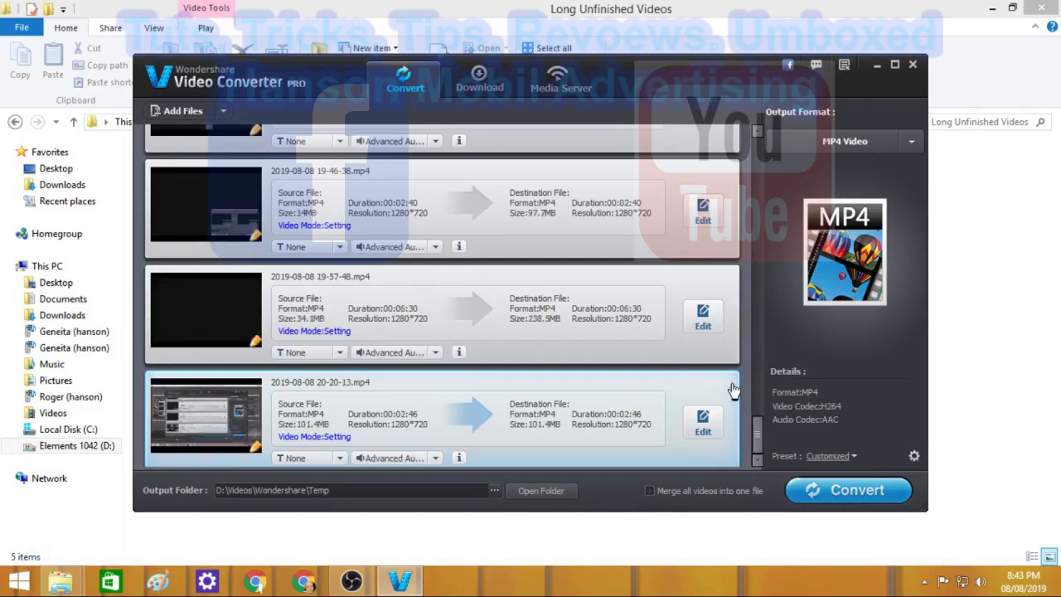
pyautogui.click(731, 382)
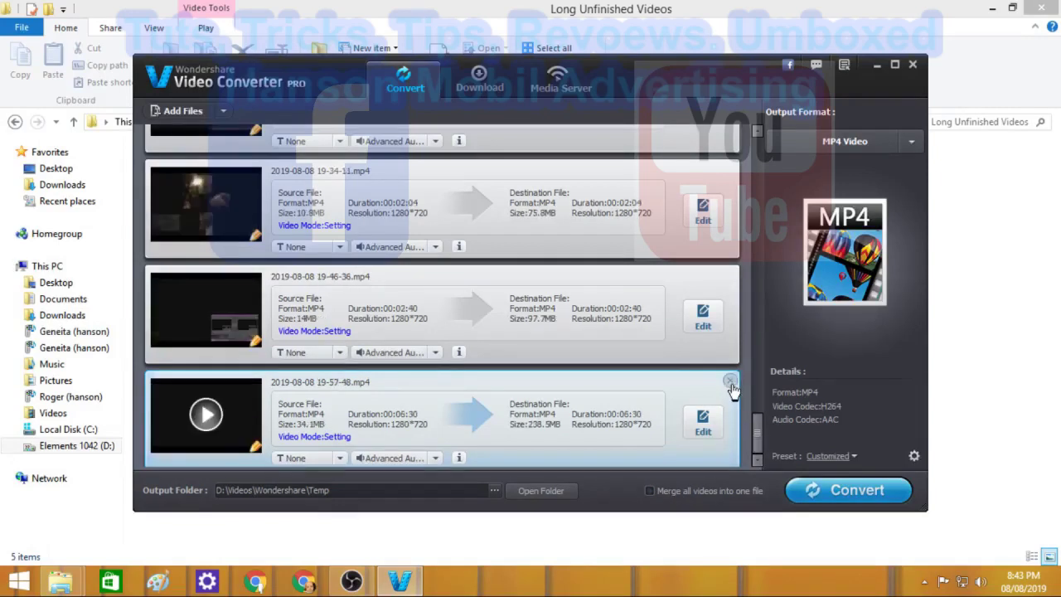
pyautogui.click(731, 383)
pyautogui.click(731, 384)
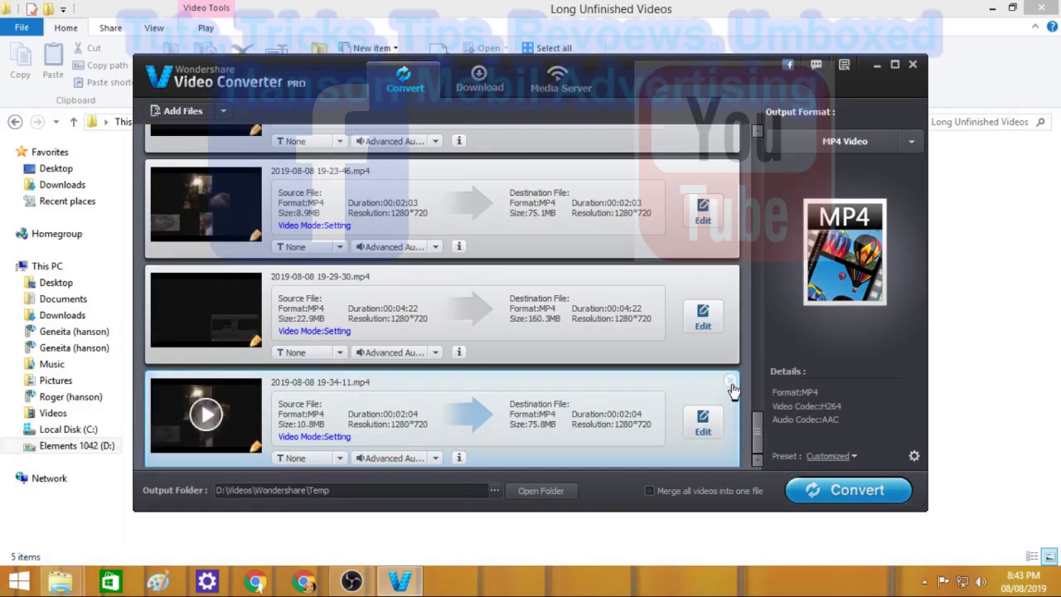
pyautogui.moveTo(725, 404)
pyautogui.click(729, 381)
pyautogui.click(731, 382)
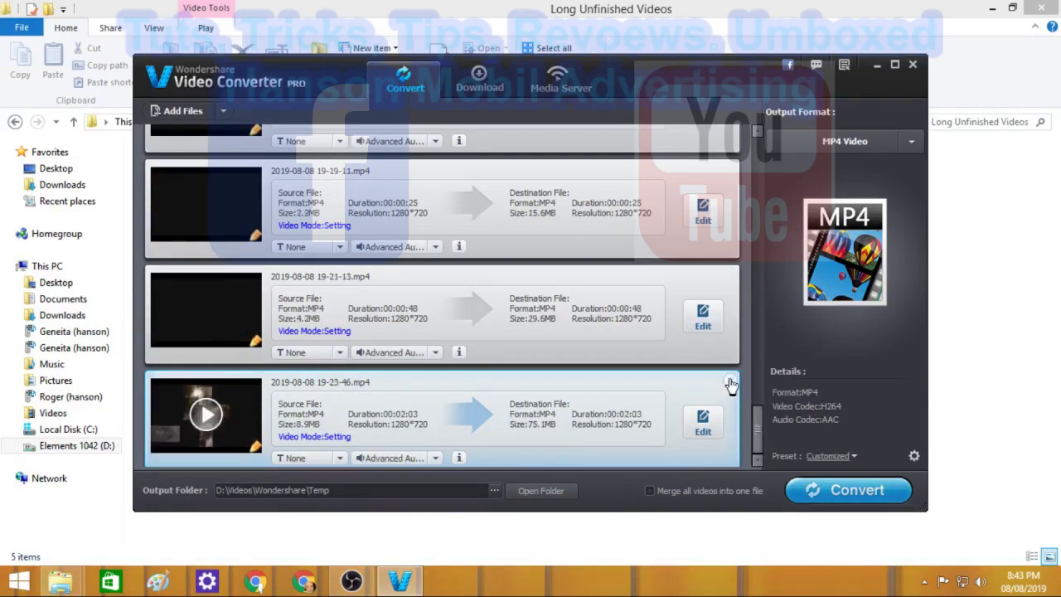
pyautogui.click(730, 383)
pyautogui.click(730, 383)
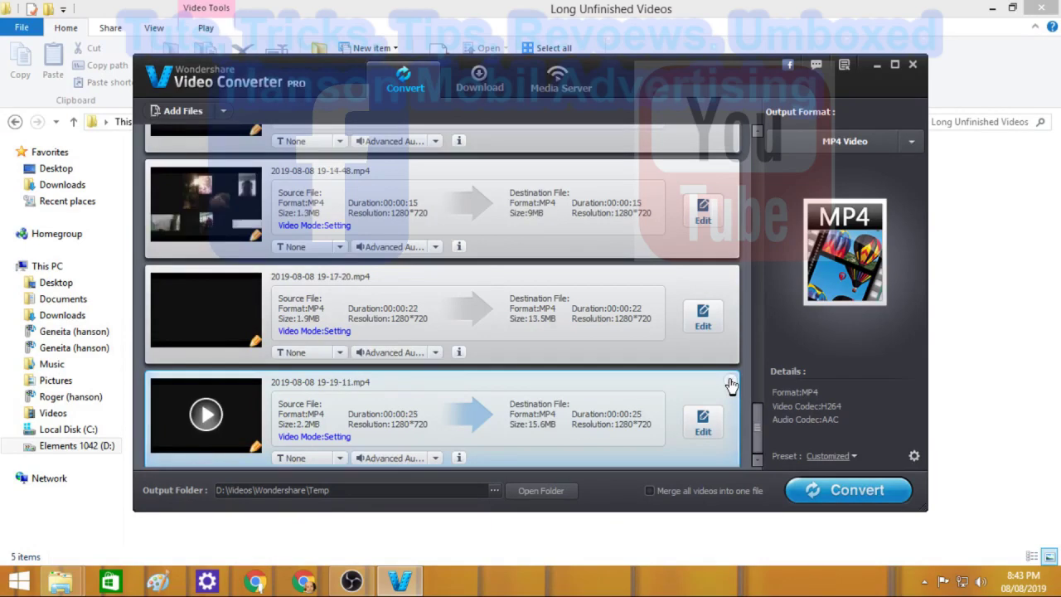
pyautogui.click(730, 383)
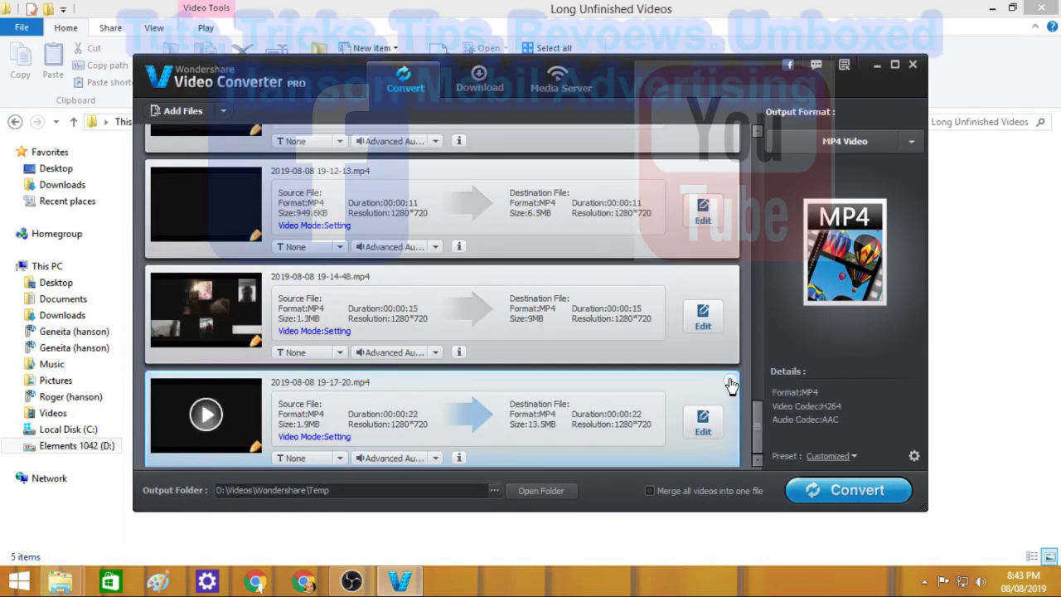
pyautogui.click(730, 383)
pyautogui.click(730, 383)
pyautogui.click(730, 383)
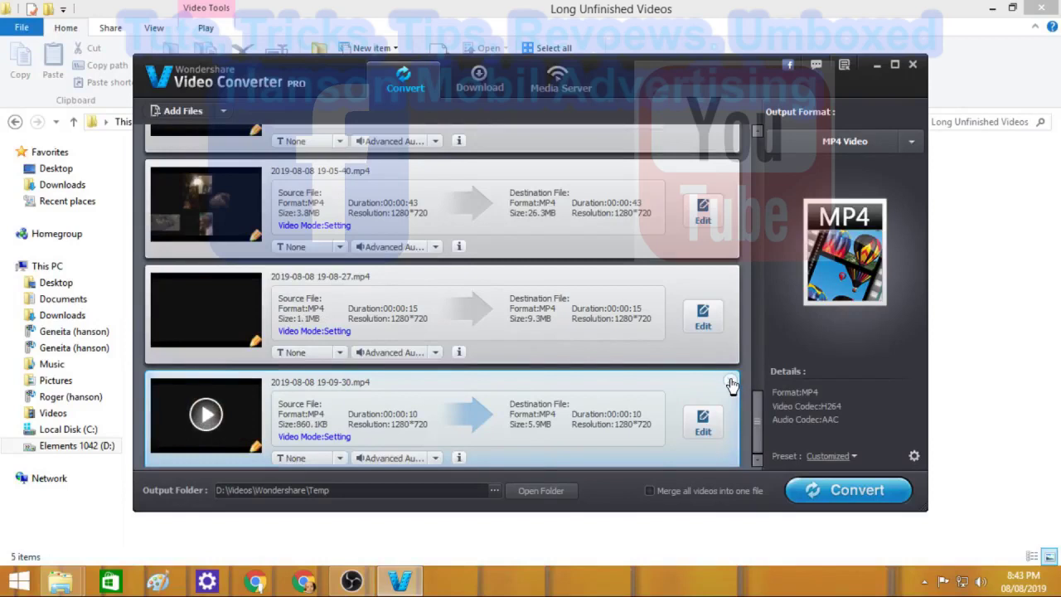
pyautogui.click(730, 383)
pyautogui.click(730, 383)
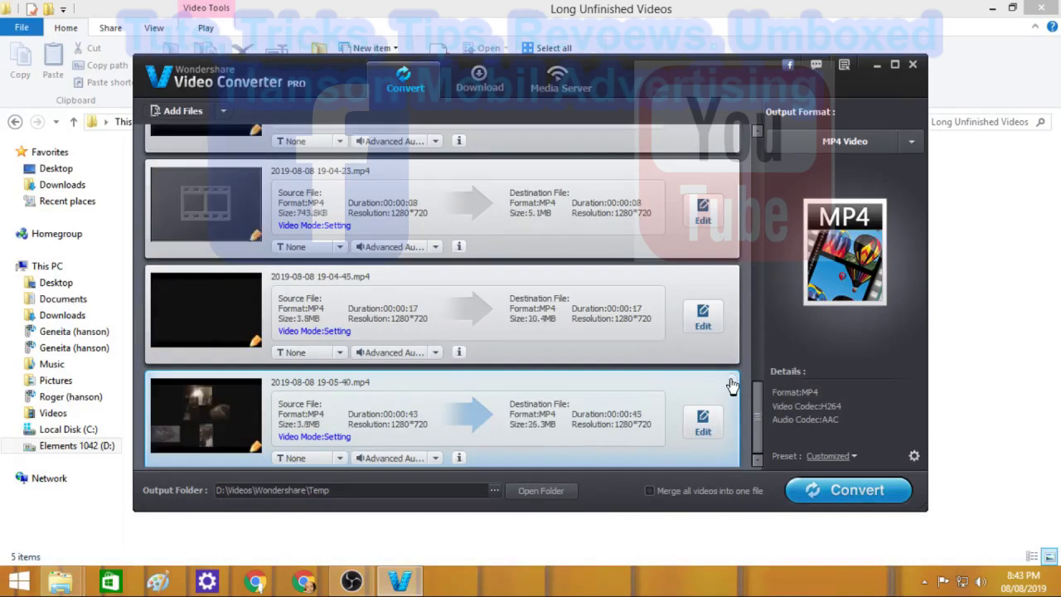
pyautogui.click(730, 383)
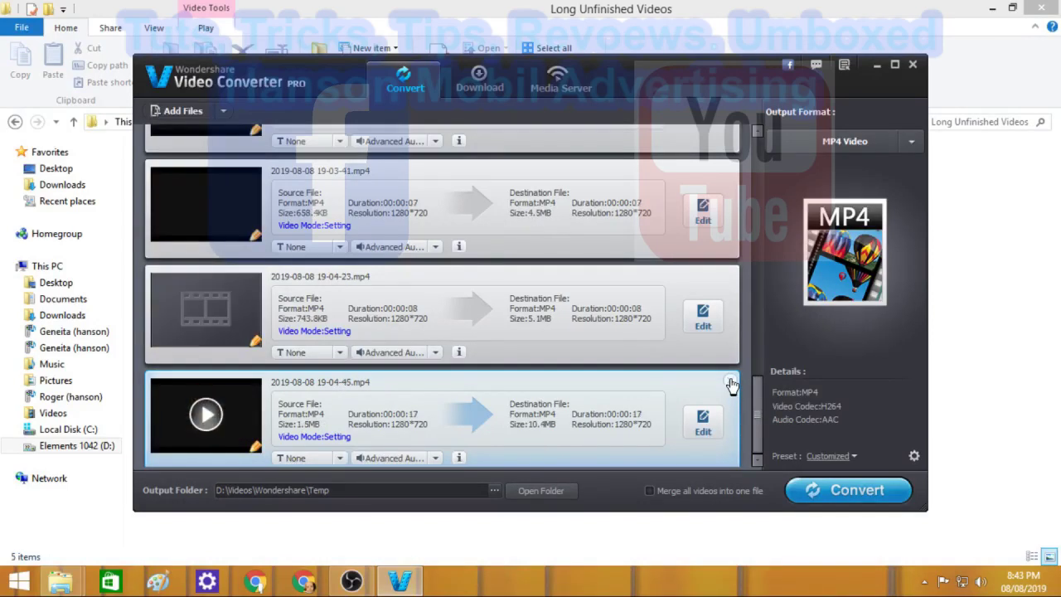
pyautogui.click(731, 383)
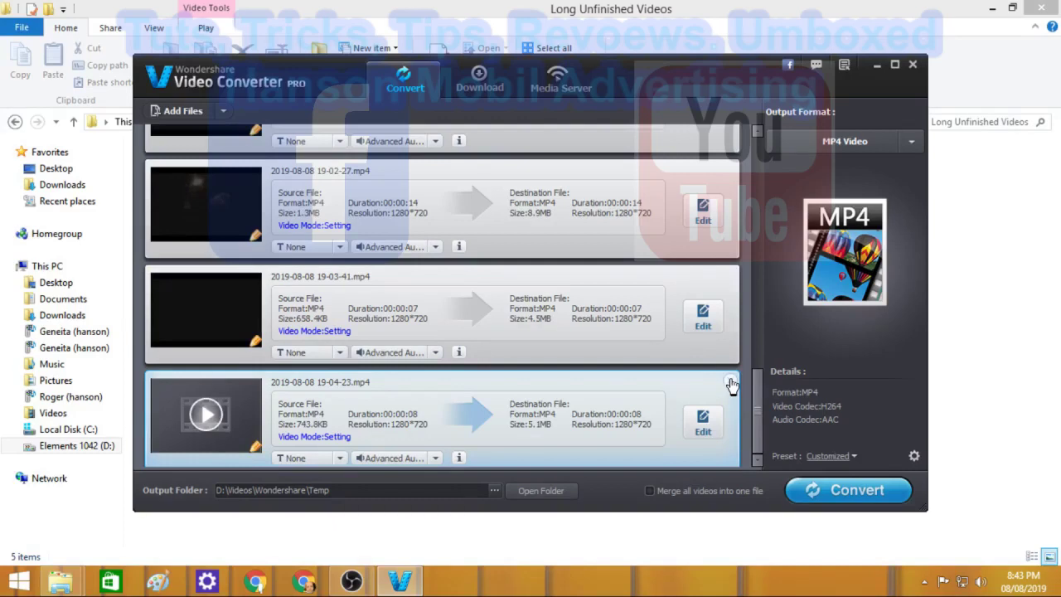
pyautogui.click(731, 382)
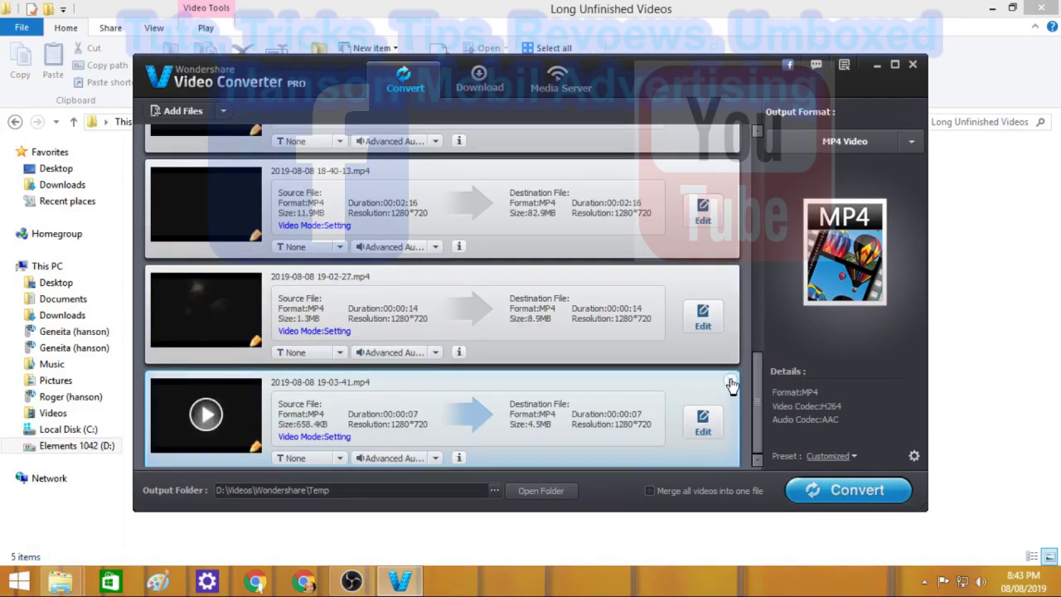
pyautogui.click(730, 383)
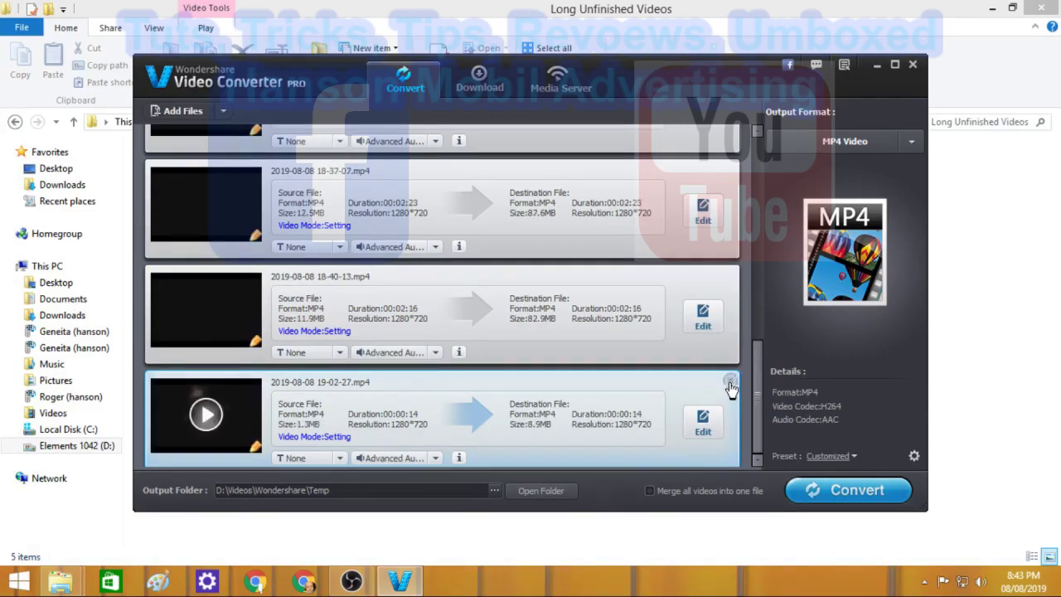
pyautogui.click(732, 385)
pyautogui.click(731, 386)
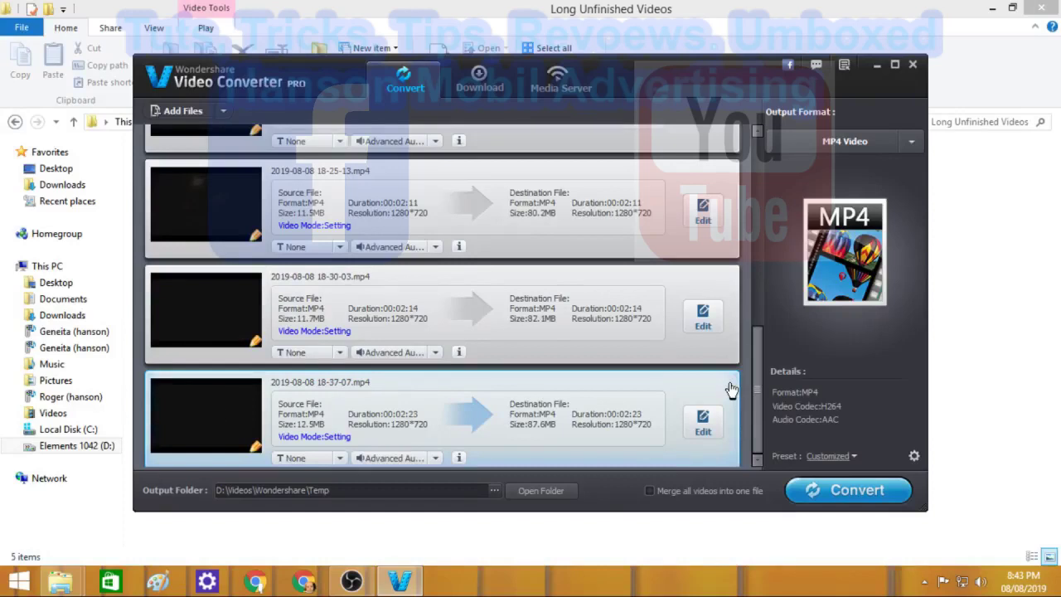
pyautogui.click(730, 383)
pyautogui.click(731, 383)
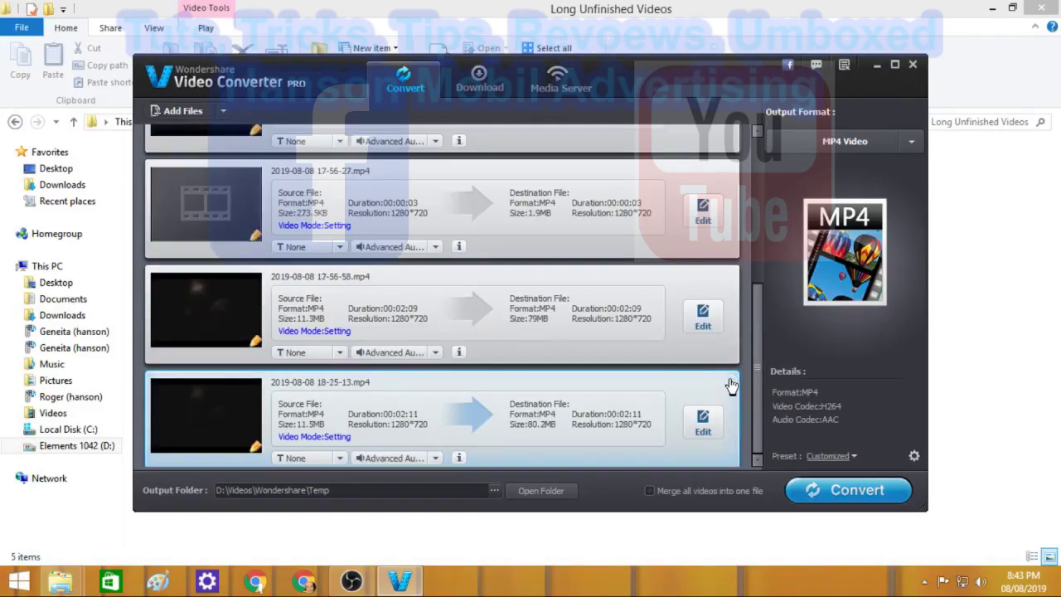
pyautogui.click(730, 383)
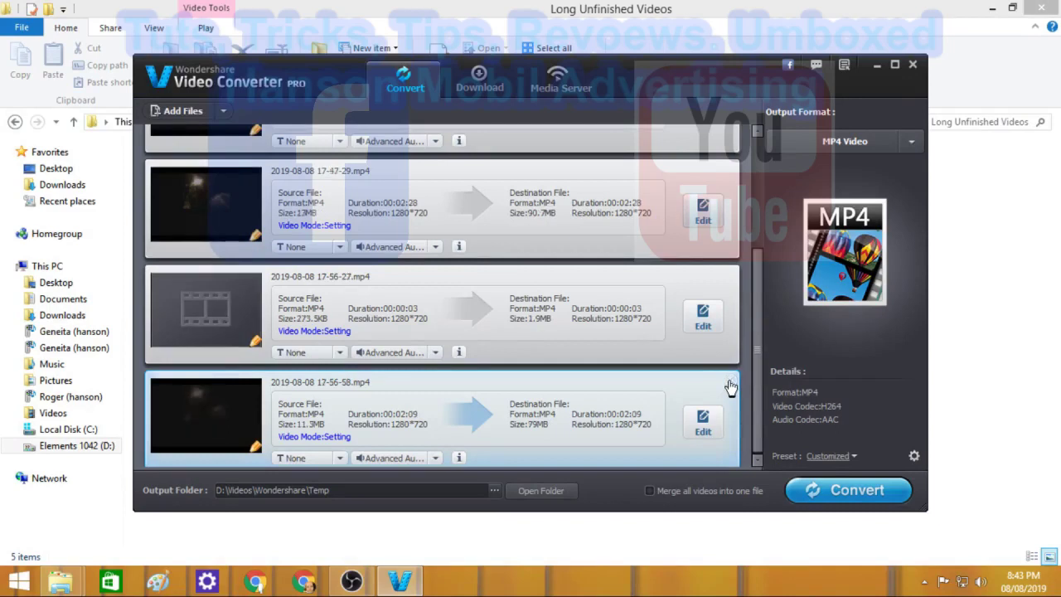
pyautogui.click(730, 383)
pyautogui.click(730, 383)
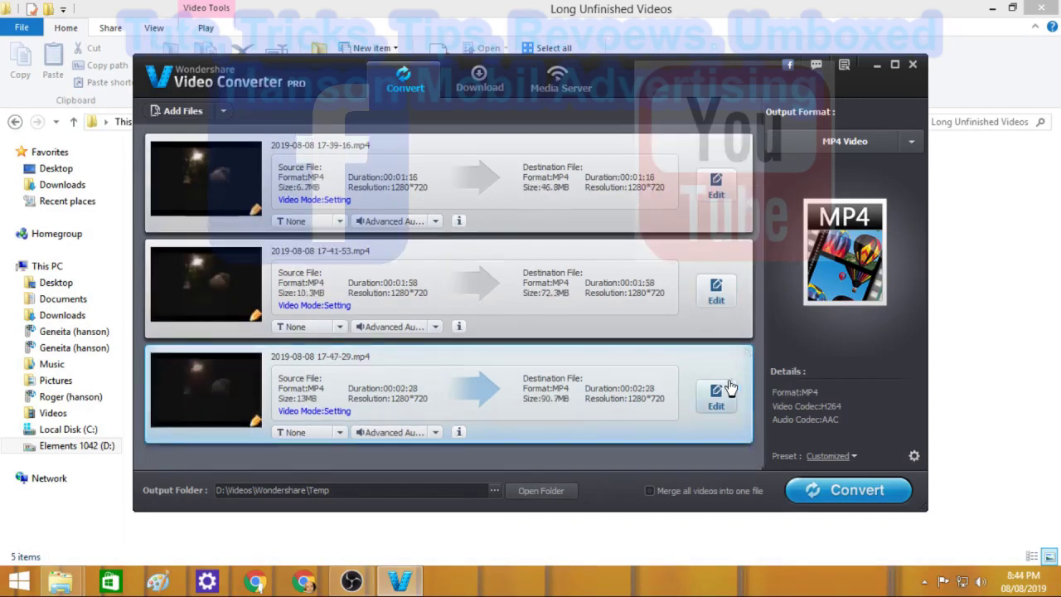
pyautogui.click(745, 356)
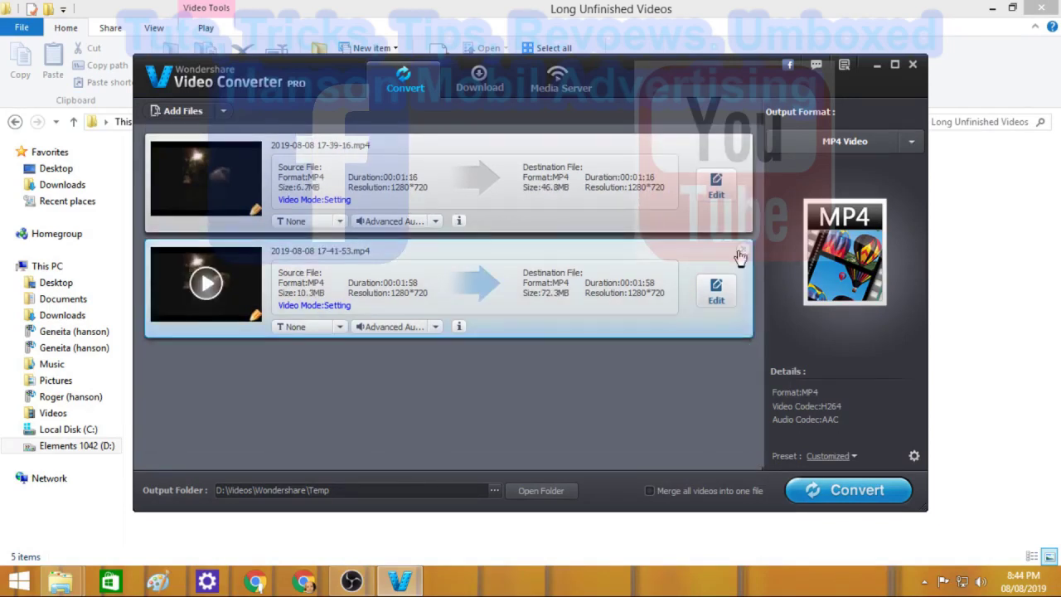
pyautogui.click(742, 248)
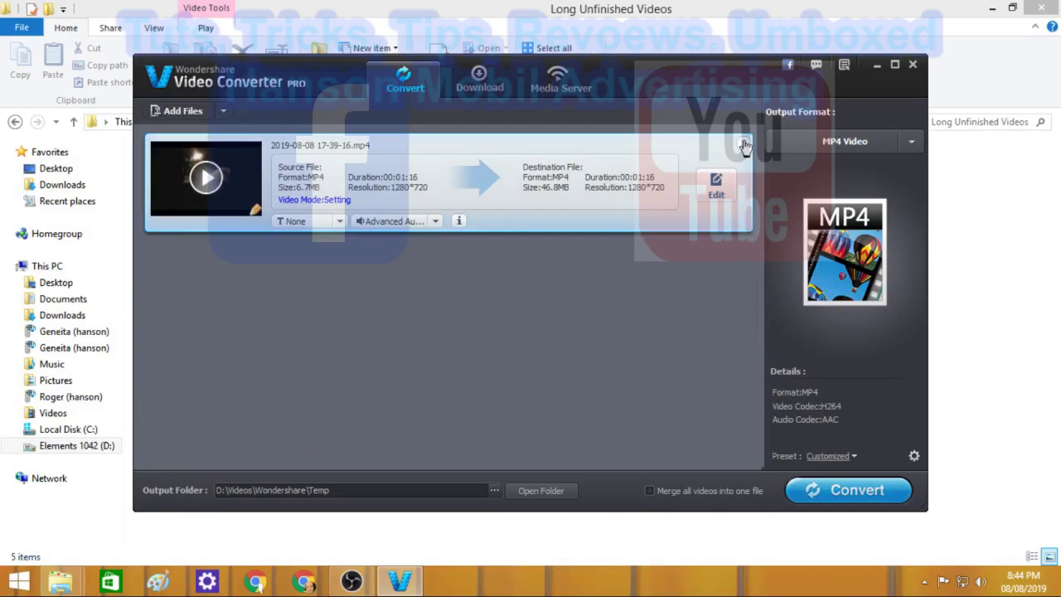
pyautogui.click(743, 140)
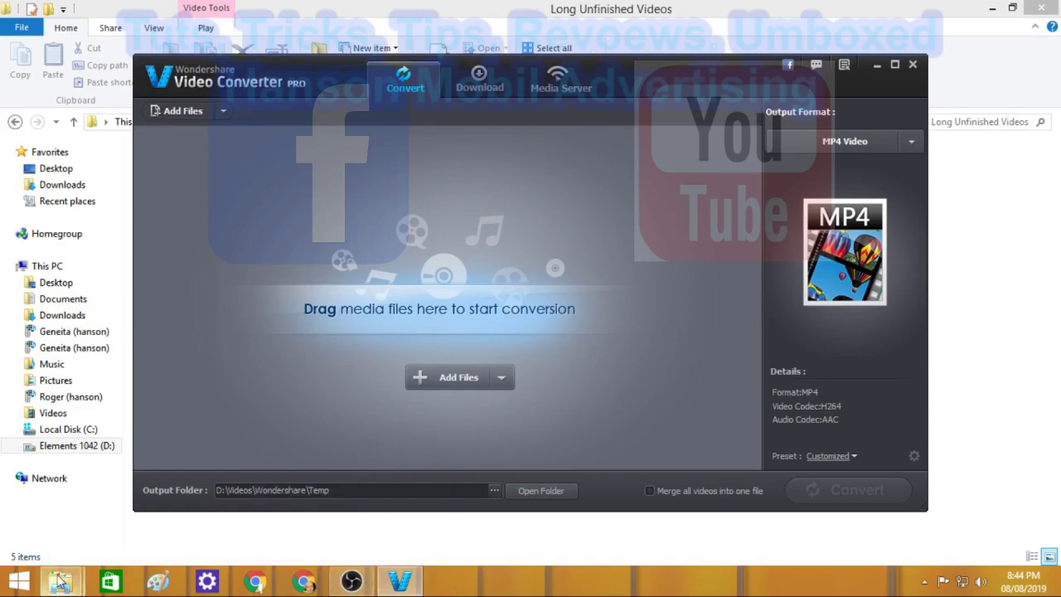
pyautogui.moveTo(60, 580)
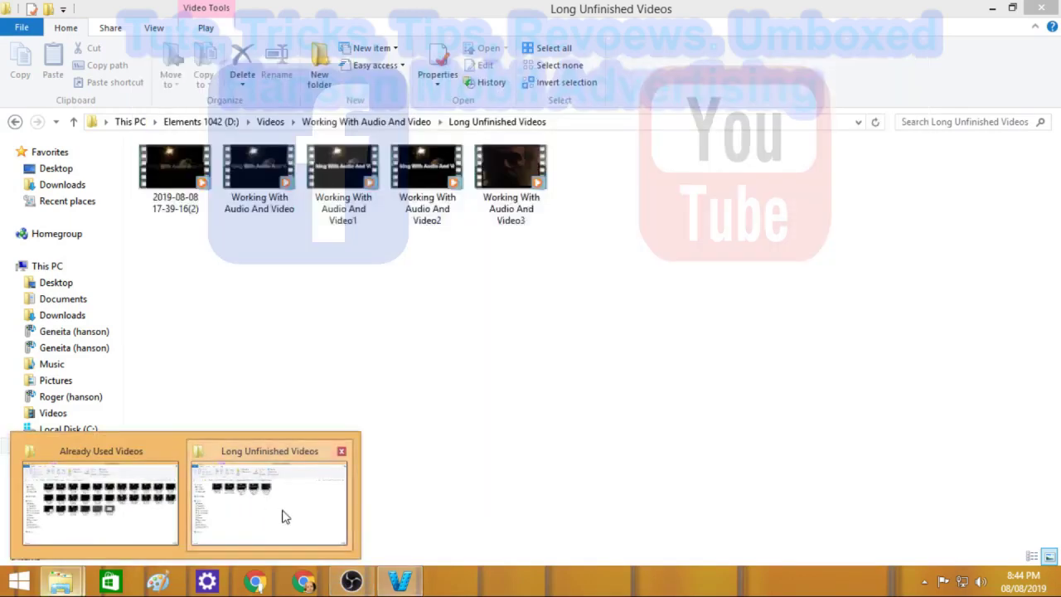
pyautogui.click(285, 516)
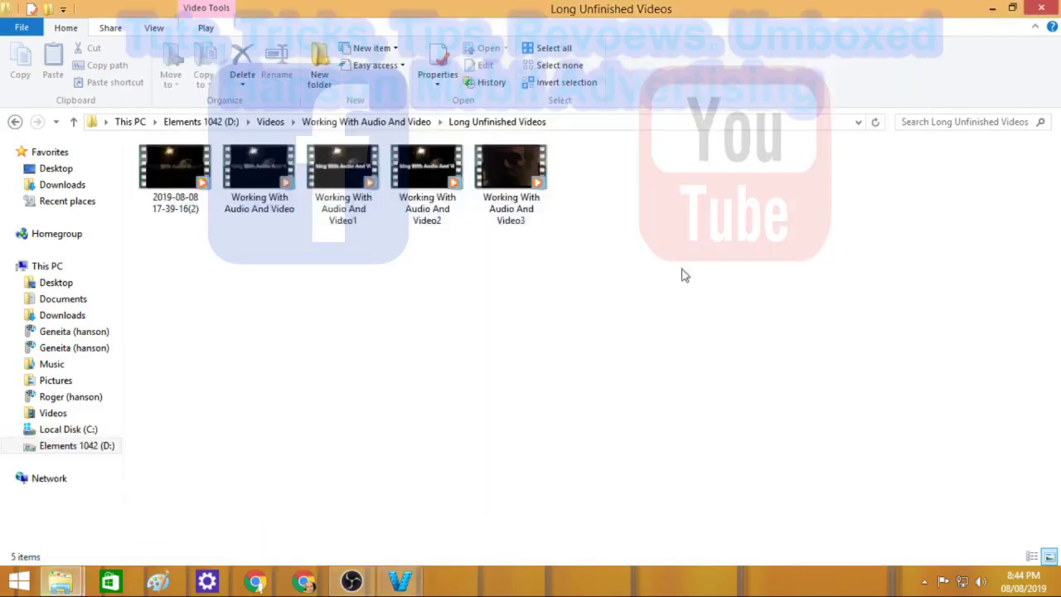
pyautogui.click(162, 157)
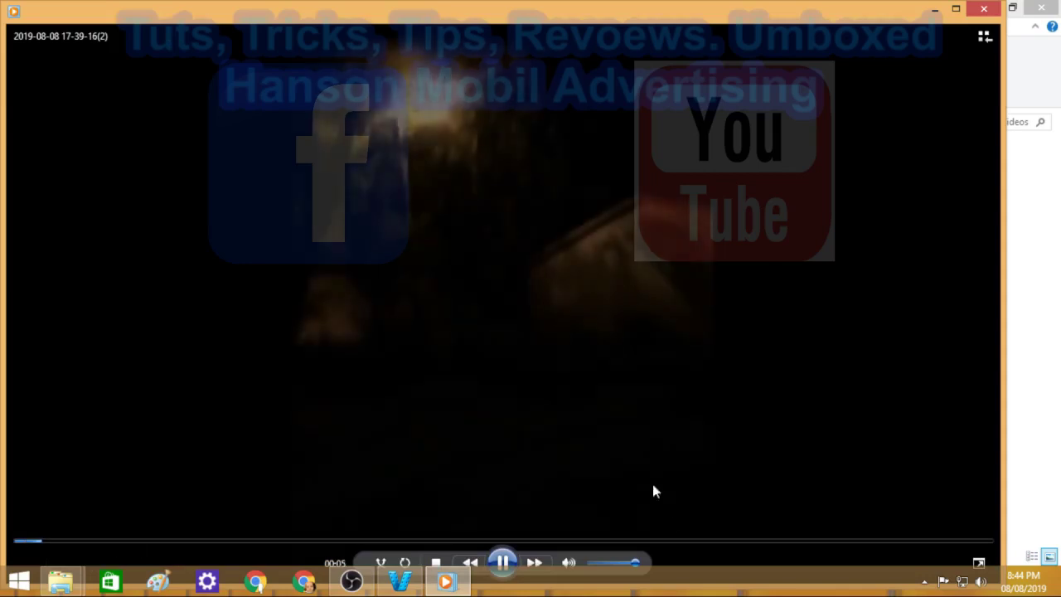
pyautogui.click(686, 543)
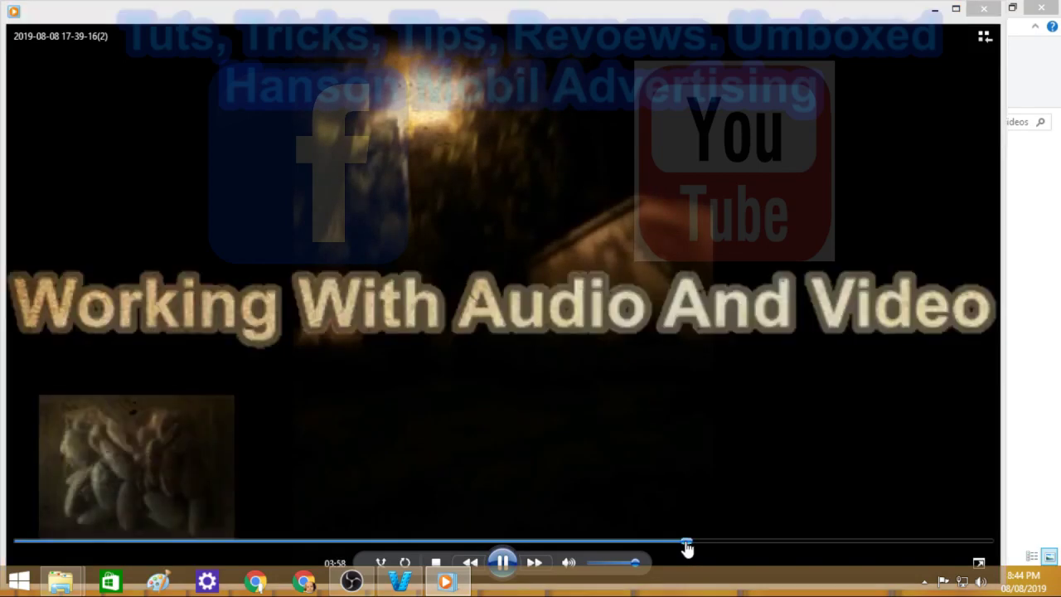
pyautogui.click(984, 8)
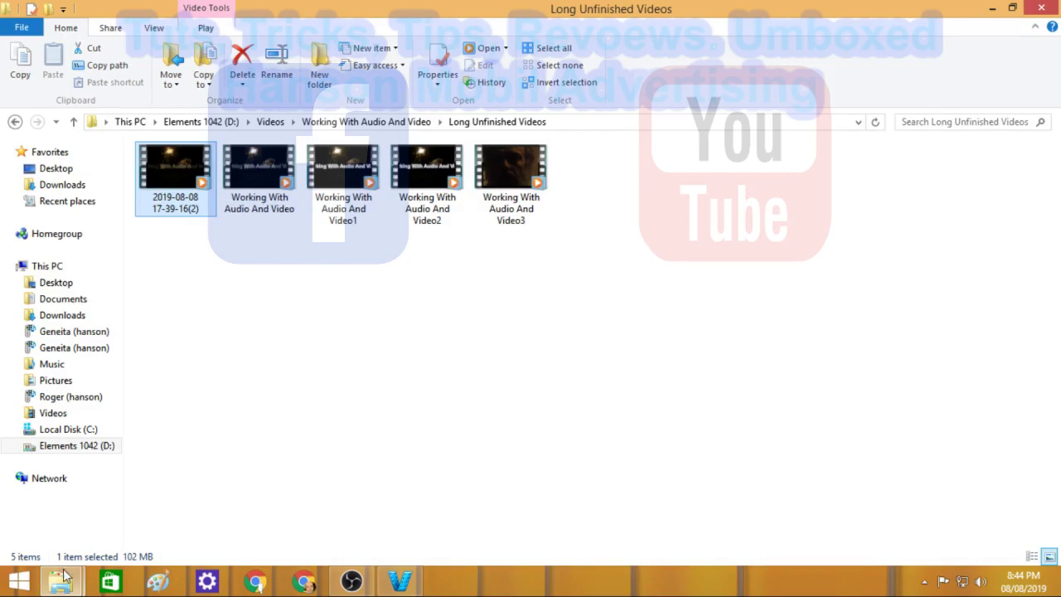
pyautogui.doubleClick(165, 161)
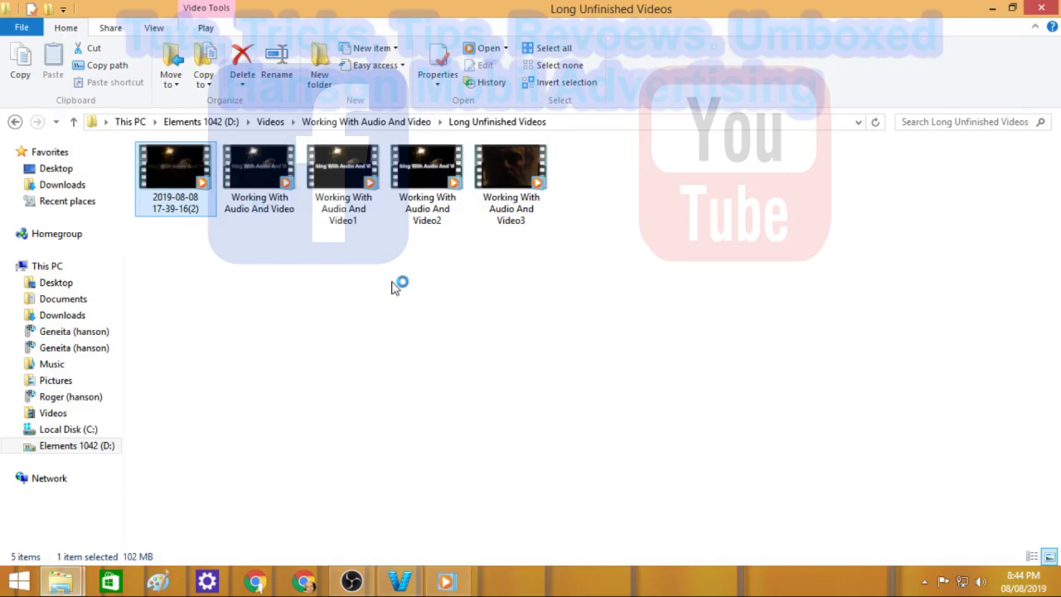
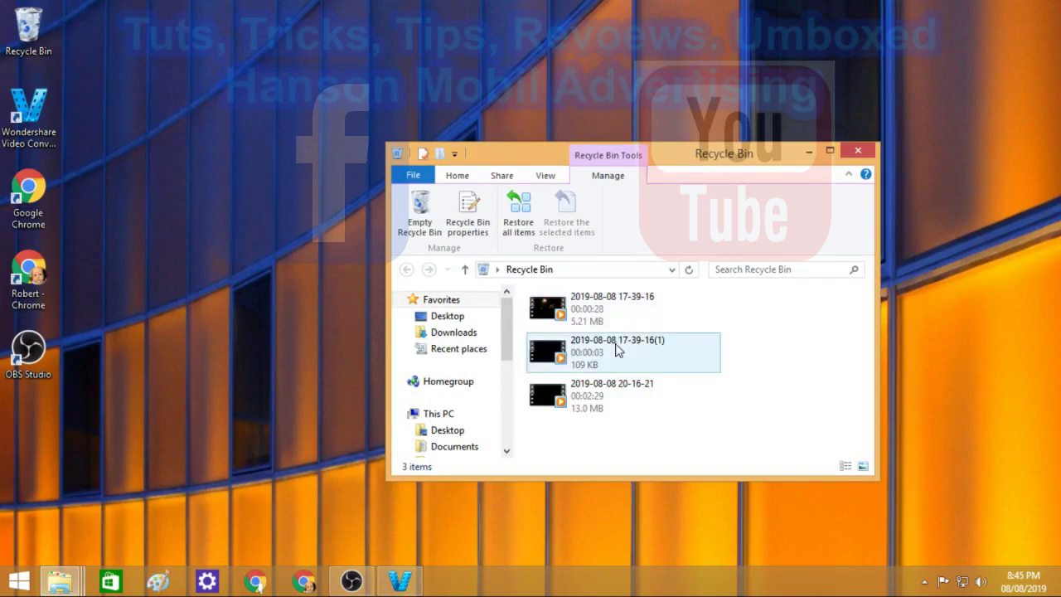
pyautogui.doubleClick(613, 405)
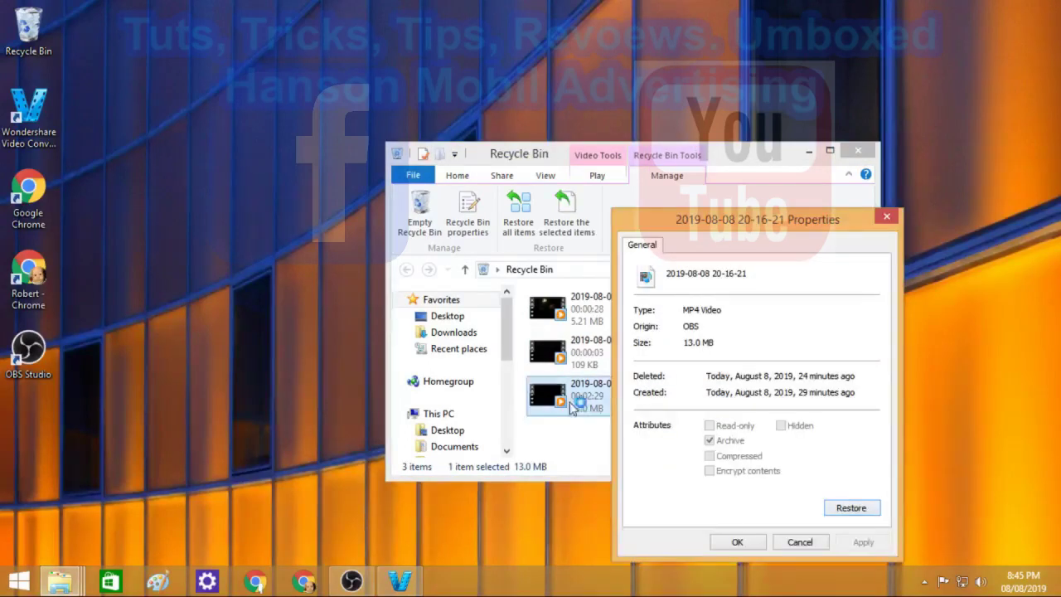
pyautogui.click(629, 449)
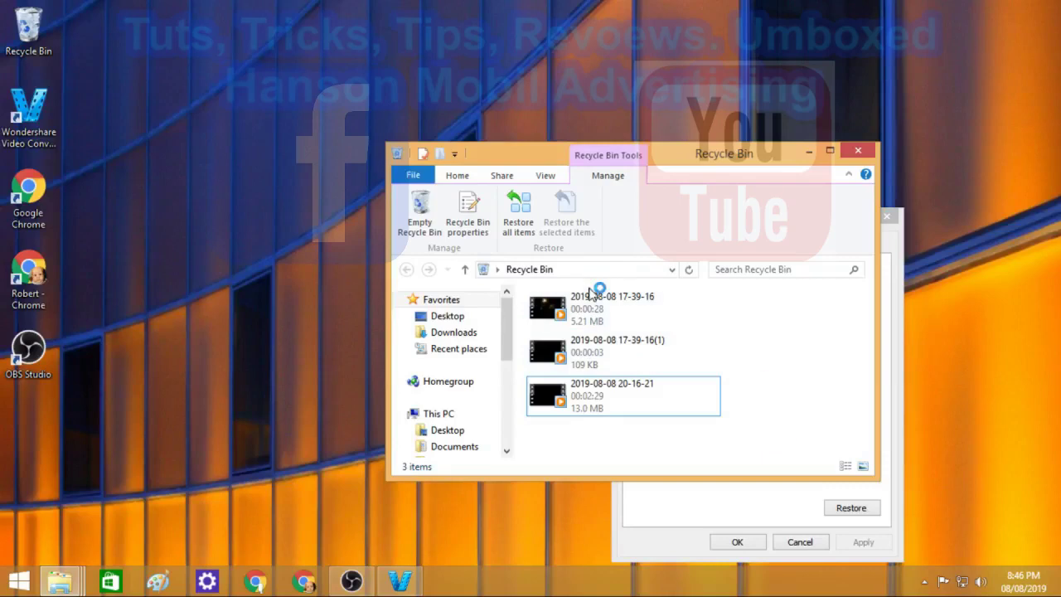
pyautogui.click(860, 153)
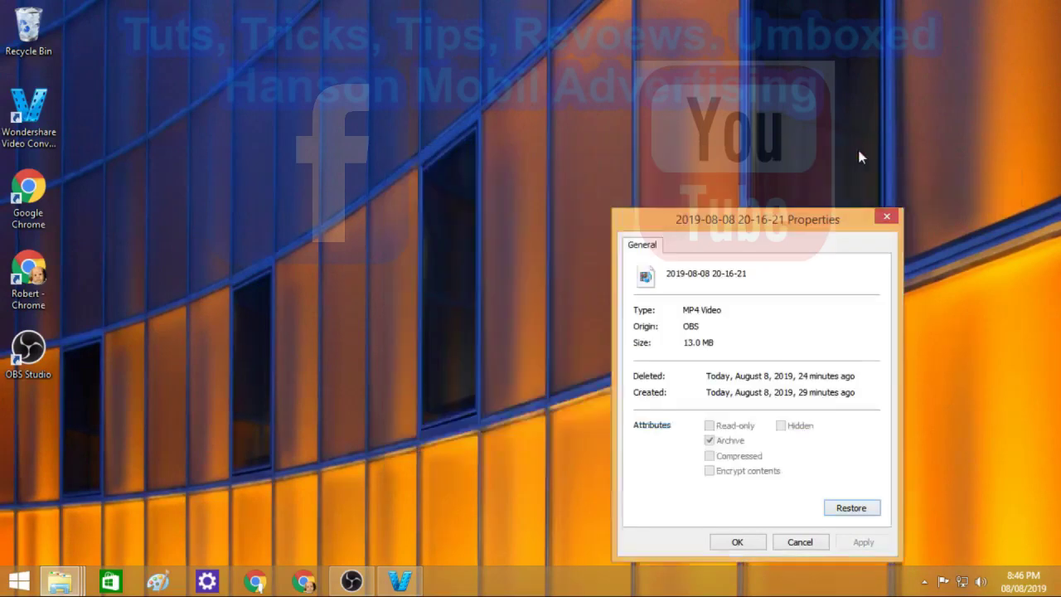
pyautogui.click(888, 218)
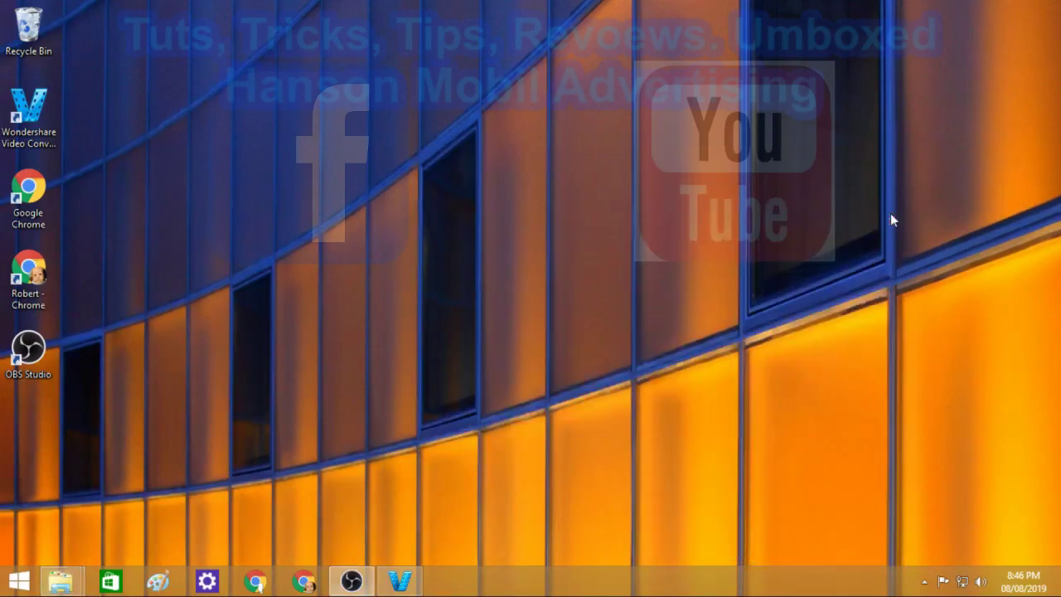
# - Bring up the converter briefly, return to File Explorer, and check the inner Temp folder under Videos, Wondershare on the Elements drive
pyautogui.click(415, 579)
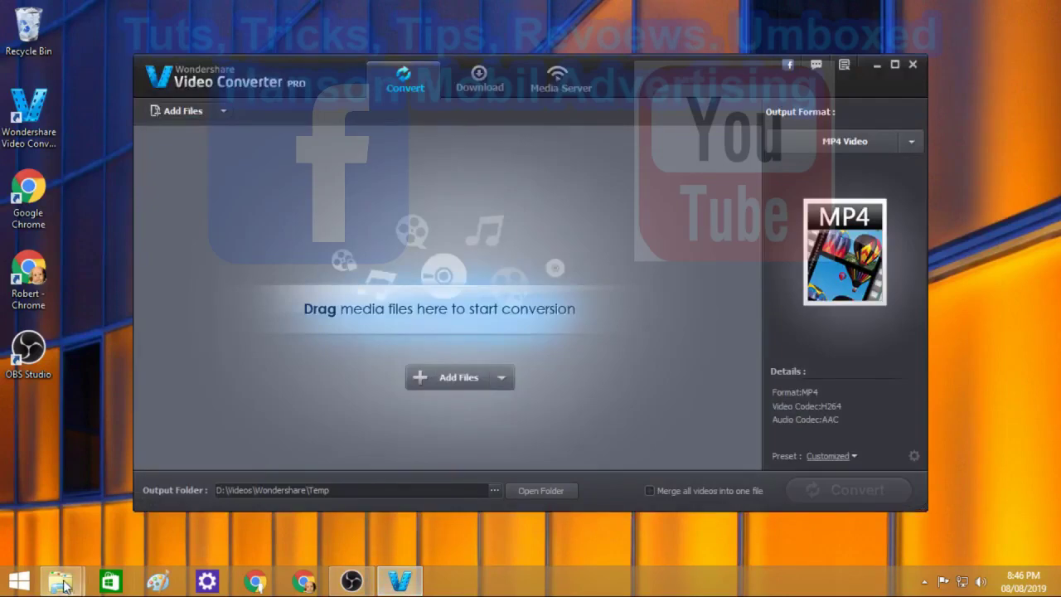
pyautogui.moveTo(63, 586)
pyautogui.click(270, 512)
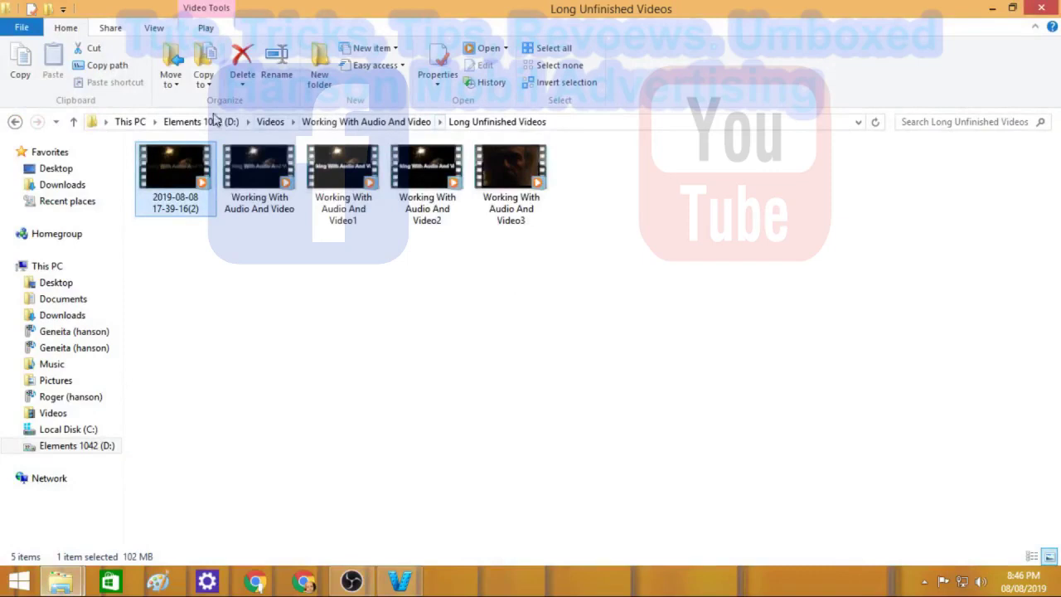
pyautogui.click(182, 122)
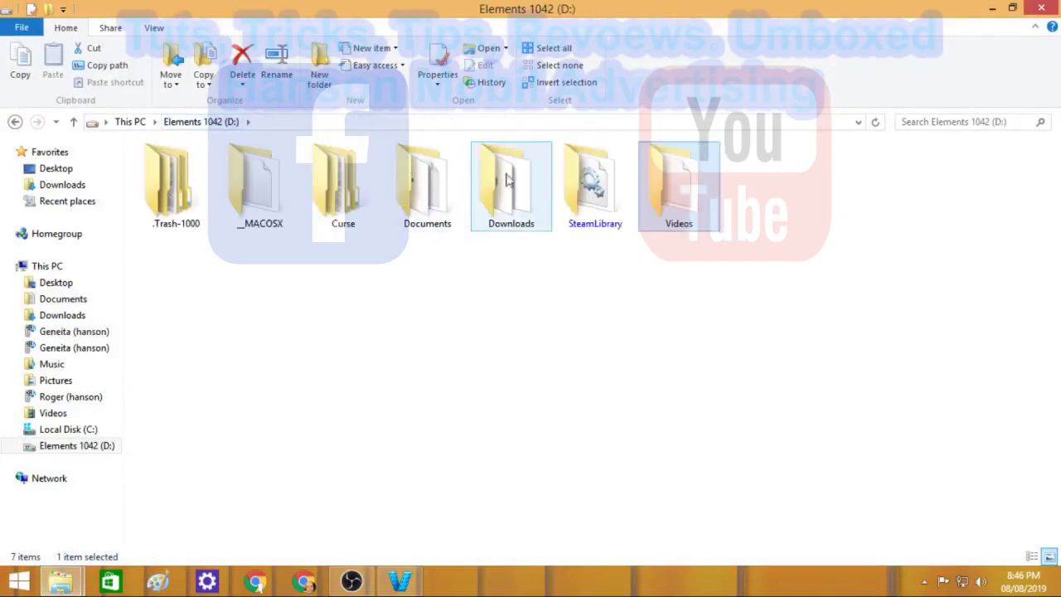
pyautogui.doubleClick(678, 186)
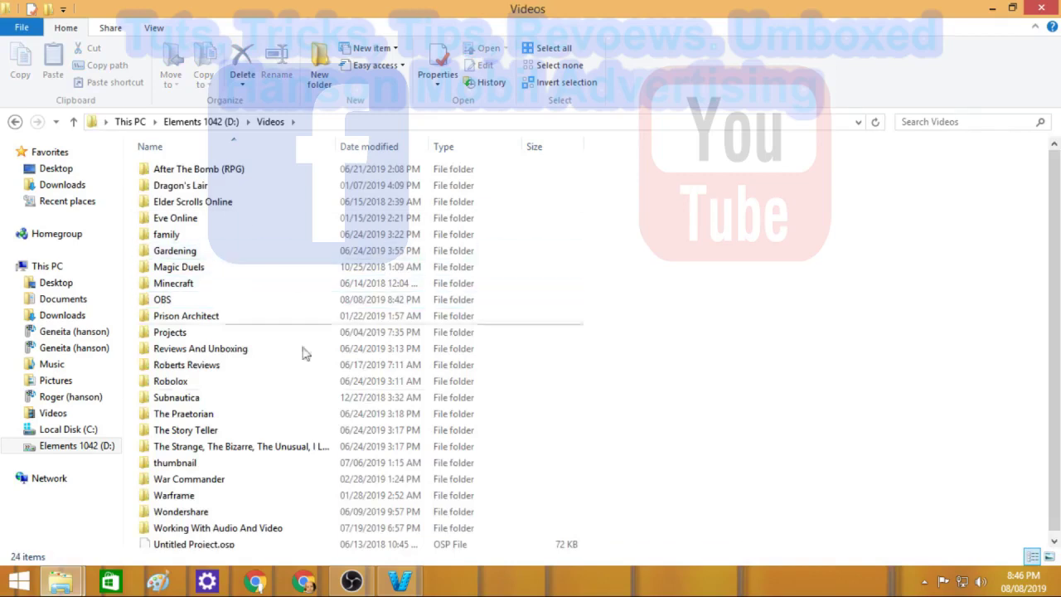
pyautogui.doubleClick(304, 522)
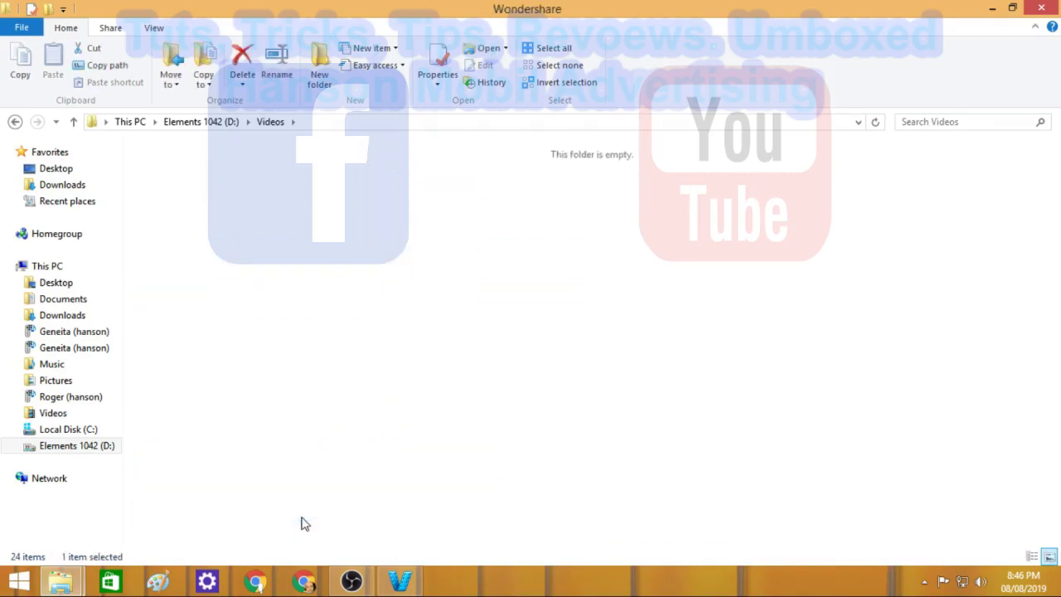
pyautogui.doubleClick(170, 199)
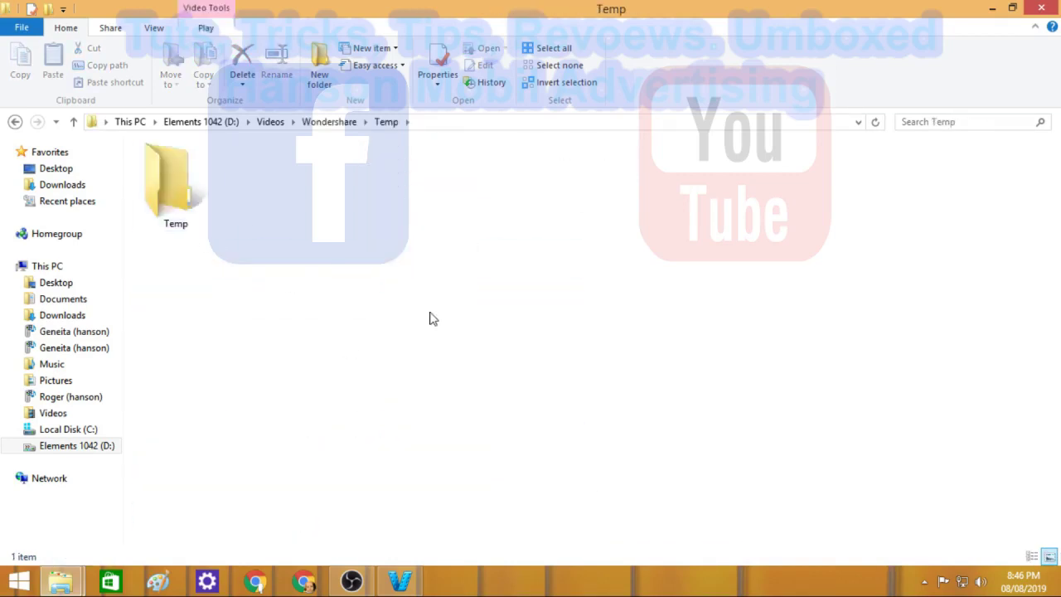
pyautogui.doubleClick(189, 199)
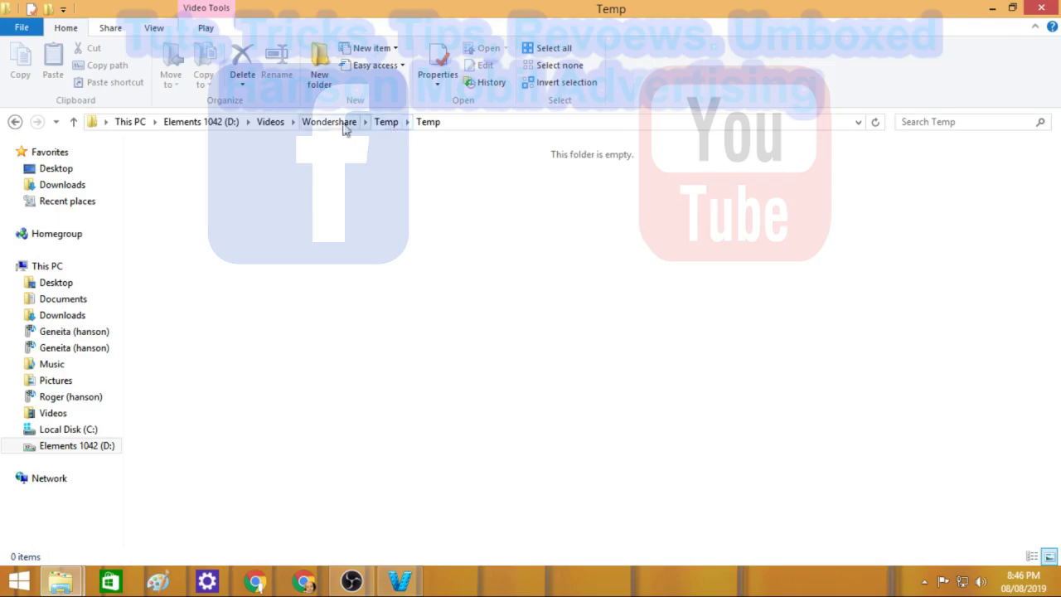
pyautogui.click(273, 123)
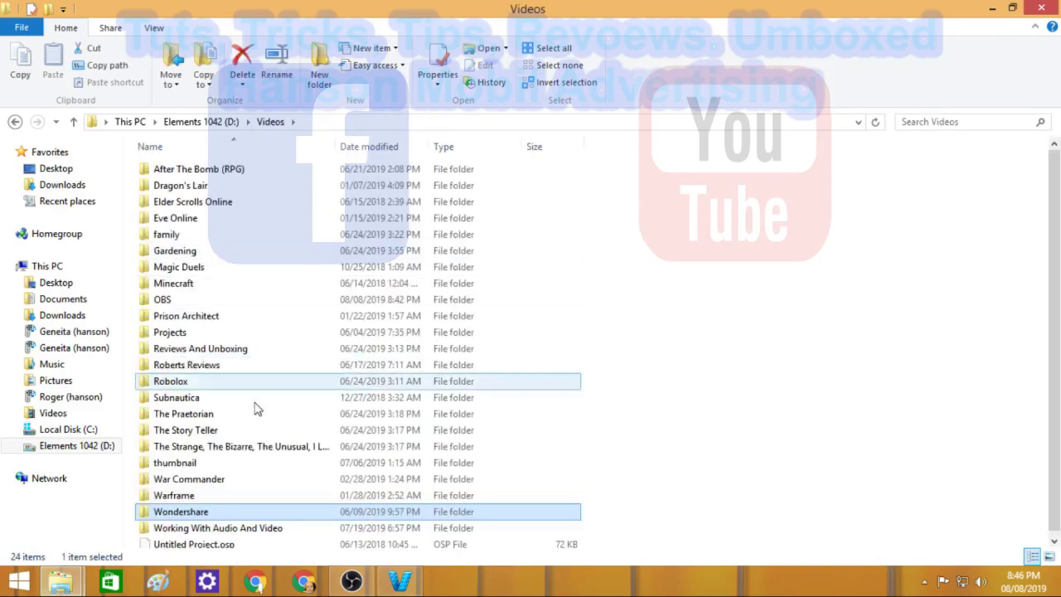
pyautogui.doubleClick(267, 527)
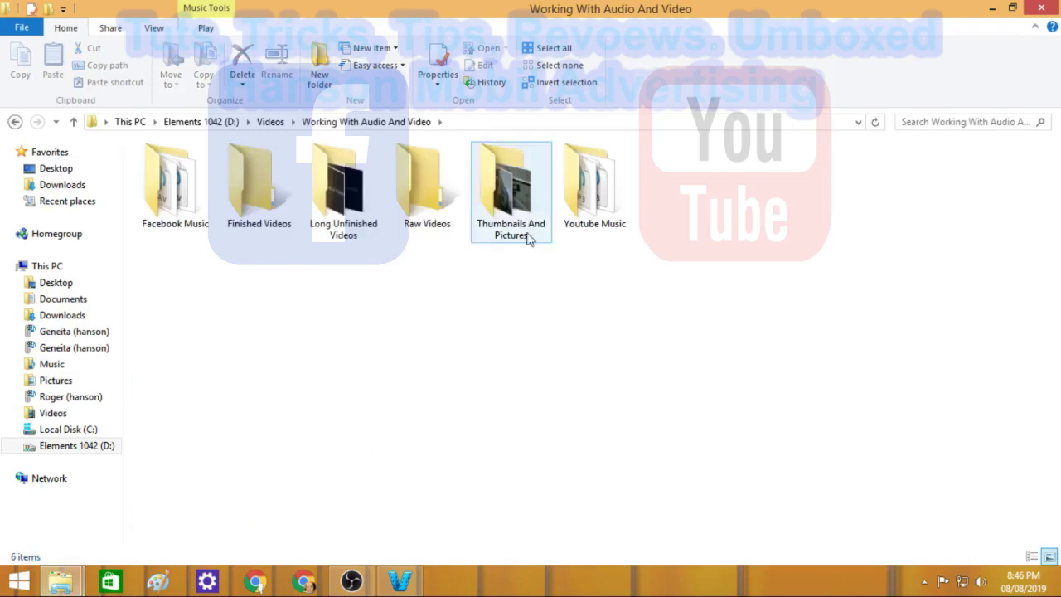
pyautogui.doubleClick(340, 193)
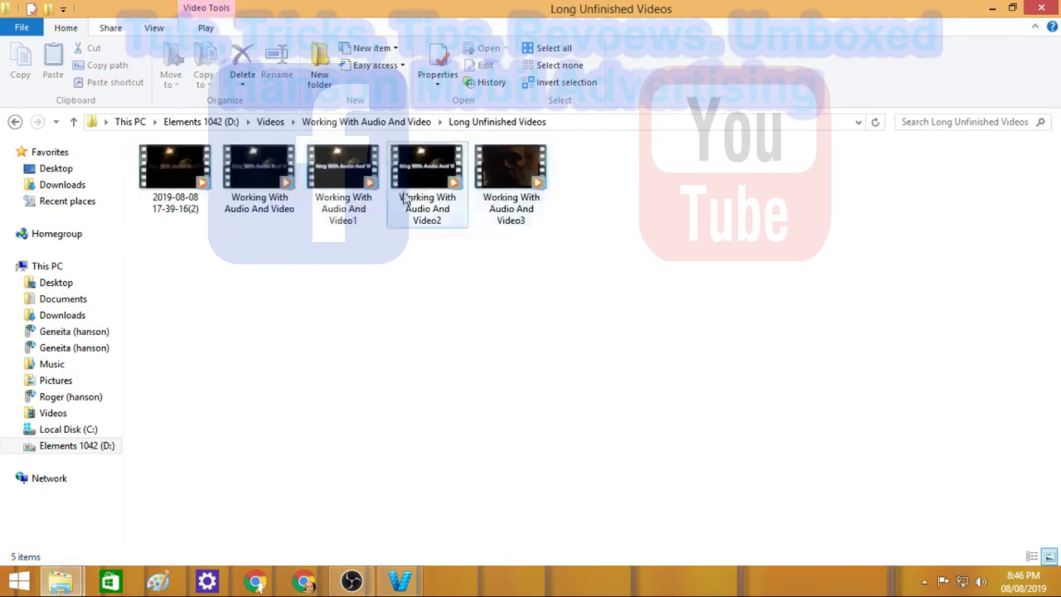
pyautogui.click(186, 167)
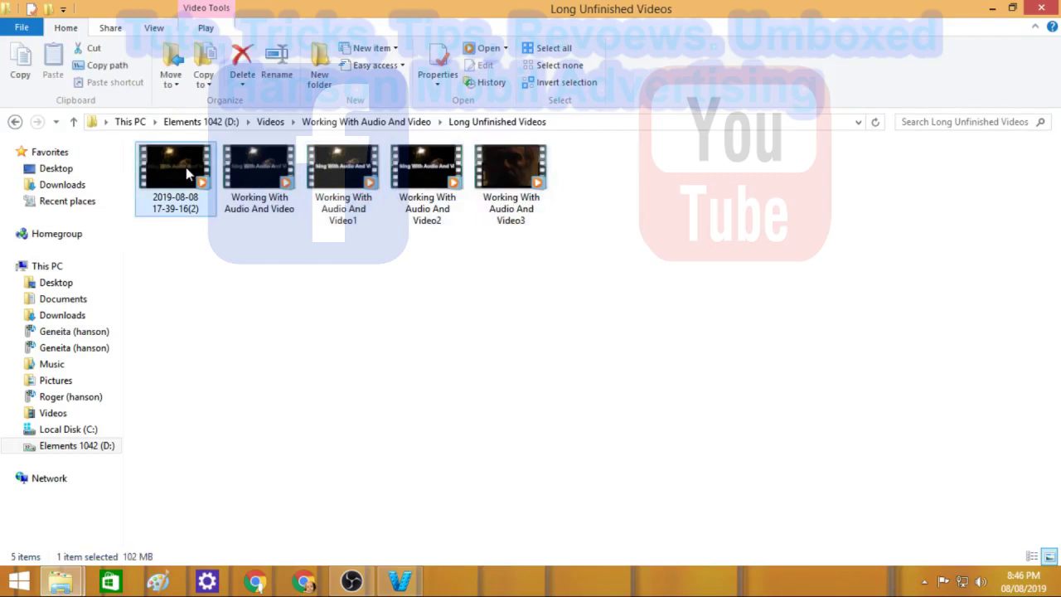
# - Switch to Wondershare Video Converter, view the OBS folder in the Add Files dialog, and cancel without adding a file
pyautogui.click(399, 583)
pyautogui.click(398, 585)
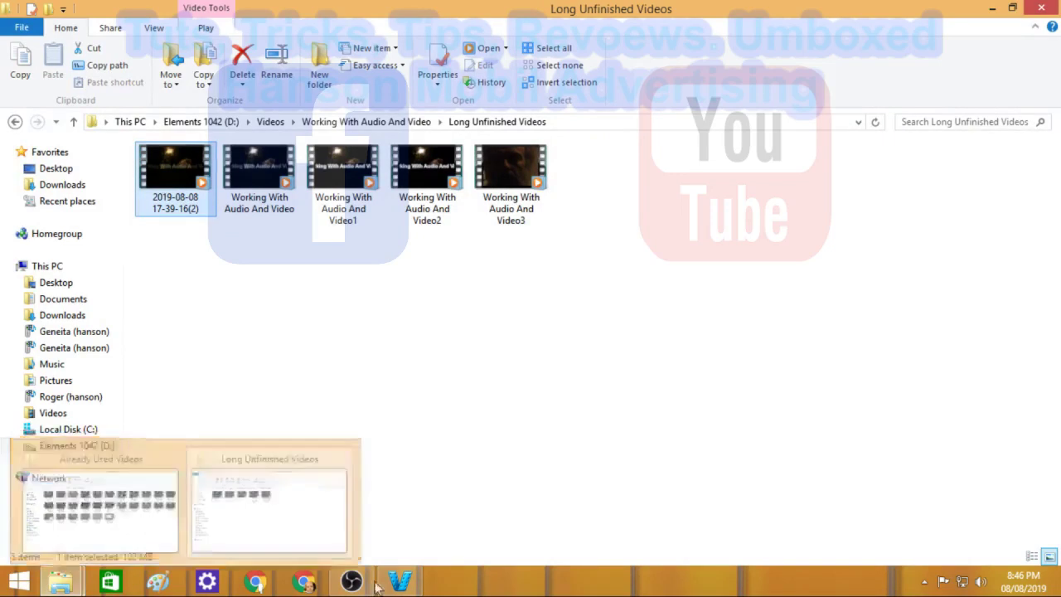
pyautogui.click(400, 584)
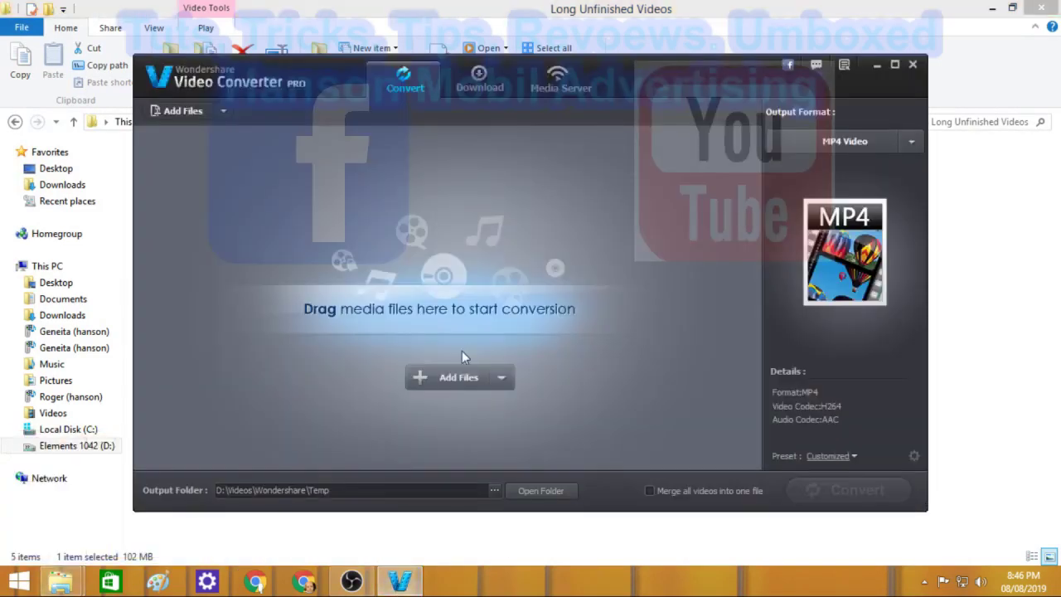
pyautogui.click(454, 379)
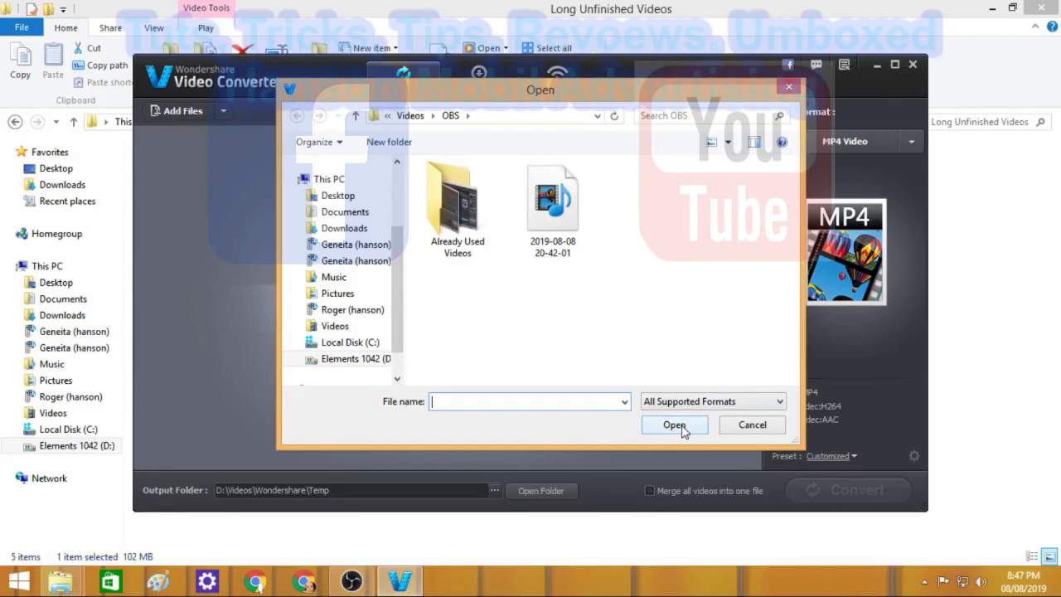
pyautogui.click(752, 428)
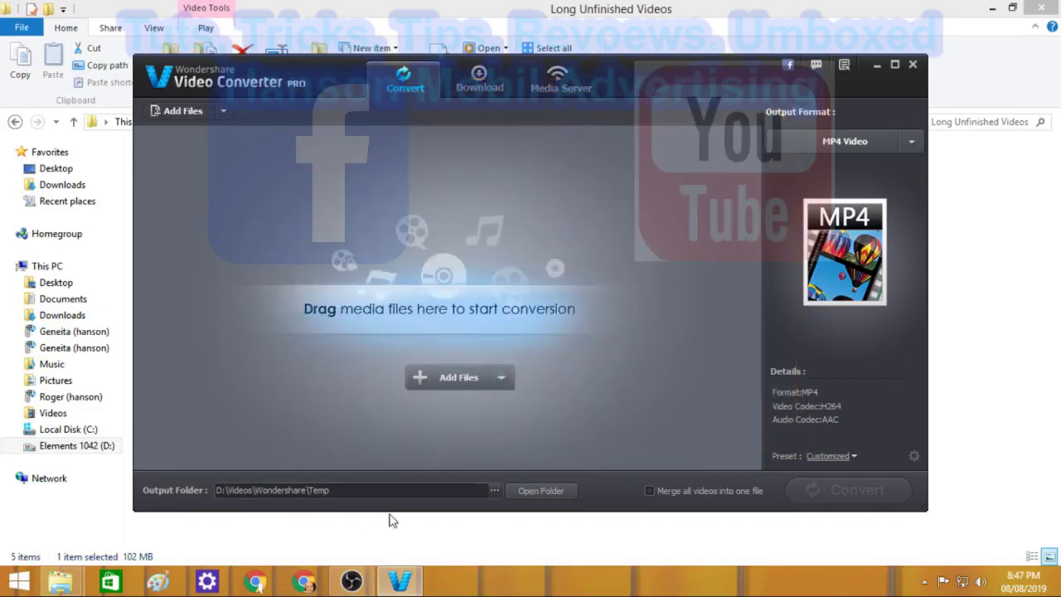
# - Switch to OBS Studio, minimize it, and look through the converter's list for which videos are finished and which are still unconverted
pyautogui.click(351, 582)
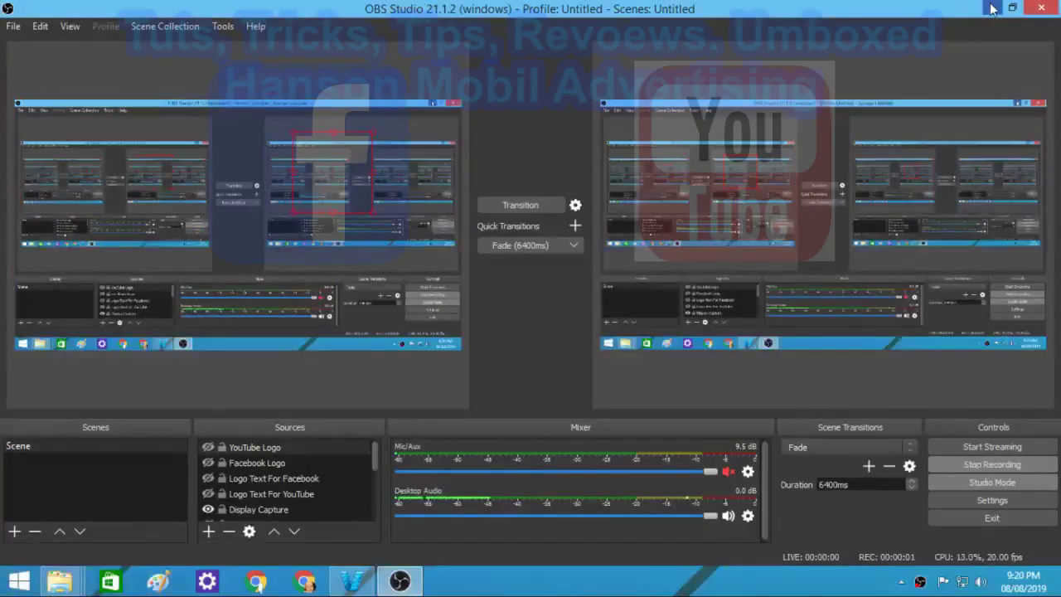
pyautogui.click(992, 9)
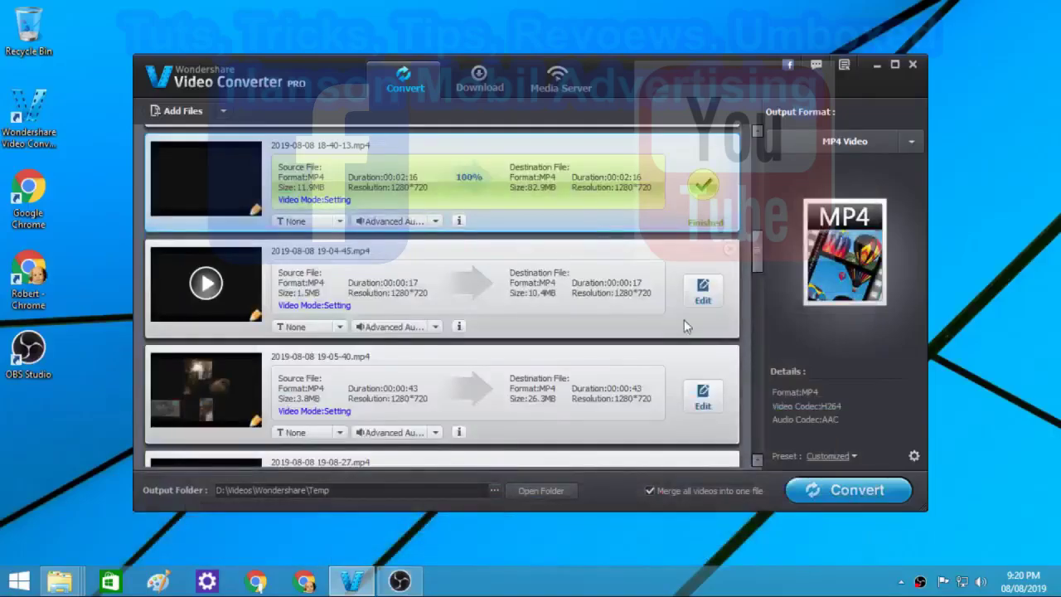
pyautogui.moveTo(761, 259); pyautogui.dragTo(765, 153)
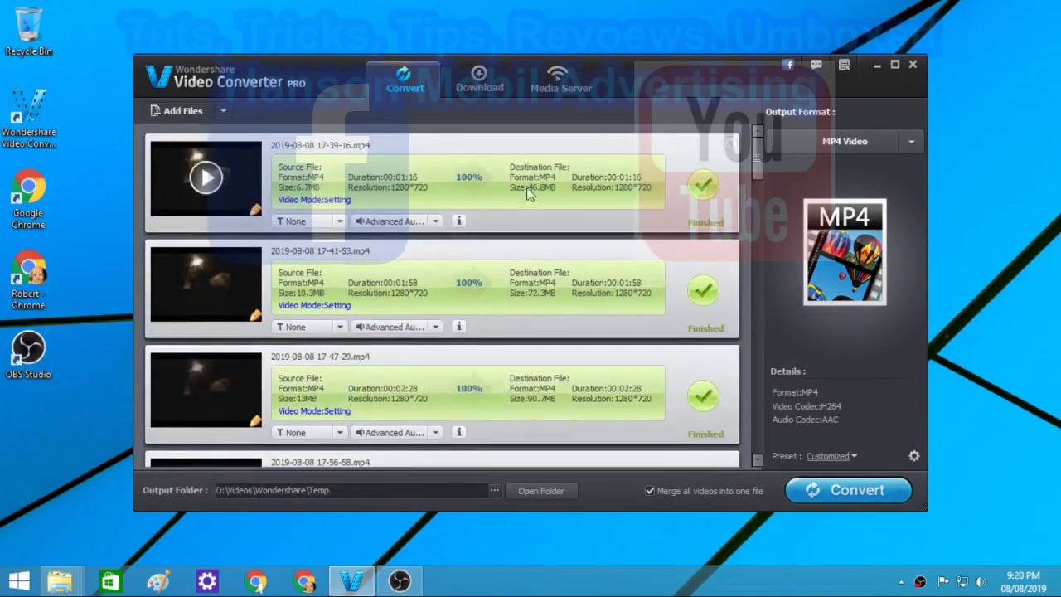
pyautogui.click(757, 461)
pyautogui.click(758, 461)
pyautogui.click(757, 461)
pyautogui.click(758, 461)
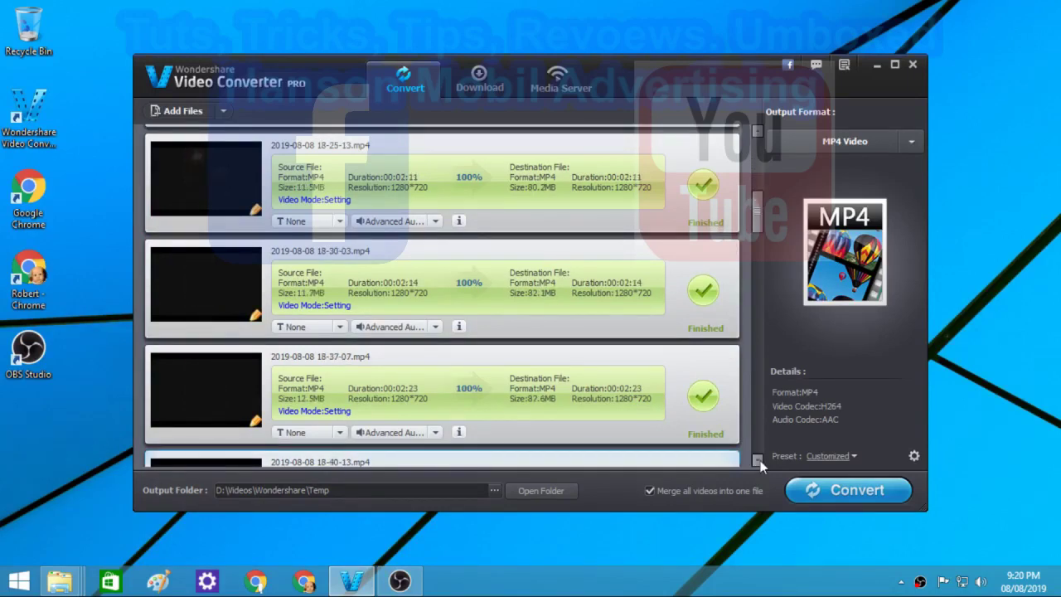
pyautogui.click(758, 461)
pyautogui.moveTo(761, 205); pyautogui.dragTo(754, 232)
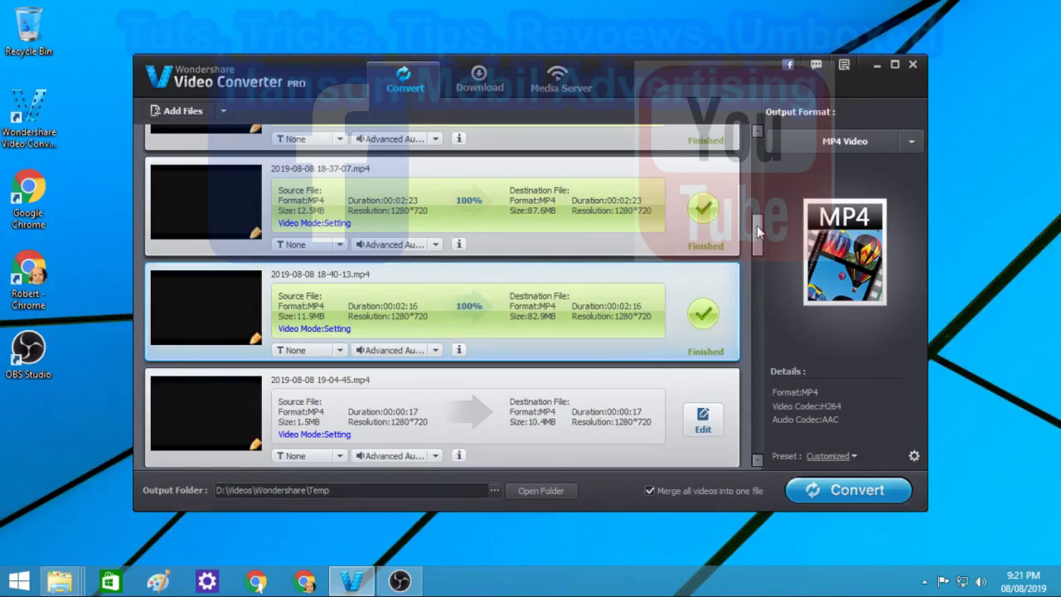
pyautogui.moveTo(756, 226); pyautogui.dragTo(757, 234)
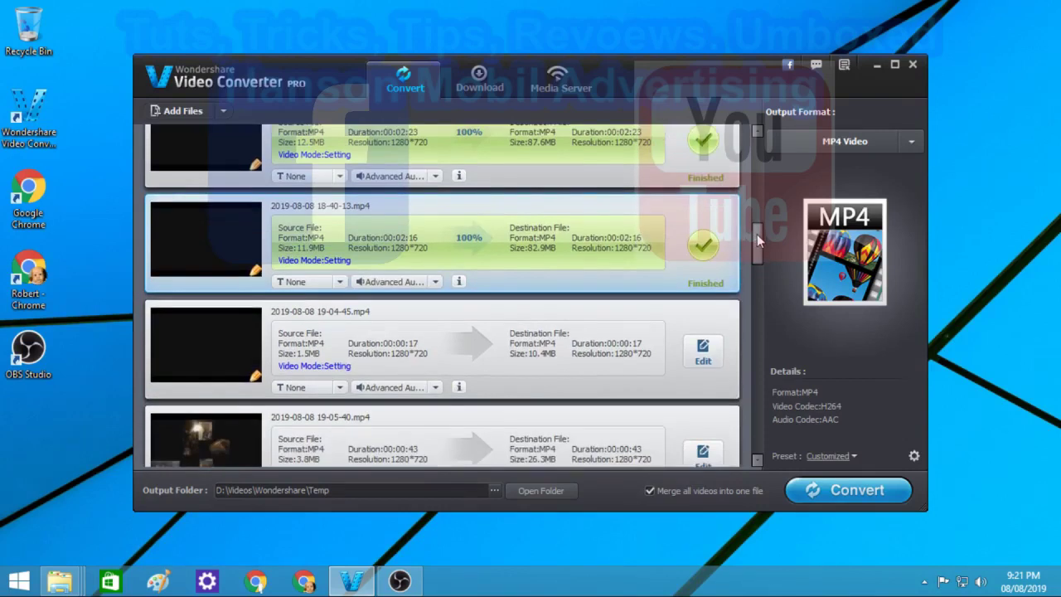
pyautogui.moveTo(757, 234); pyautogui.dragTo(755, 255)
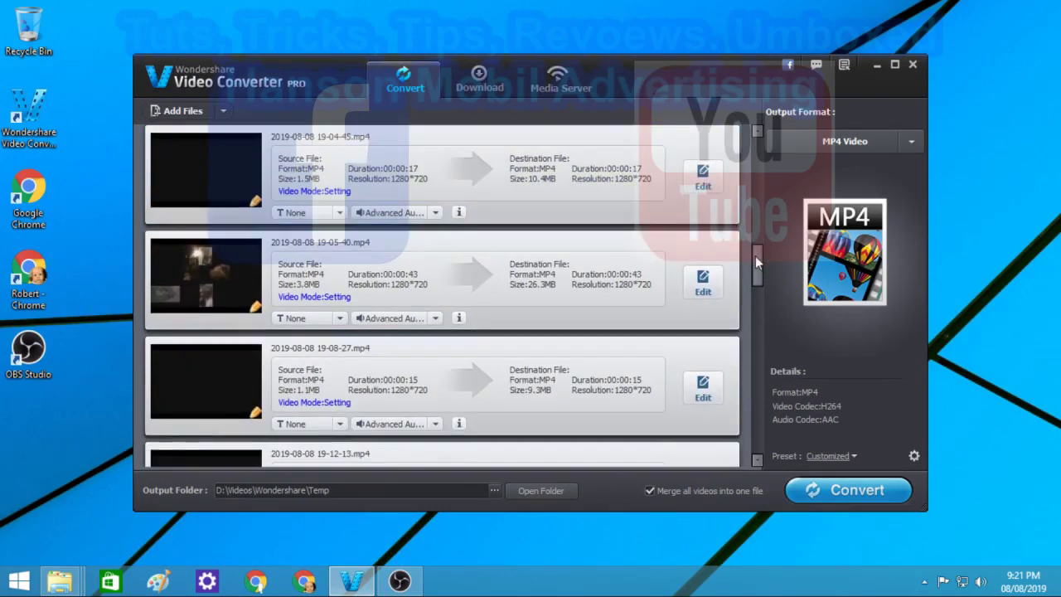
pyautogui.scroll(1, 755, 256)
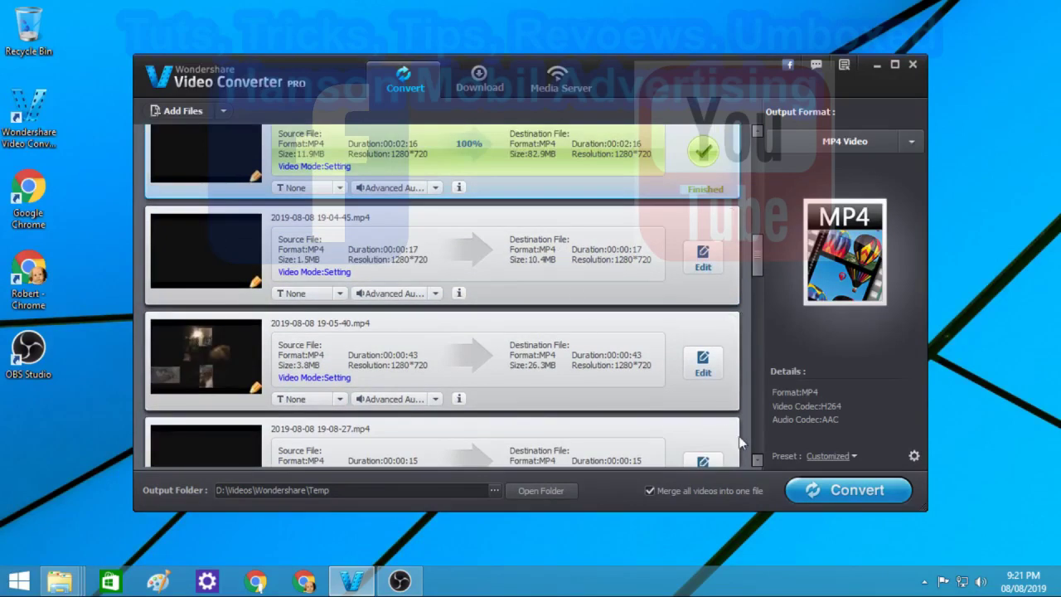
pyautogui.moveTo(761, 260); pyautogui.dragTo(754, 437)
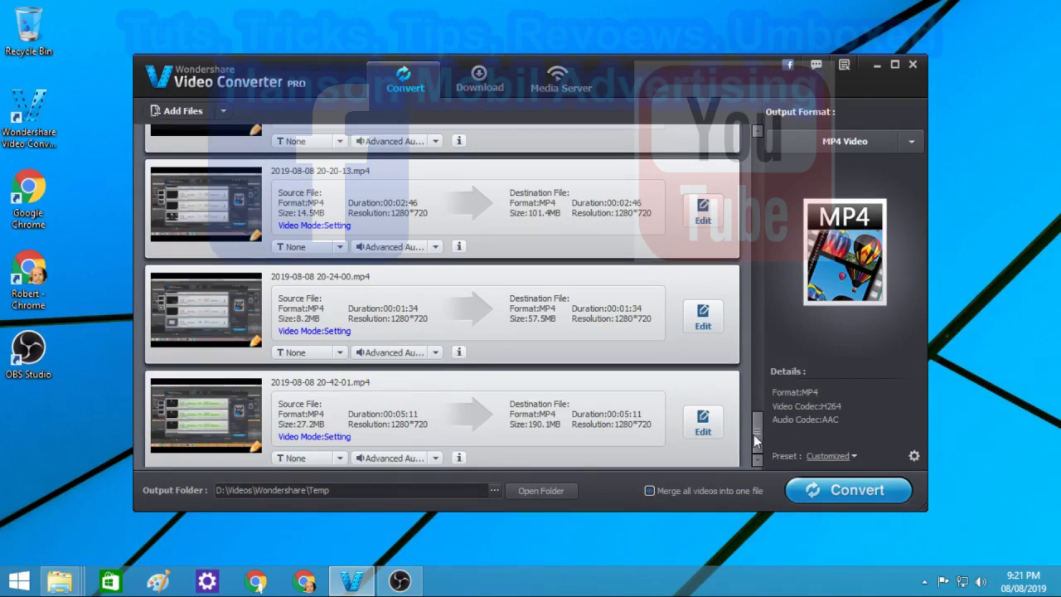
pyautogui.scroll(3, 755, 429)
pyautogui.moveTo(760, 385); pyautogui.dragTo(743, 137)
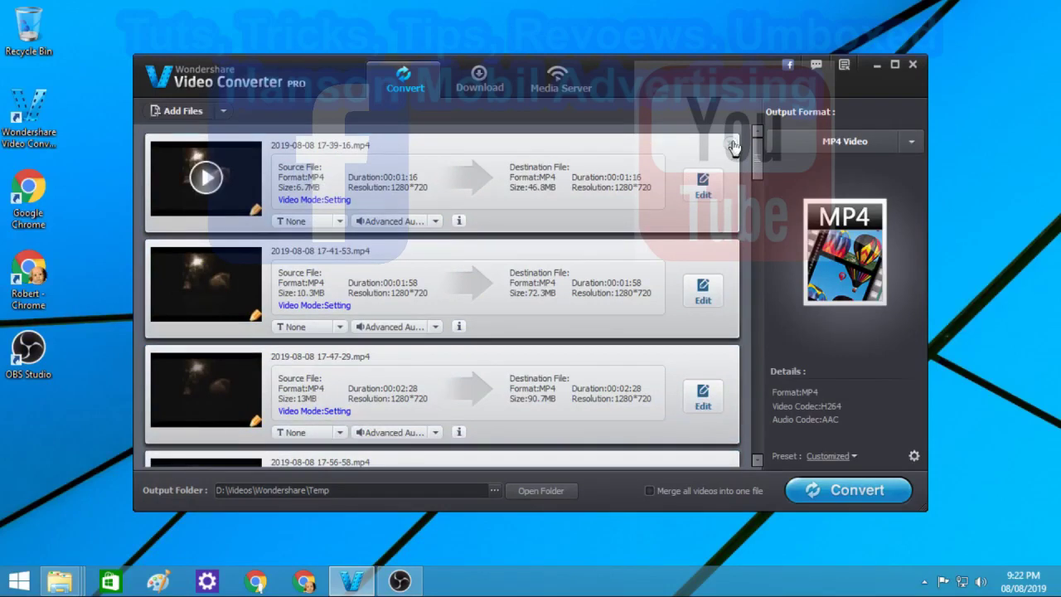
pyautogui.click(733, 147)
pyautogui.click(733, 147)
pyautogui.click(733, 147)
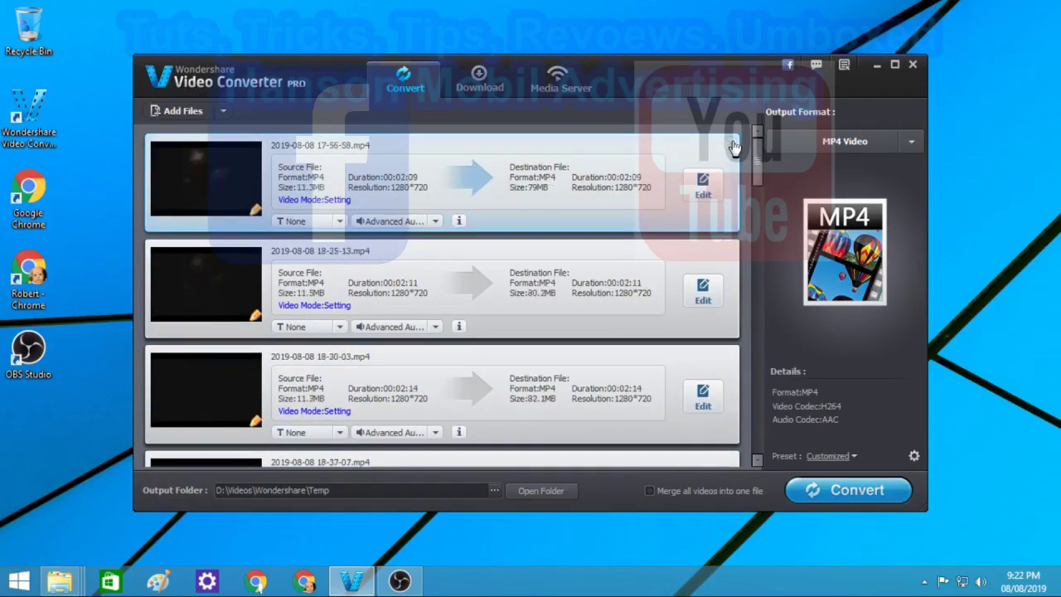
pyautogui.click(734, 146)
pyautogui.click(734, 147)
pyautogui.click(734, 147)
pyautogui.click(734, 147)
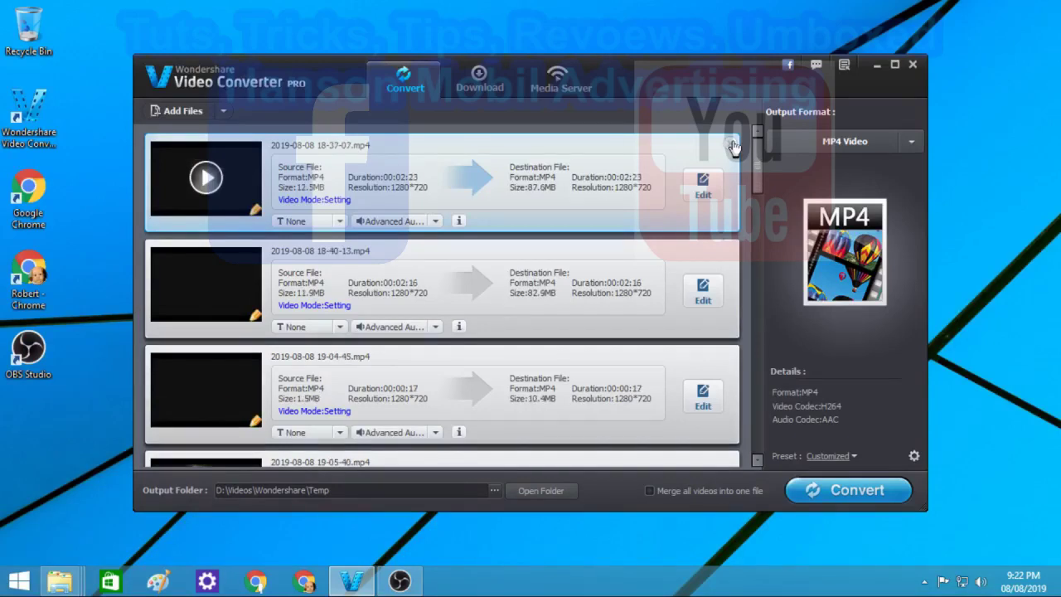
pyautogui.click(733, 146)
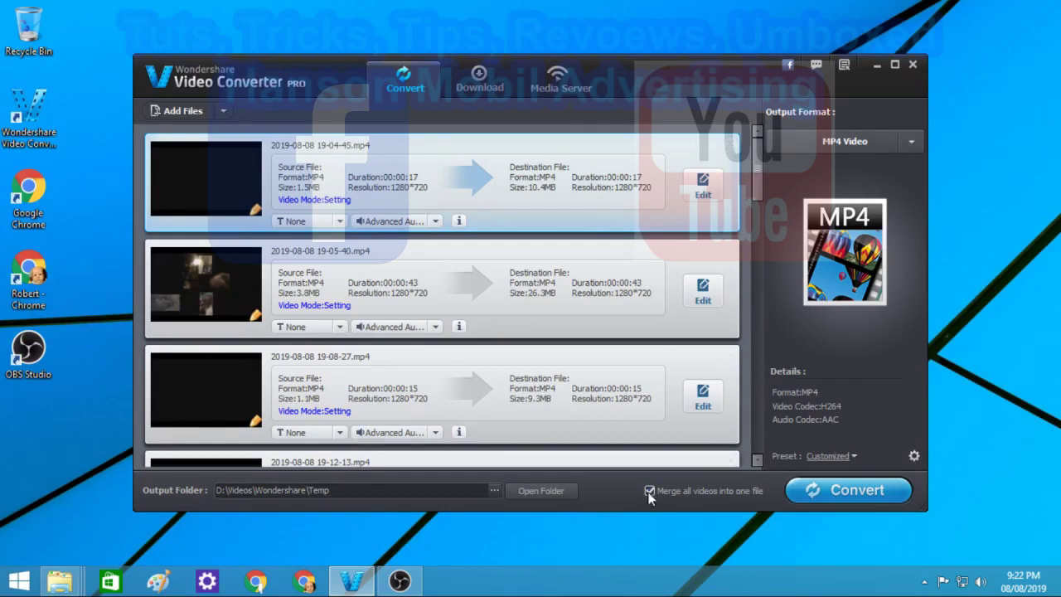
# - Open the converter's output folder, check the video in its nested Temp folder, and close the duplicate Temp window
pyautogui.click(540, 491)
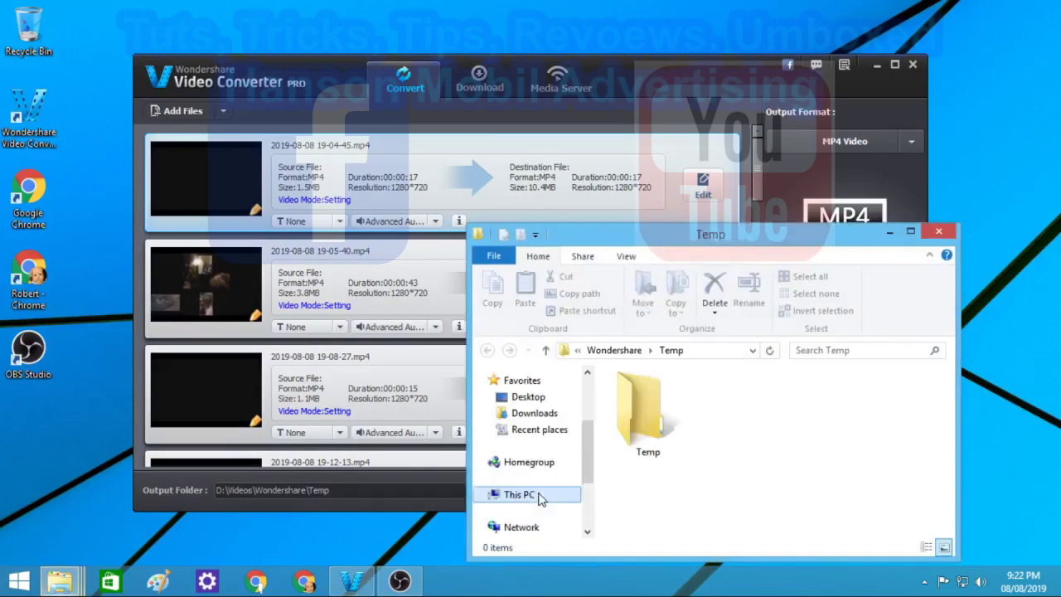
pyautogui.click(911, 235)
pyautogui.click(171, 178)
pyautogui.doubleClick(171, 177)
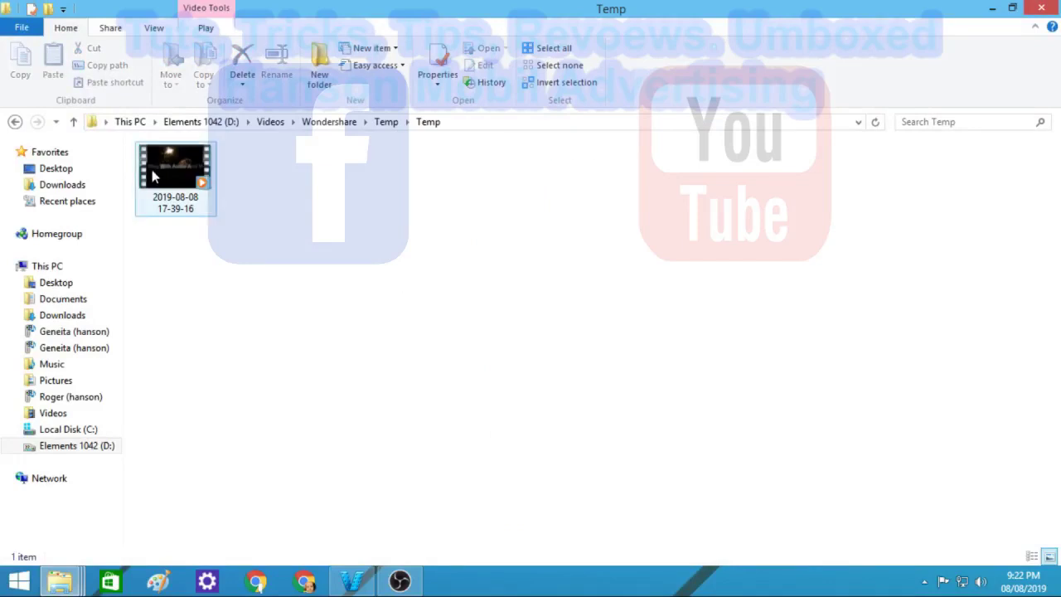
pyautogui.click(73, 122)
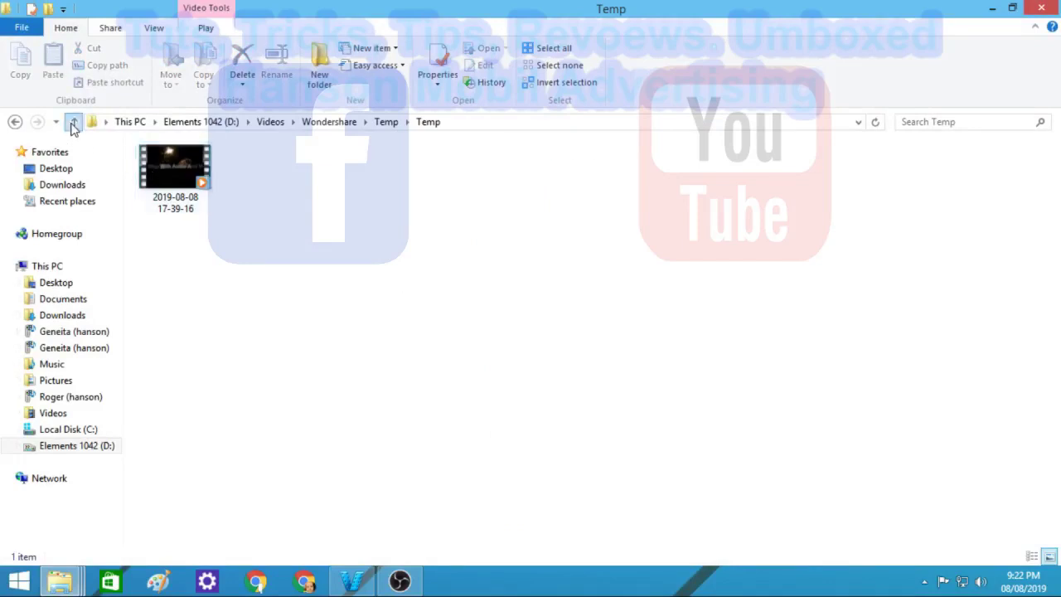
pyautogui.click(993, 8)
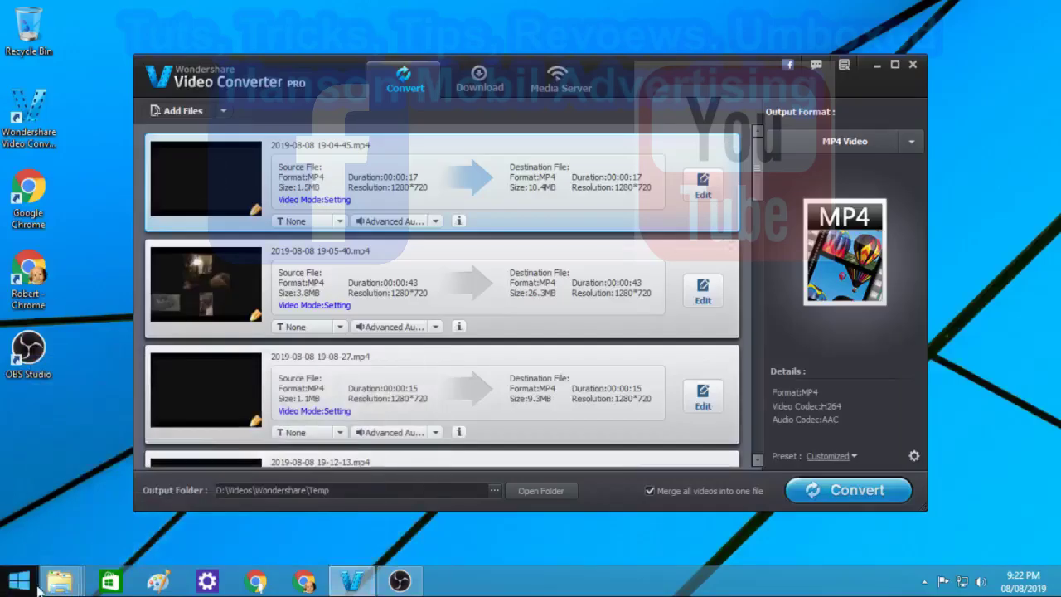
pyautogui.moveTo(60, 585)
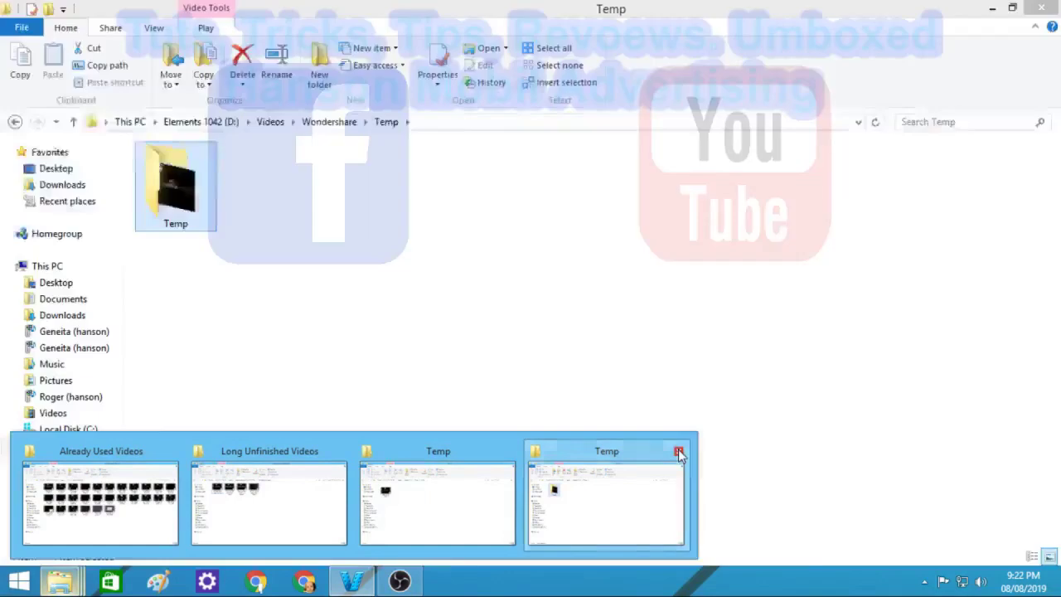
pyautogui.click(679, 450)
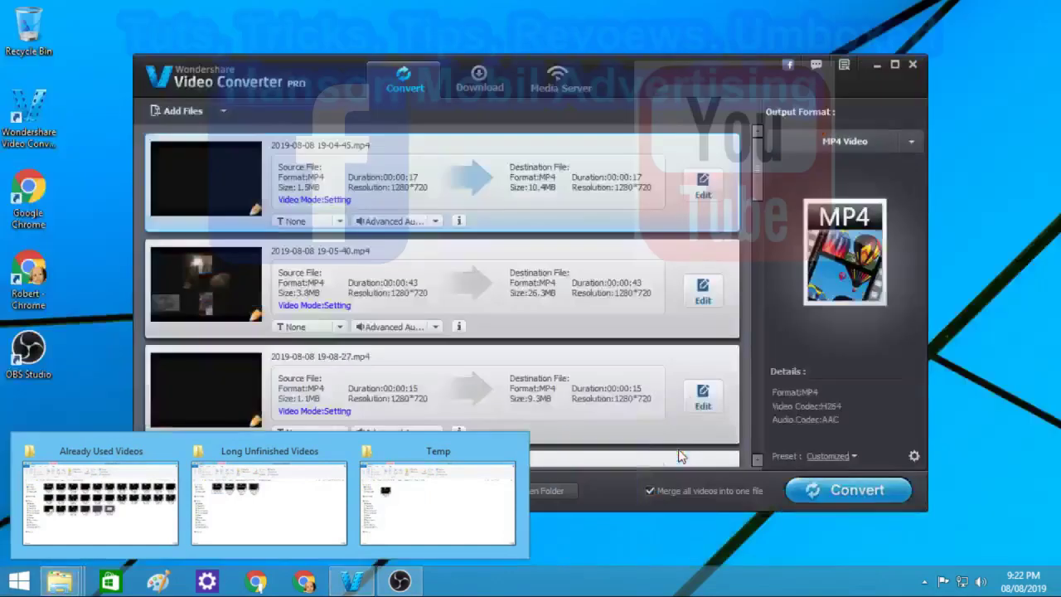
pyautogui.click(428, 502)
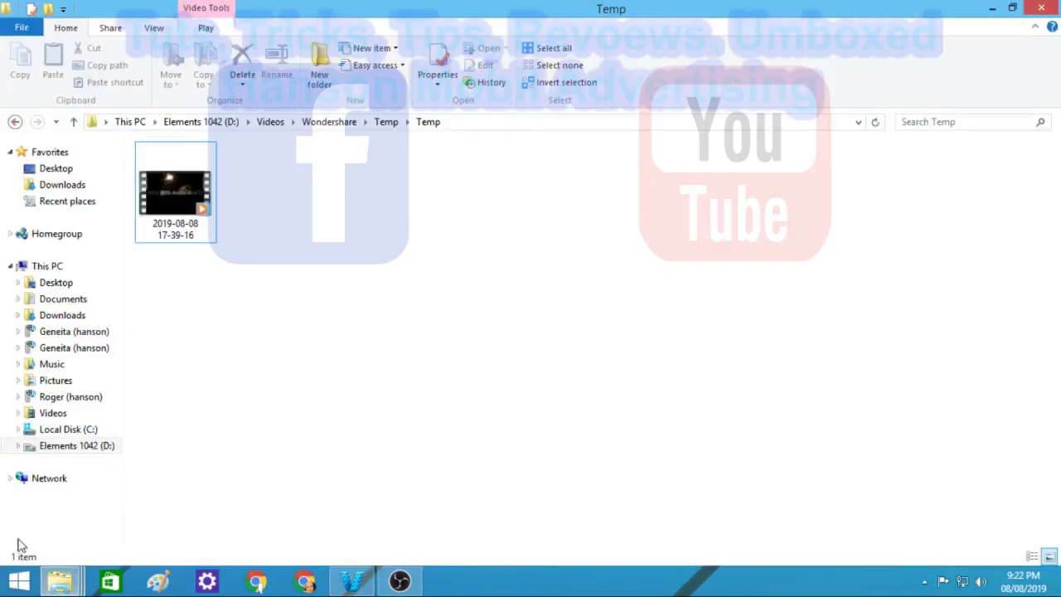
pyautogui.click(60, 583)
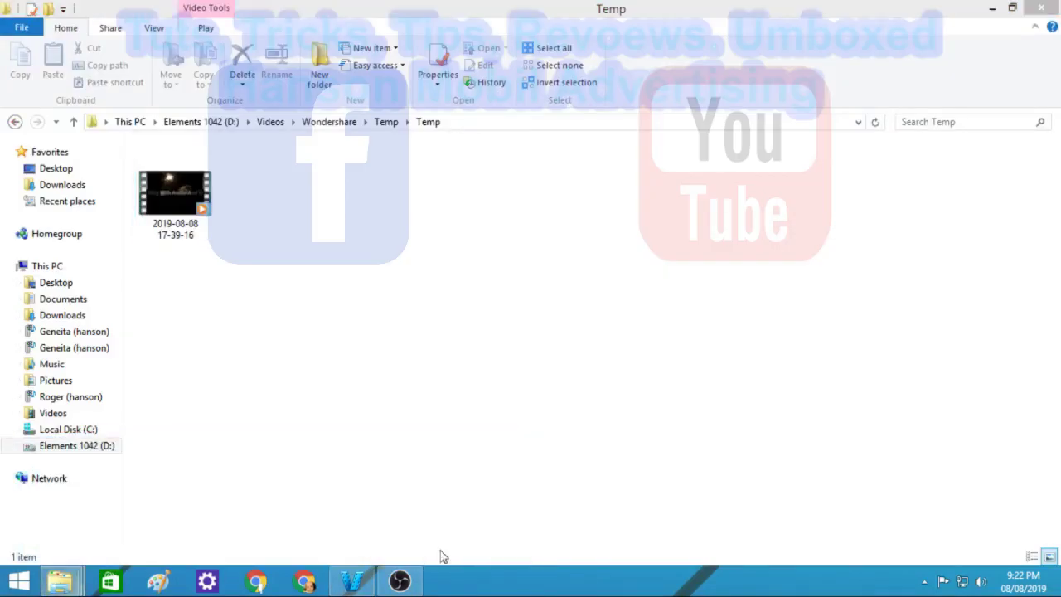
pyautogui.click(350, 579)
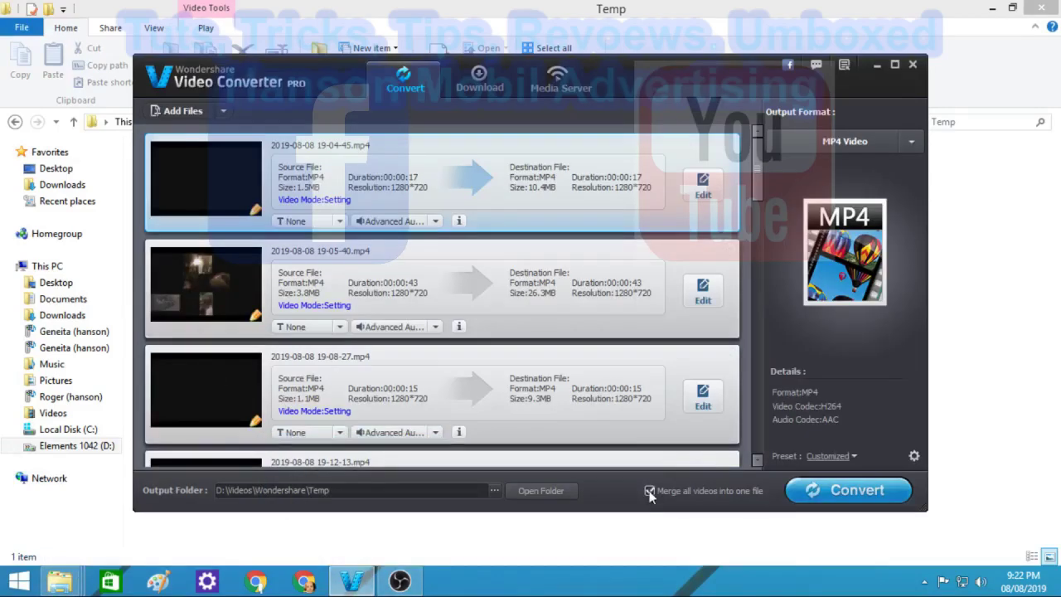
pyautogui.moveTo(763, 217); pyautogui.dragTo(768, 458)
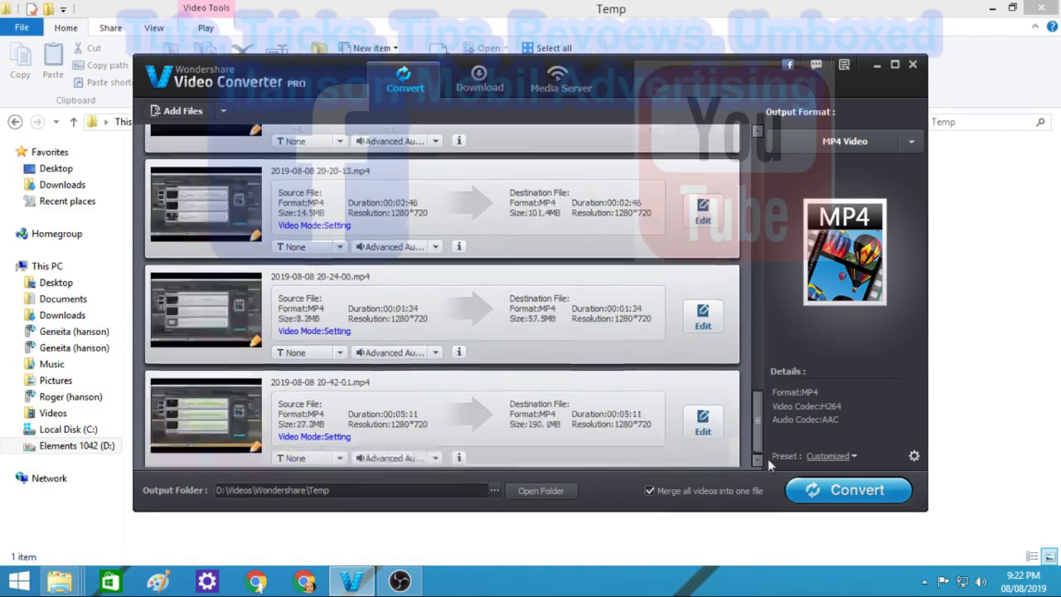
pyautogui.click(876, 492)
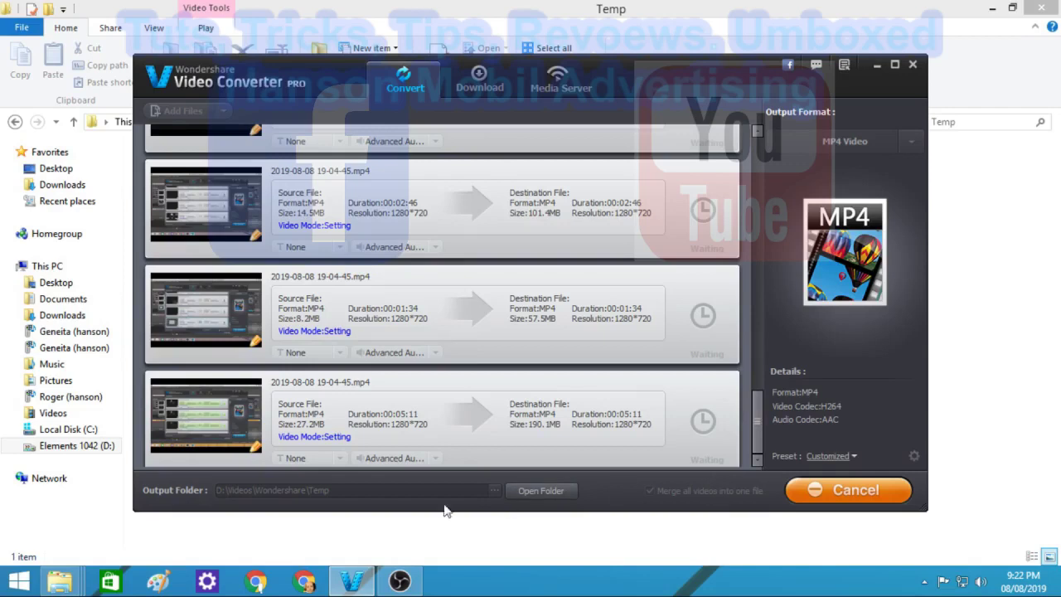
# - Switch to OBS Studio, stop the current recording, start a new one, and minimize the window
pyautogui.click(412, 584)
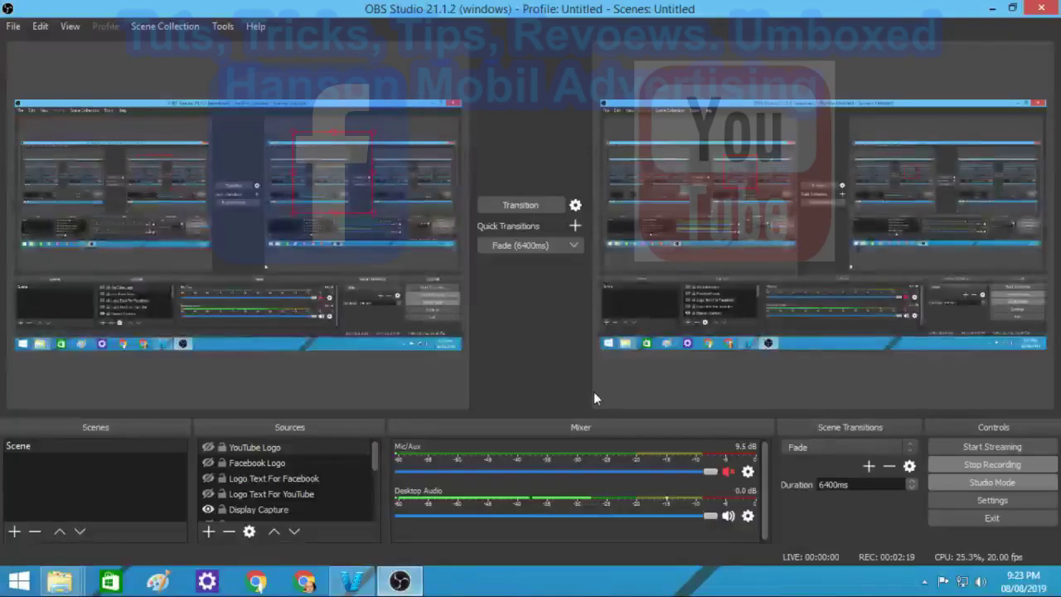
pyautogui.click(980, 465)
pyautogui.click(981, 466)
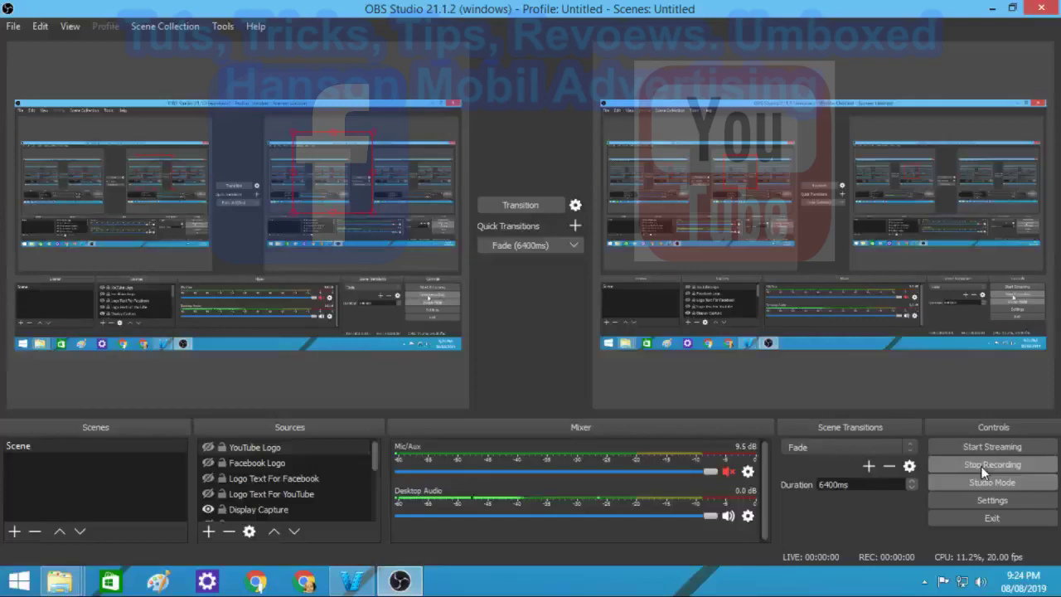
pyautogui.click(992, 8)
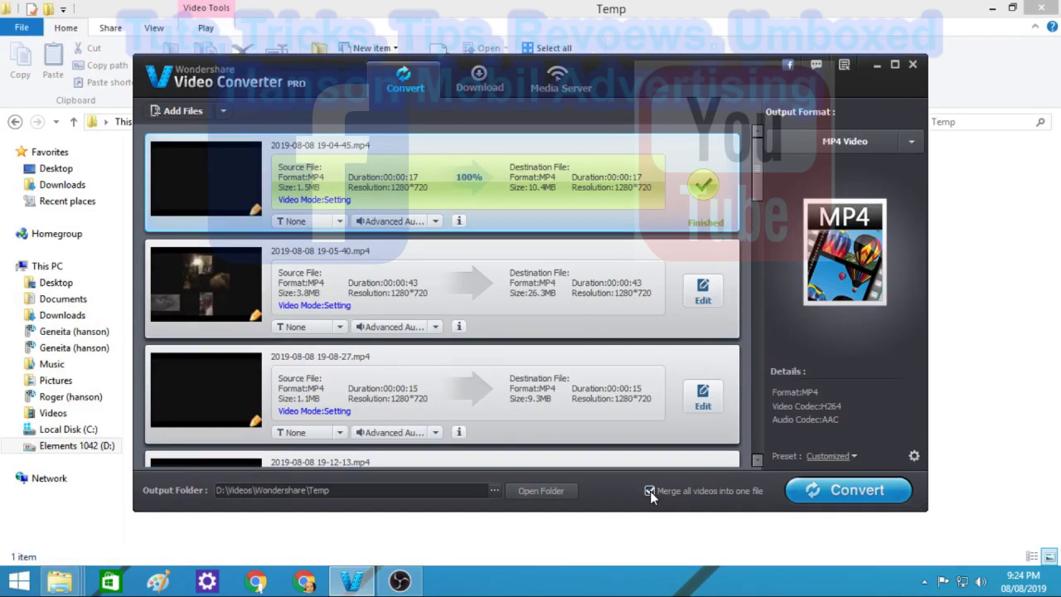
# - Switch to OBS Studio and minimize it, view the converter's output folder for the converted files, and close that folder window
pyautogui.click(402, 582)
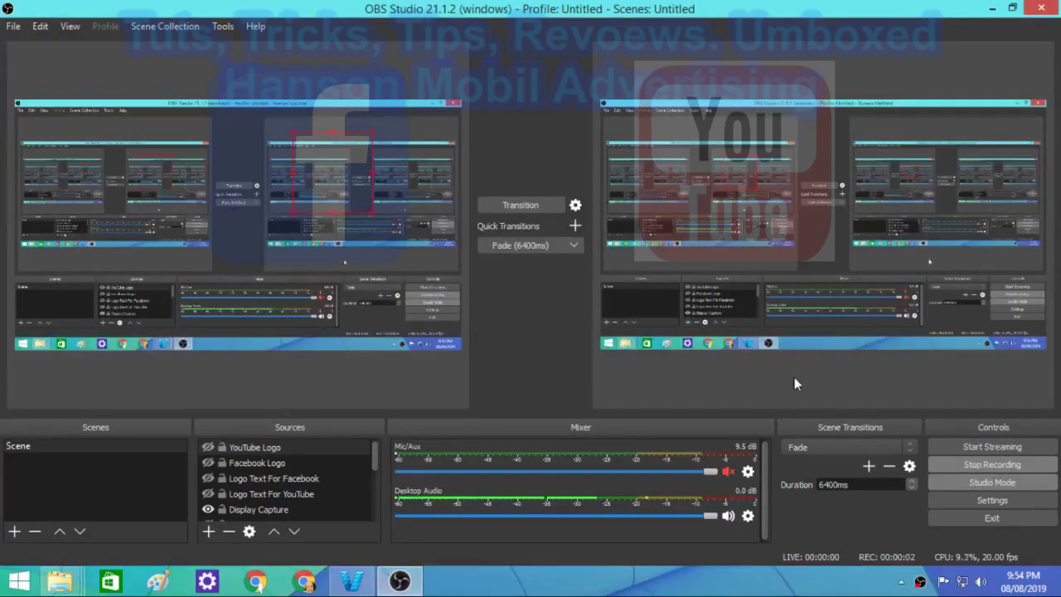
pyautogui.click(993, 9)
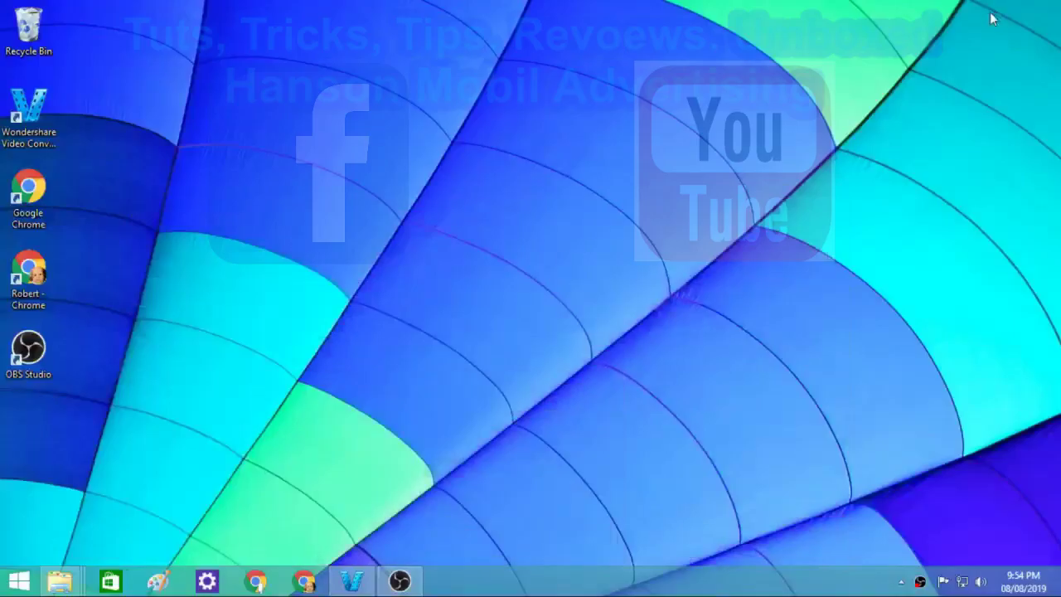
pyautogui.click(352, 581)
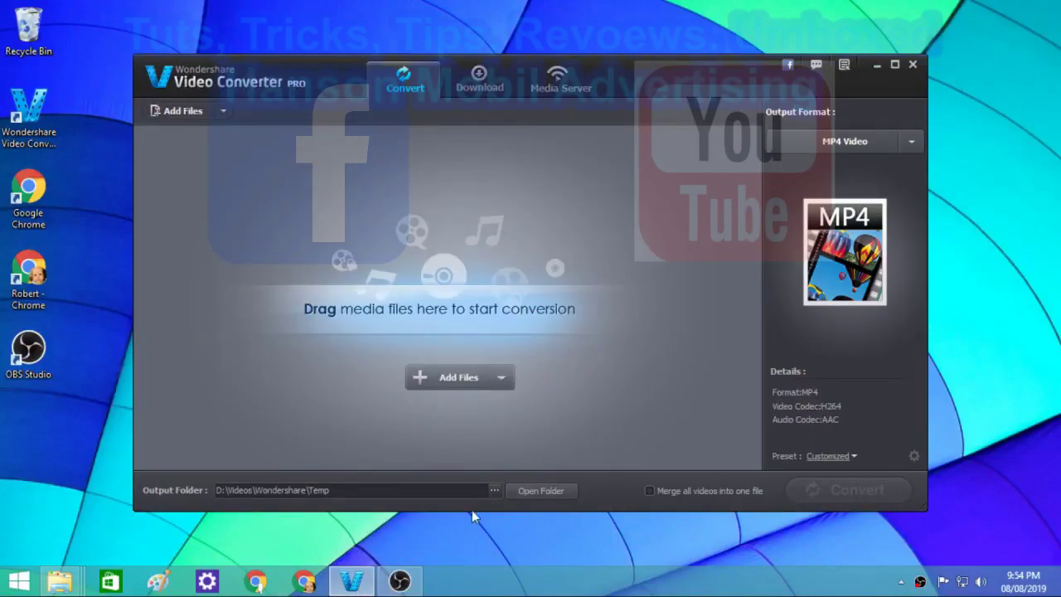
pyautogui.click(543, 496)
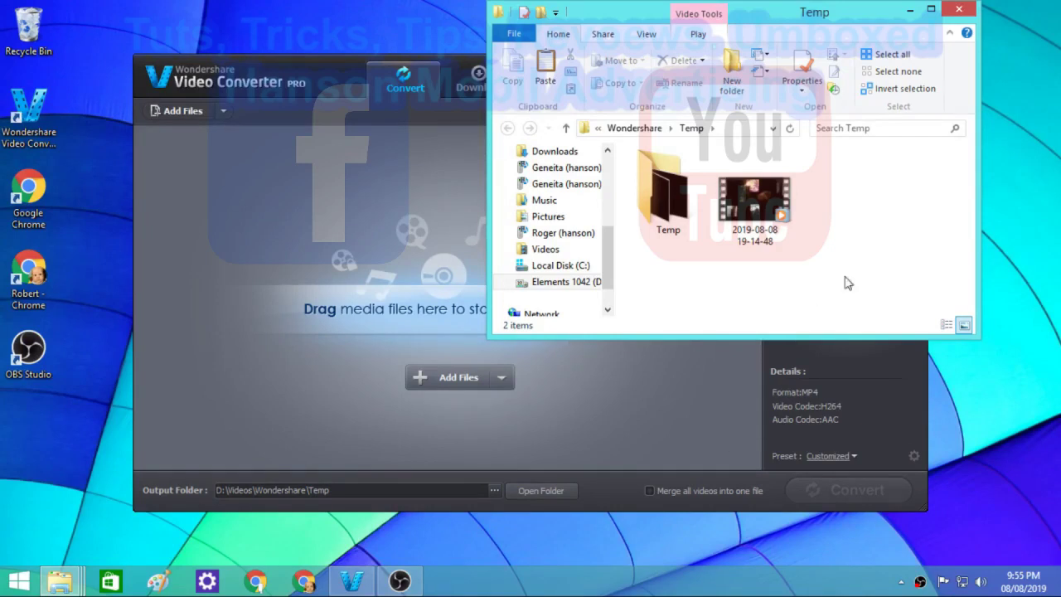
pyautogui.click(961, 10)
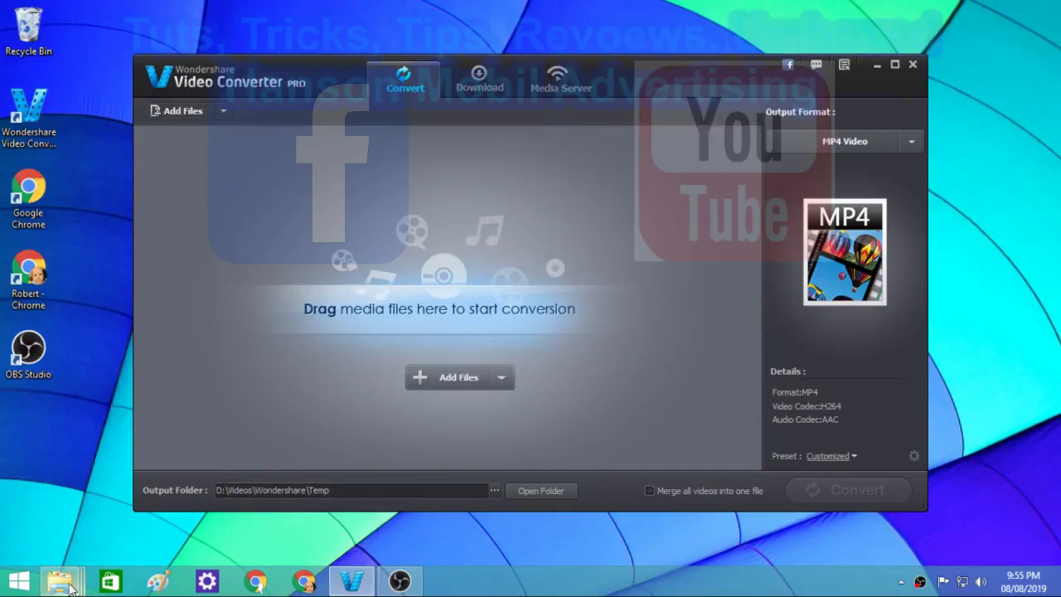
pyautogui.moveTo(66, 583)
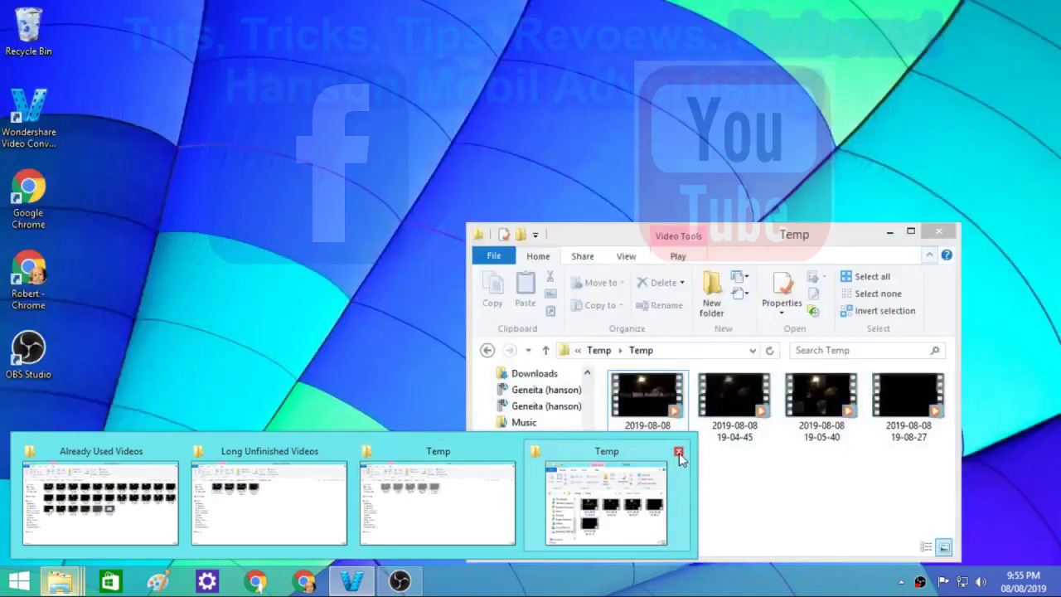
pyautogui.click(679, 453)
pyautogui.click(436, 499)
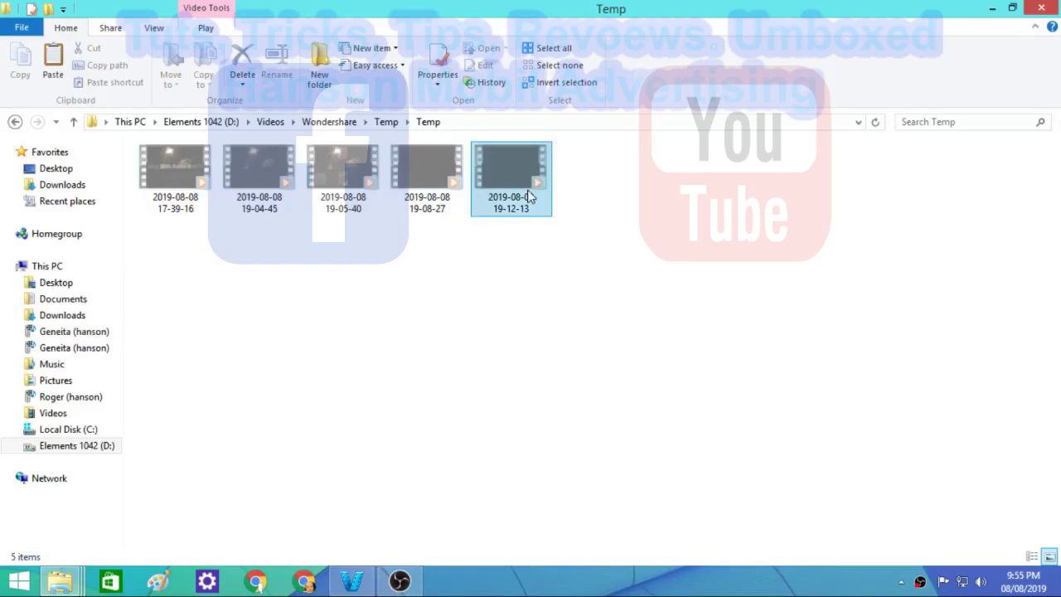
pyautogui.click(163, 152)
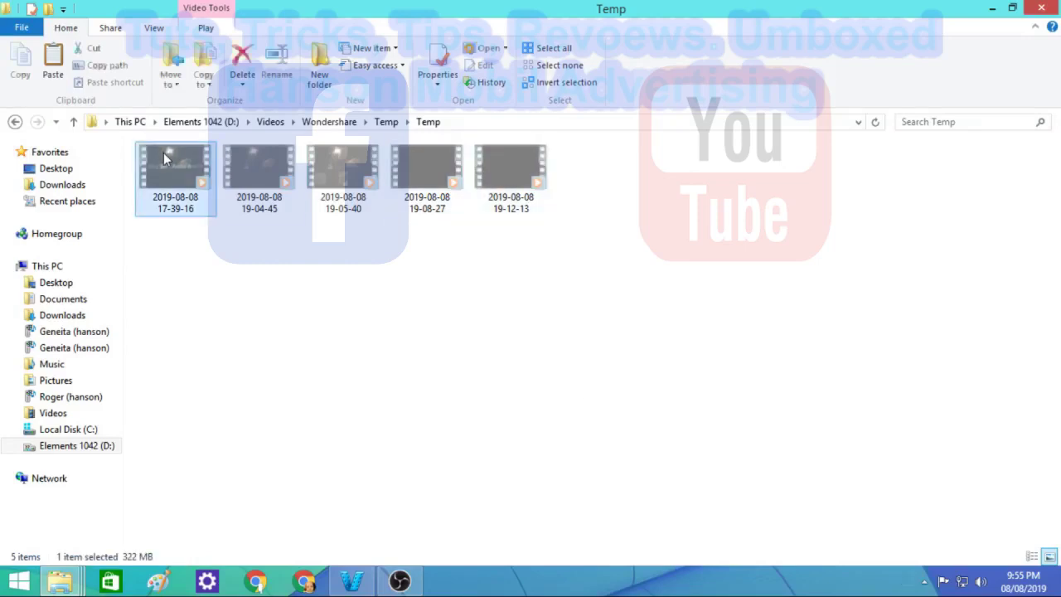
pyautogui.keyDown('shift'); pyautogui.click(512, 194); pyautogui.keyUp('shift')
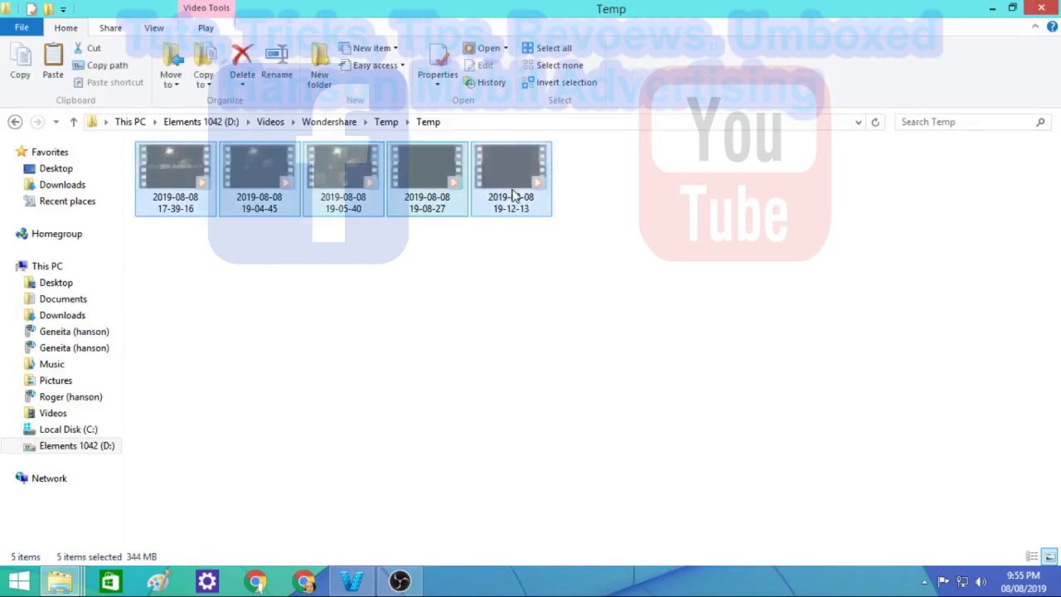
pyautogui.rightClick(512, 194)
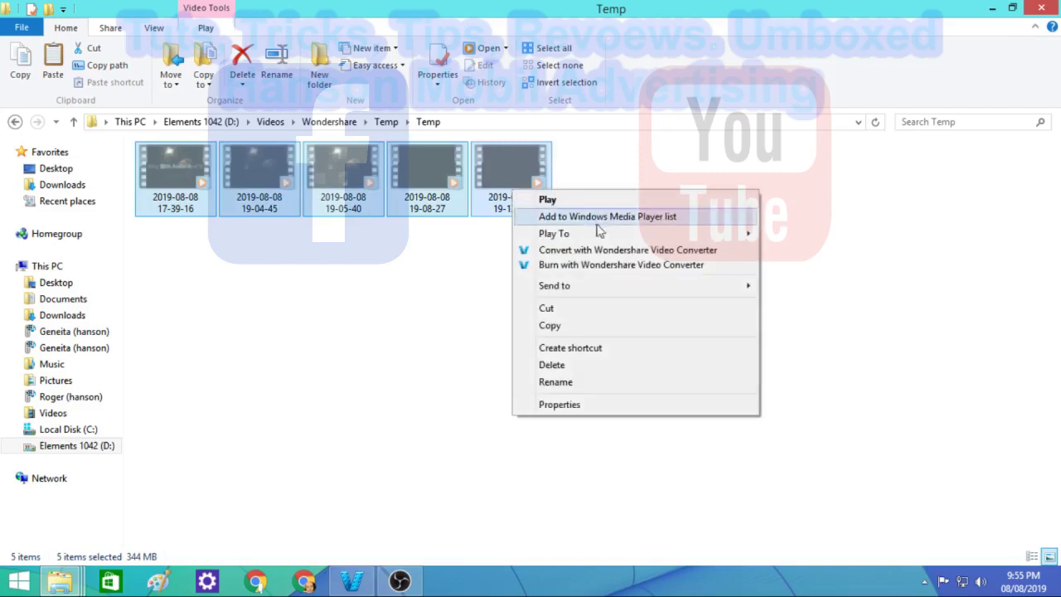
pyautogui.click(592, 309)
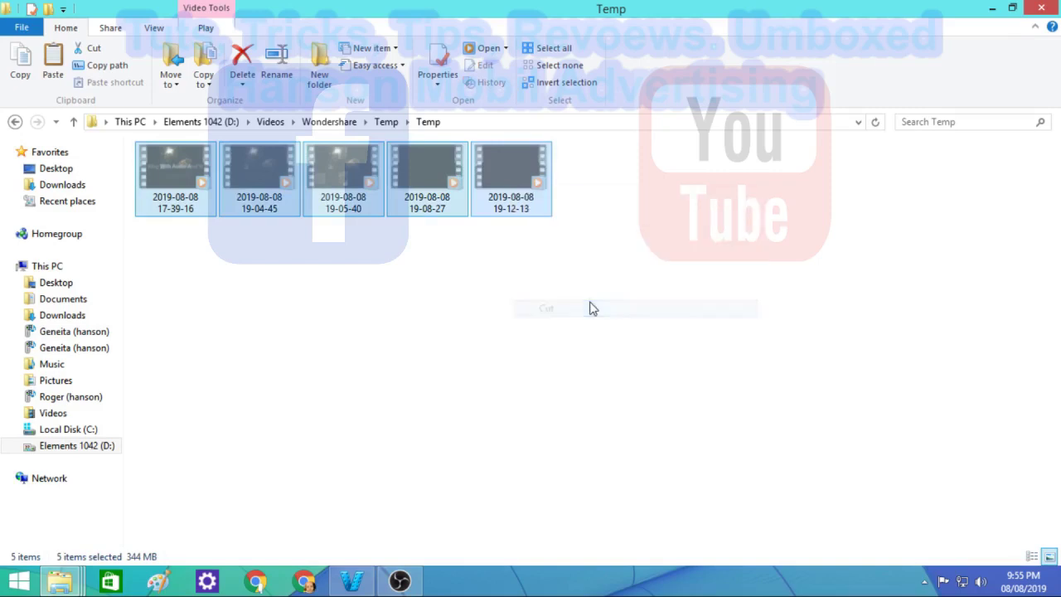
# - Go to the Raw Videos folder under Videos, Working With Audio And Video
pyautogui.click(271, 122)
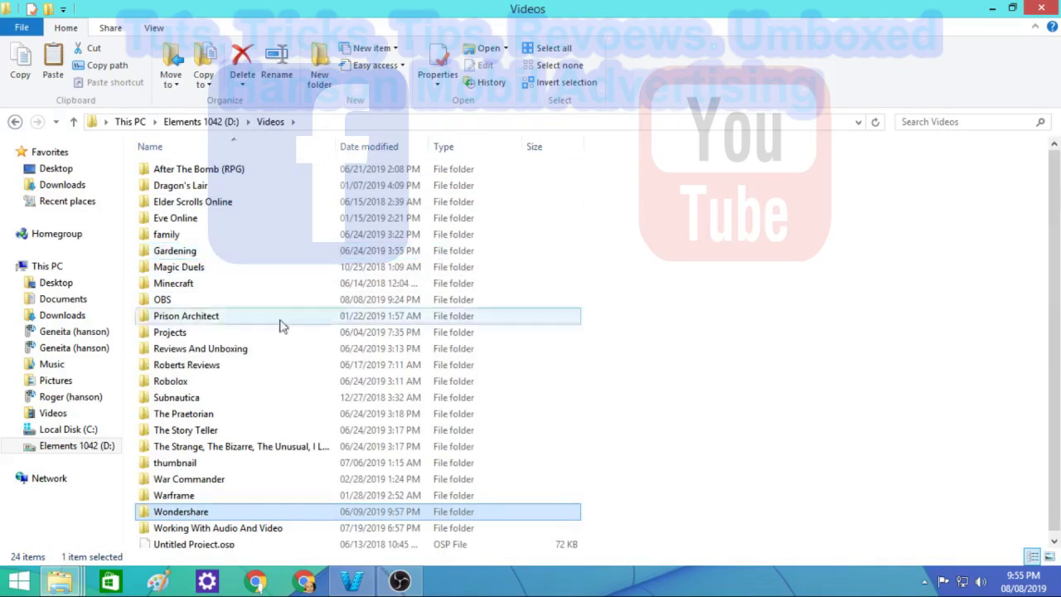
pyautogui.doubleClick(280, 529)
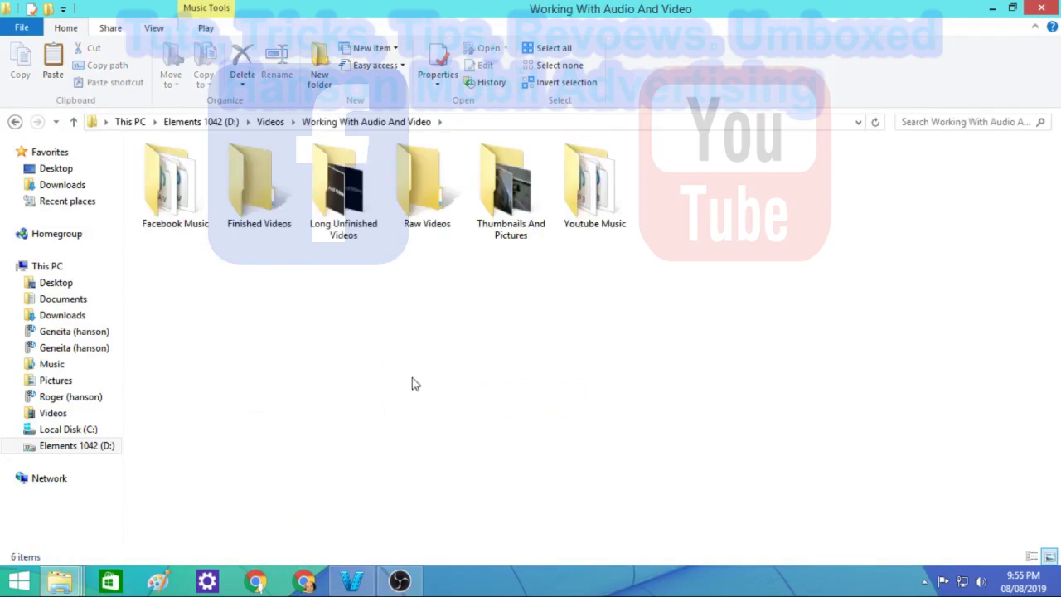
pyautogui.doubleClick(422, 185)
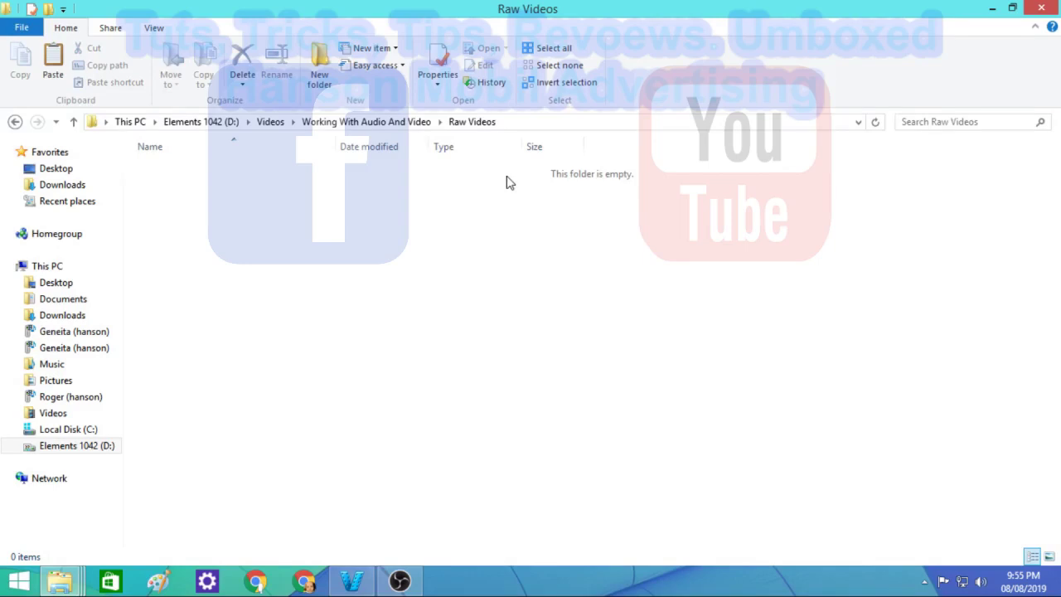
# - Create a new folder in Raw Videos and display the folder contents as large thumbnails
pyautogui.rightClick(508, 182)
pyautogui.moveTo(558, 364)
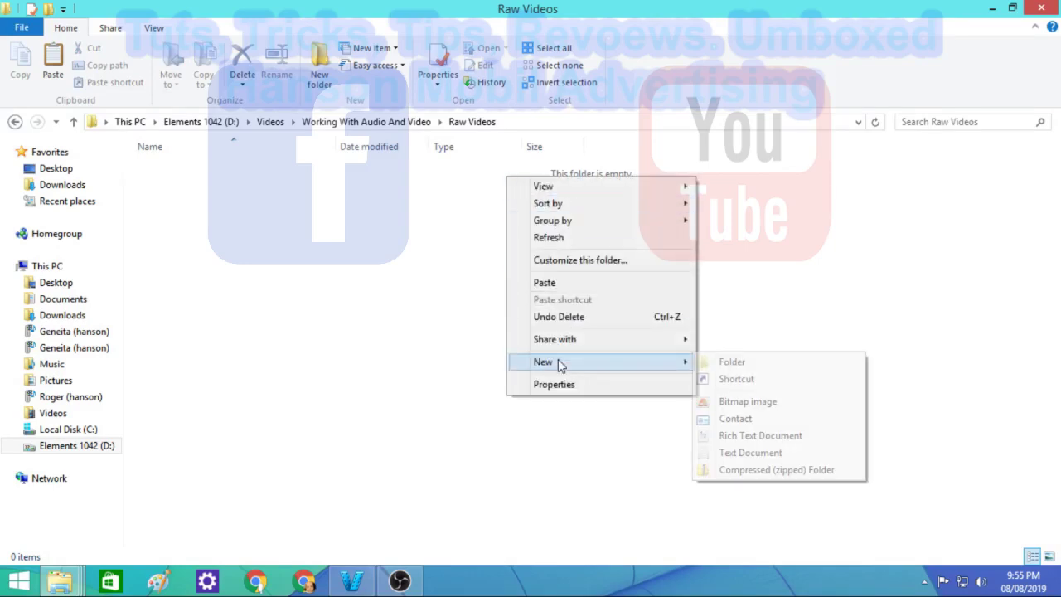
pyautogui.click(778, 365)
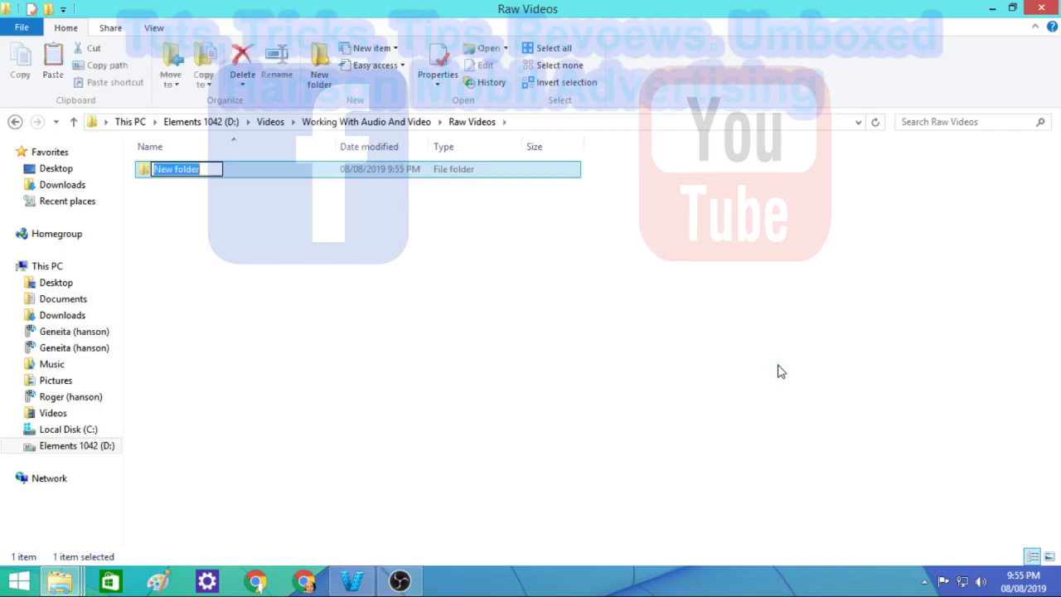
pyautogui.click(1049, 556)
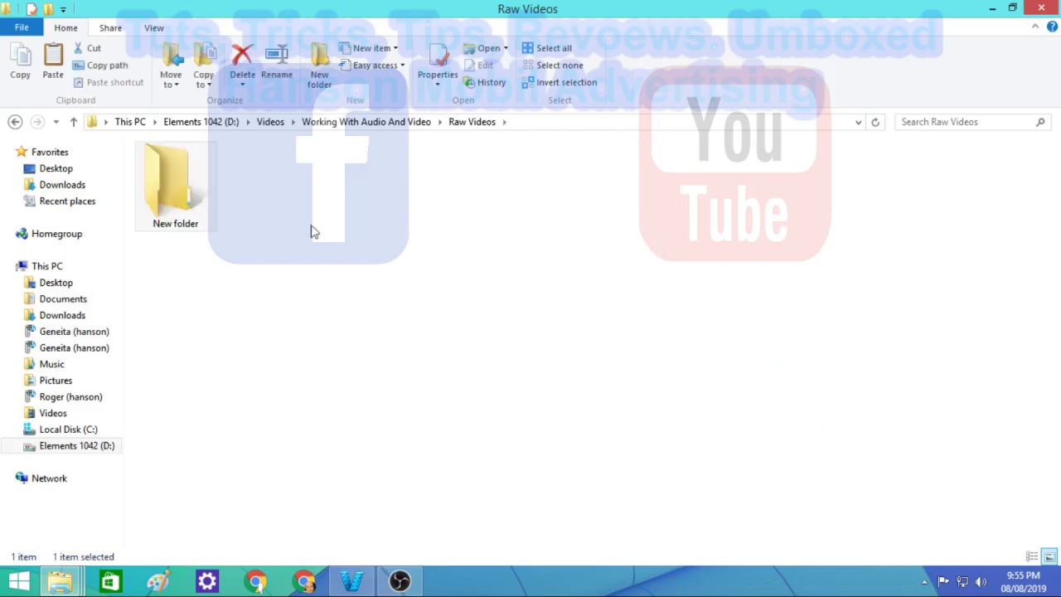
# - Rename the new folder in Raw Videos as Already Used Videos
pyautogui.rightClick(188, 204)
pyautogui.click(267, 424)
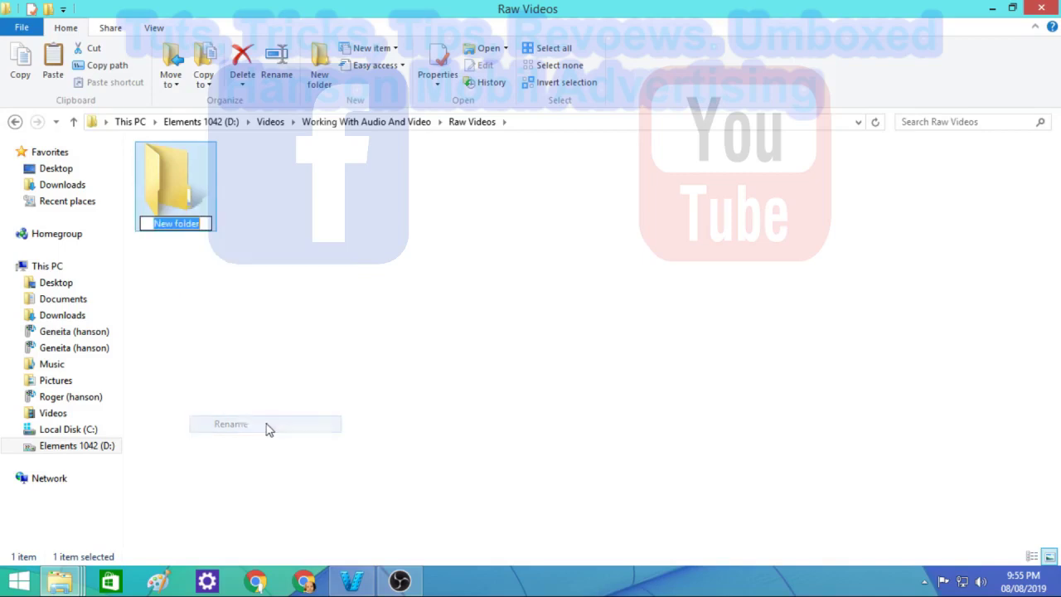
pyautogui.press('BackSpace')
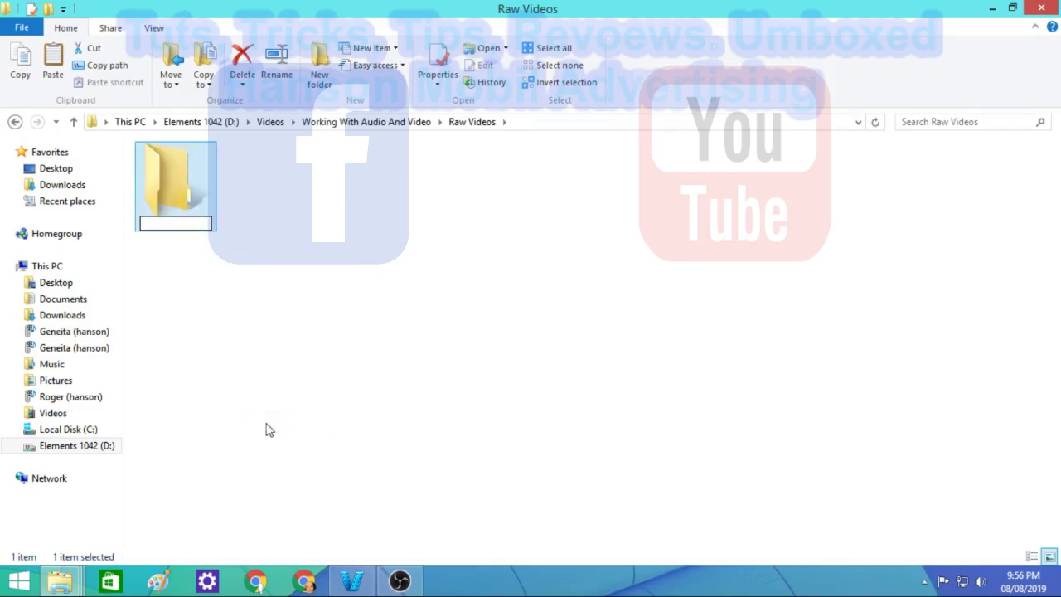
pyautogui.write('Al')
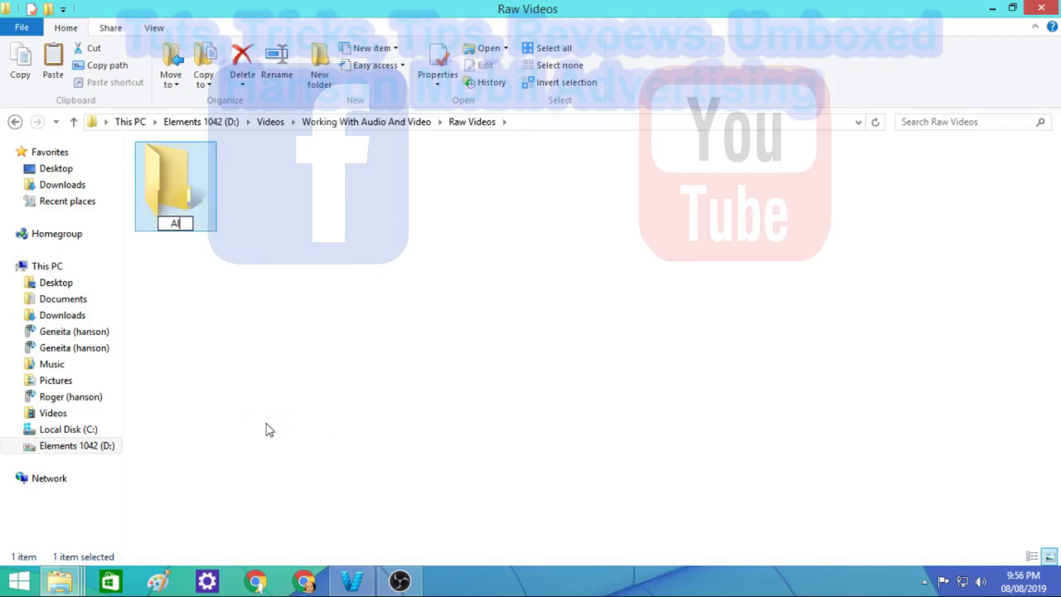
pyautogui.write('ready Used Vid')
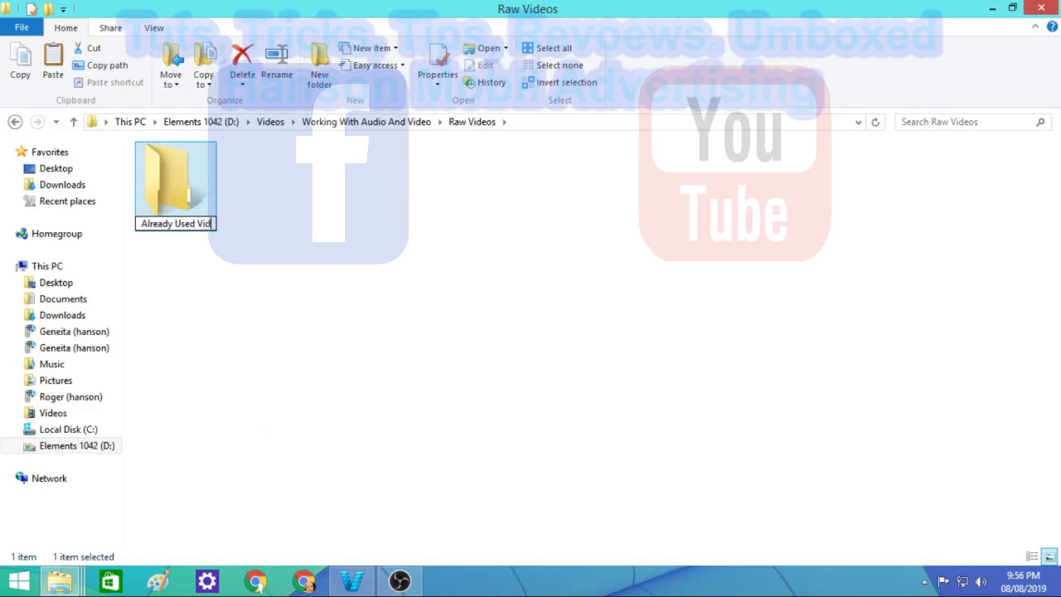
pyautogui.write('eos')
pyautogui.press('Return')
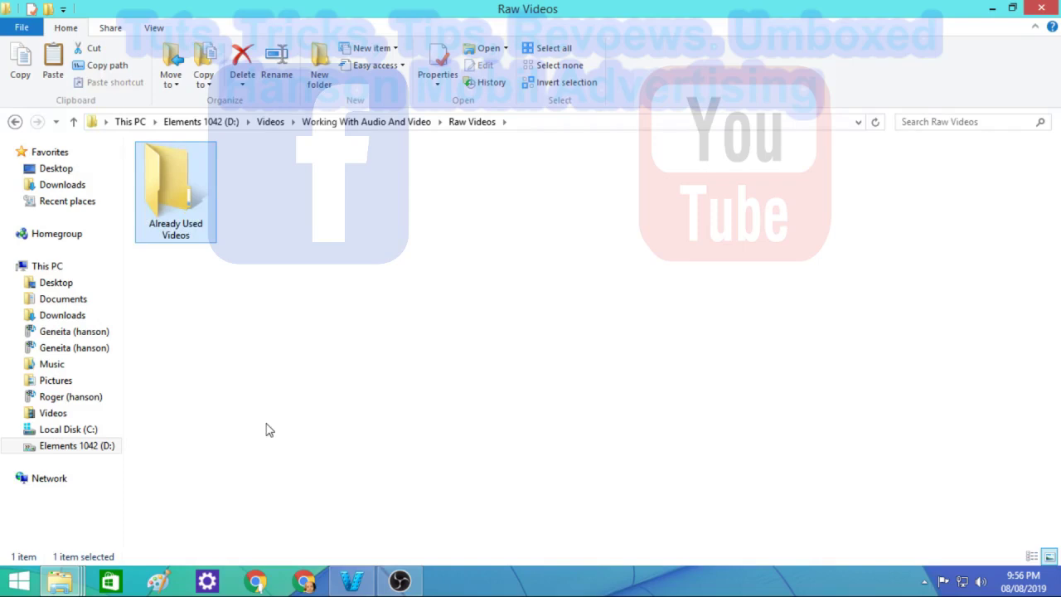
# - Paste the five cut videos into the Raw Videos folder, beside the Already Used Videos folder
pyautogui.rightClick(324, 219)
pyautogui.click(382, 321)
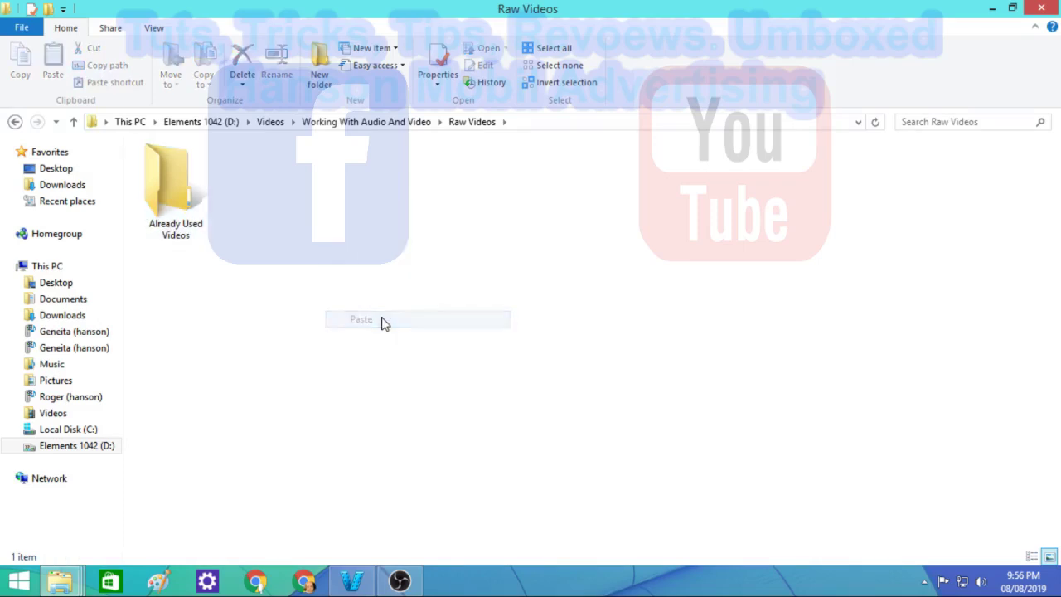
pyautogui.click(383, 323)
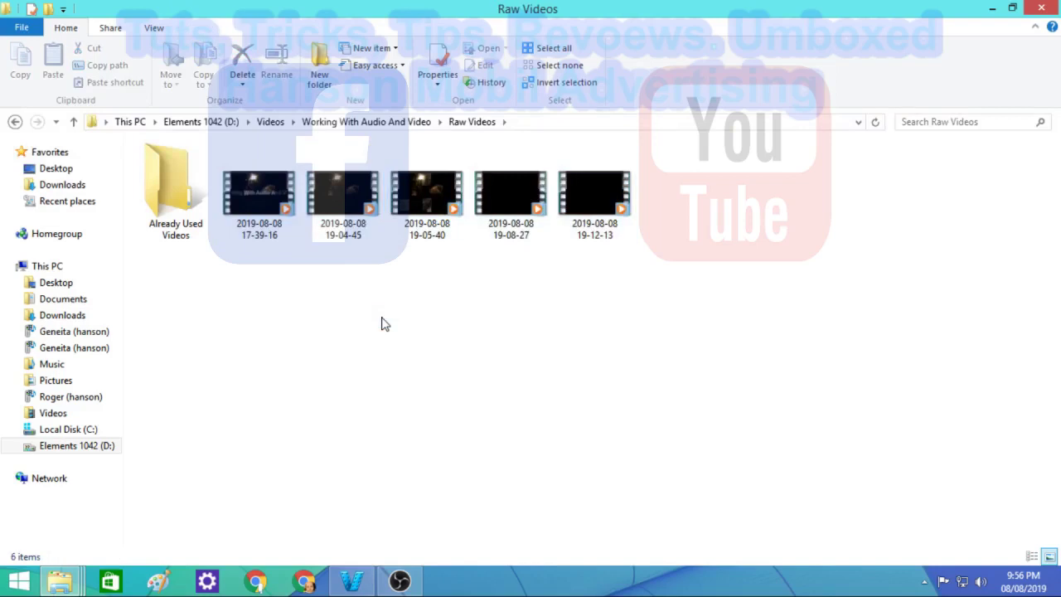
# - View the Long Unfinished Videos folder, and minimize it and the Raw Videos window to return to Wondershare Video Converter
pyautogui.click(993, 10)
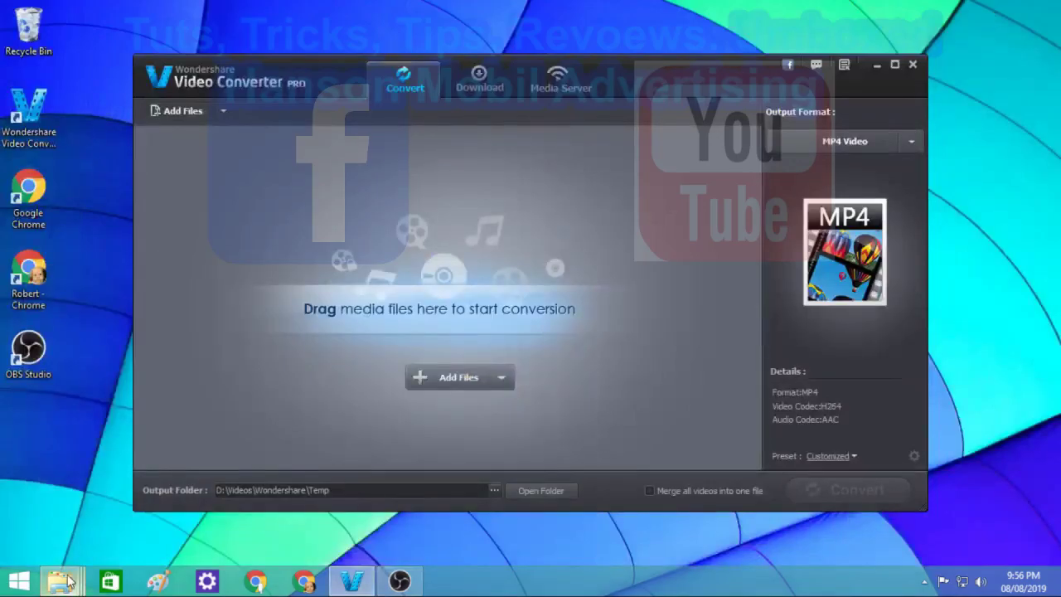
pyautogui.moveTo(65, 576)
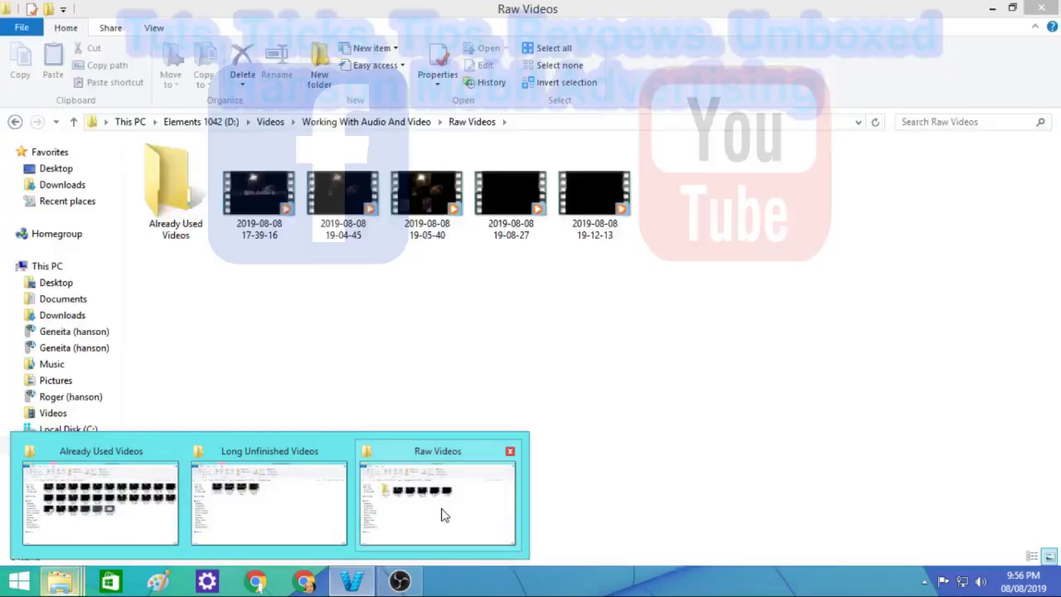
pyautogui.click(441, 514)
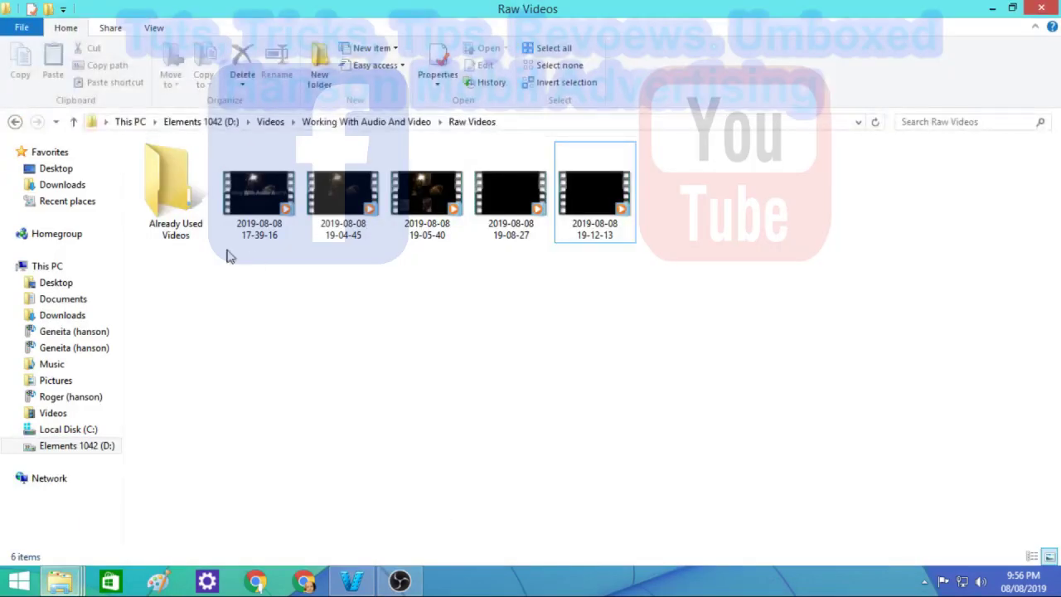
pyautogui.moveTo(51, 585)
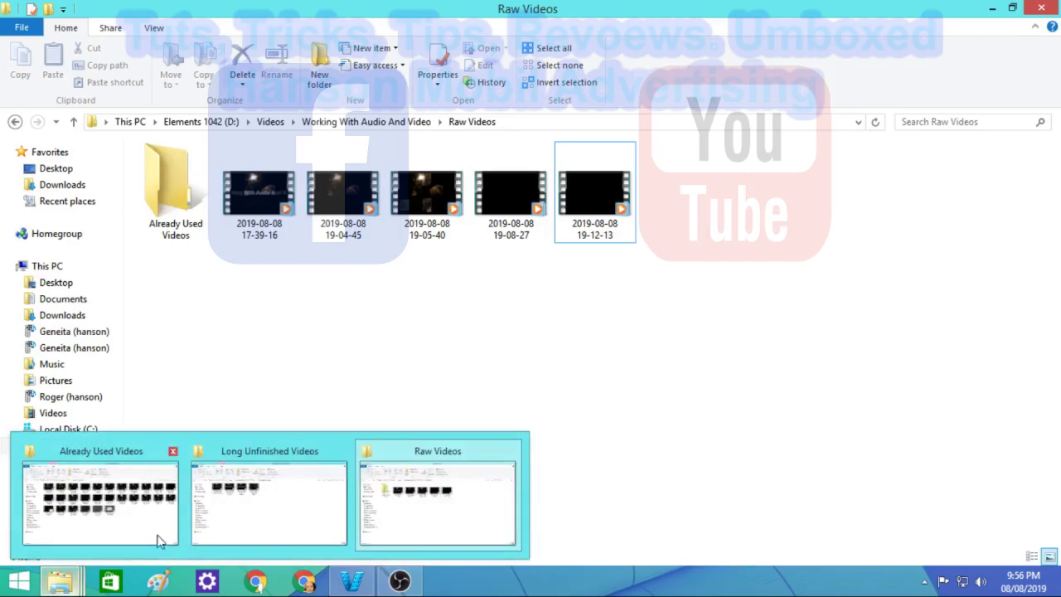
pyautogui.click(265, 505)
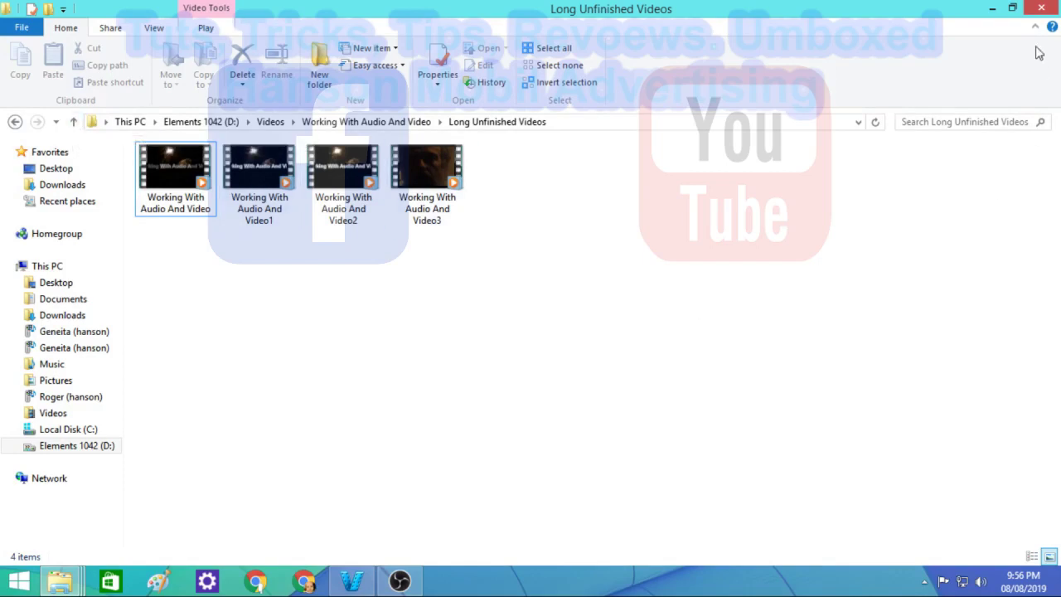
pyautogui.click(992, 9)
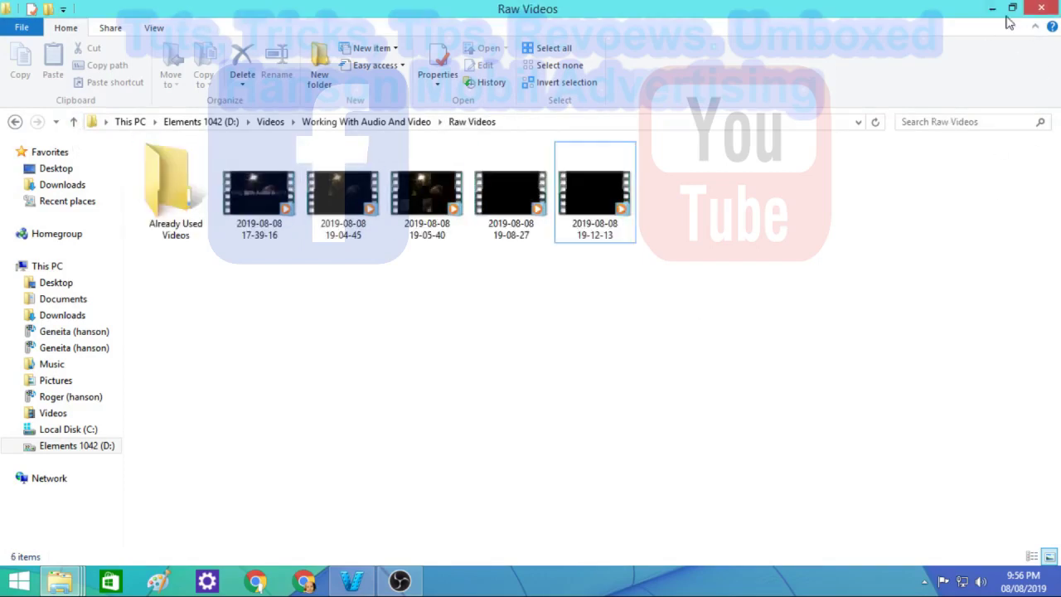
pyautogui.click(991, 8)
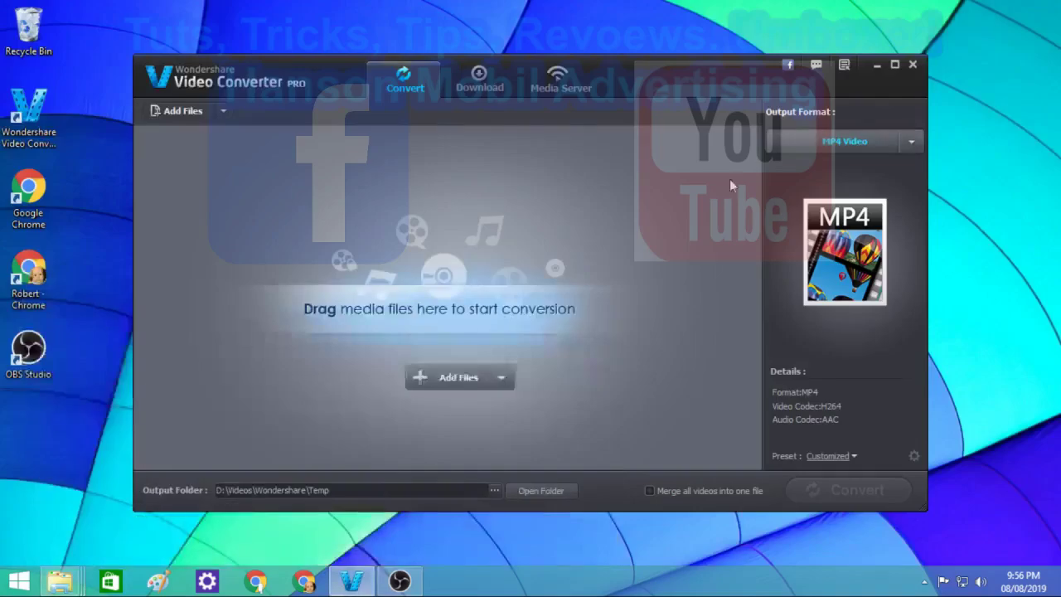
# - Start adding files to the converter and browse to the Raw Videos folder under Videos, Working With Audio And Video
pyautogui.click(454, 379)
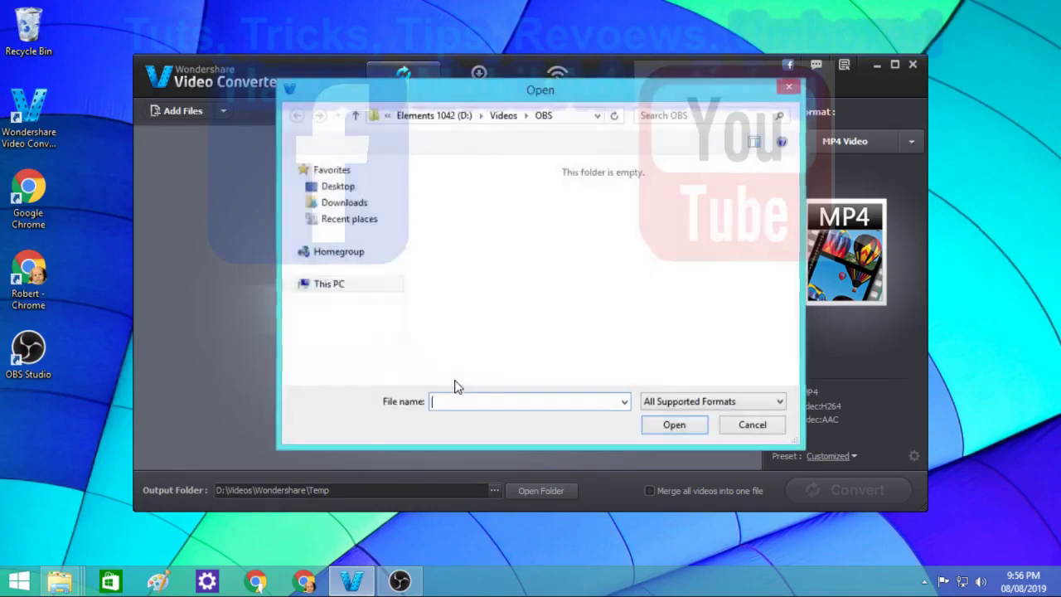
pyautogui.click(353, 118)
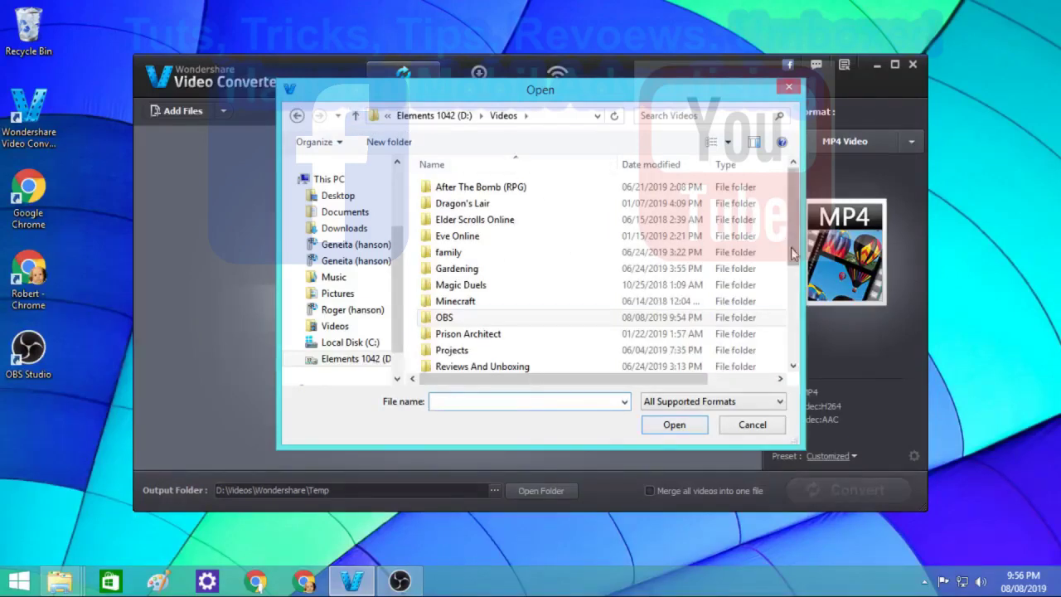
pyautogui.moveTo(792, 228); pyautogui.dragTo(796, 338)
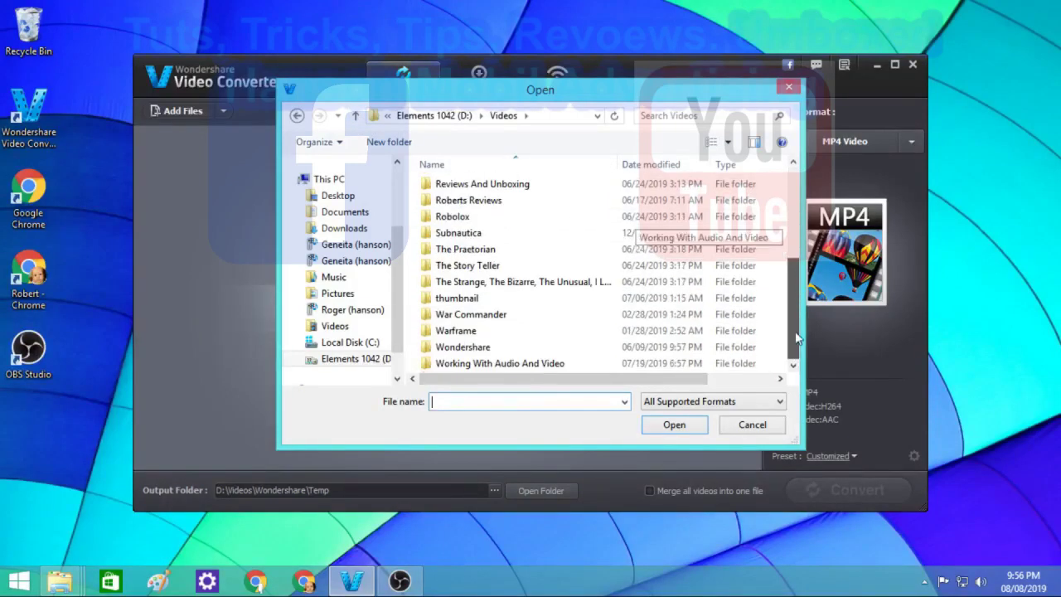
pyautogui.doubleClick(523, 348)
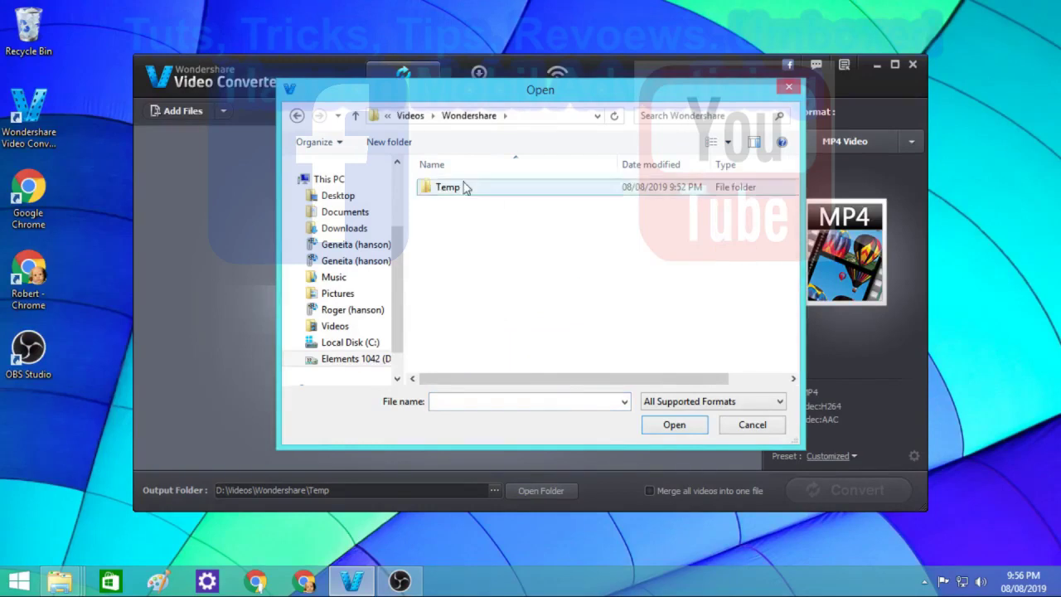
pyautogui.click(356, 116)
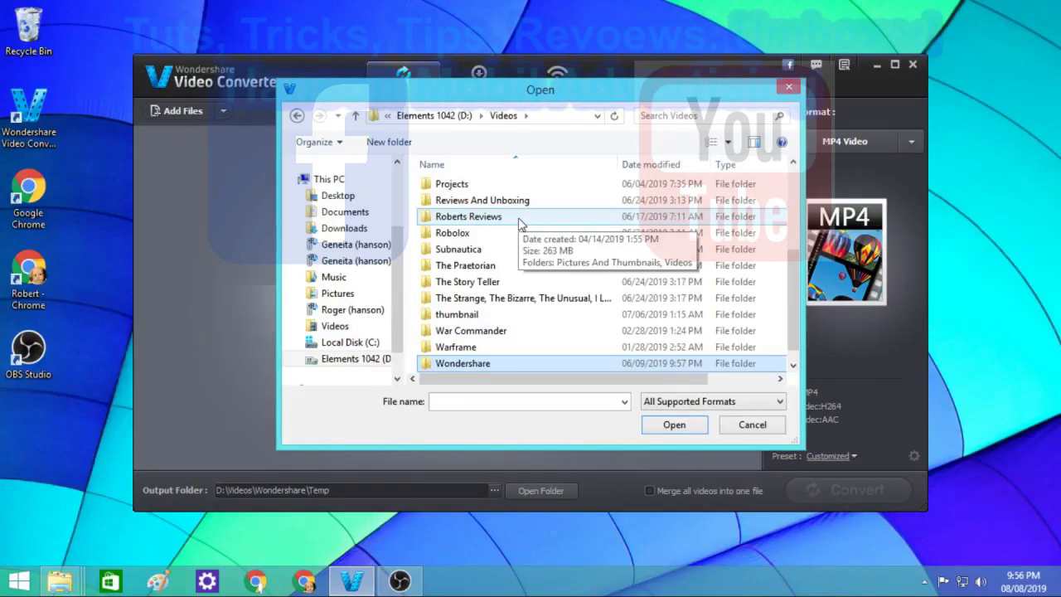
pyautogui.scroll(2, 561, 213)
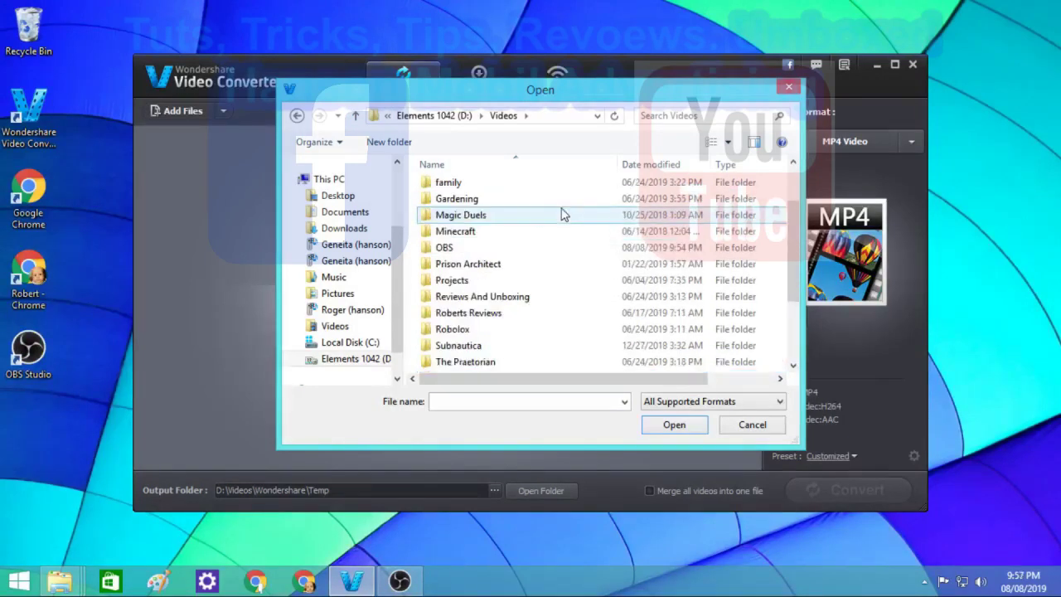
pyautogui.scroll(-3, 561, 229)
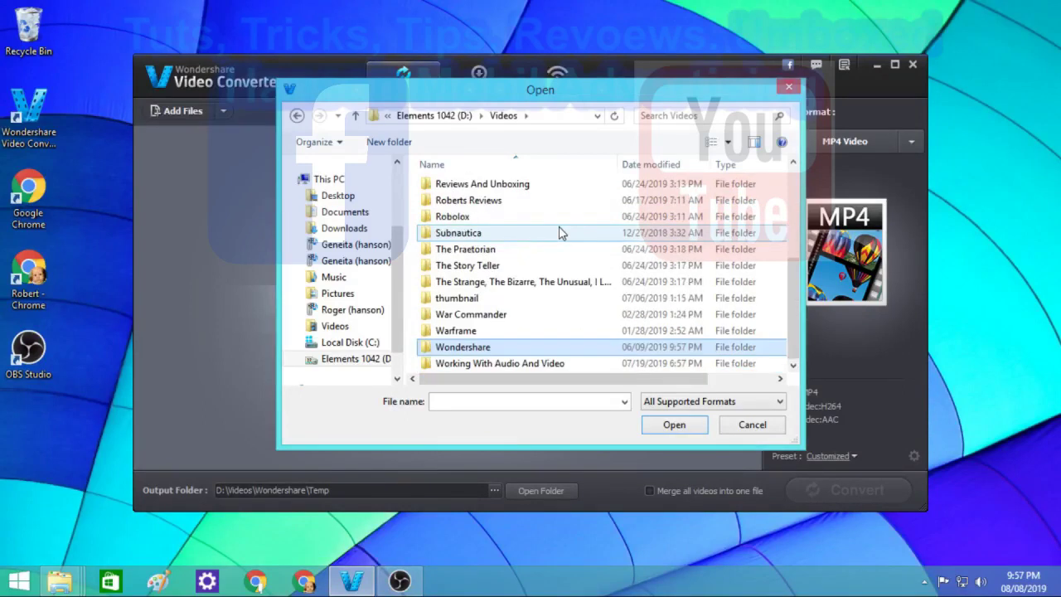
pyautogui.doubleClick(545, 365)
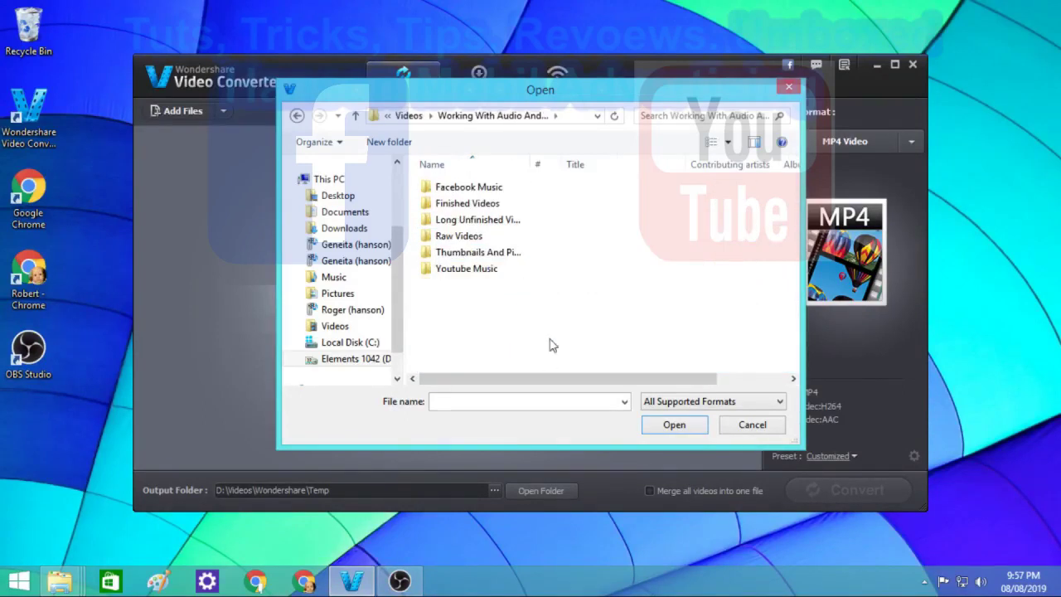
pyautogui.doubleClick(545, 239)
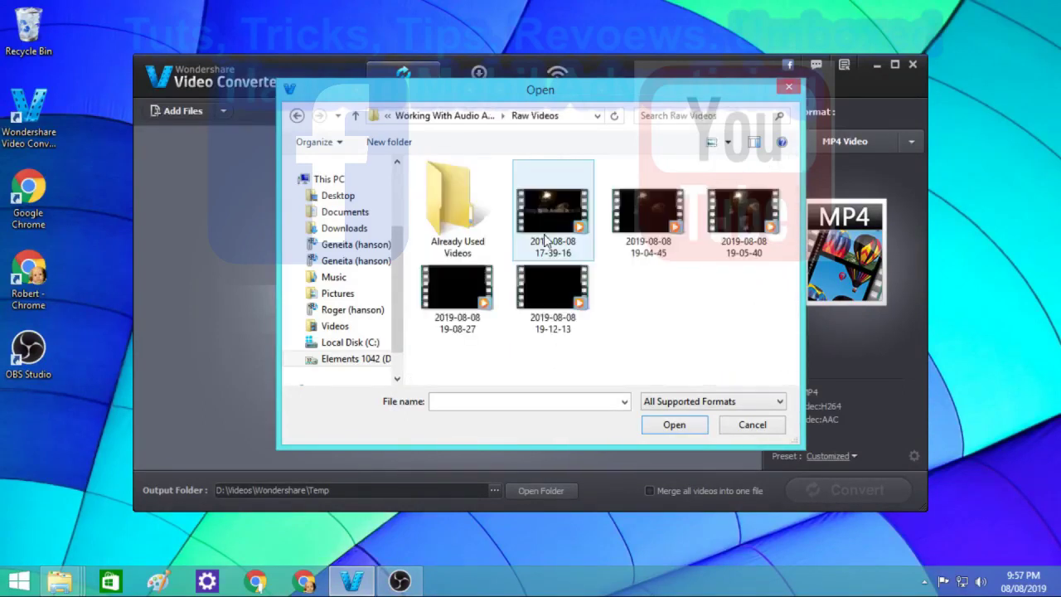
pyautogui.click(537, 208)
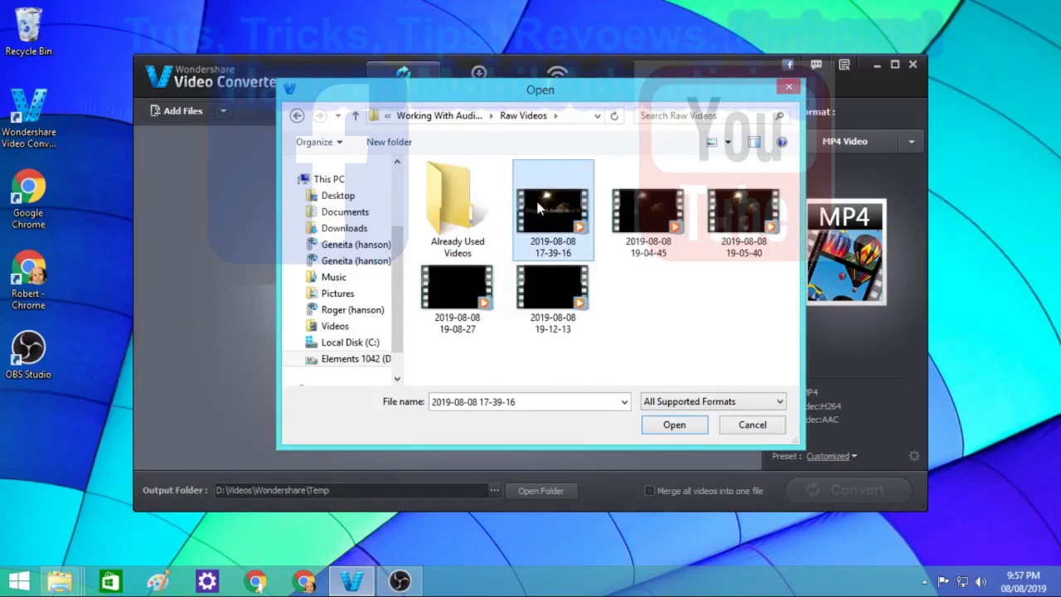
pyautogui.keyDown('shift'); pyautogui.click(540, 275); pyautogui.keyUp('shift')
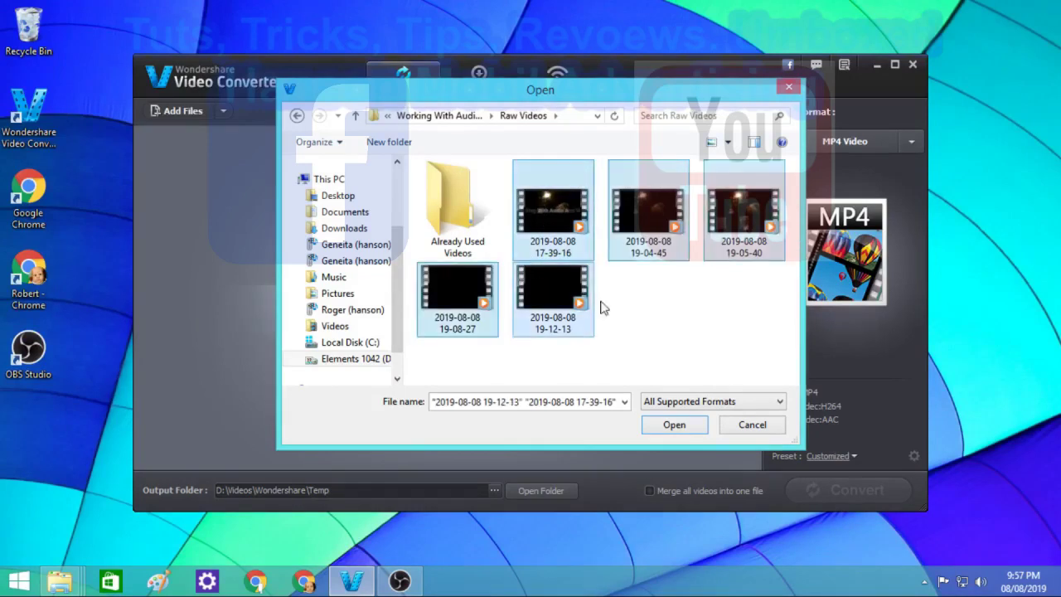
pyautogui.click(677, 424)
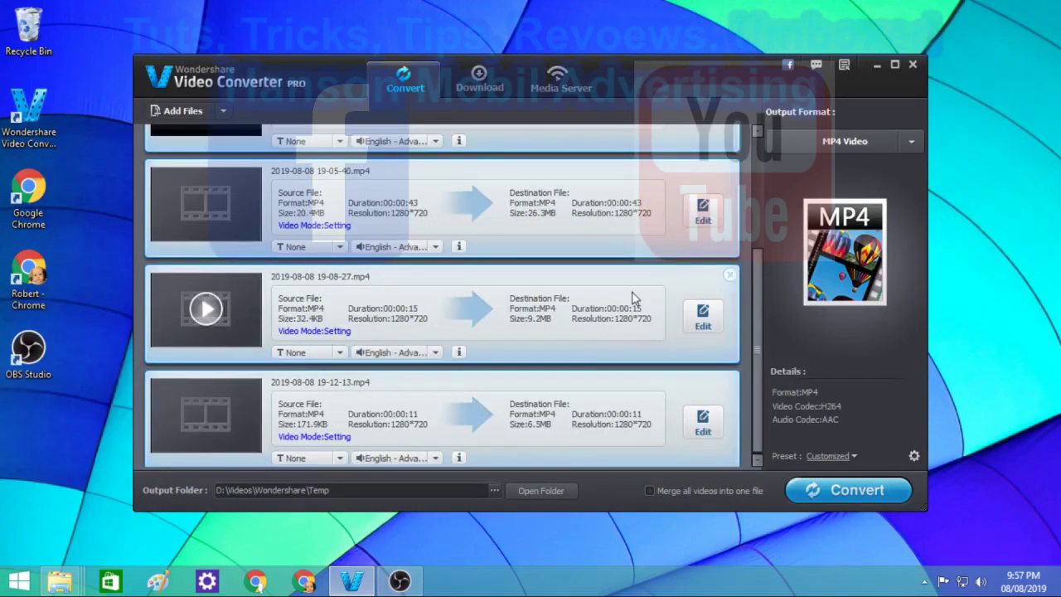
pyautogui.click(207, 309)
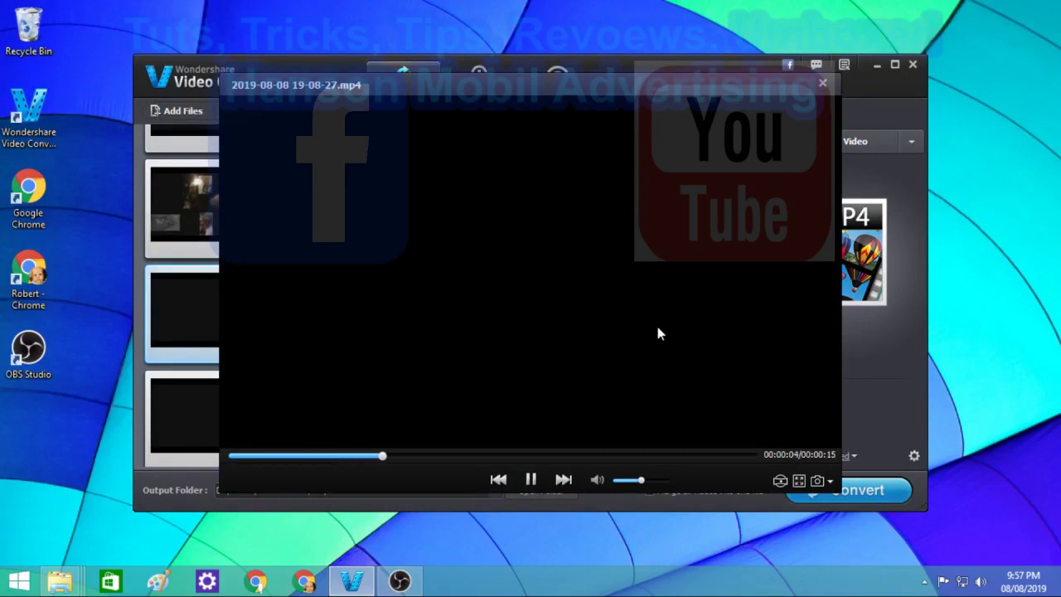
pyautogui.click(661, 481)
pyautogui.moveTo(660, 484); pyautogui.dragTo(670, 485)
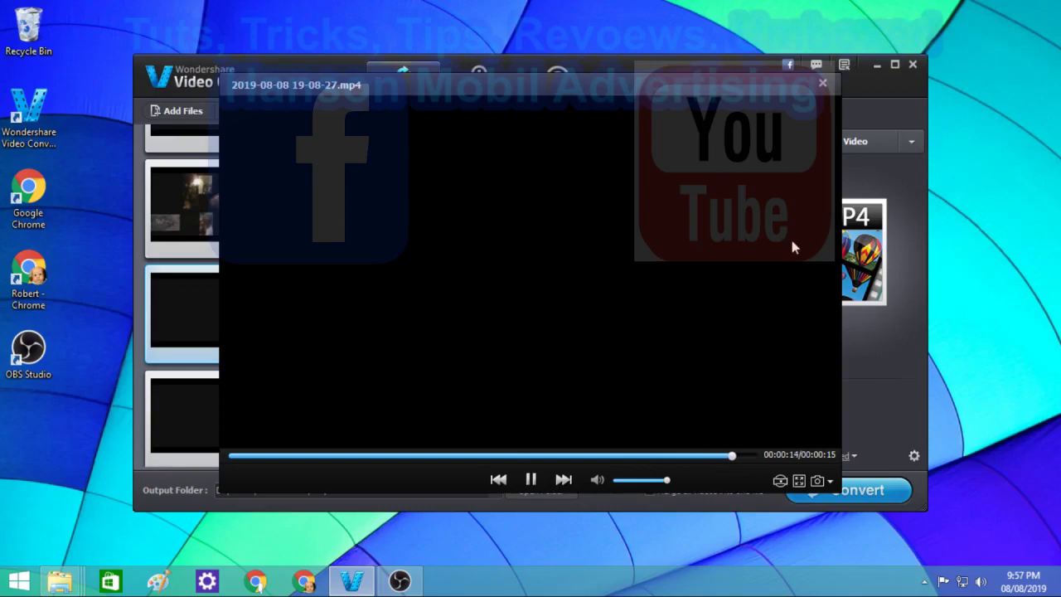
pyautogui.click(823, 84)
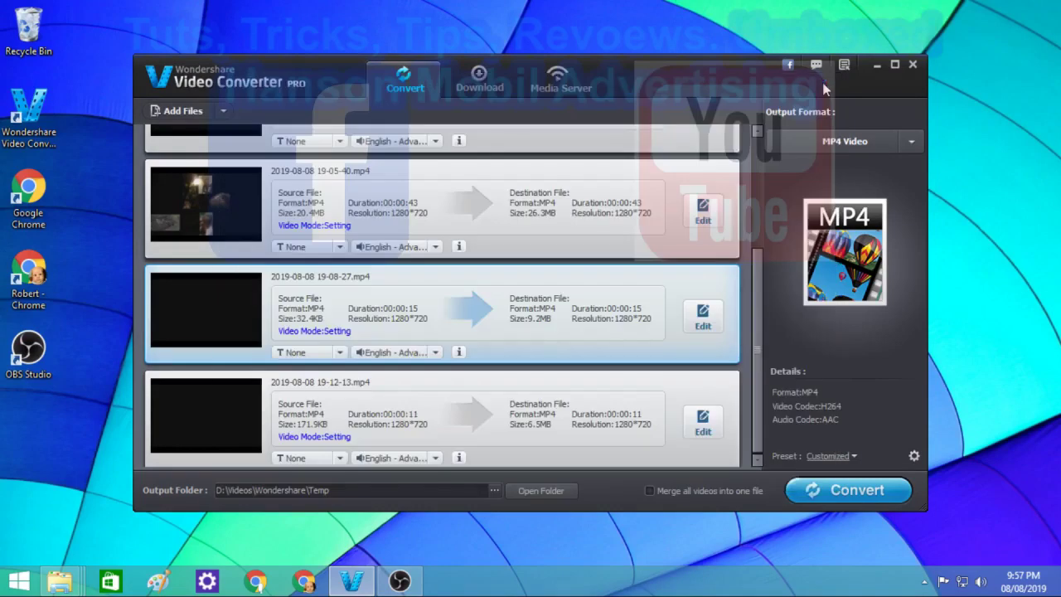
pyautogui.click(205, 309)
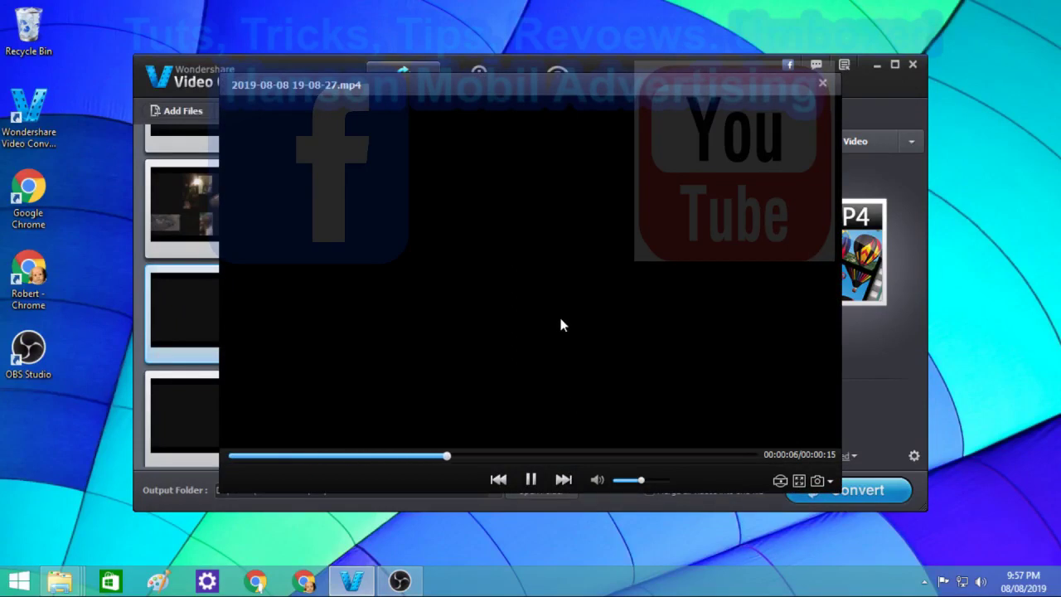
pyautogui.click(670, 481)
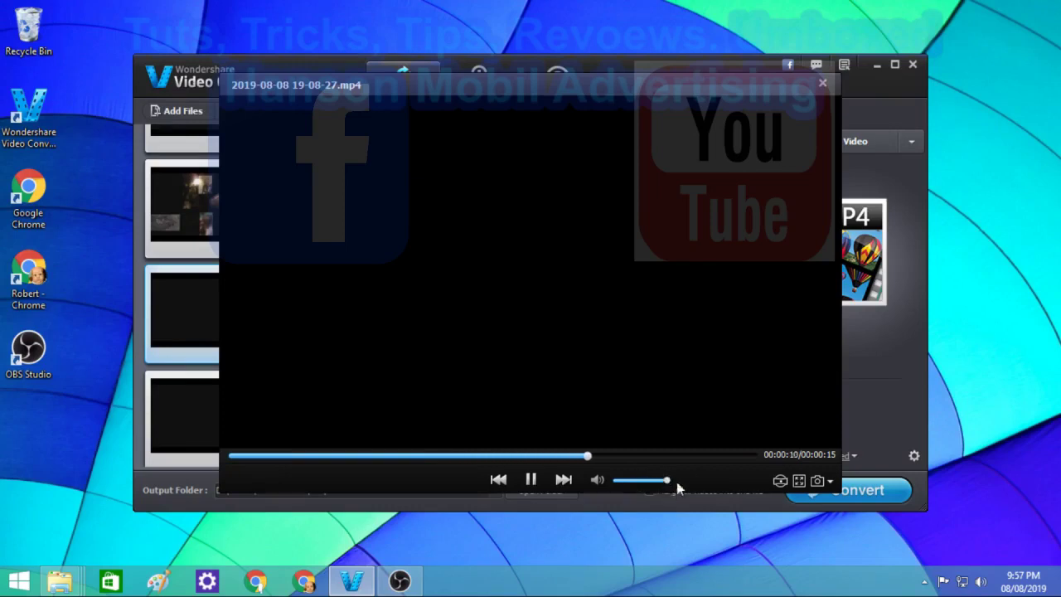
pyautogui.click(233, 457)
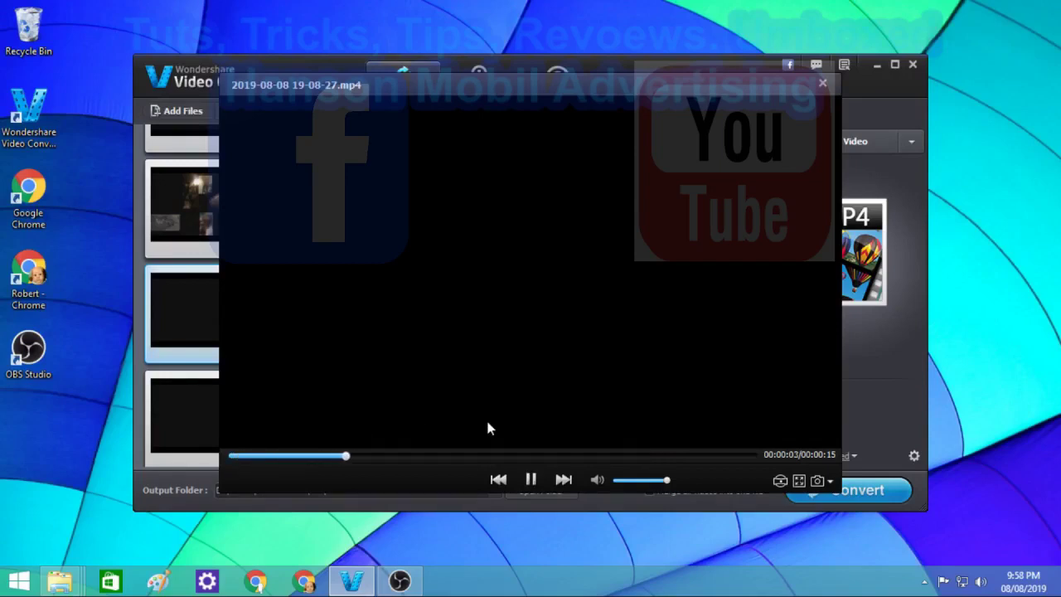
pyautogui.click(824, 83)
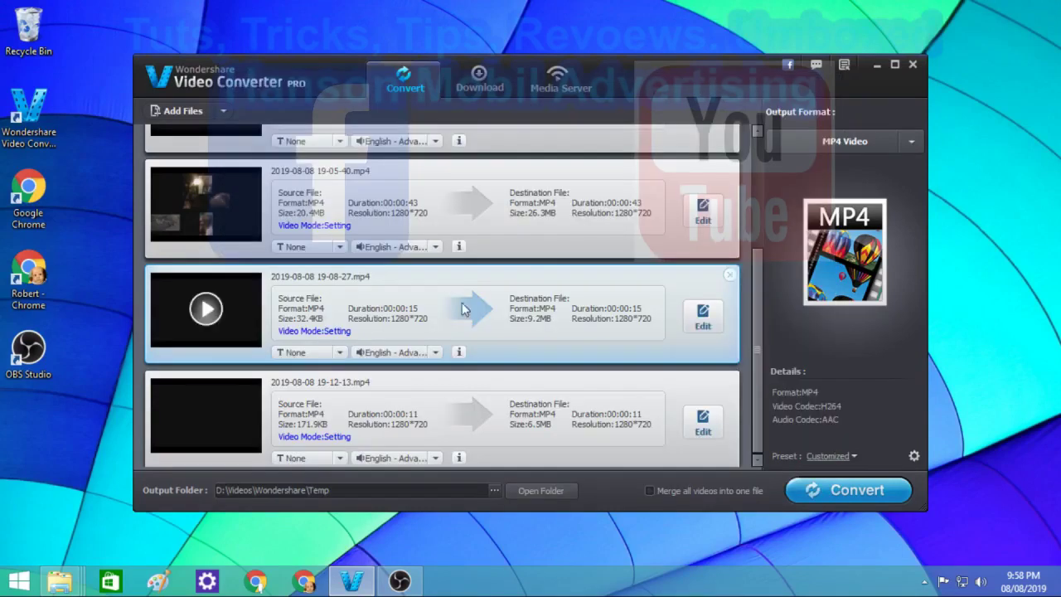
pyautogui.click(728, 276)
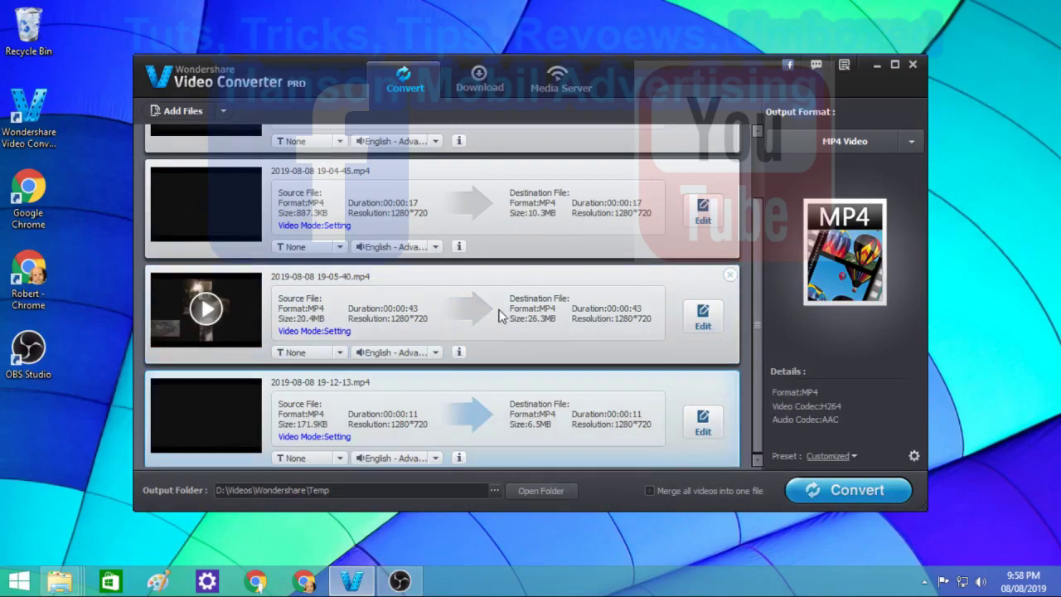
pyautogui.scroll(1, 374, 205)
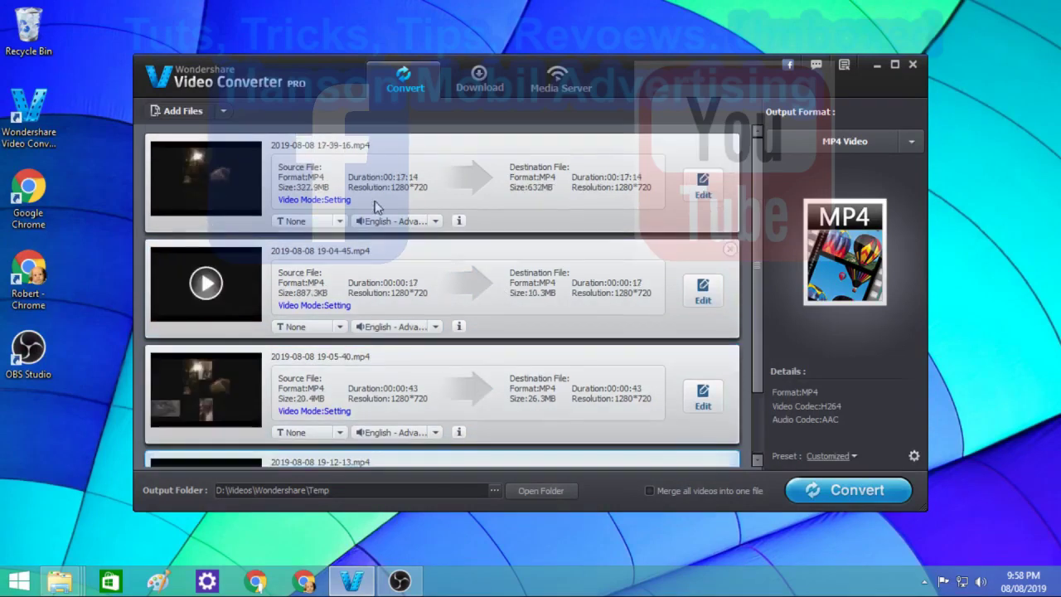
pyautogui.click(199, 283)
pyautogui.click(205, 283)
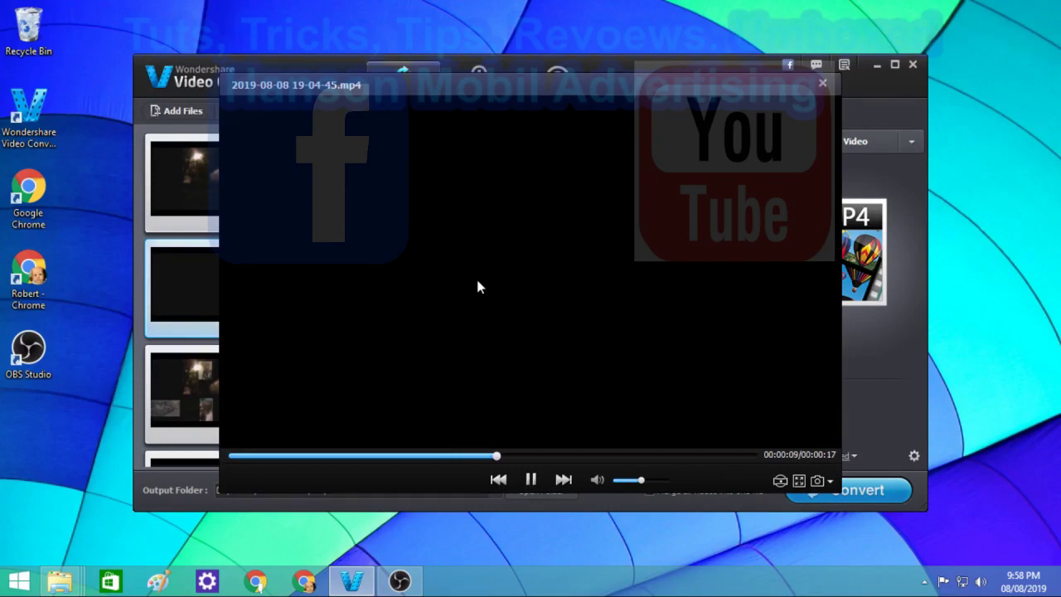
pyautogui.click(825, 86)
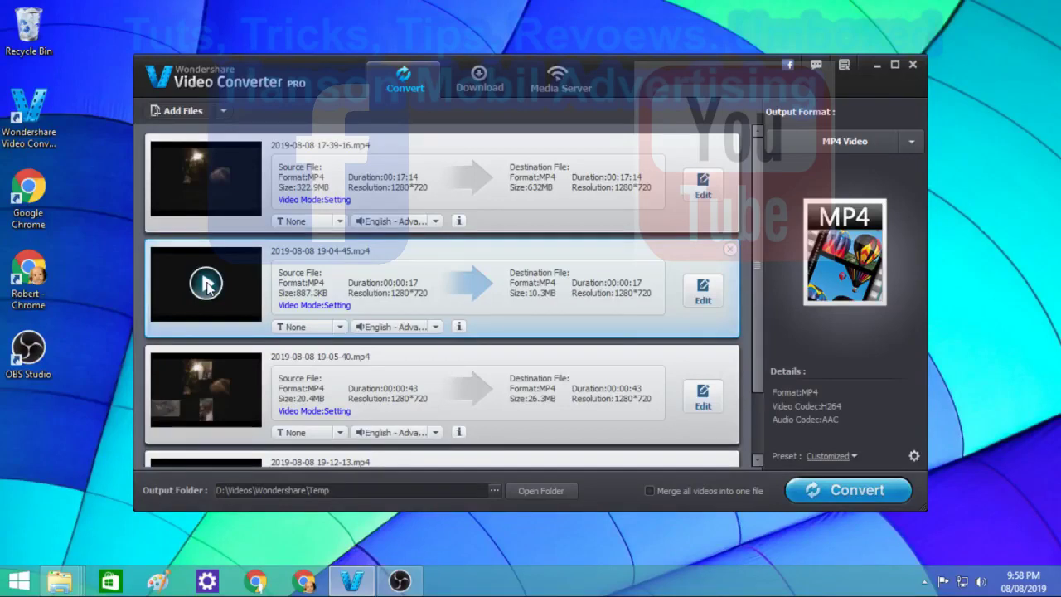
pyautogui.click(731, 250)
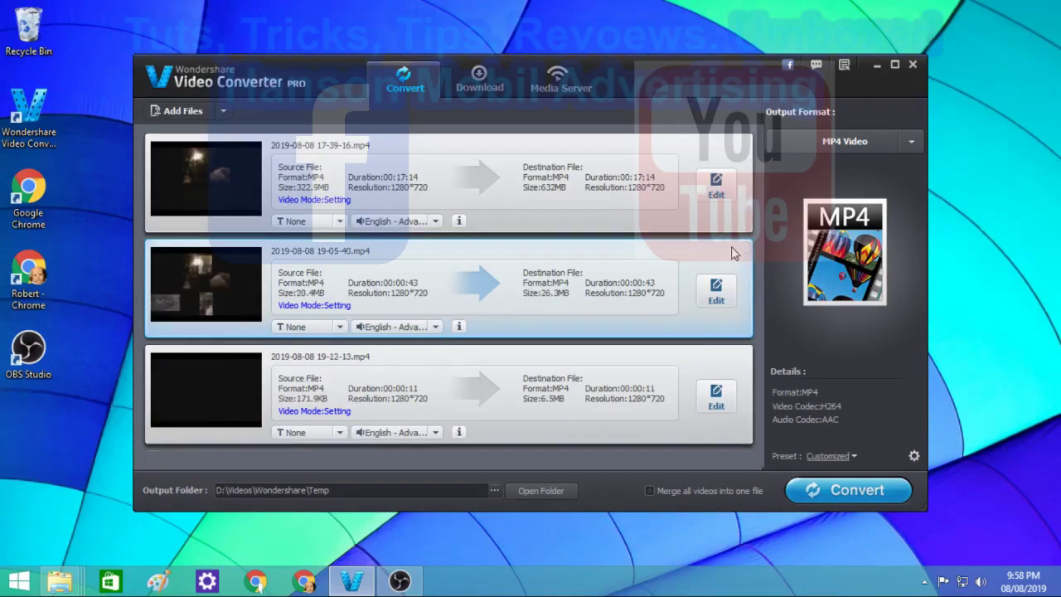
pyautogui.click(207, 283)
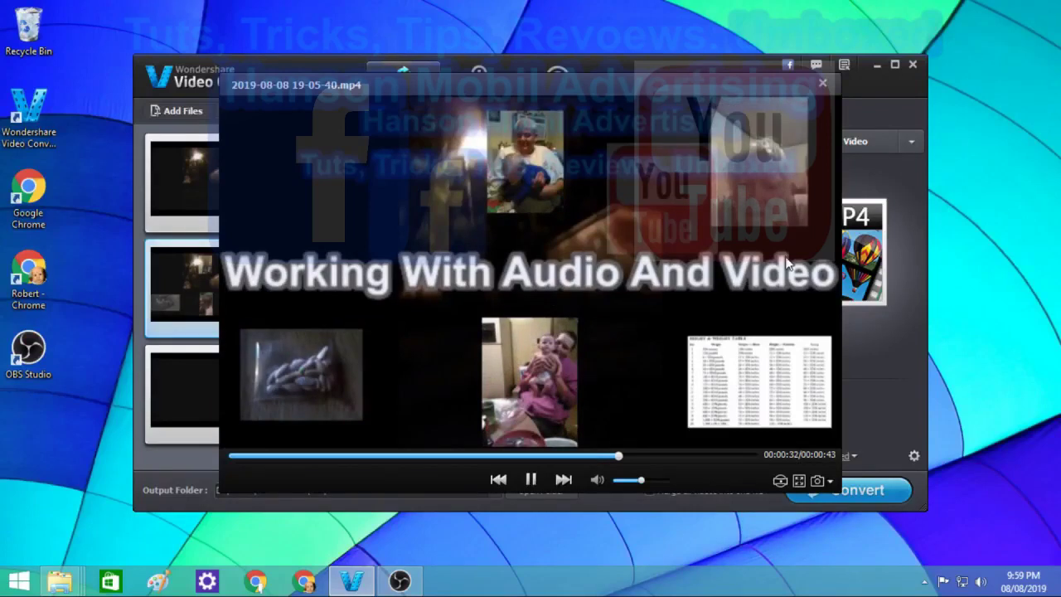
pyautogui.click(824, 85)
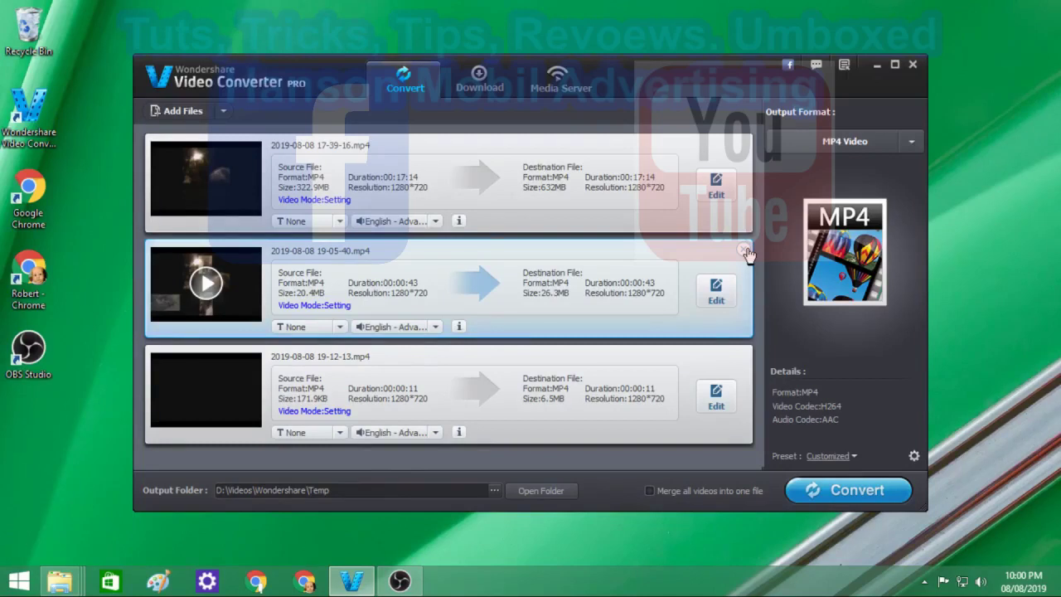
pyautogui.click(744, 249)
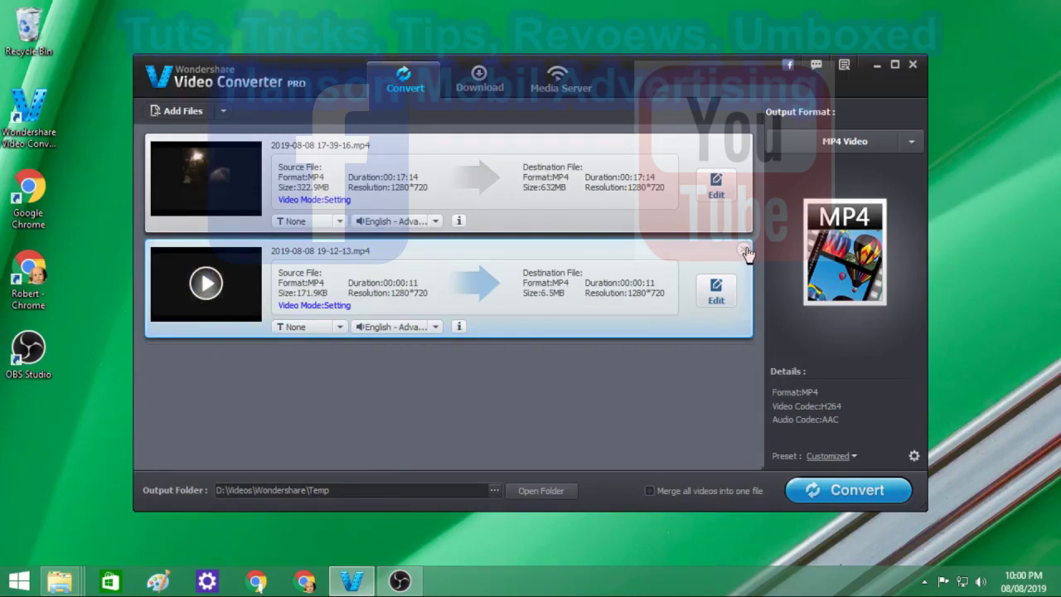
pyautogui.click(207, 284)
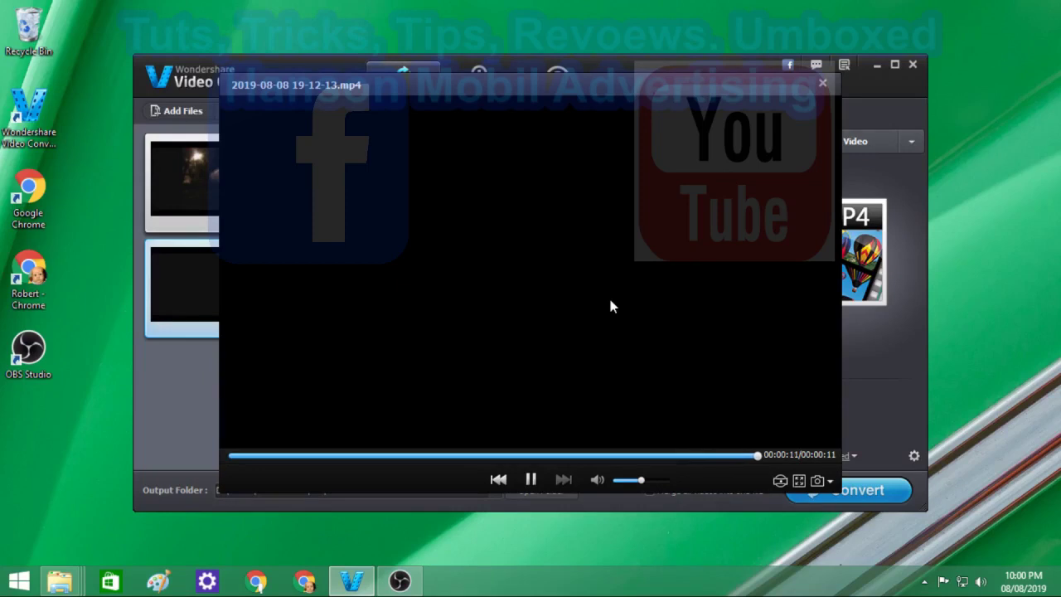
pyautogui.click(823, 84)
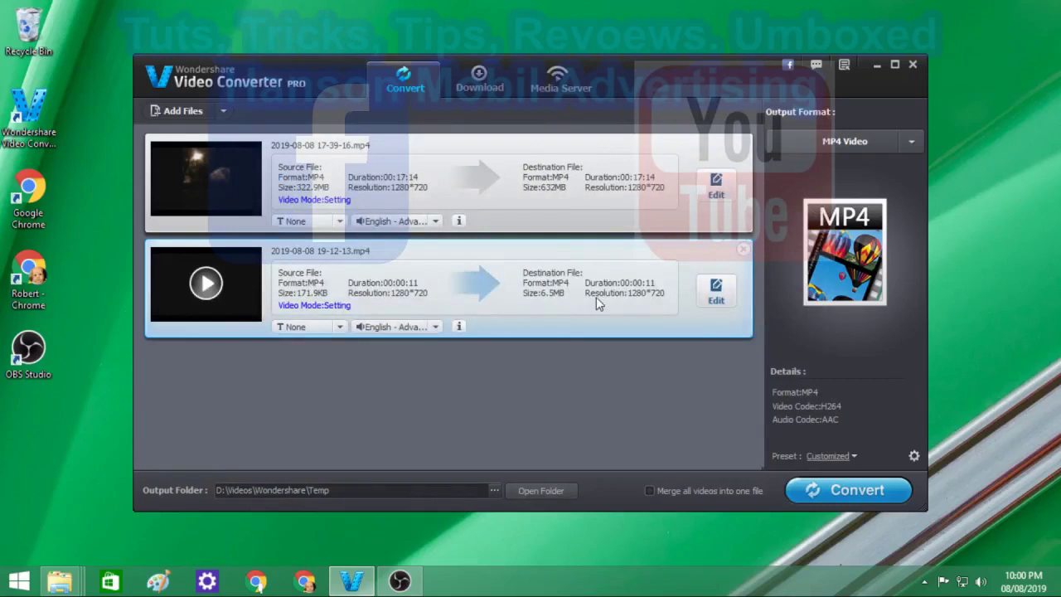
pyautogui.click(745, 251)
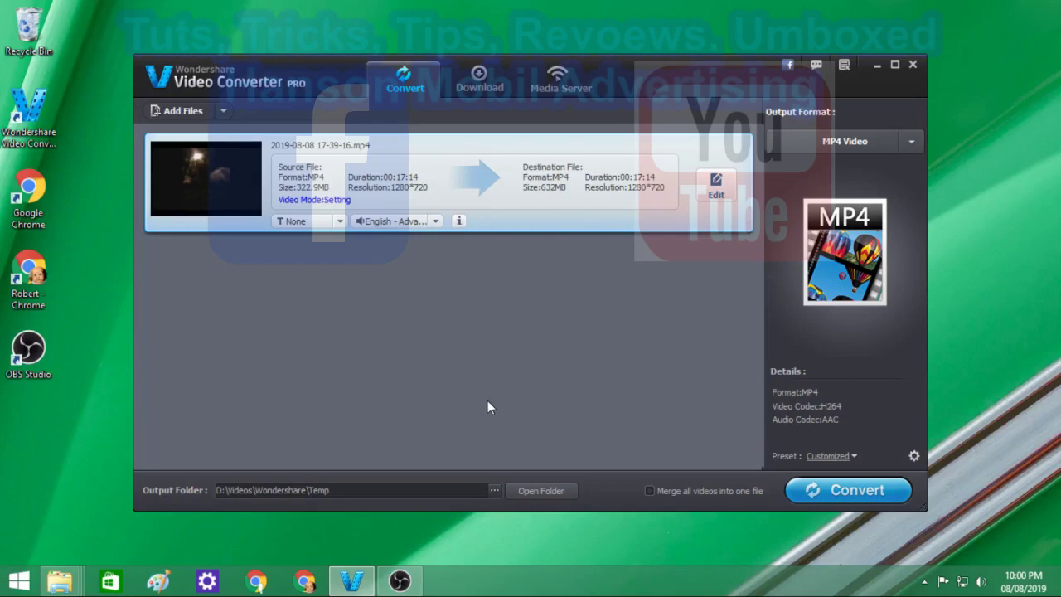
pyautogui.moveTo(59, 580)
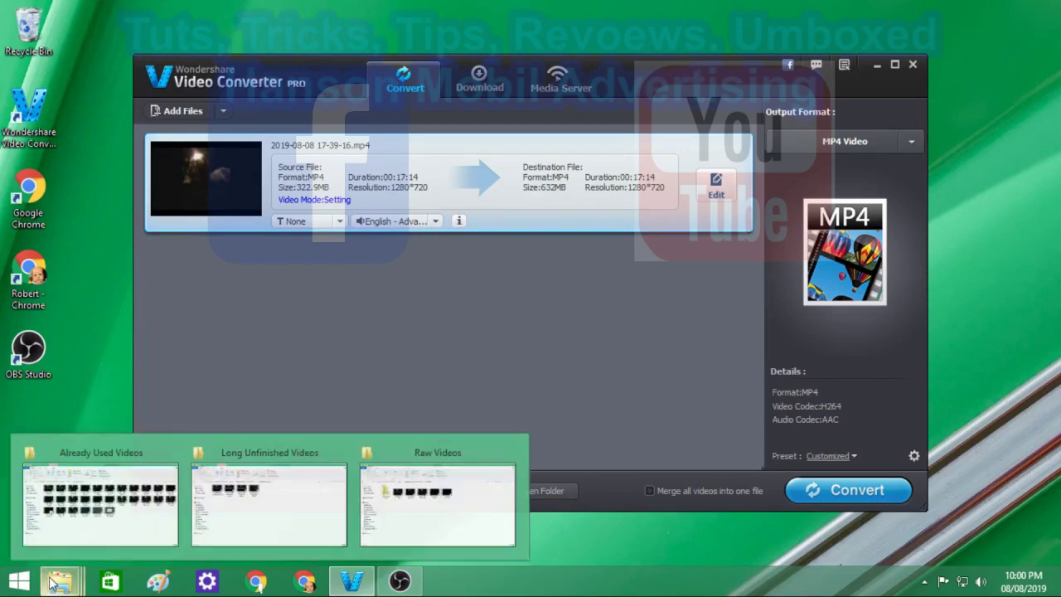
pyautogui.moveTo(262, 512)
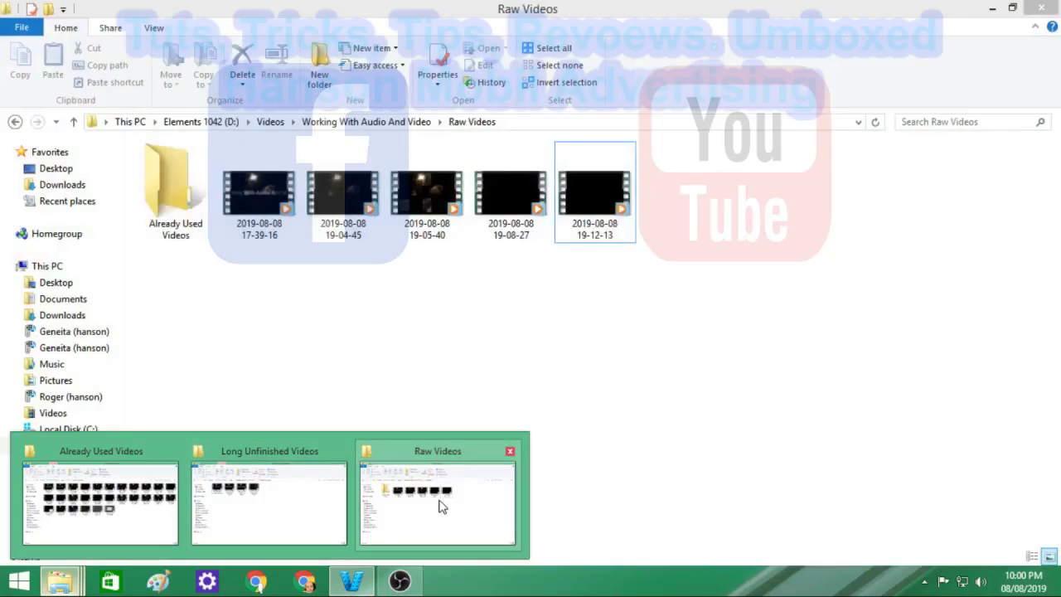
pyautogui.click(442, 507)
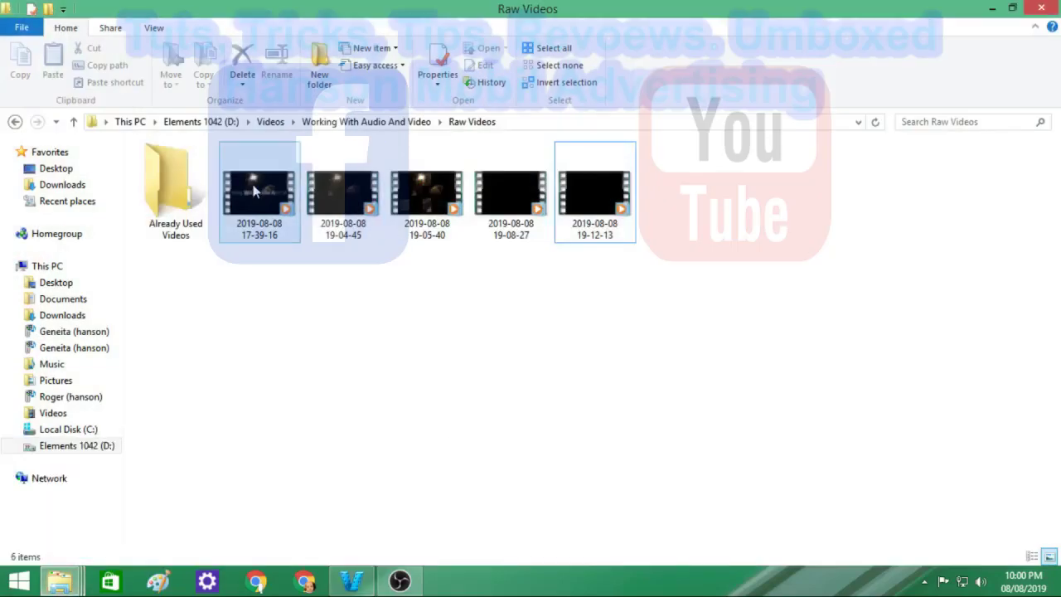
pyautogui.moveTo(254, 191)
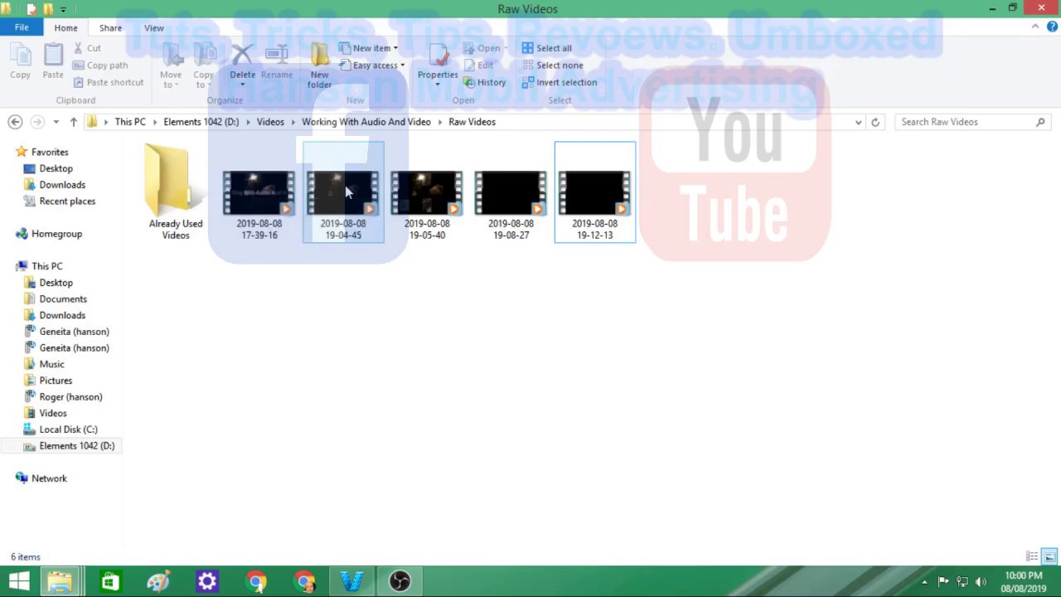
pyautogui.click(323, 218)
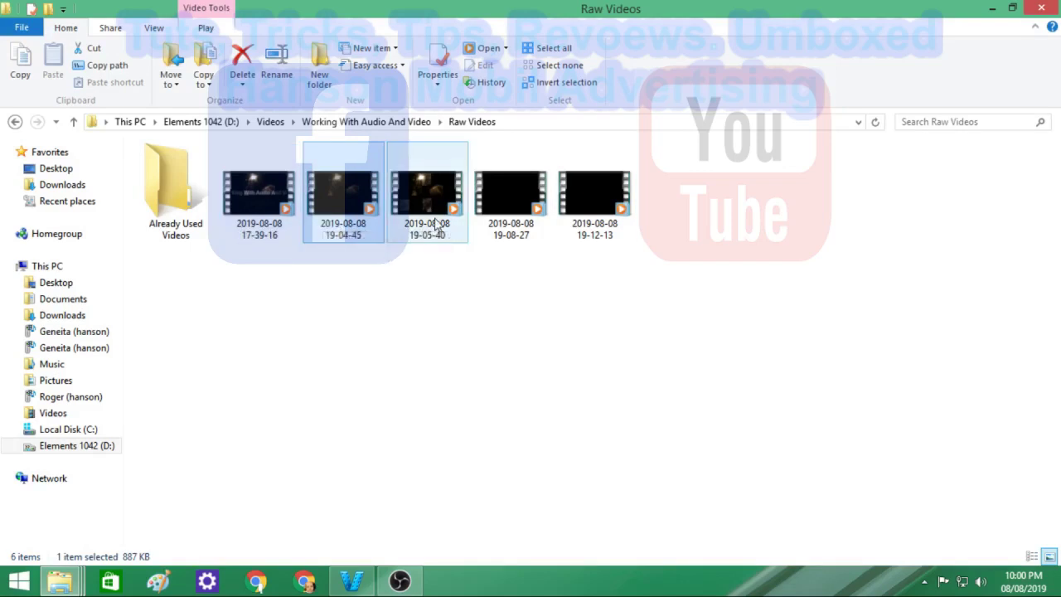
pyautogui.moveTo(437, 226)
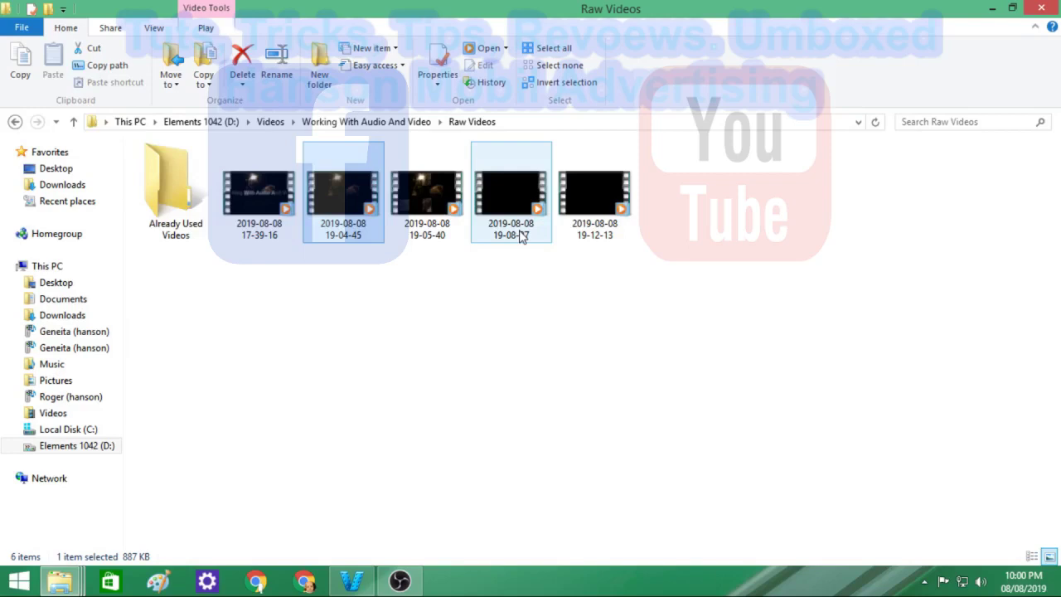
pyautogui.moveTo(523, 236)
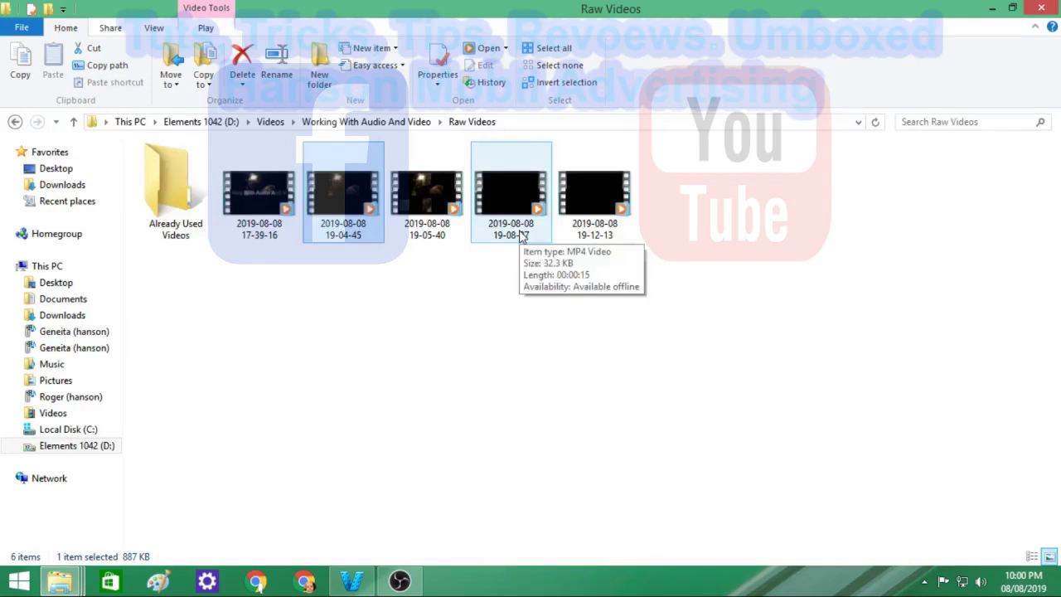
pyautogui.moveTo(584, 235)
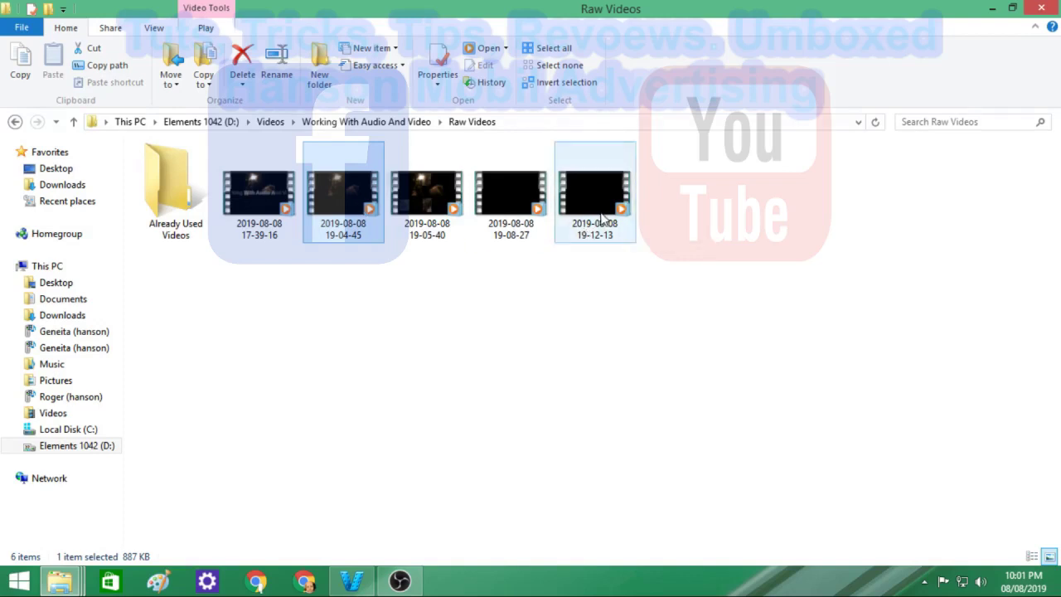
pyautogui.keyDown('shift'); pyautogui.click(604, 217); pyautogui.keyUp('shift')
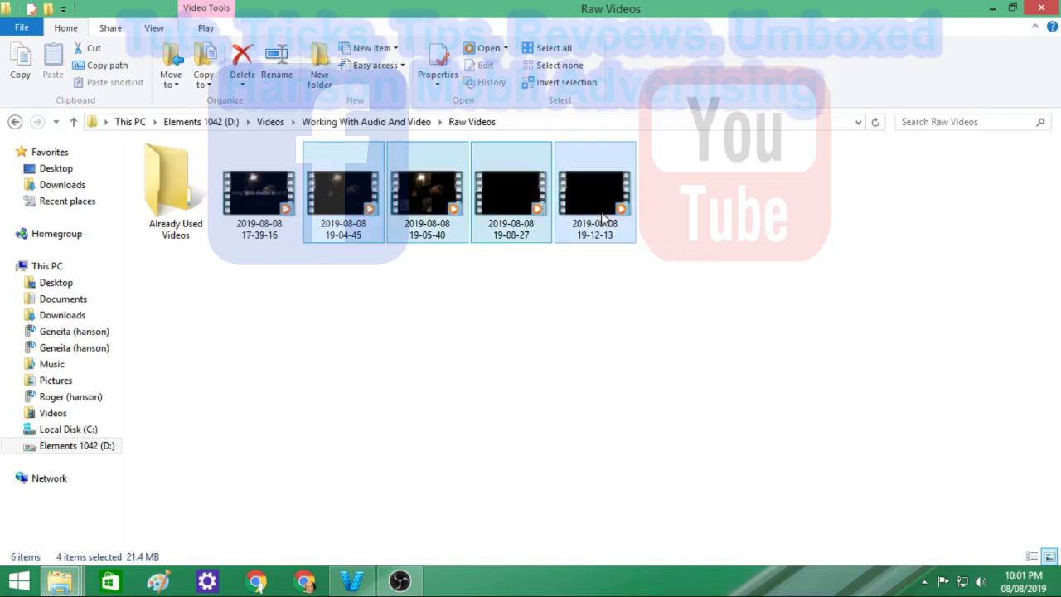
pyautogui.rightClick(604, 217)
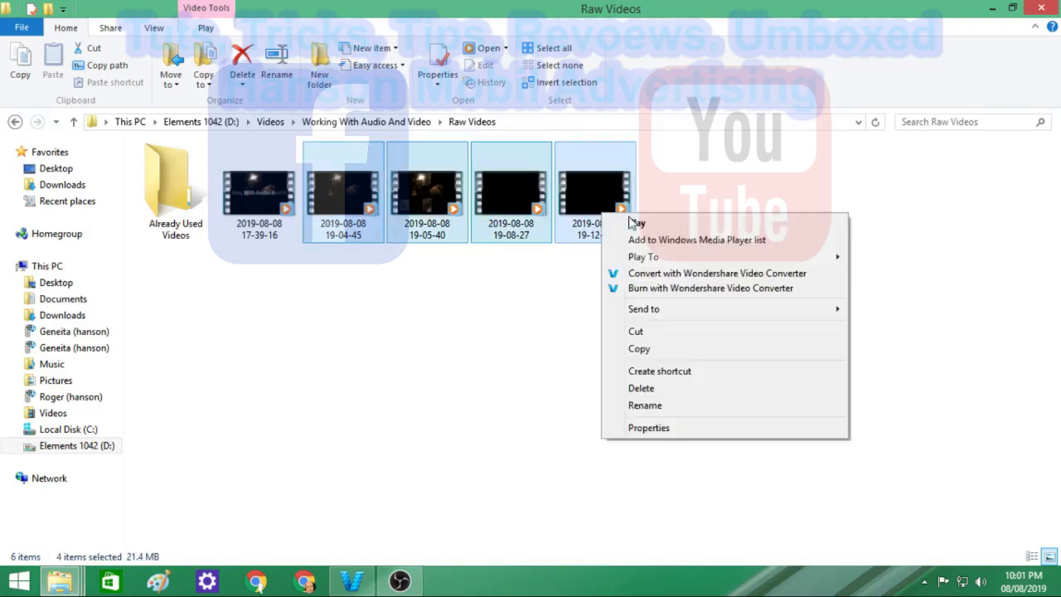
pyautogui.click(689, 388)
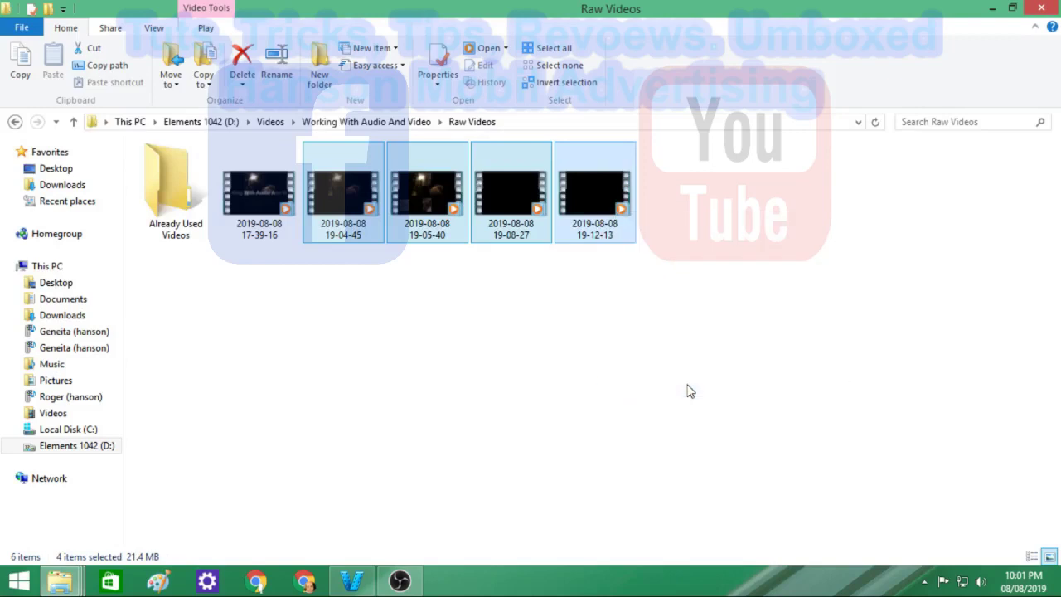
pyautogui.click(270, 122)
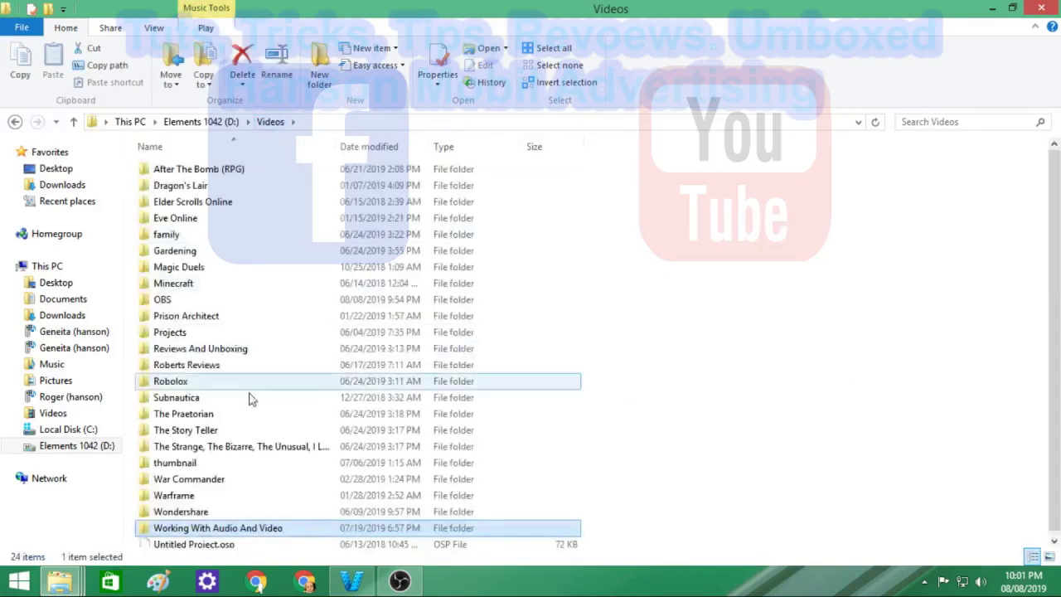
pyautogui.doubleClick(247, 512)
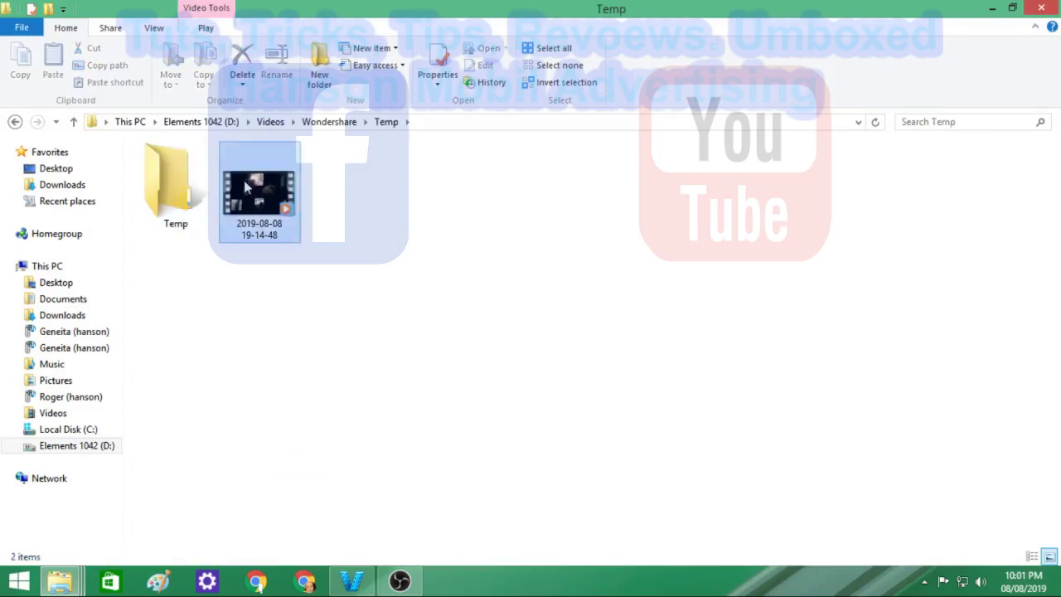
pyautogui.rightClick(247, 189)
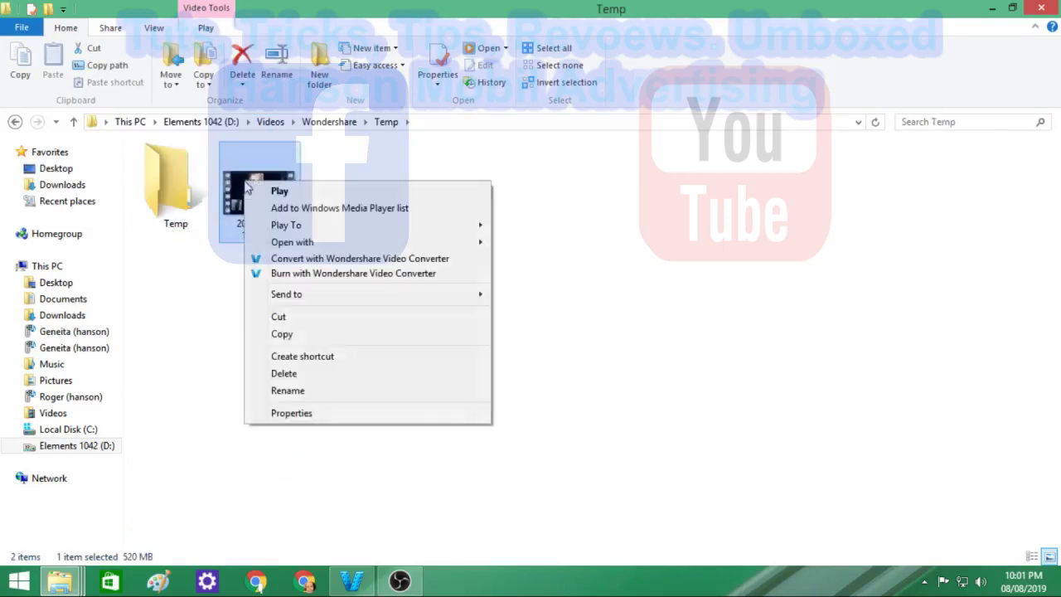
pyautogui.click(369, 318)
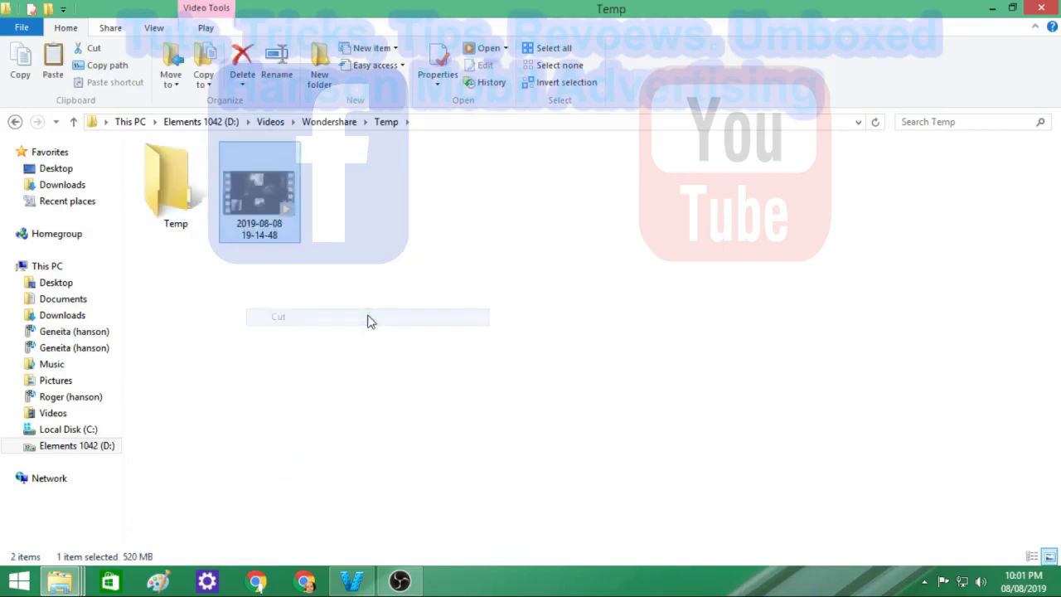
pyautogui.click(271, 122)
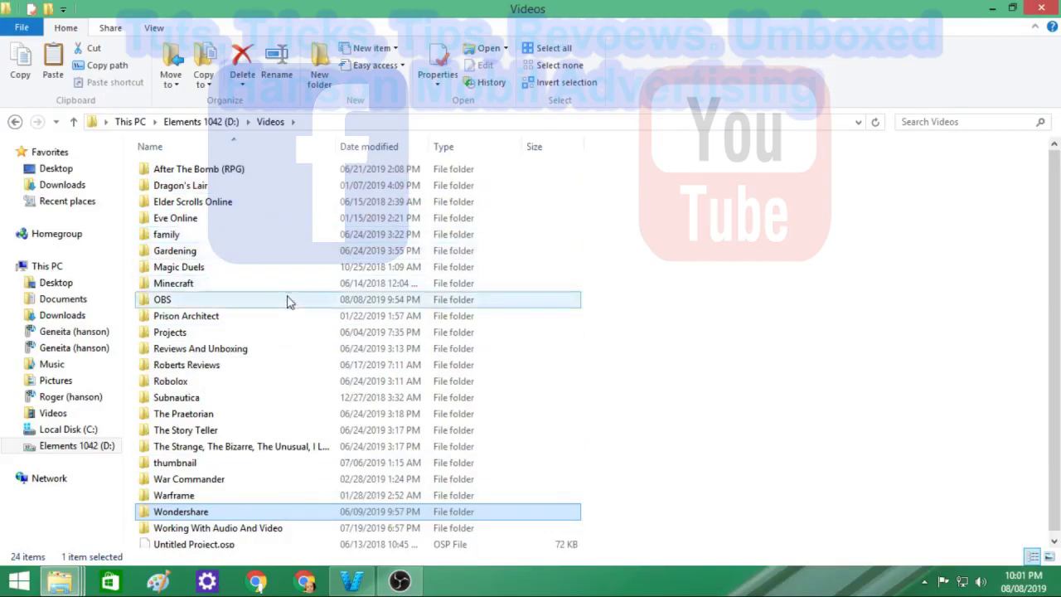
pyautogui.doubleClick(269, 528)
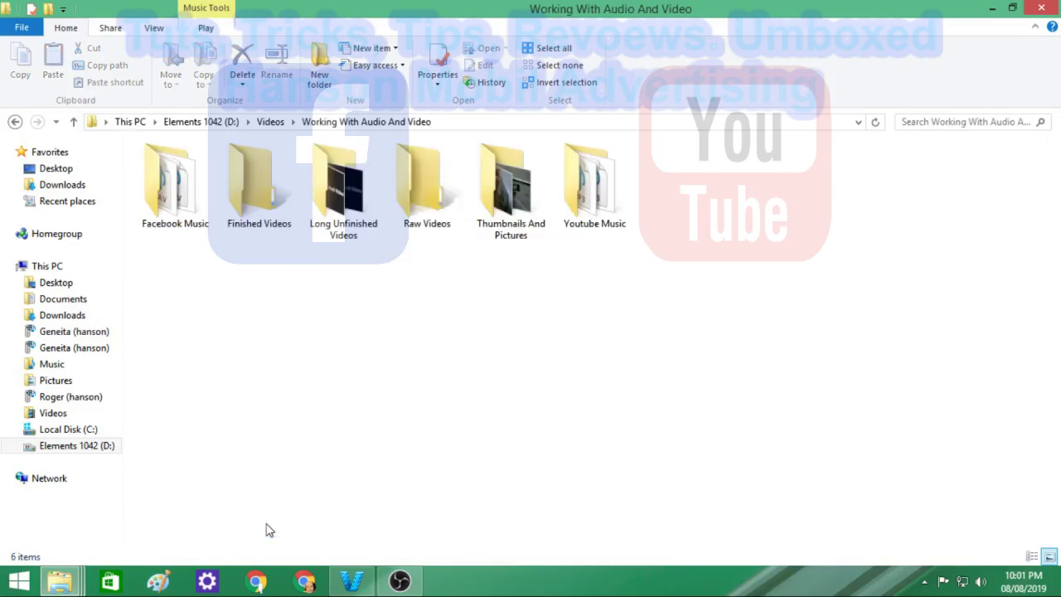
pyautogui.doubleClick(438, 203)
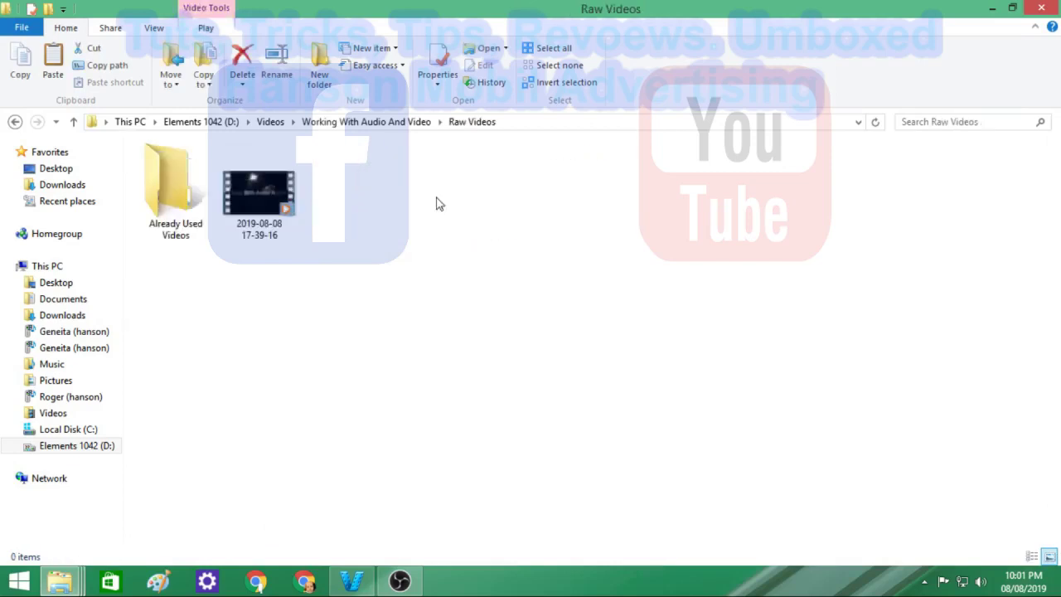
pyautogui.rightClick(352, 191)
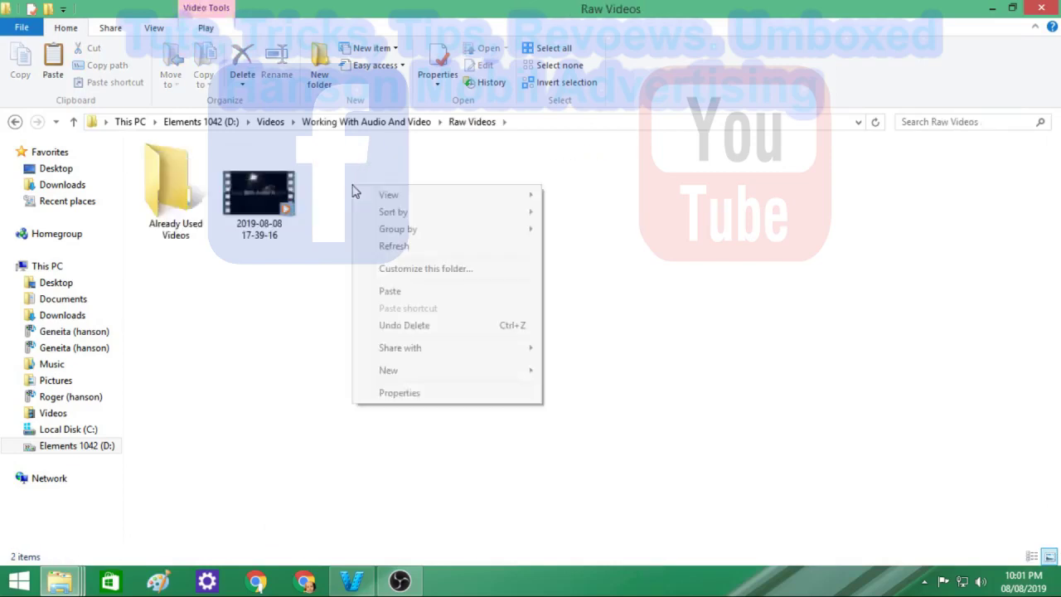
pyautogui.click(447, 295)
pyautogui.click(425, 325)
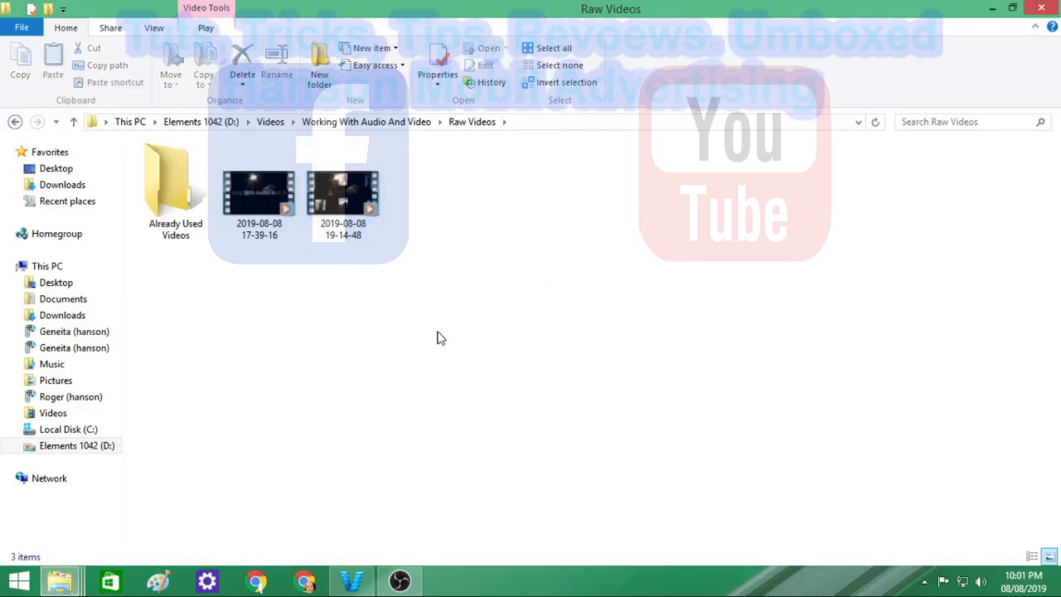
pyautogui.click(399, 581)
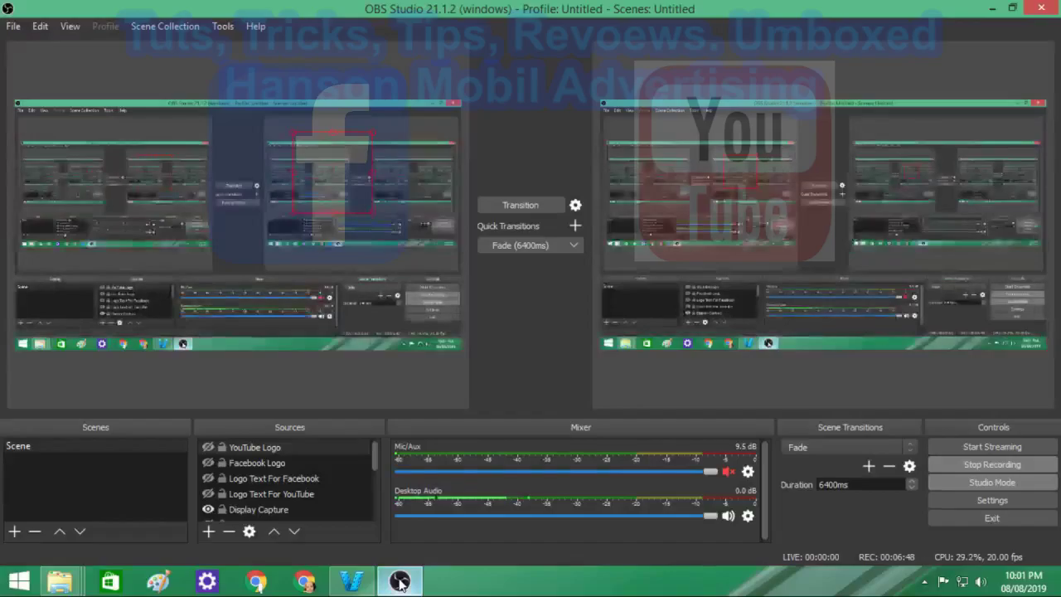
pyautogui.click(399, 582)
pyautogui.click(352, 581)
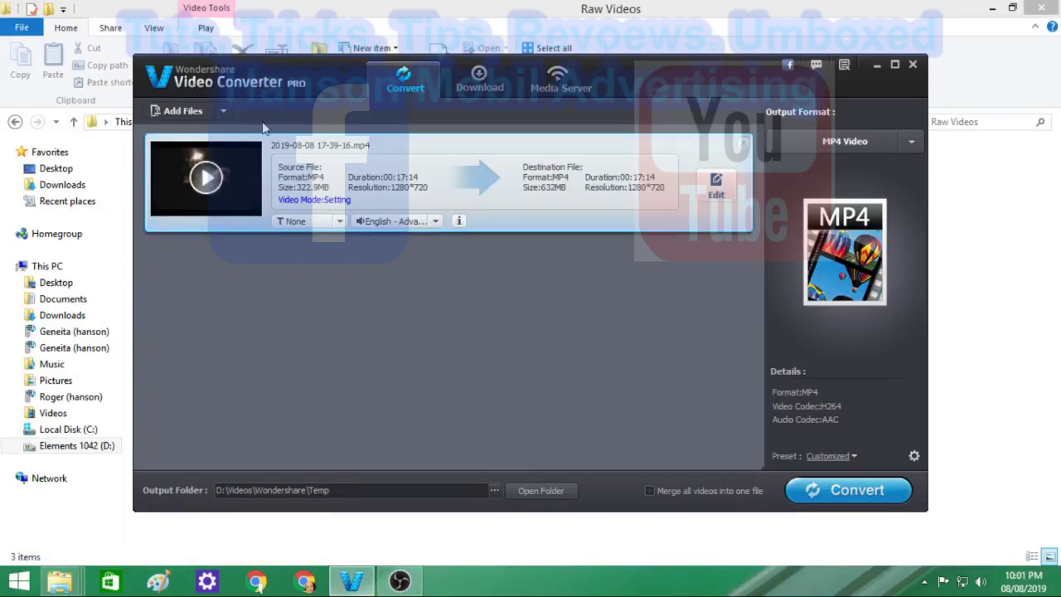
pyautogui.click(184, 111)
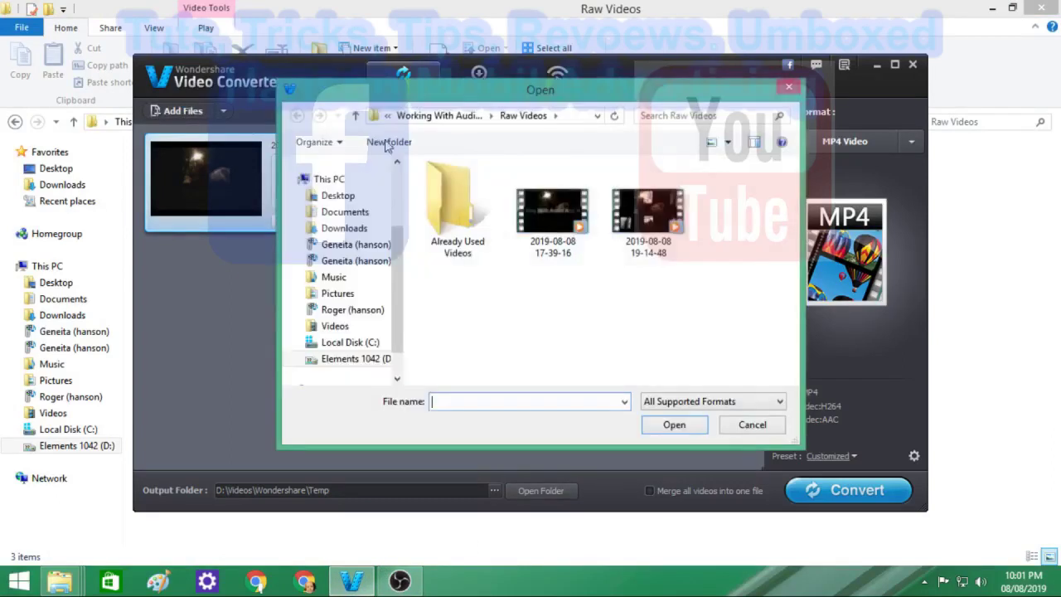
pyautogui.click(638, 210)
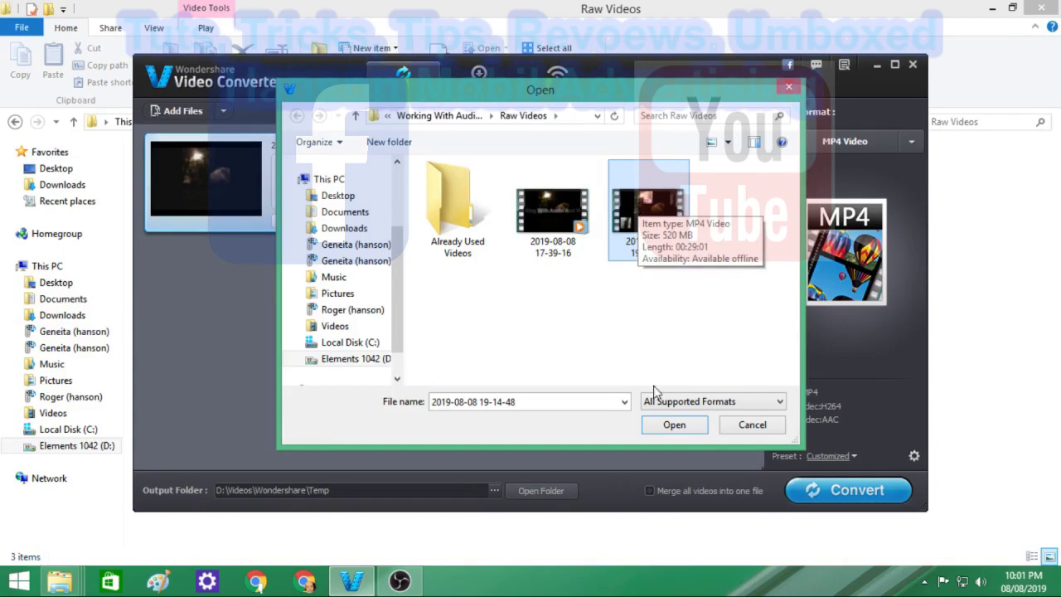
pyautogui.click(676, 425)
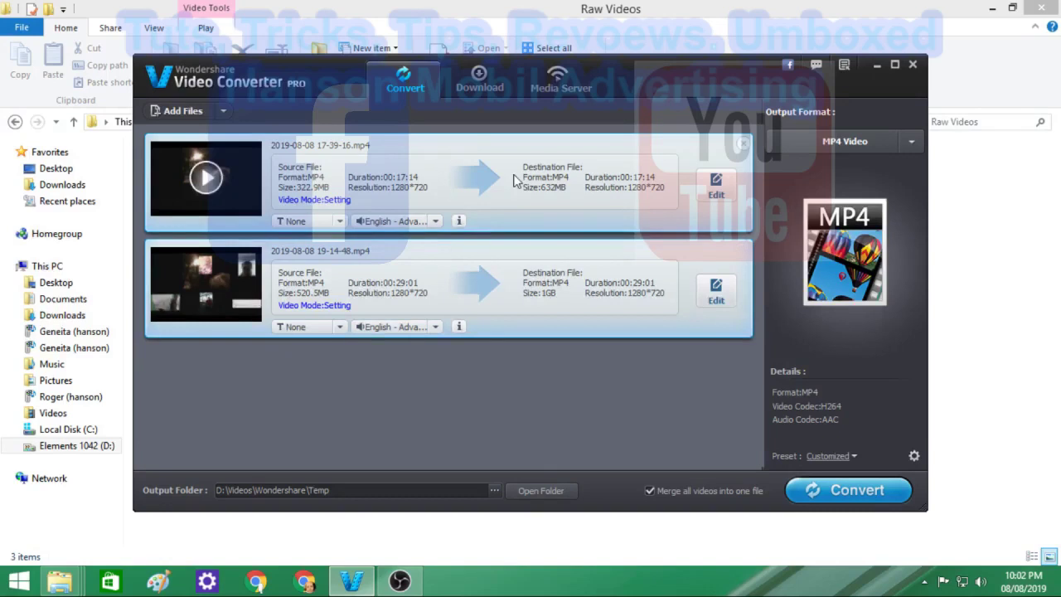
# - Switch to OBS Studio
pyautogui.click(404, 583)
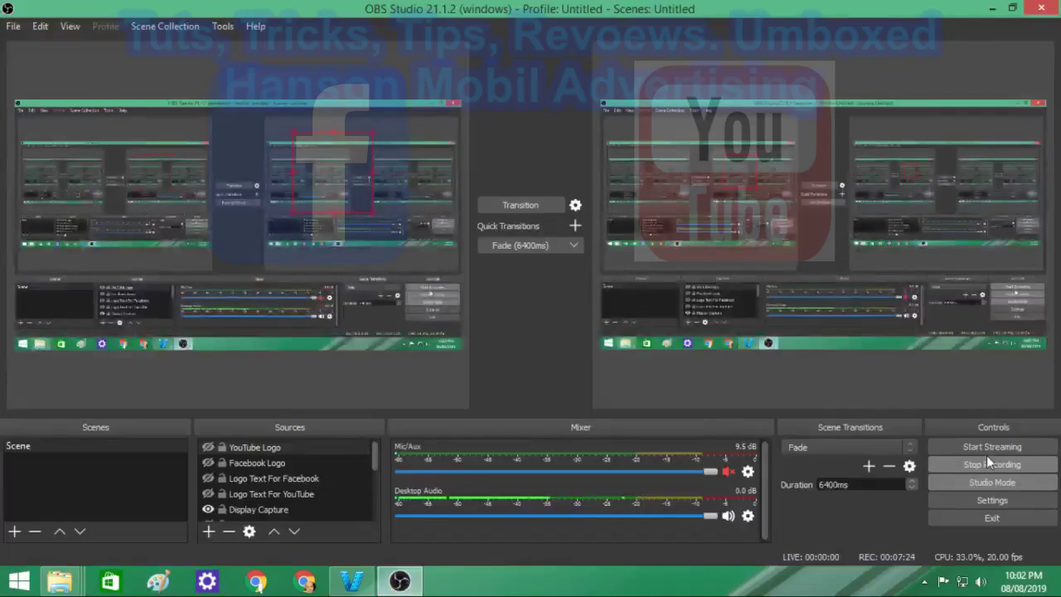